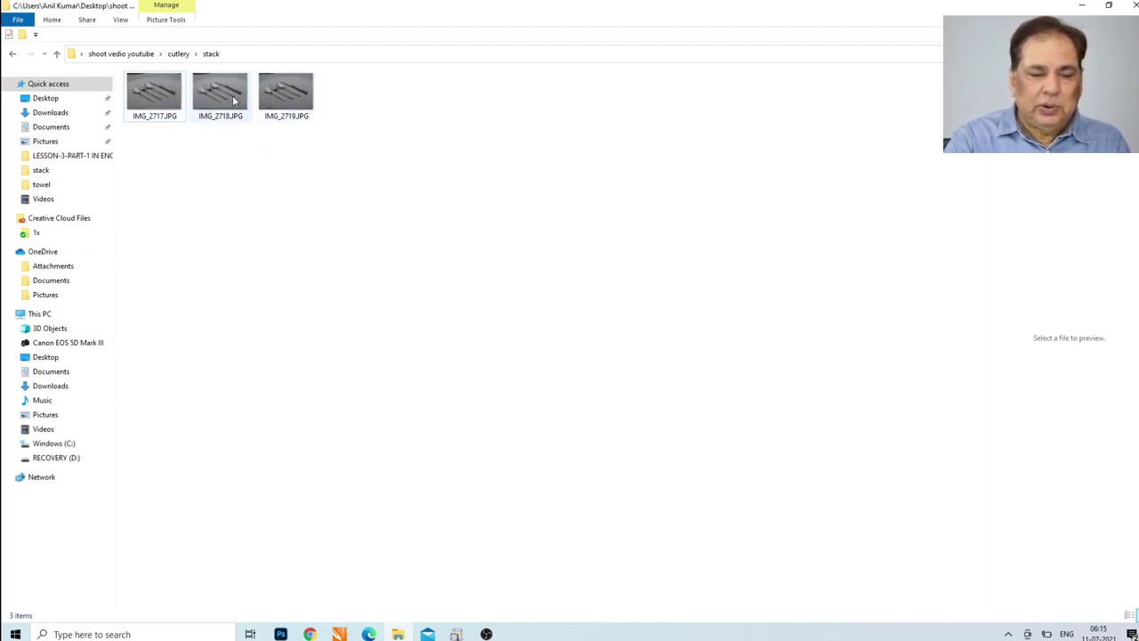
# Open IMG_2717.JPG from the stack folder in the Photos viewer.
pyautogui.doubleClick(167, 100)
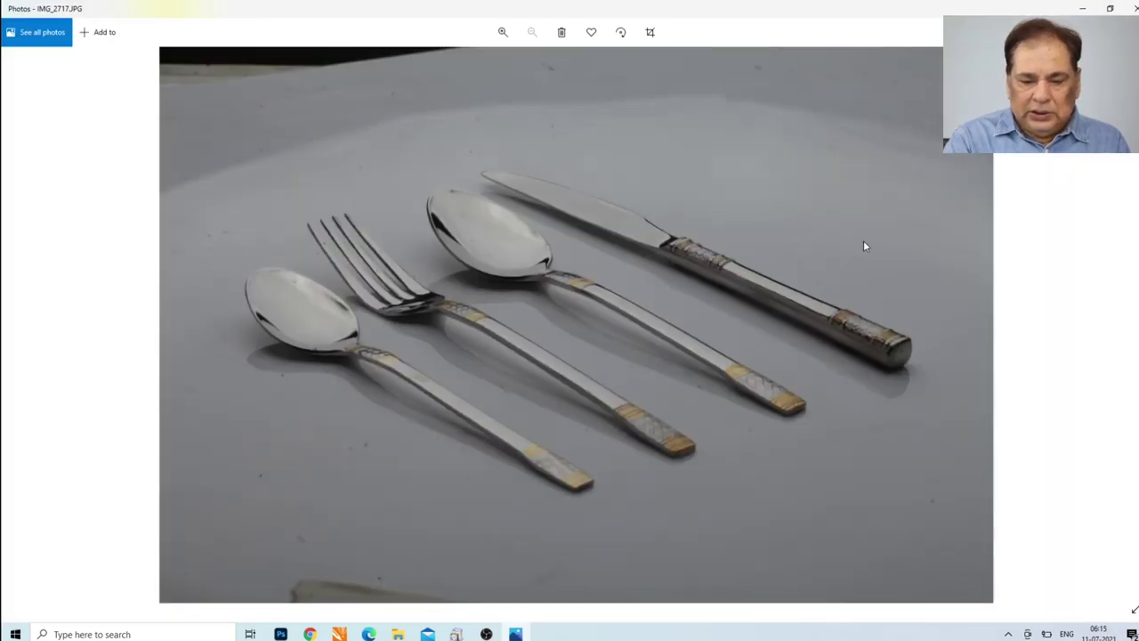
# Browse to IMG_2719 in Photos, close the viewer and switch to Photoshop.
pyautogui.click(1133, 322)
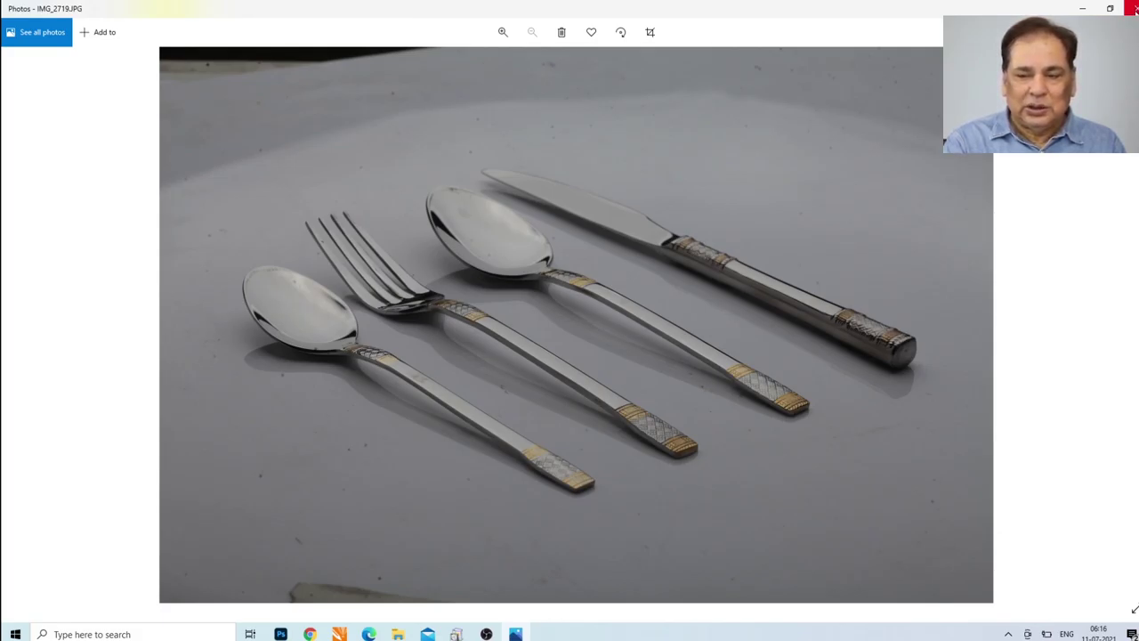
pyautogui.click(1132, 7)
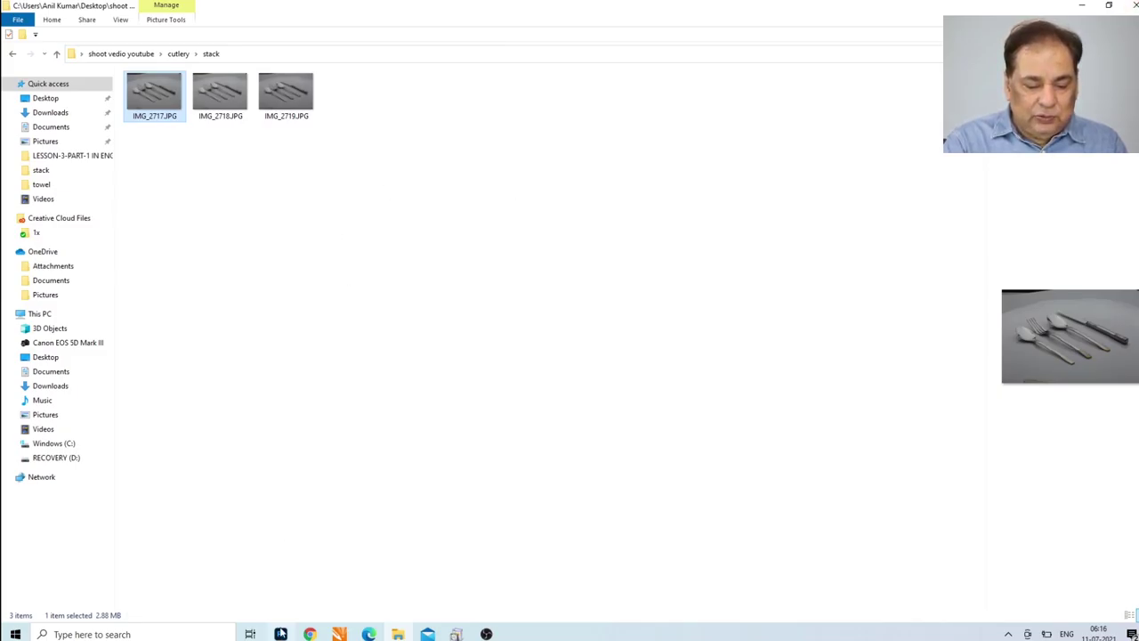
pyautogui.click(280, 634)
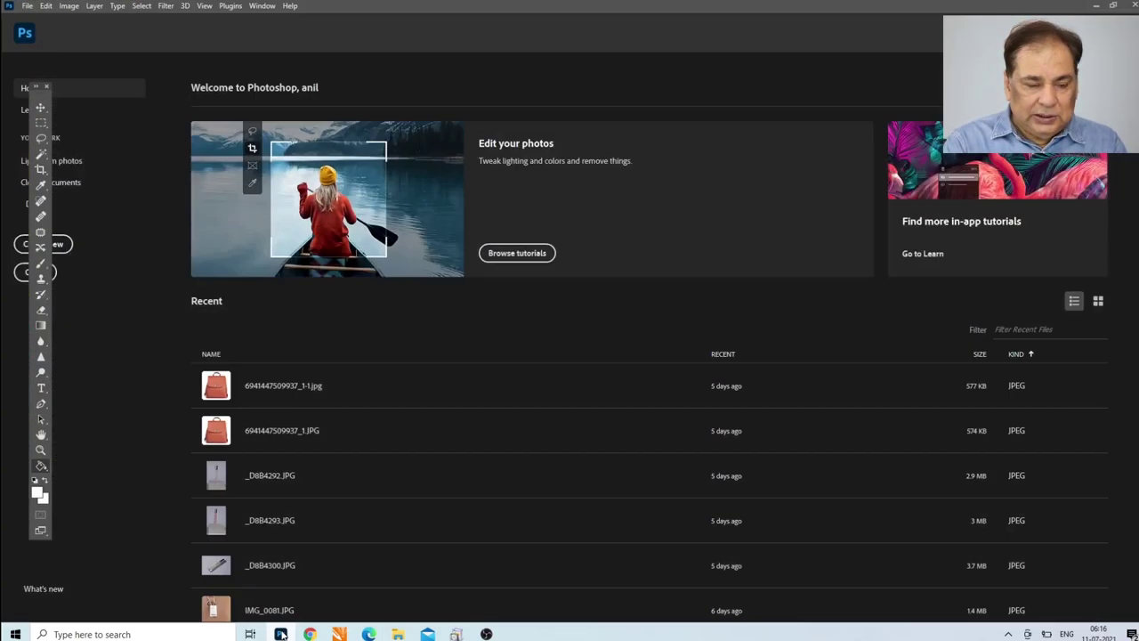
# Photomerge IMG_2717, 2718 and 2719 into one new document as separate unblended layers.
pyautogui.click(29, 7)
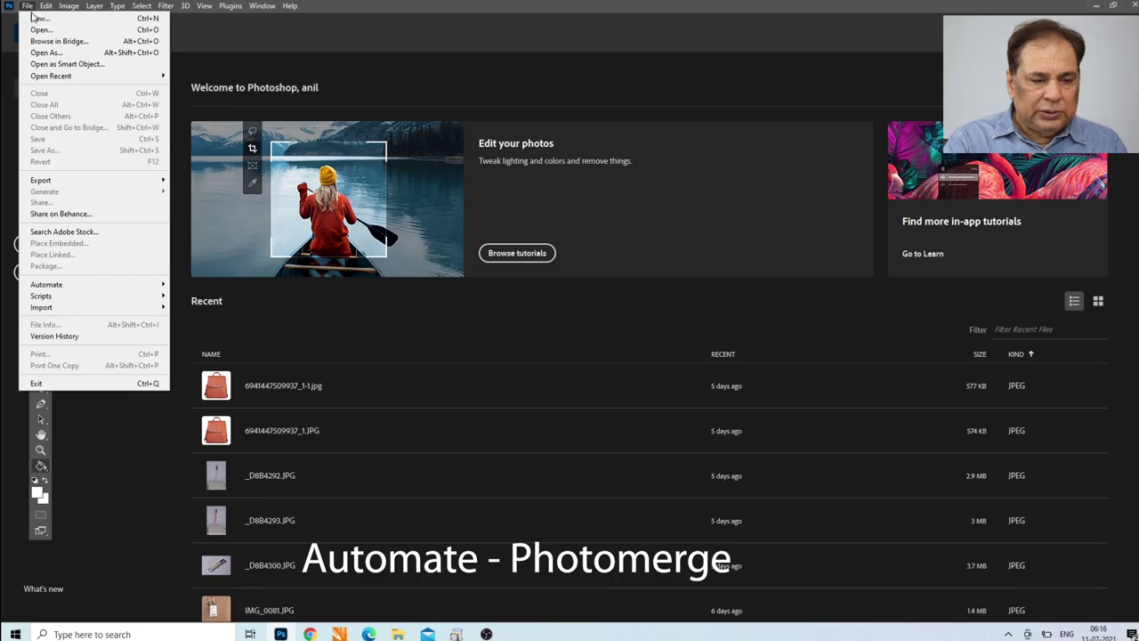
pyautogui.moveTo(46, 284)
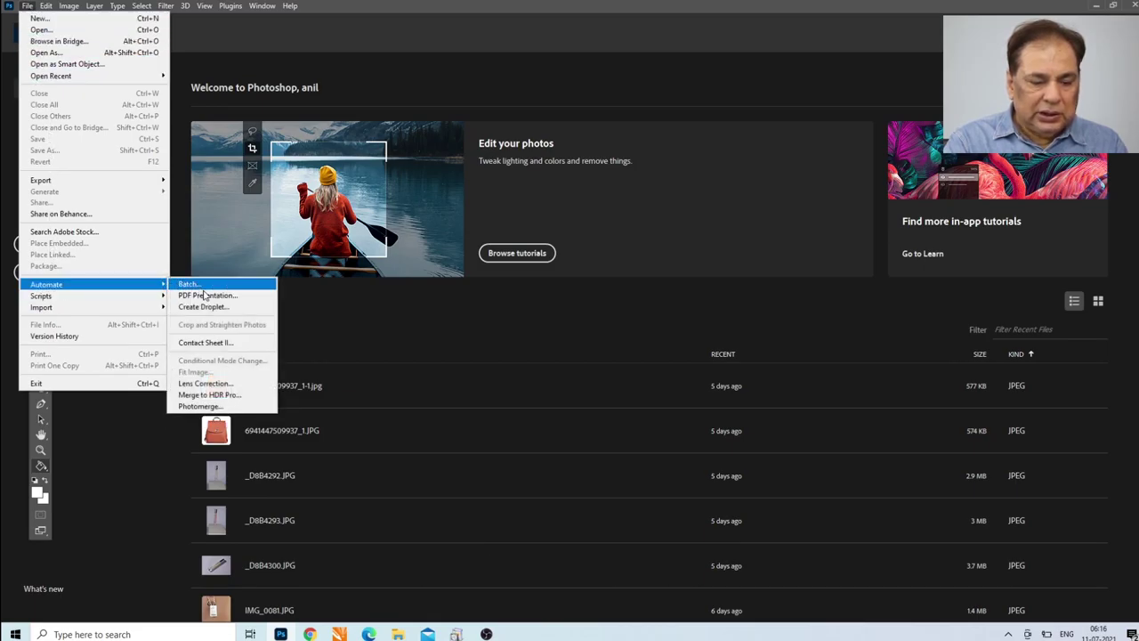
pyautogui.click(199, 406)
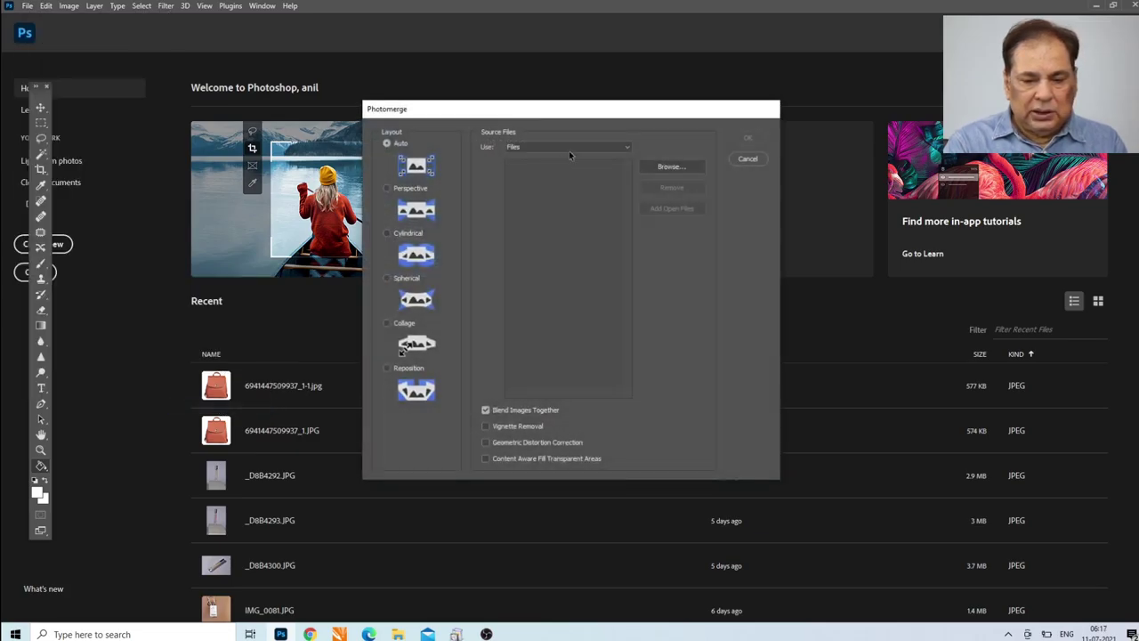
pyautogui.click(663, 168)
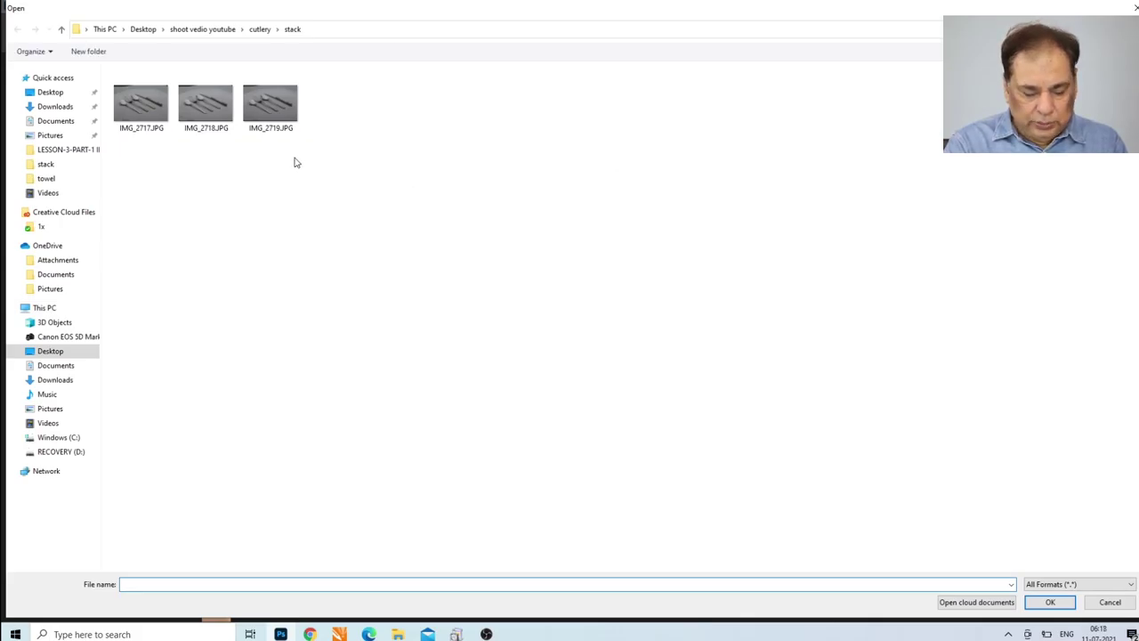
pyautogui.moveTo(296, 160); pyautogui.dragTo(142, 100)
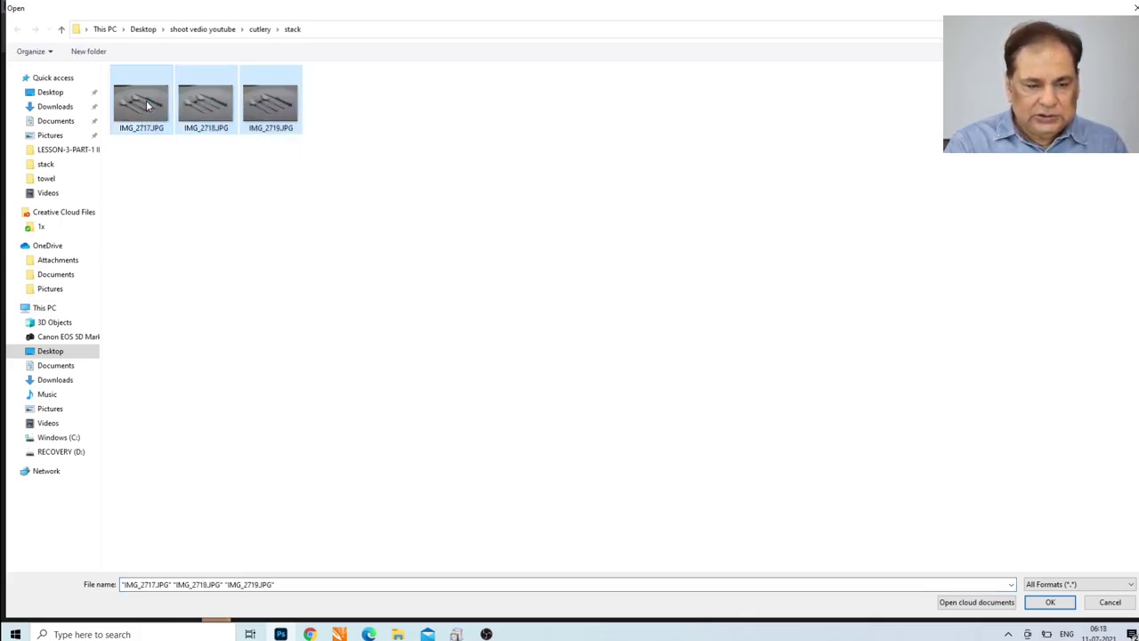
pyautogui.click(1050, 601)
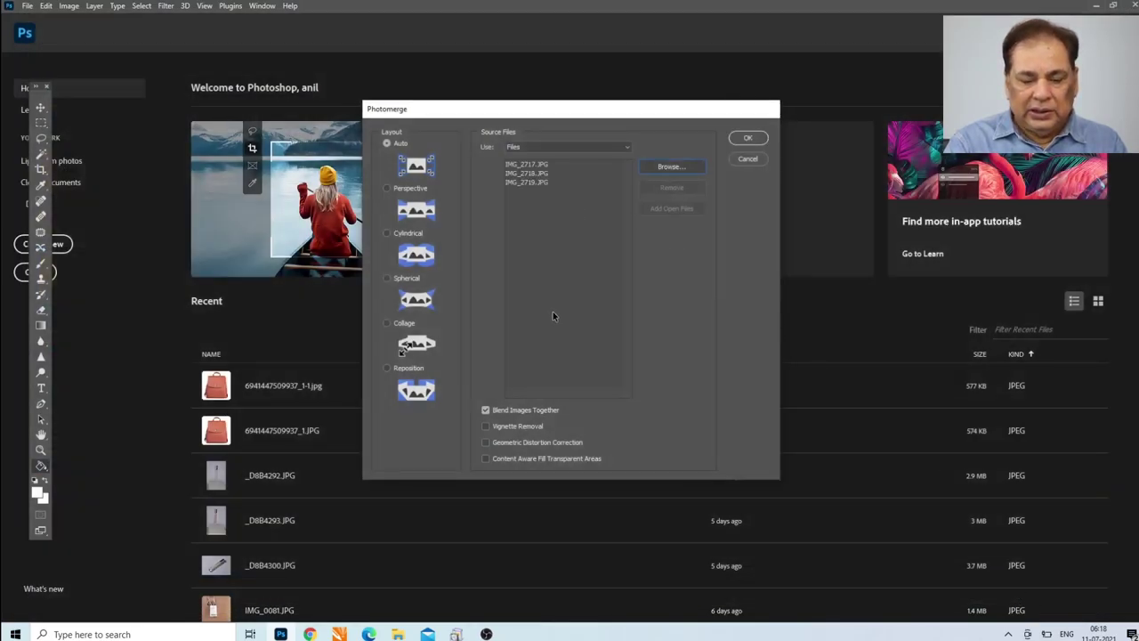
pyautogui.click(486, 411)
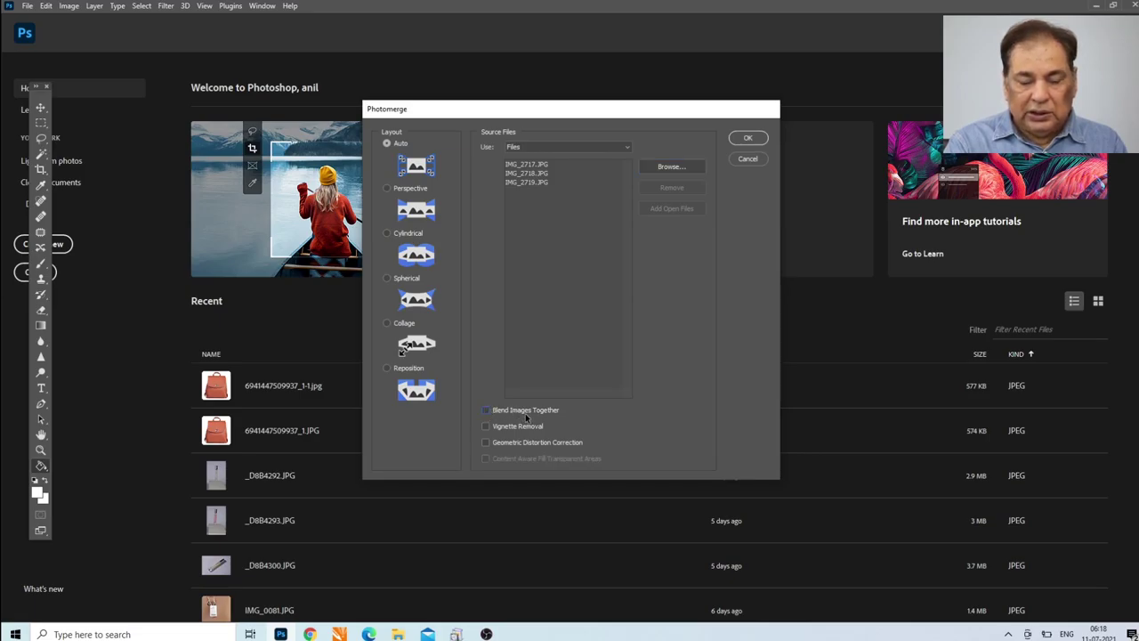
pyautogui.click(746, 138)
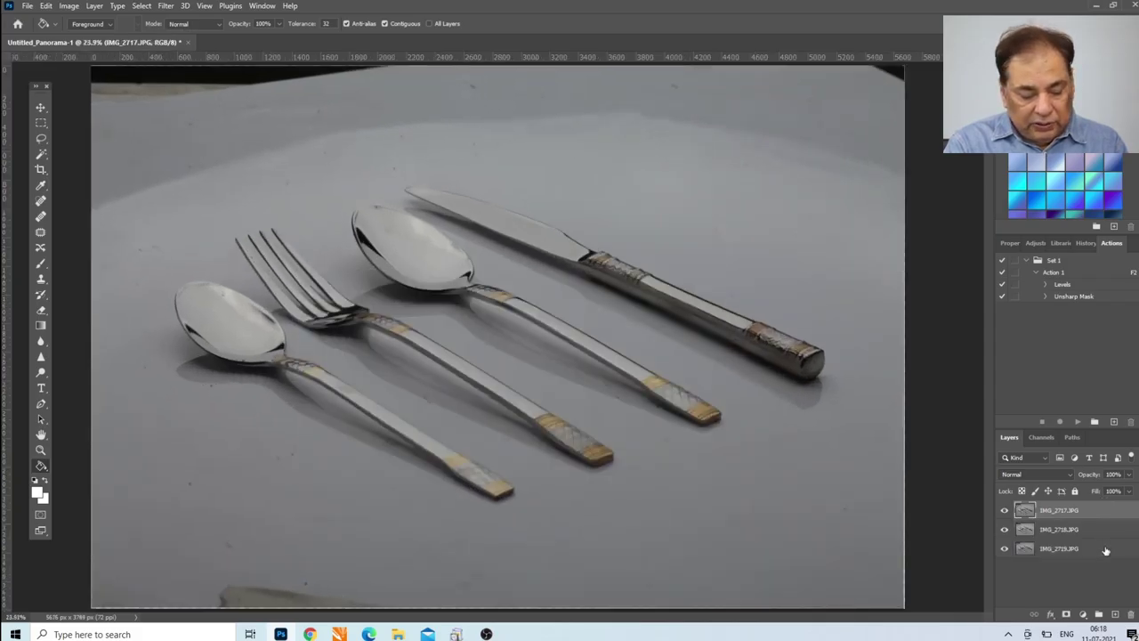
# Select all three cutlery layers and Auto-Align them with Auto projection.
pyautogui.keyDown('shift'); pyautogui.click(1105, 550); pyautogui.keyUp('shift')
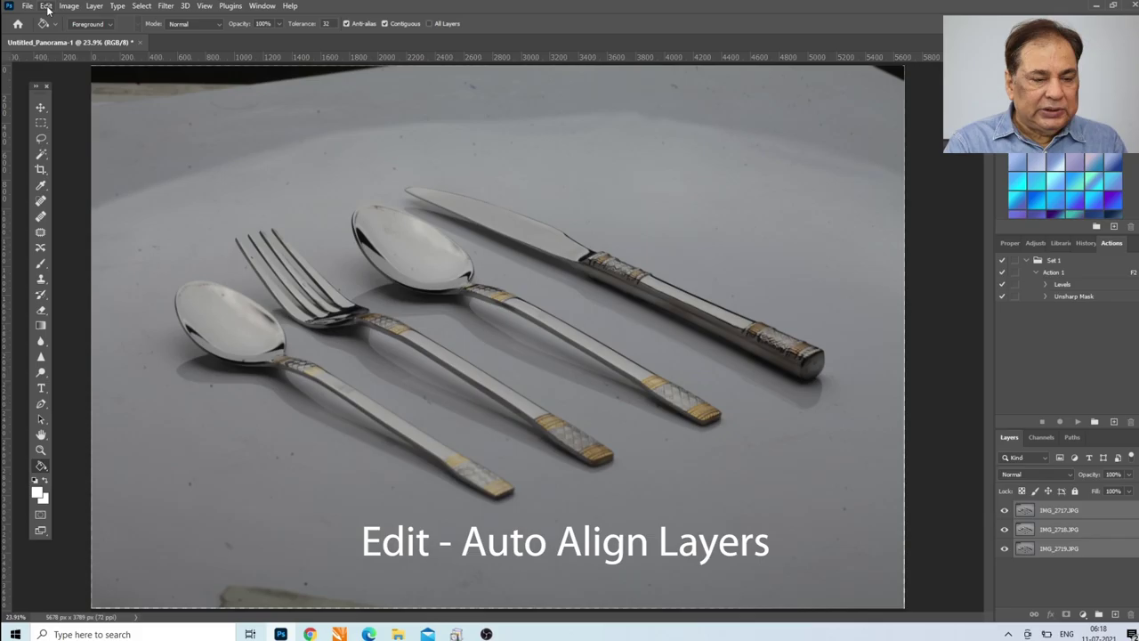
pyautogui.click(45, 7)
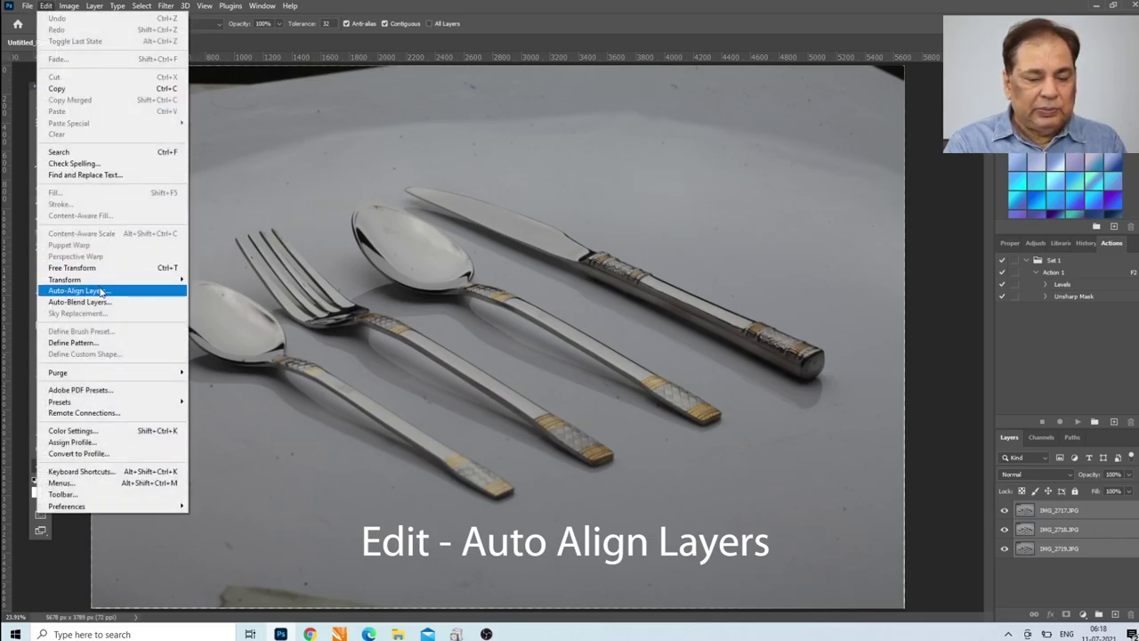
pyautogui.click(101, 291)
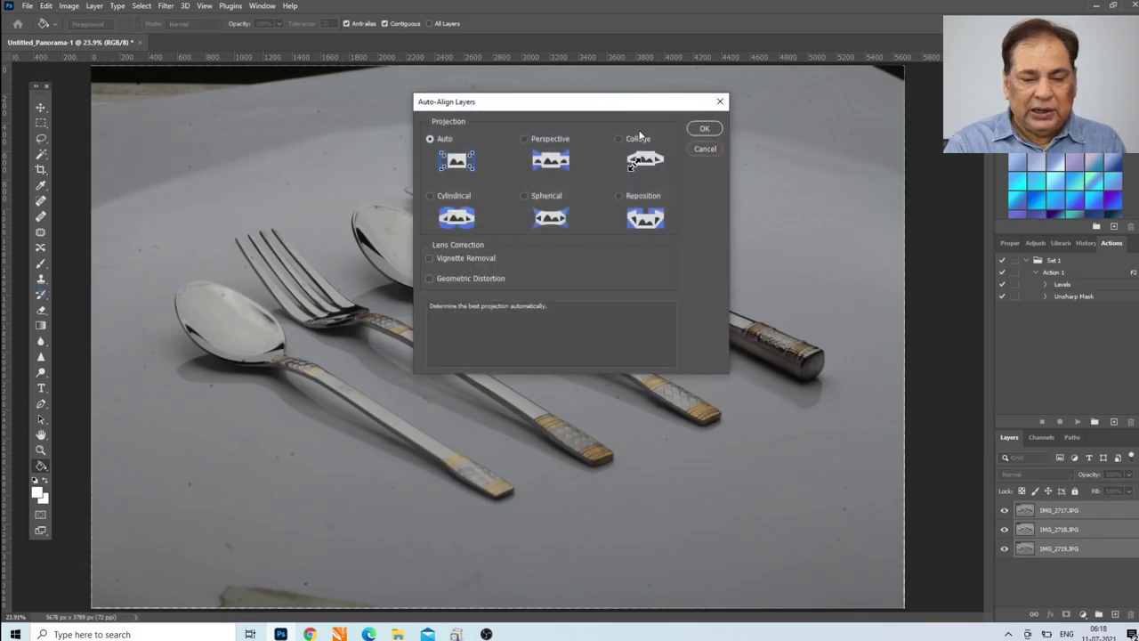
pyautogui.click(704, 130)
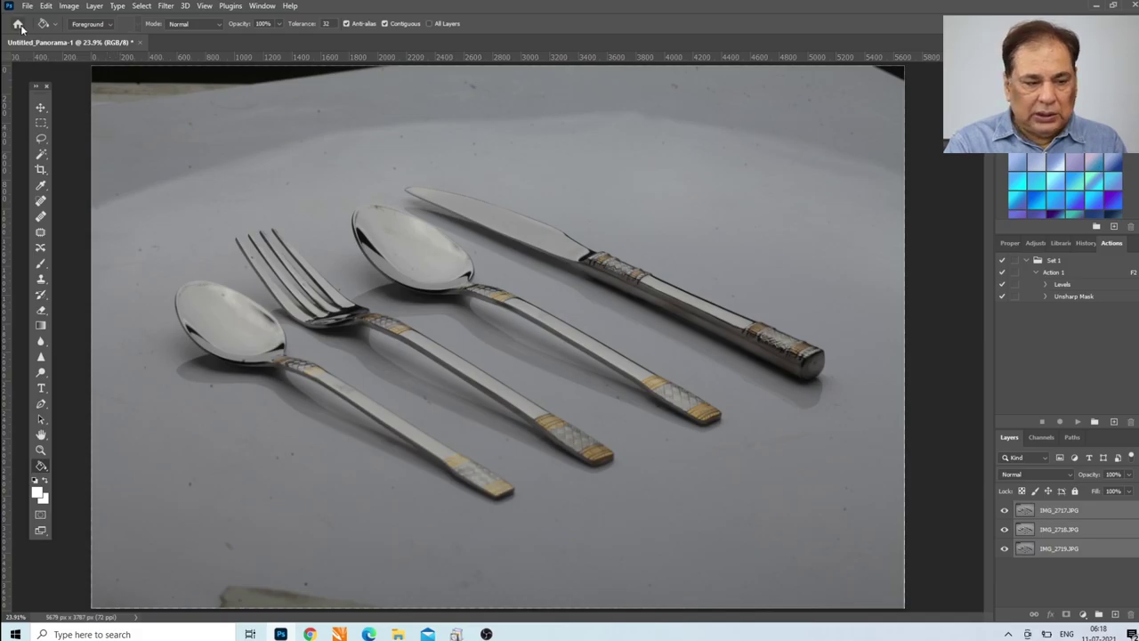
# Auto-Blend the layers as Stack Images and dismiss the no-pixels-selected warning.
pyautogui.click(45, 7)
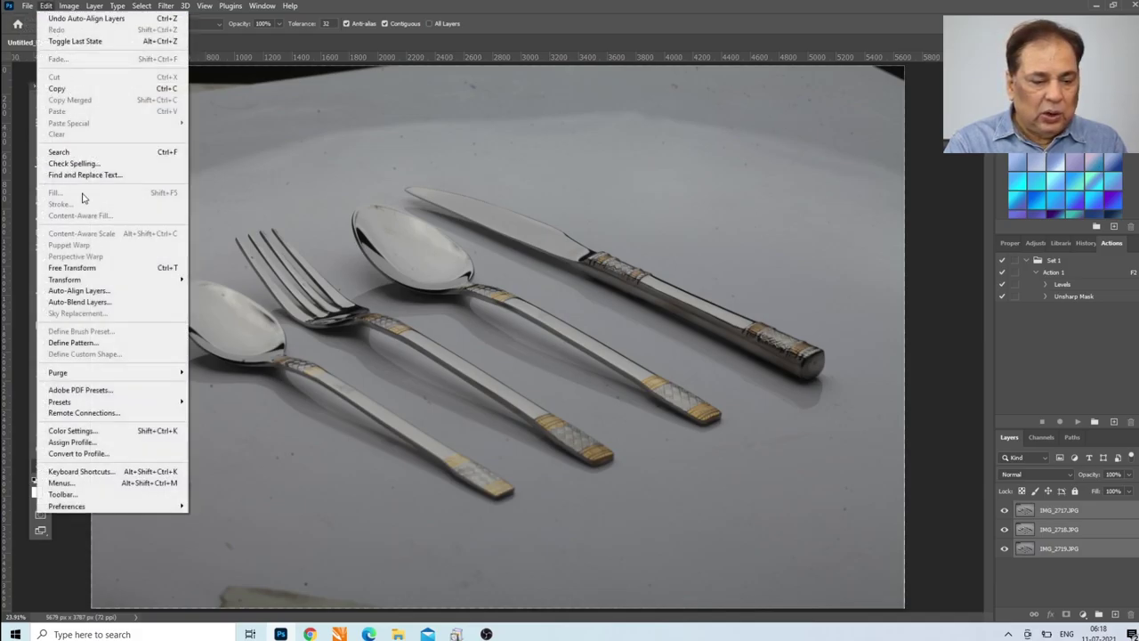
pyautogui.click(115, 304)
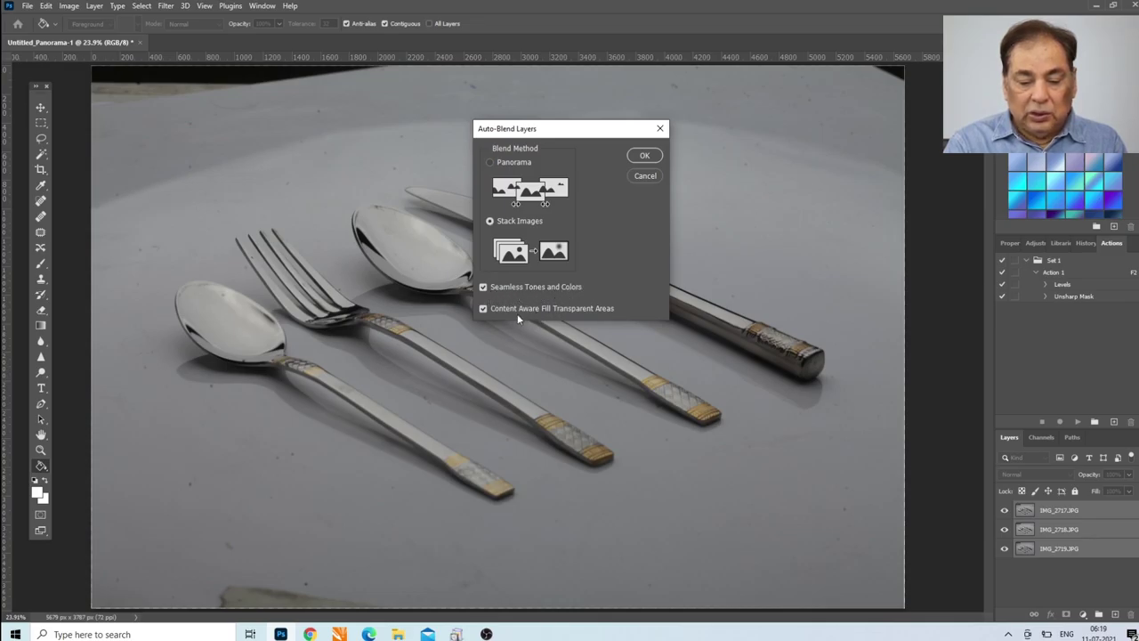
pyautogui.click(645, 157)
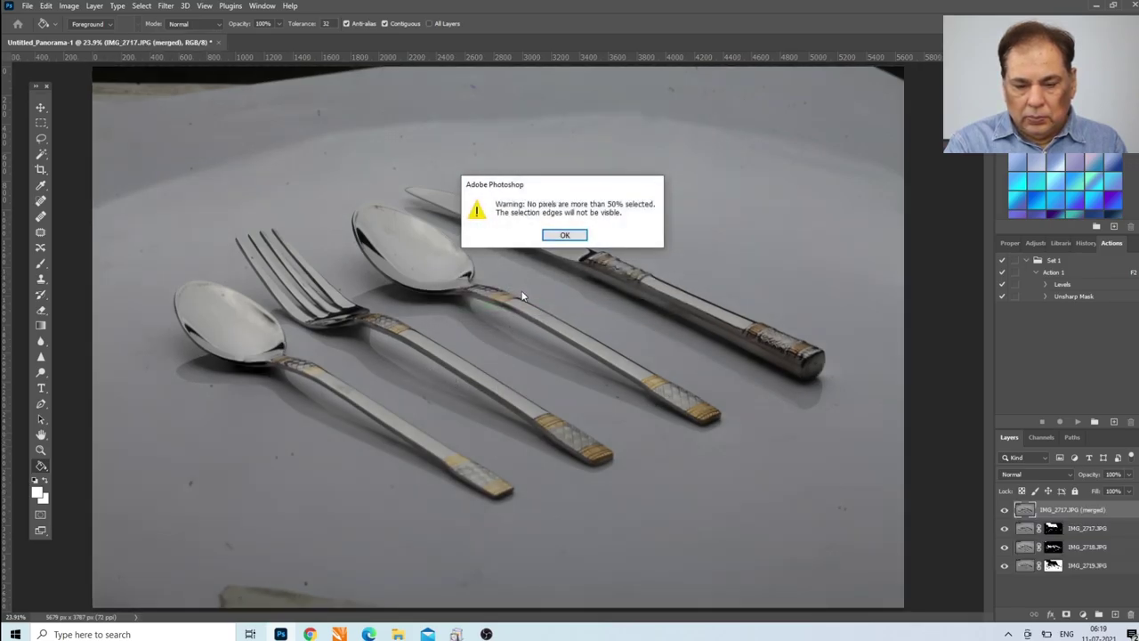
pyautogui.click(564, 235)
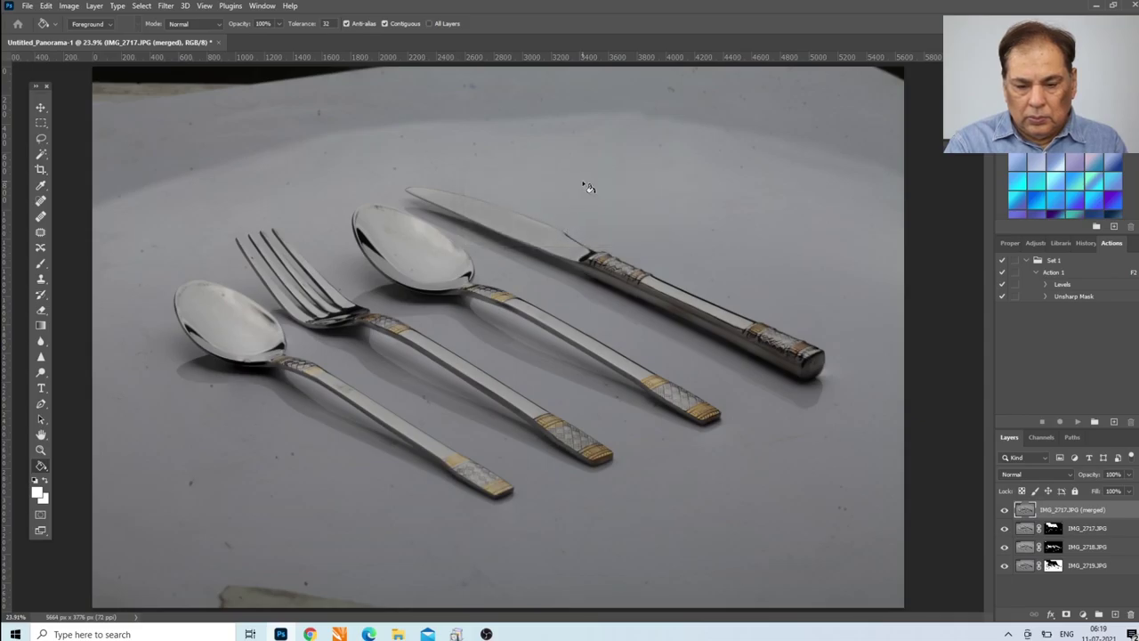
pyautogui.click(40, 108)
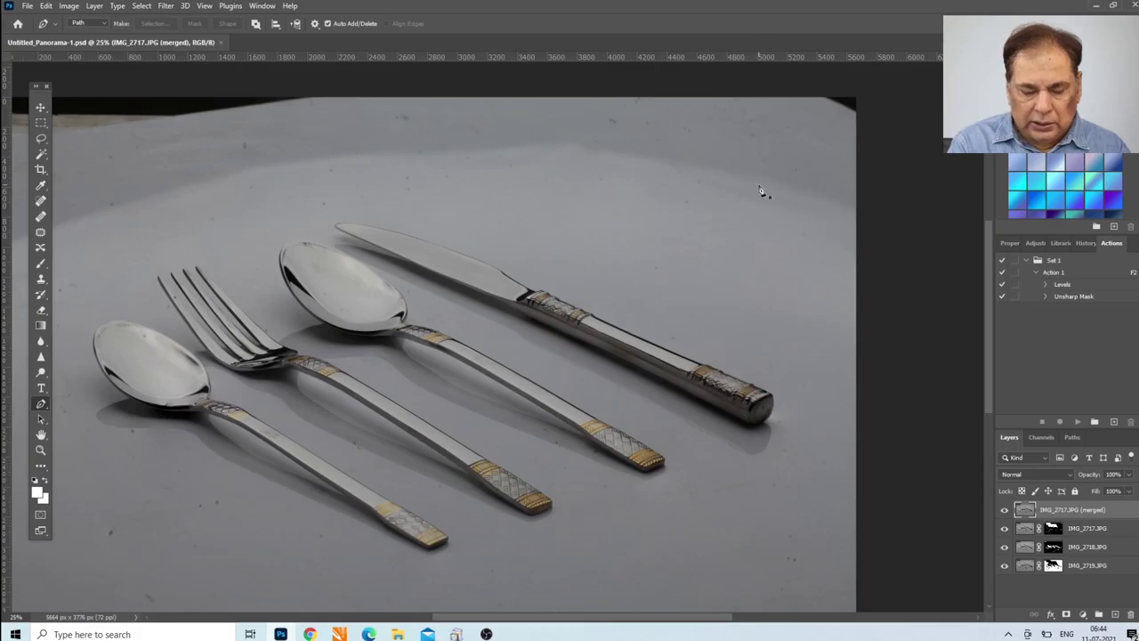
# Apply Levels to the merged layer with input black point 7 and white point 177.
pyautogui.hotkey('ctrl', 'l')
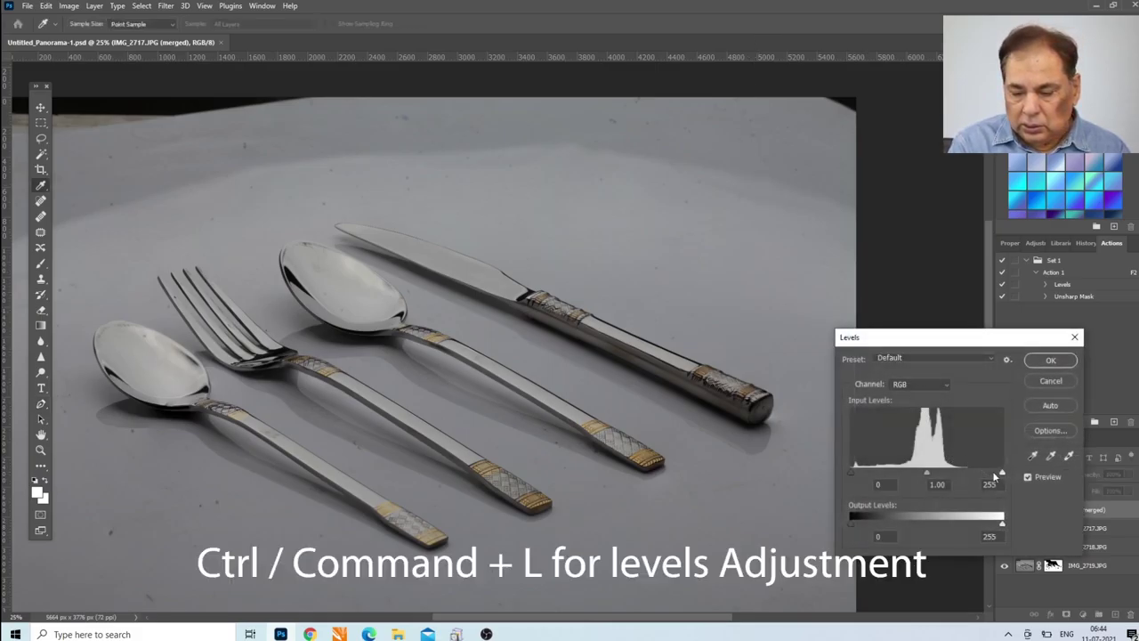
pyautogui.moveTo(1002, 475); pyautogui.dragTo(957, 477)
pyautogui.moveTo(854, 474); pyautogui.dragTo(858, 474)
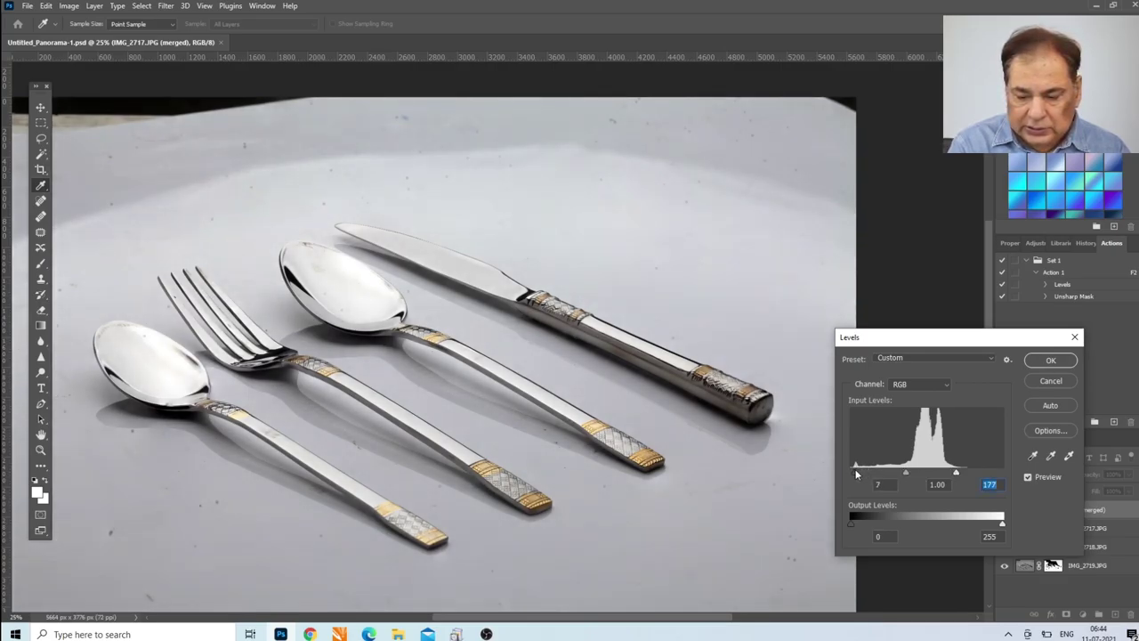
pyautogui.click(1040, 363)
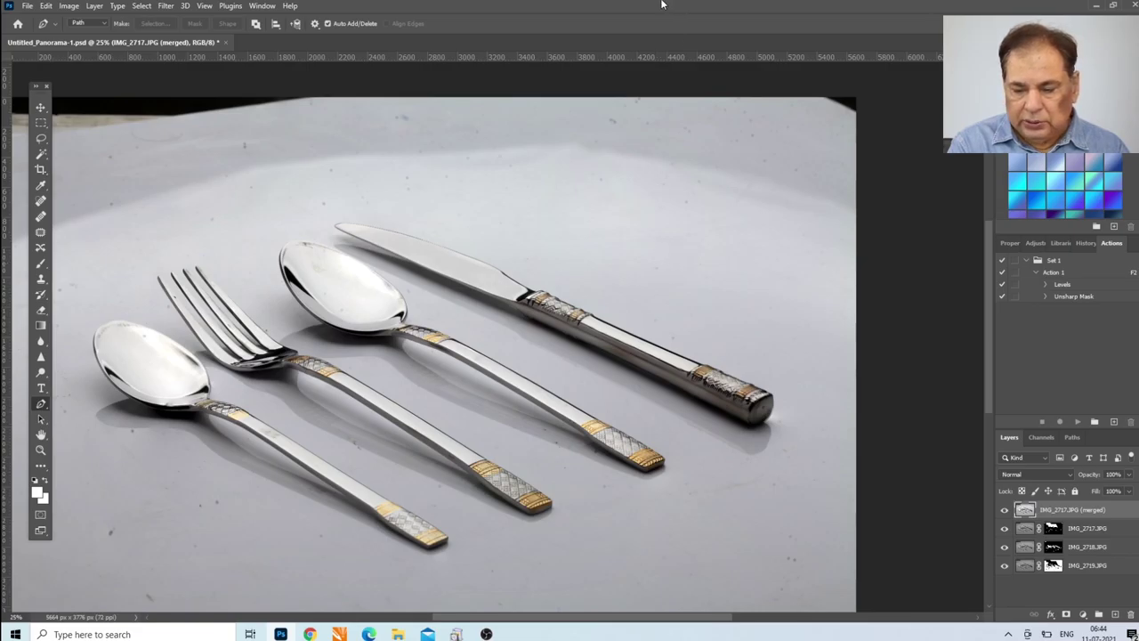
pyautogui.click(165, 7)
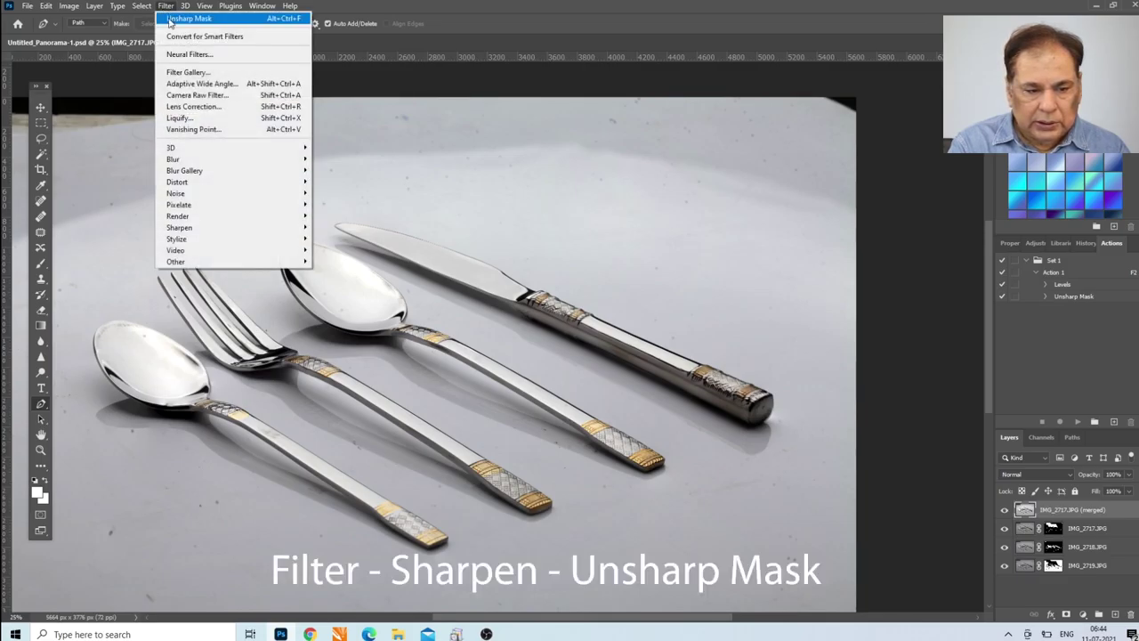
pyautogui.moveTo(179, 227)
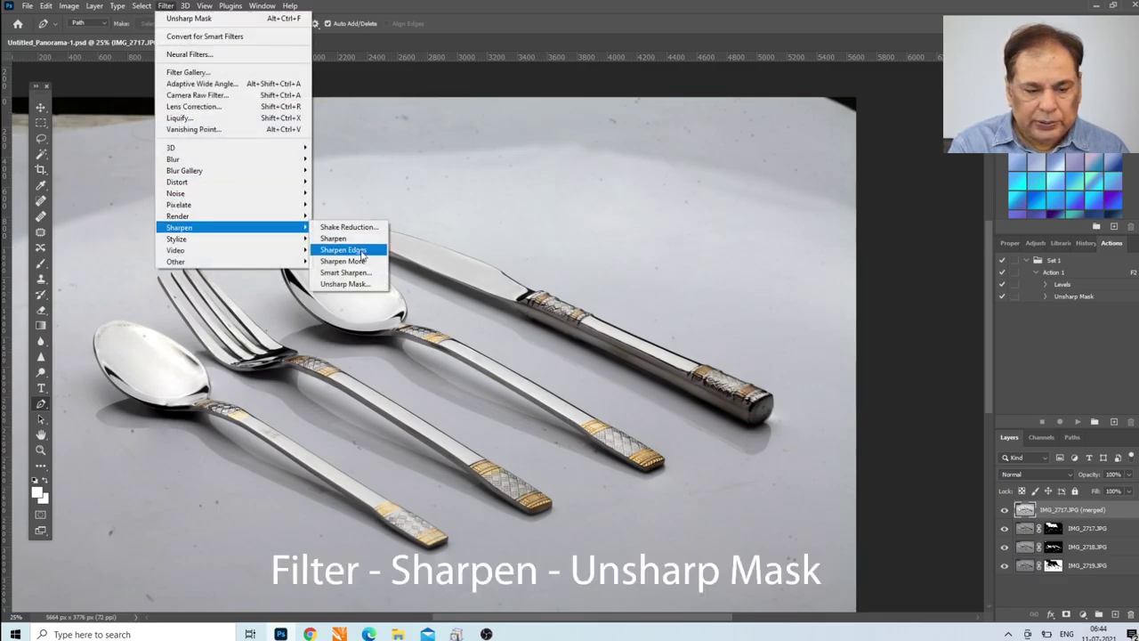
pyautogui.click(367, 284)
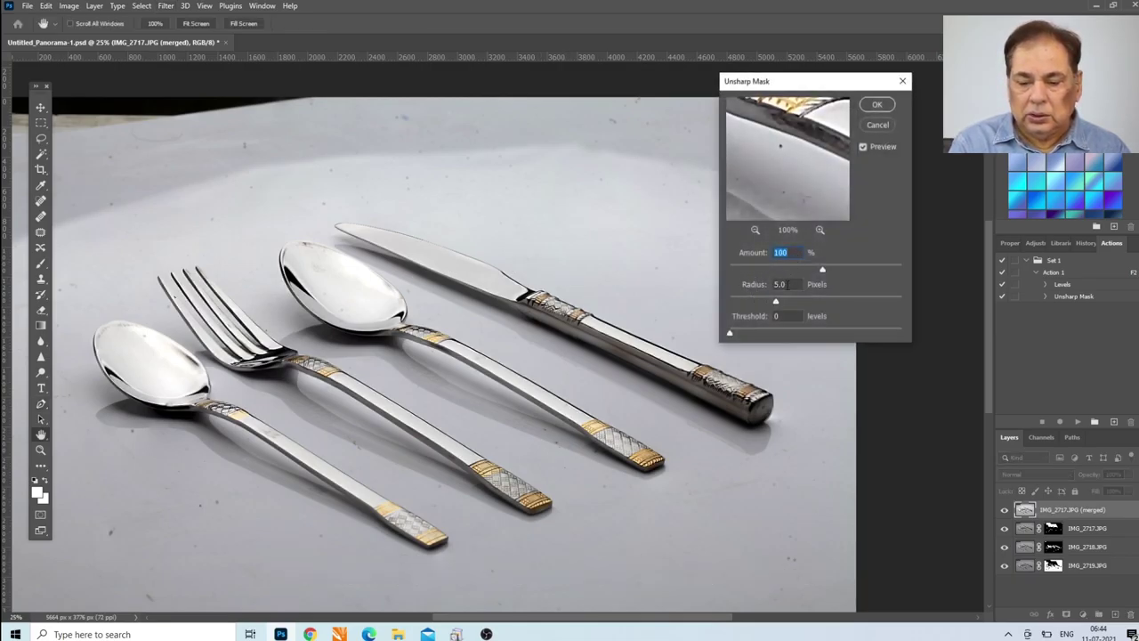
pyautogui.click(876, 105)
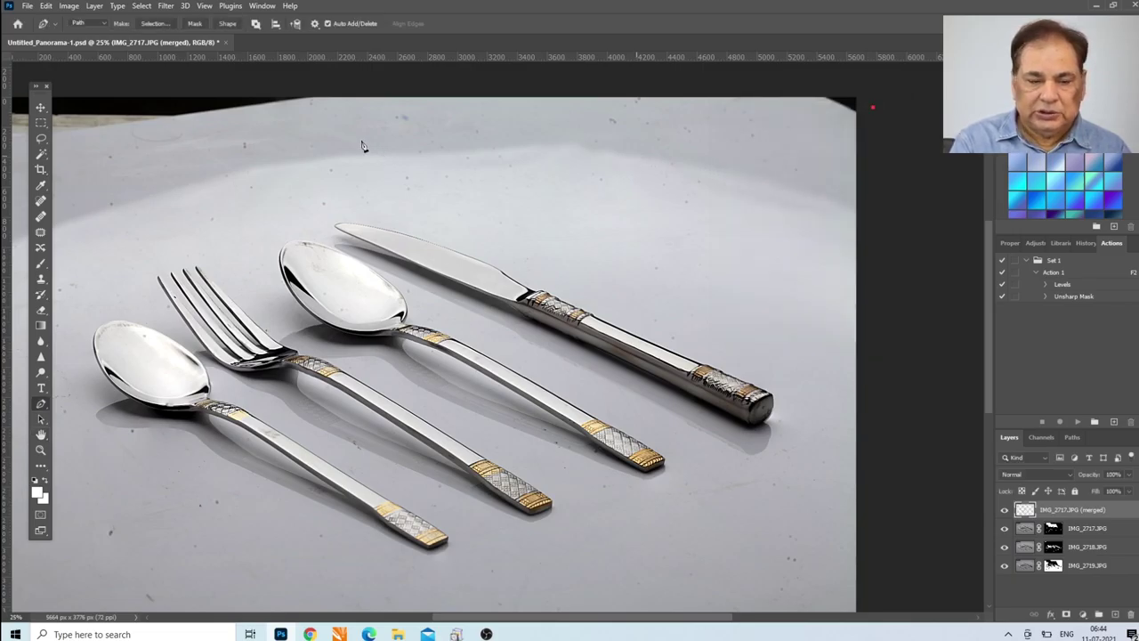
pyautogui.click(69, 5)
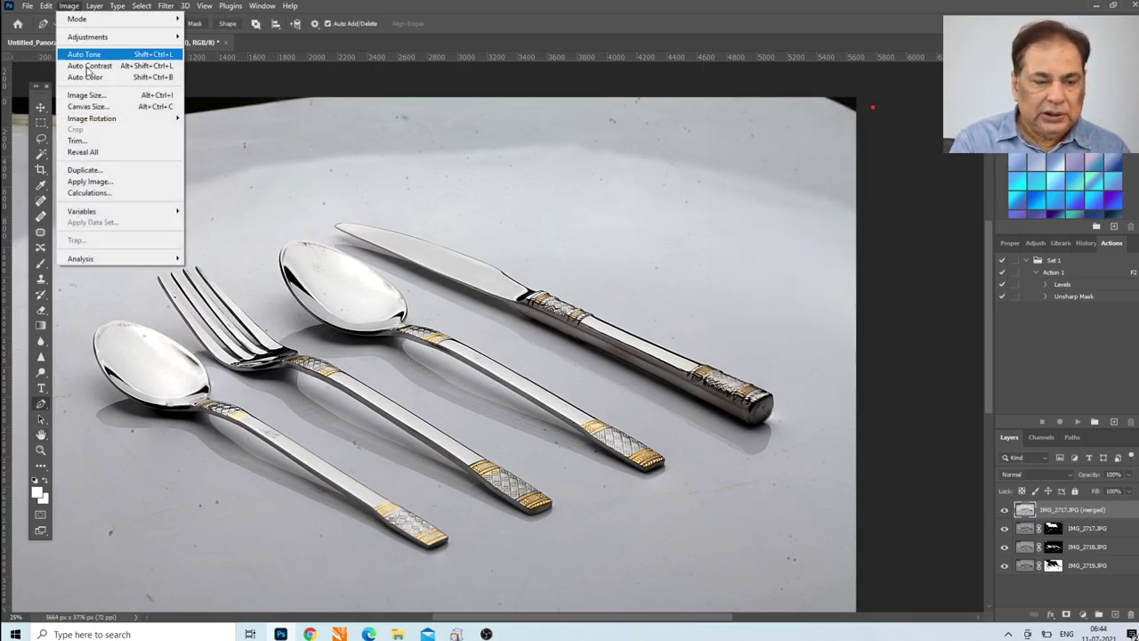
pyautogui.click(94, 97)
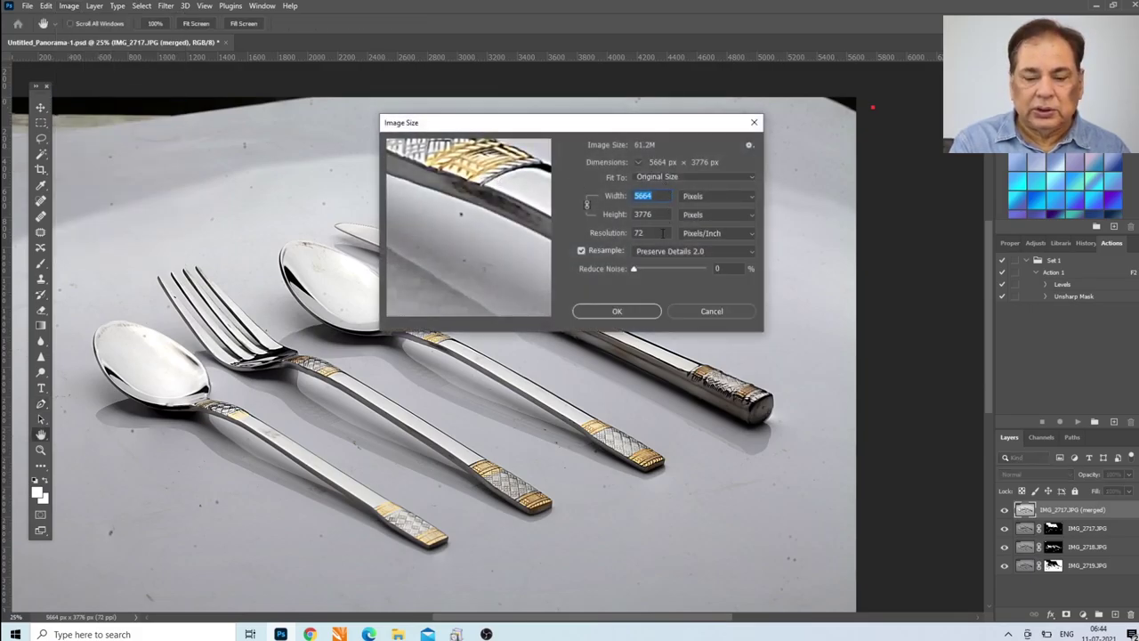
pyautogui.click(616, 311)
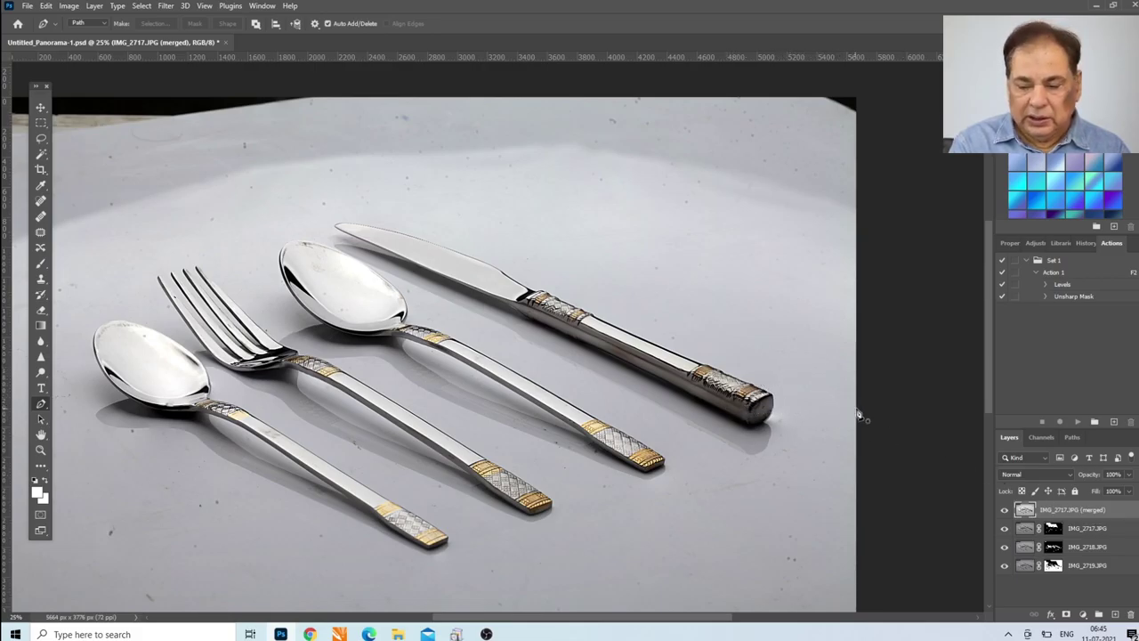
pyautogui.hotkey('ctrl', 'j')
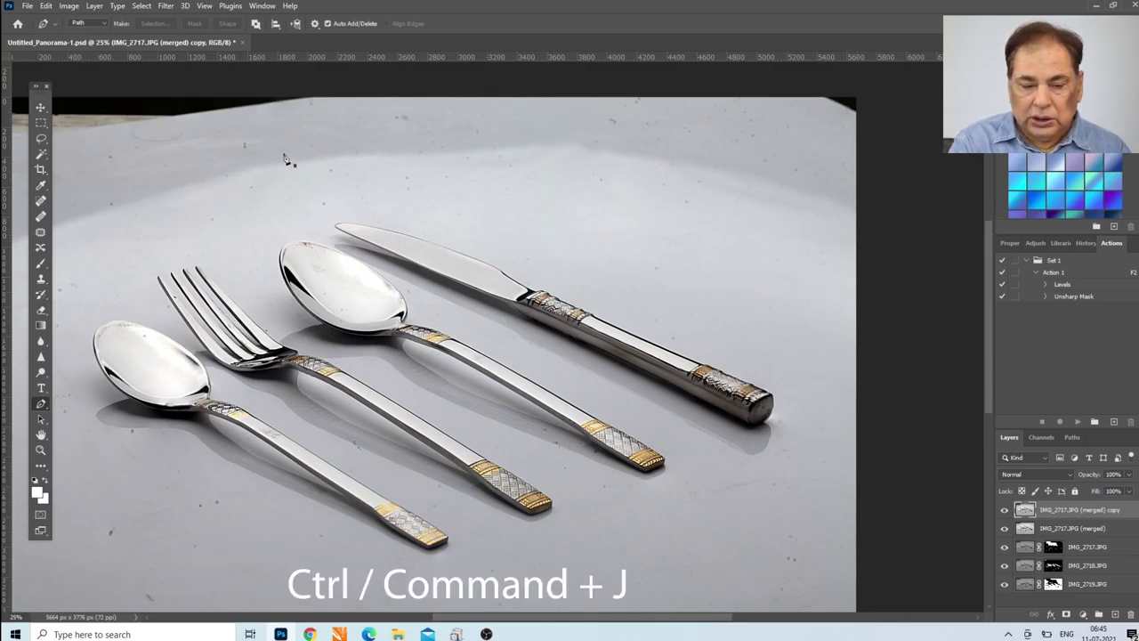
# Convert the copy to Black & White with Reds and Yellows raised, then hide it to compare.
pyautogui.click(66, 6)
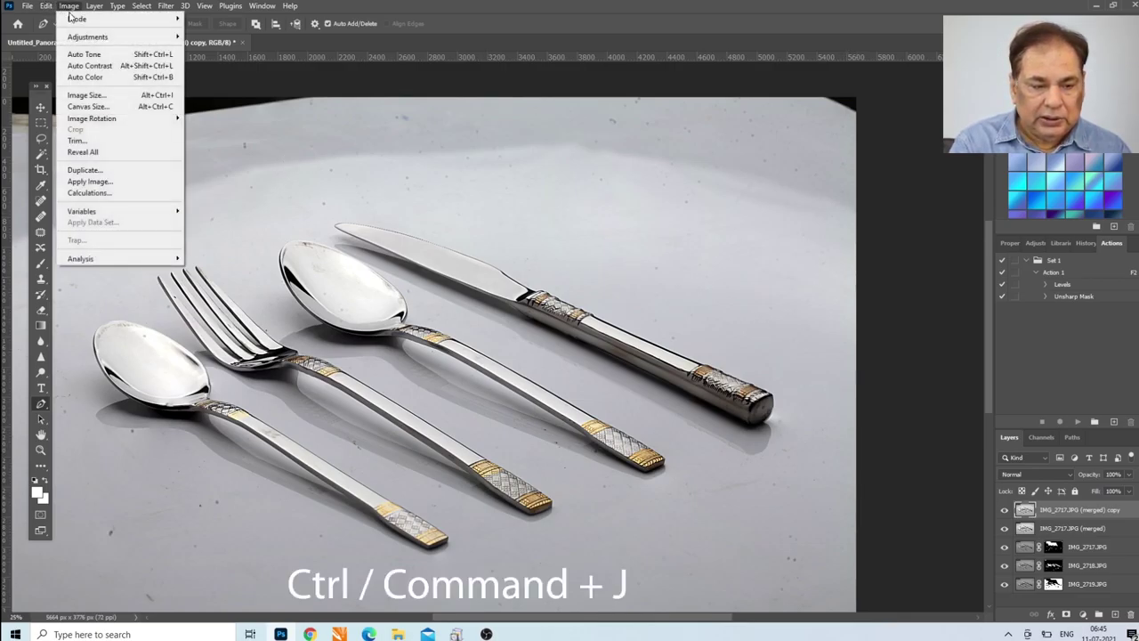
pyautogui.moveTo(88, 37)
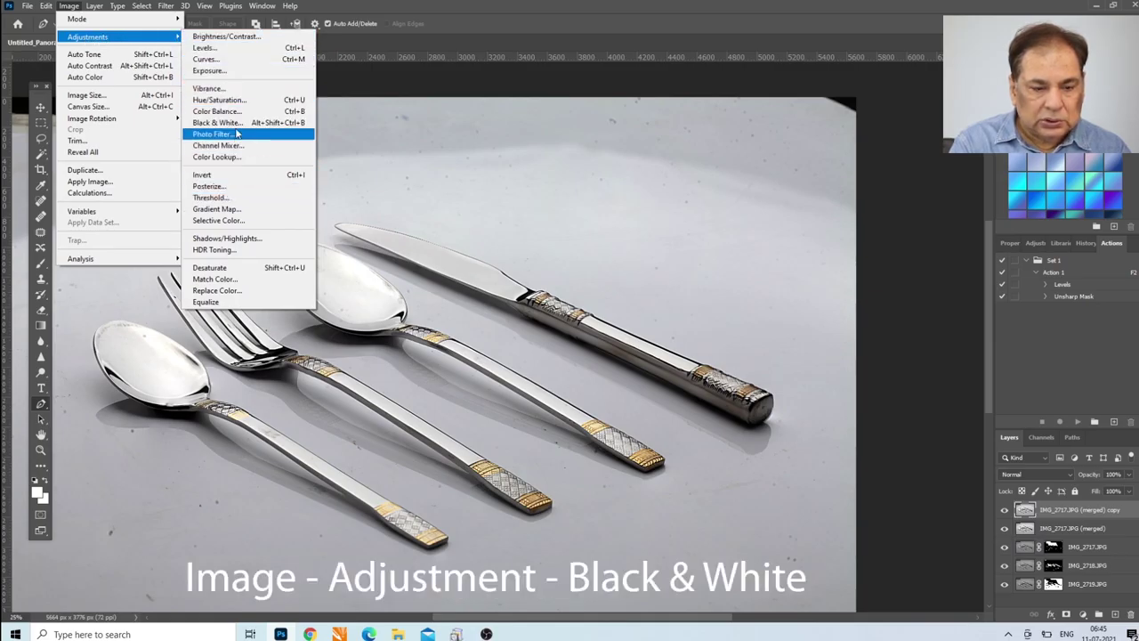
pyautogui.click(216, 122)
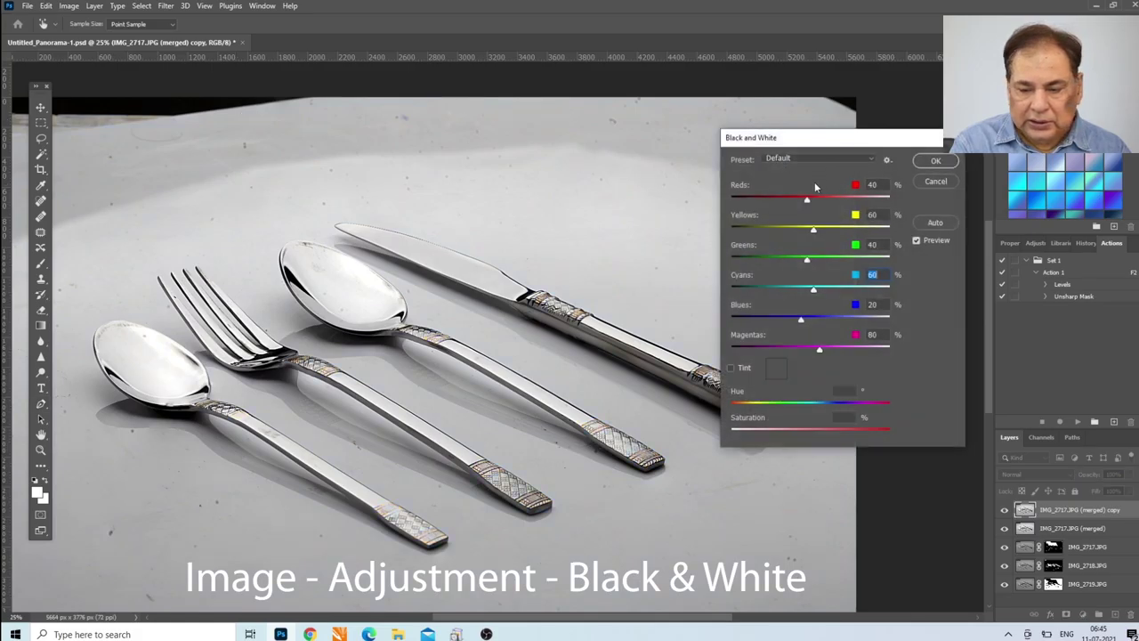
pyautogui.moveTo(806, 199); pyautogui.dragTo(827, 205)
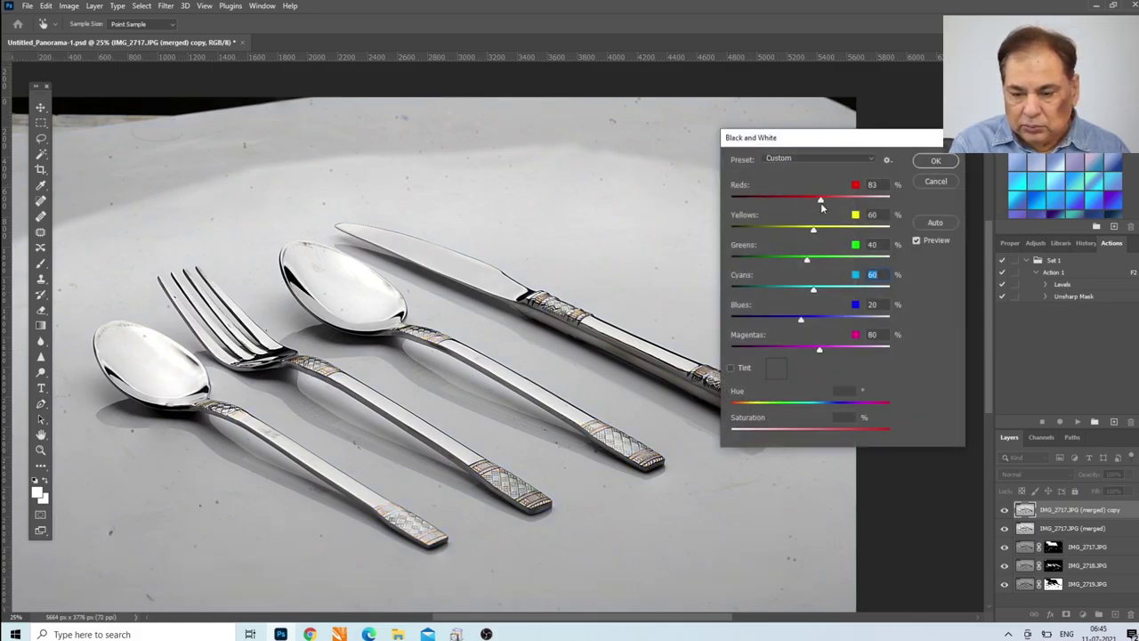
pyautogui.moveTo(828, 202); pyautogui.dragTo(829, 229)
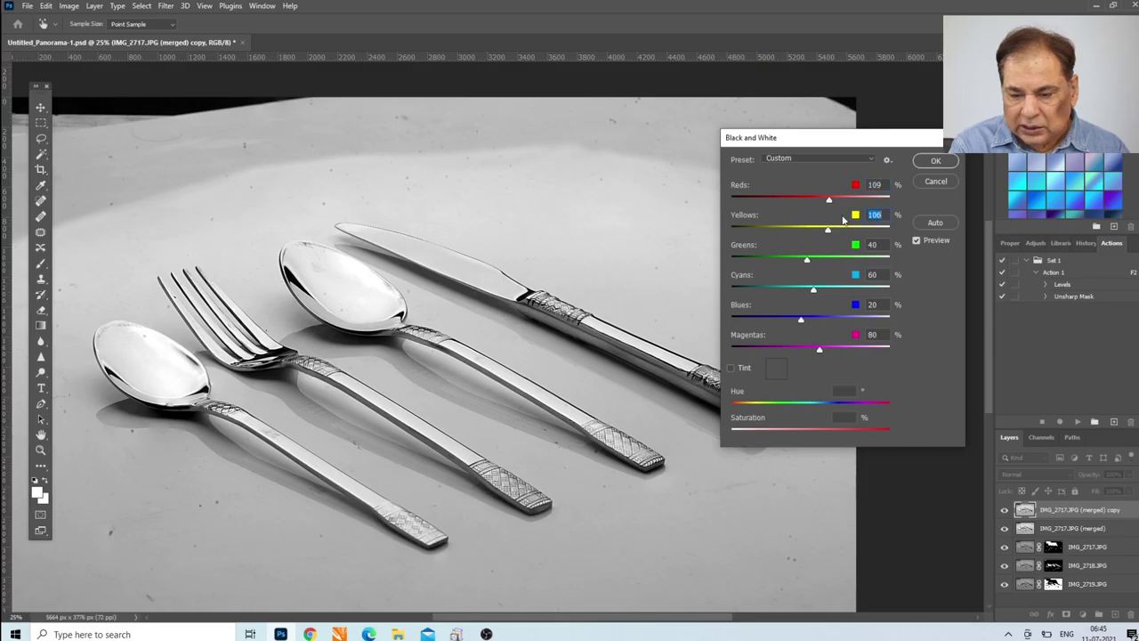
pyautogui.click(935, 161)
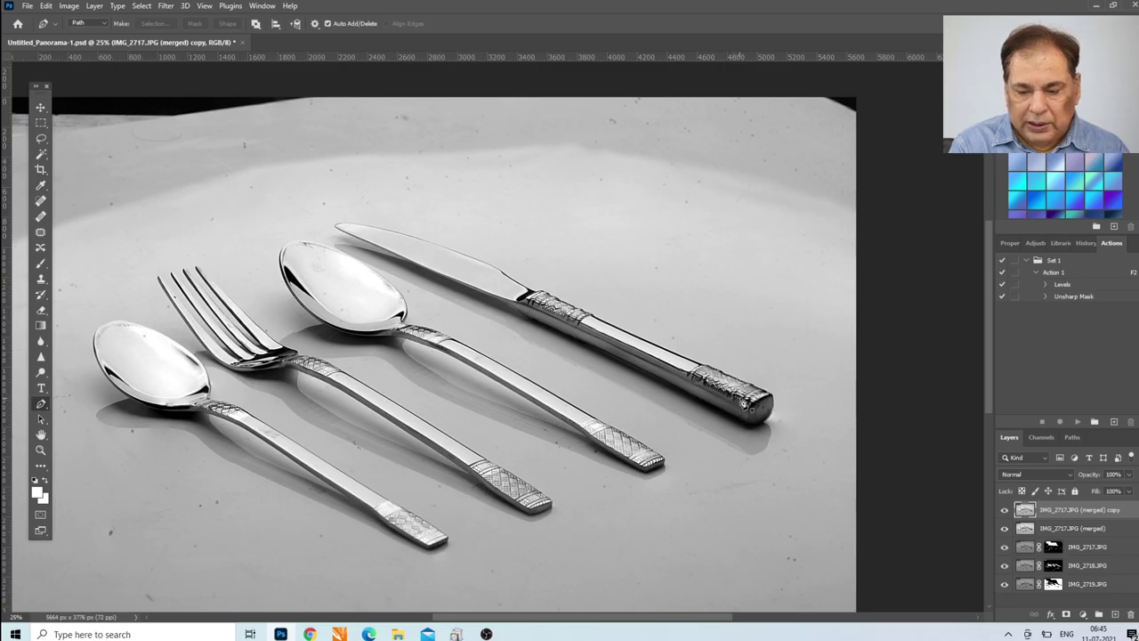
pyautogui.click(1003, 510)
# Turn the black-and-white cutlery copy's visibility back on.
pyautogui.click(1003, 510)
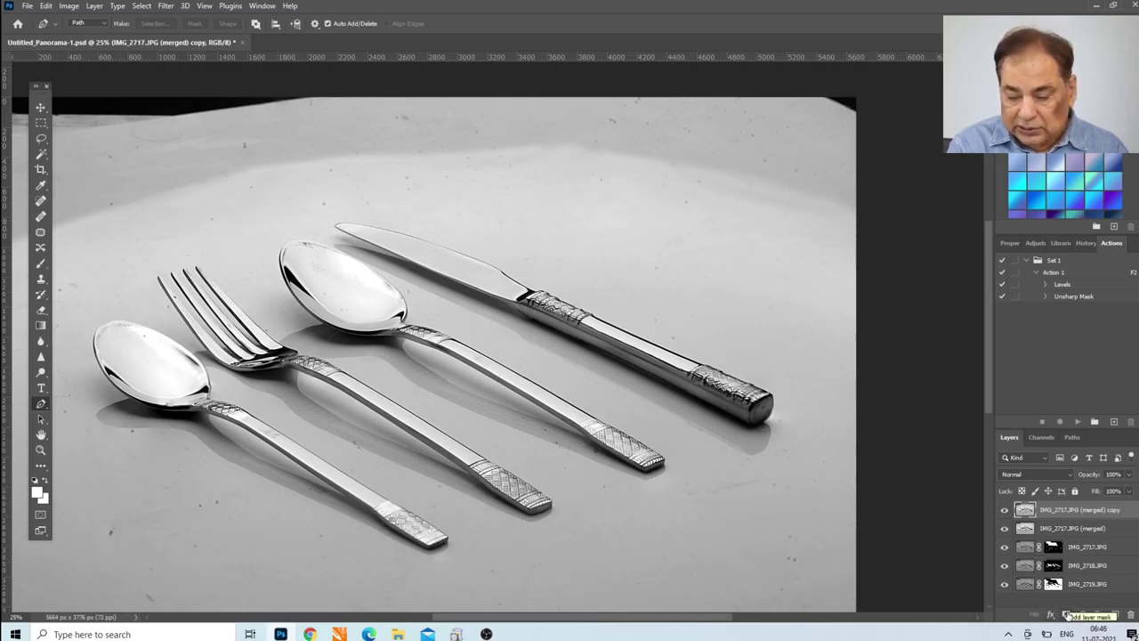
# Add a Reveal All layer mask to the grayscale copy and set up a 100% hardness brush.
pyautogui.click(94, 6)
pyautogui.moveTo(113, 193)
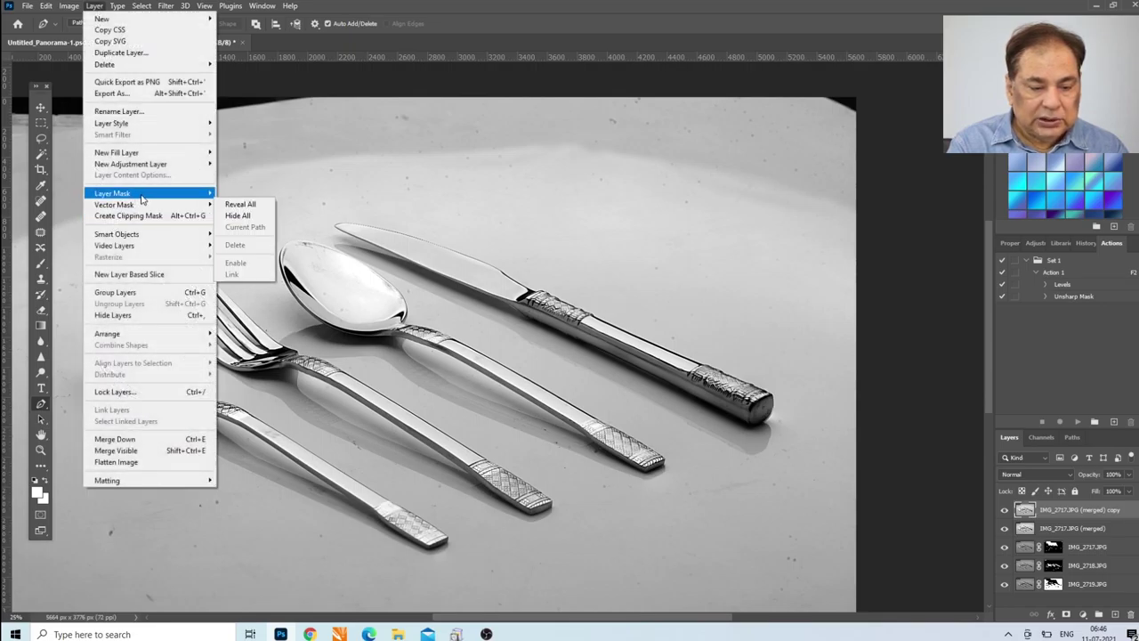
pyautogui.click(236, 204)
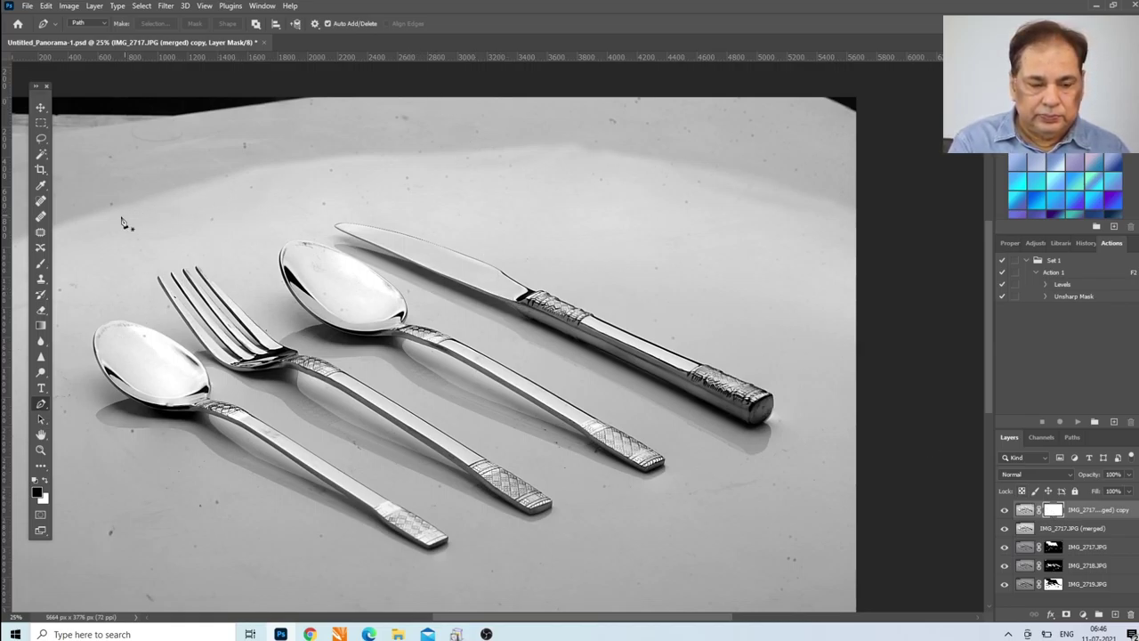
pyautogui.click(41, 262)
pyautogui.click(85, 27)
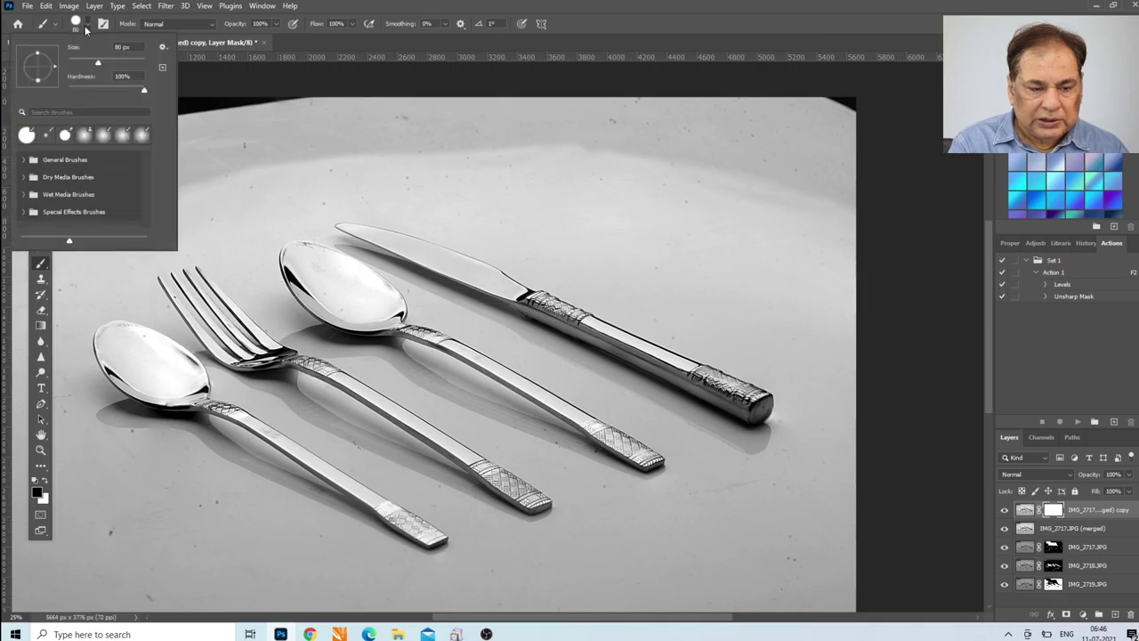
pyautogui.press('Return')
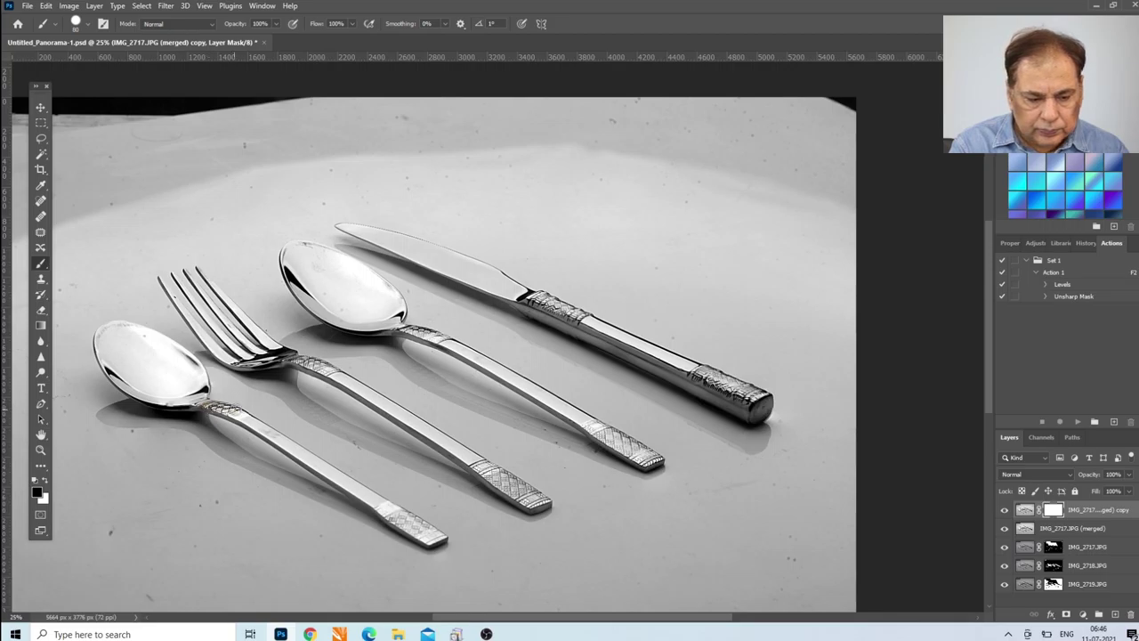
# Paint black over the gold bands on the spoons, fork and knife, then toggle the layer to compare.
pyautogui.moveTo(235, 411); pyautogui.dragTo(267, 419)
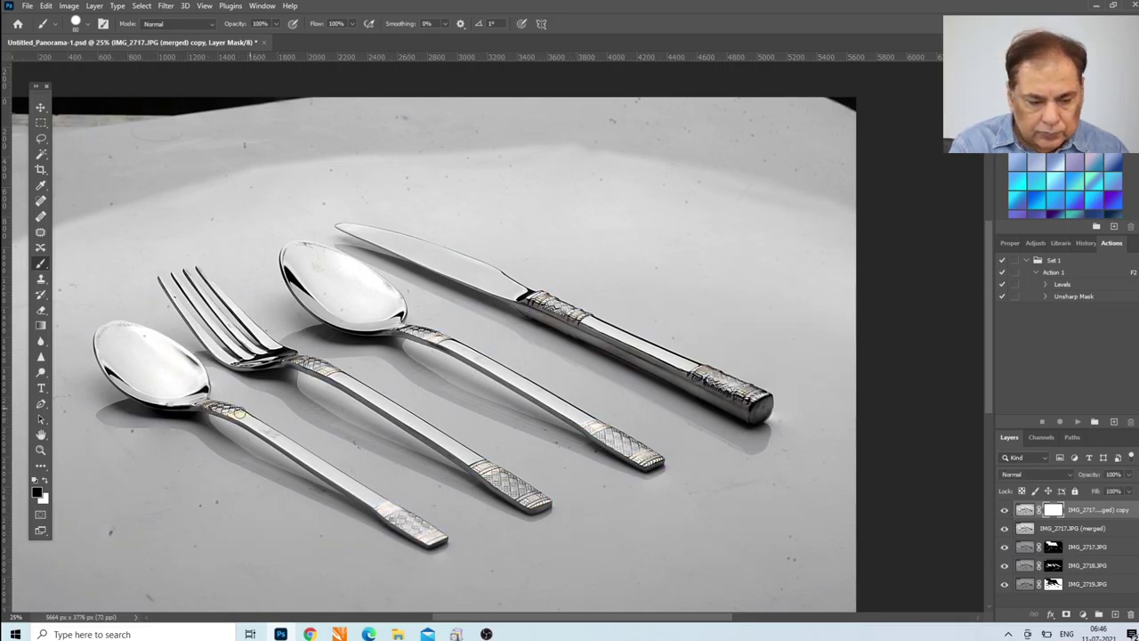
pyautogui.moveTo(372, 516); pyautogui.dragTo(405, 498)
pyautogui.moveTo(423, 543); pyautogui.dragTo(438, 532)
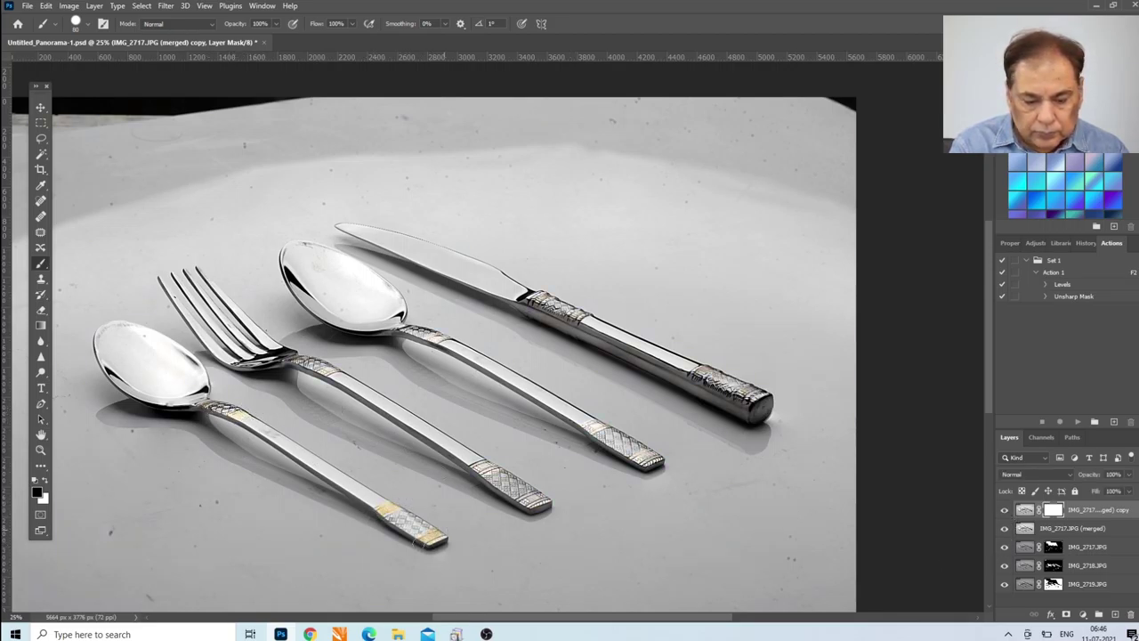
pyautogui.moveTo(310, 354); pyautogui.dragTo(333, 369)
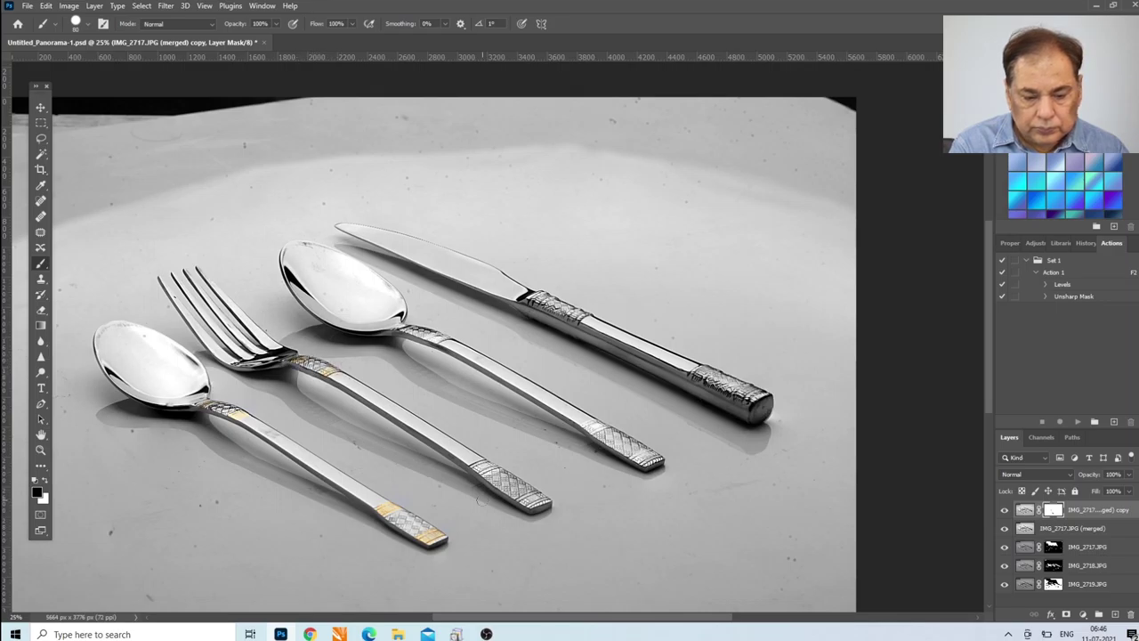
pyautogui.moveTo(475, 470)
pyautogui.mouseDown()
pyautogui.moveTo(496, 465)
pyautogui.moveTo(523, 503)
pyautogui.mouseUp()
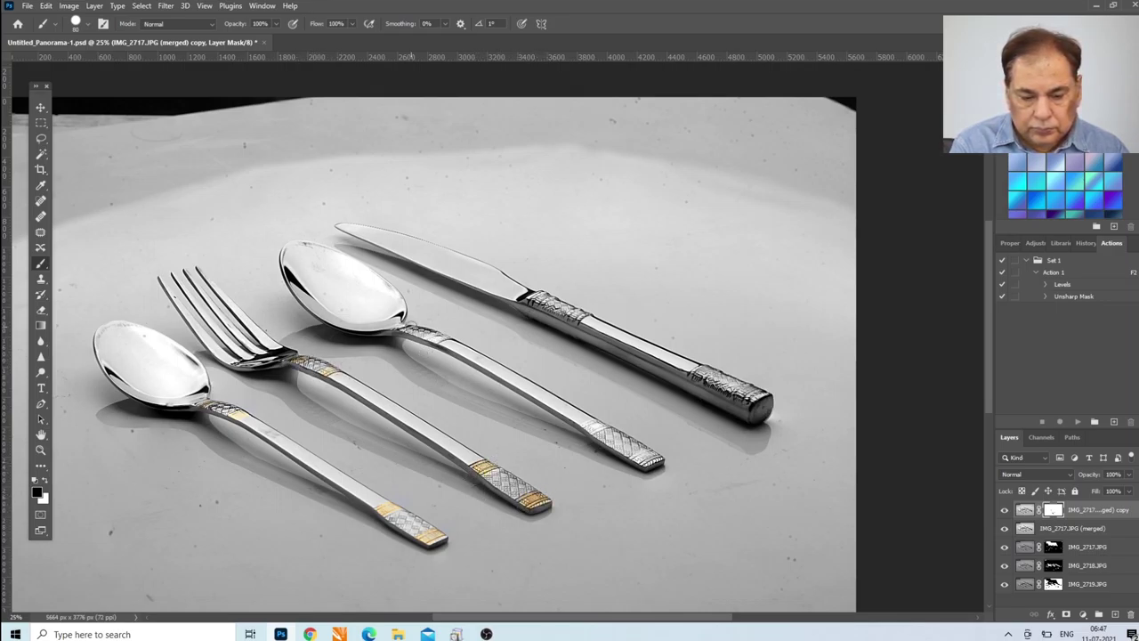
pyautogui.moveTo(427, 338); pyautogui.dragTo(445, 336)
pyautogui.moveTo(593, 436); pyautogui.dragTo(598, 423)
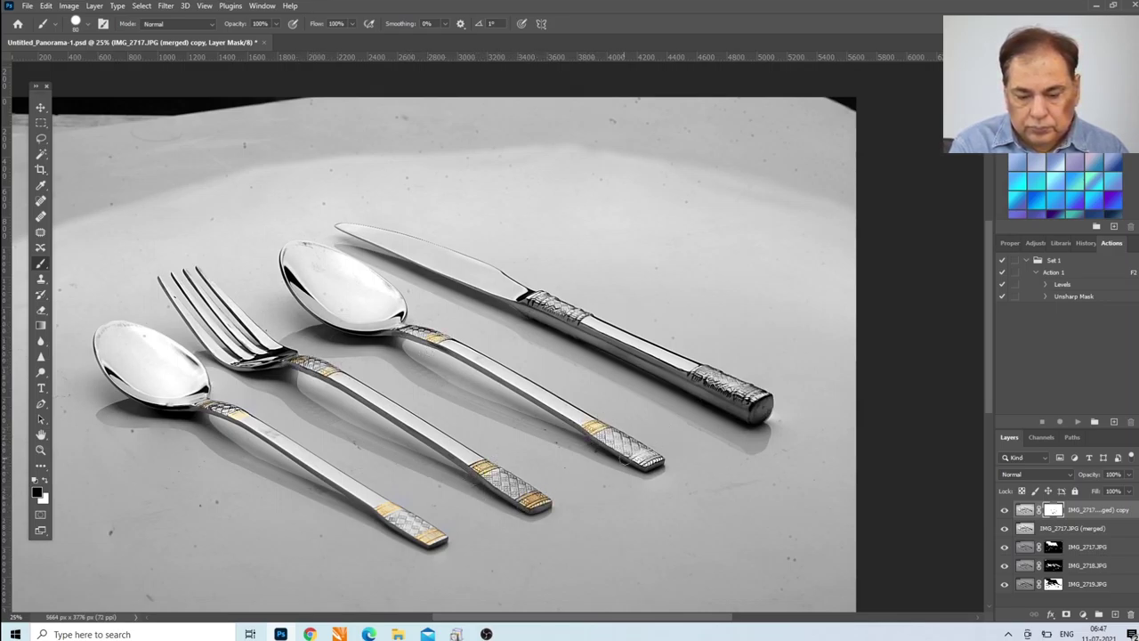
pyautogui.moveTo(626, 459); pyautogui.dragTo(655, 456)
pyautogui.moveTo(562, 311); pyautogui.dragTo(587, 313)
pyautogui.moveTo(696, 374); pyautogui.dragTo(758, 384)
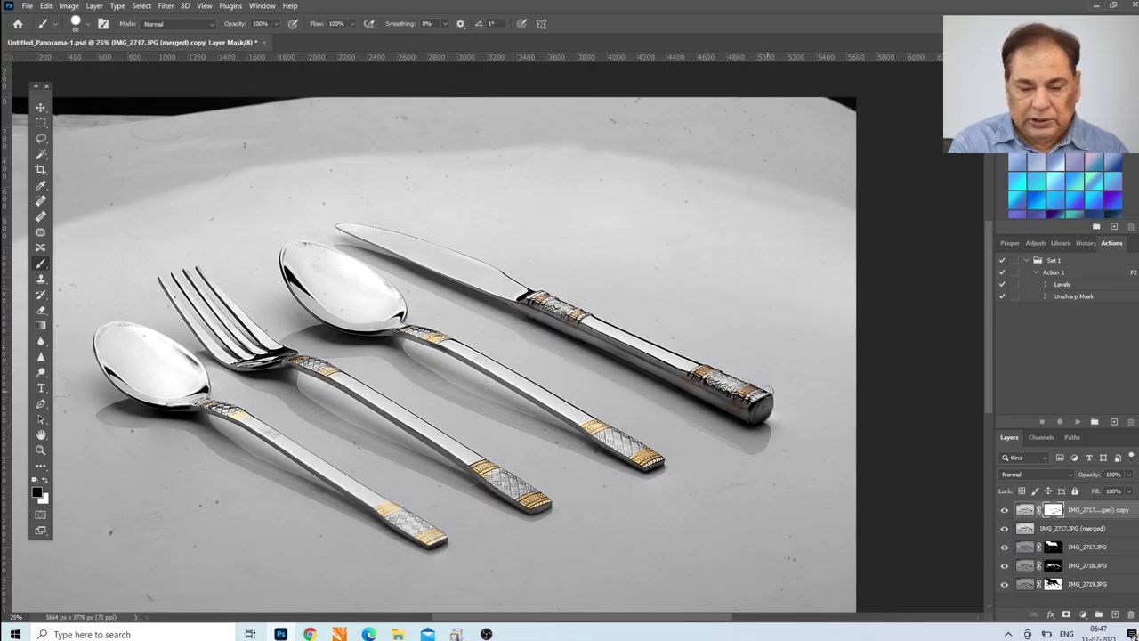
pyautogui.click(1003, 510)
pyautogui.click(1003, 510)
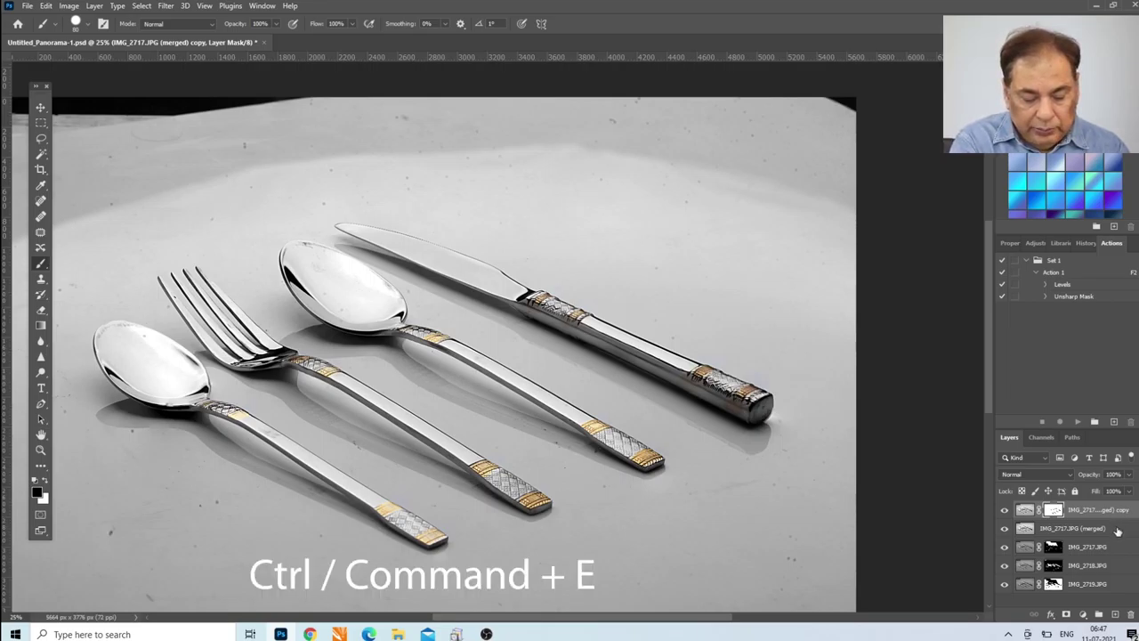
# Merge the gold-accented copy down into the cutlery layer and save the document.
pyautogui.hotkey('ctrl', 'e')
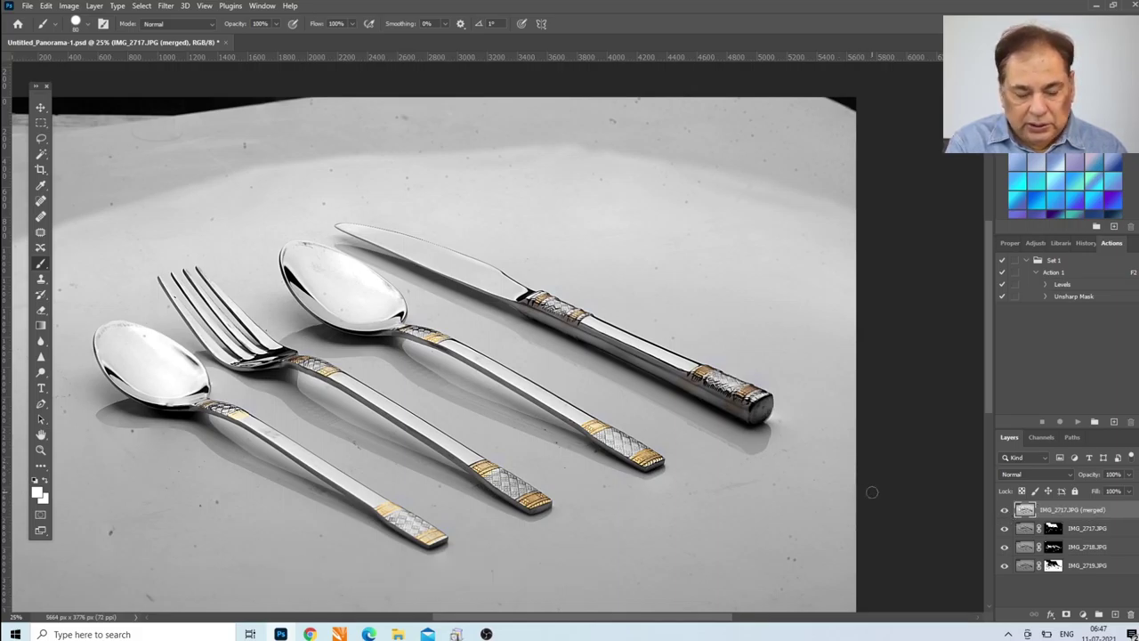
pyautogui.hotkey('ctrl', 's')
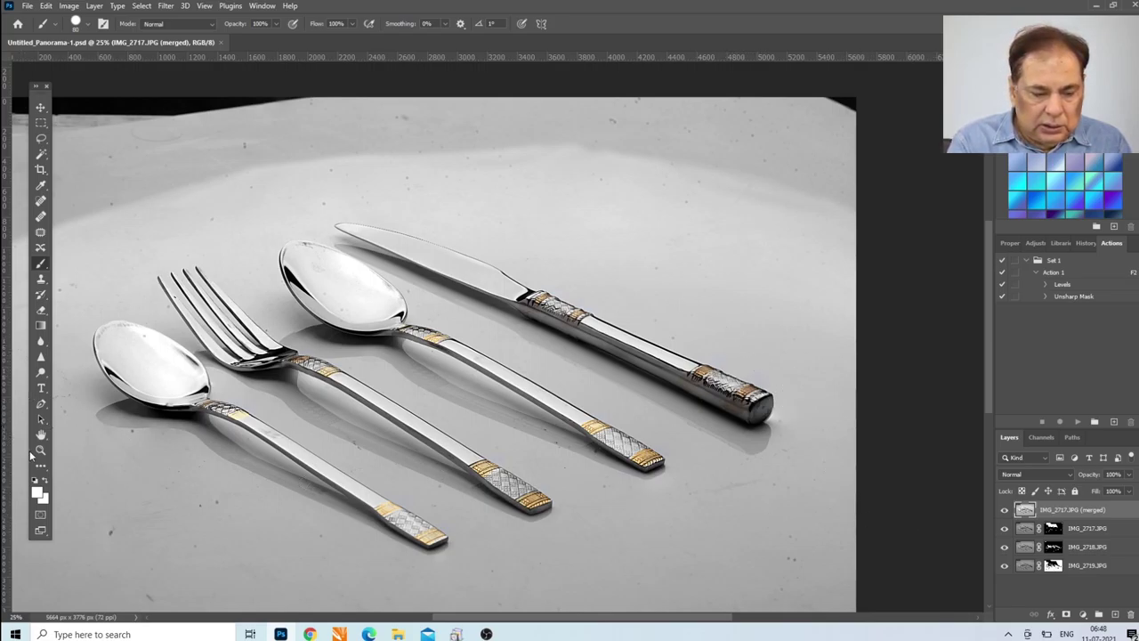
pyautogui.click(39, 452)
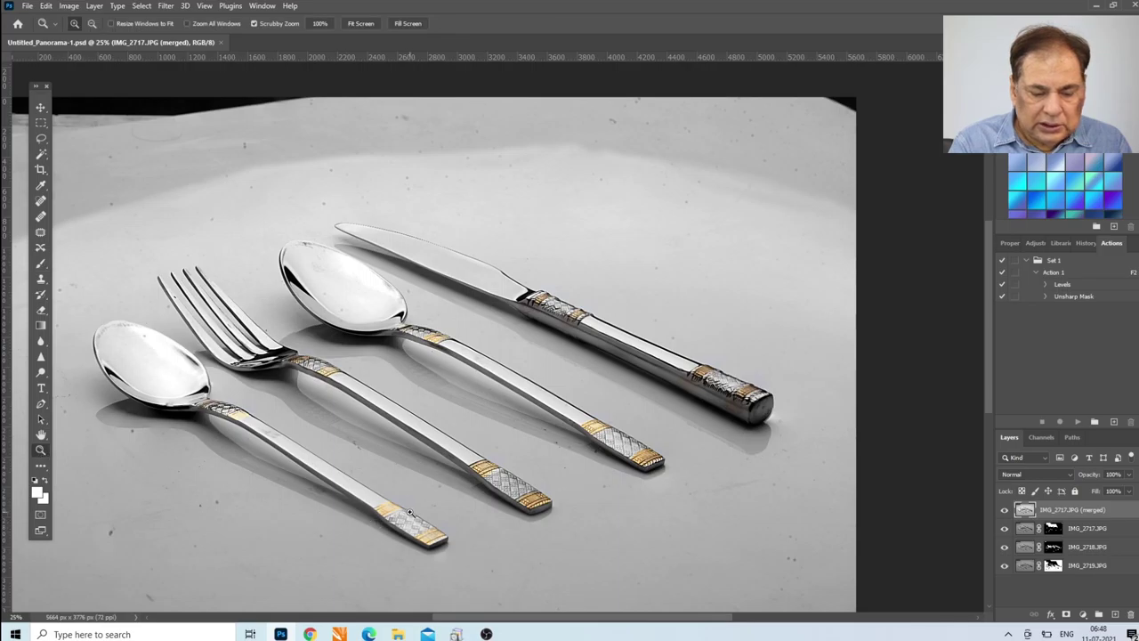
pyautogui.moveTo(409, 513); pyautogui.dragTo(398, 531)
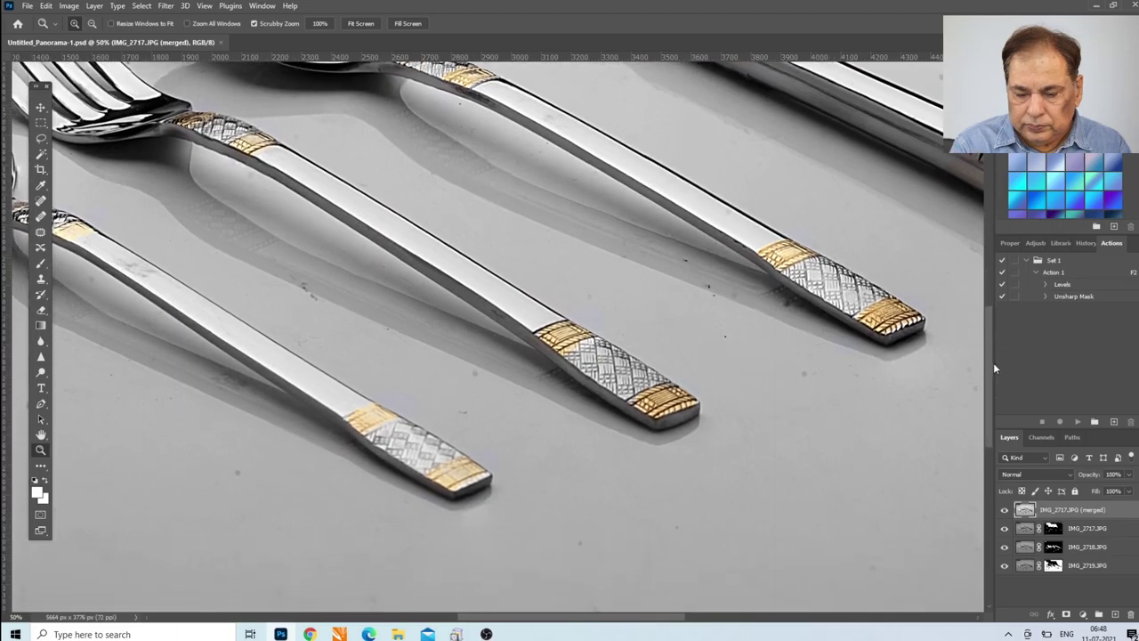
pyautogui.moveTo(988, 347); pyautogui.dragTo(996, 379)
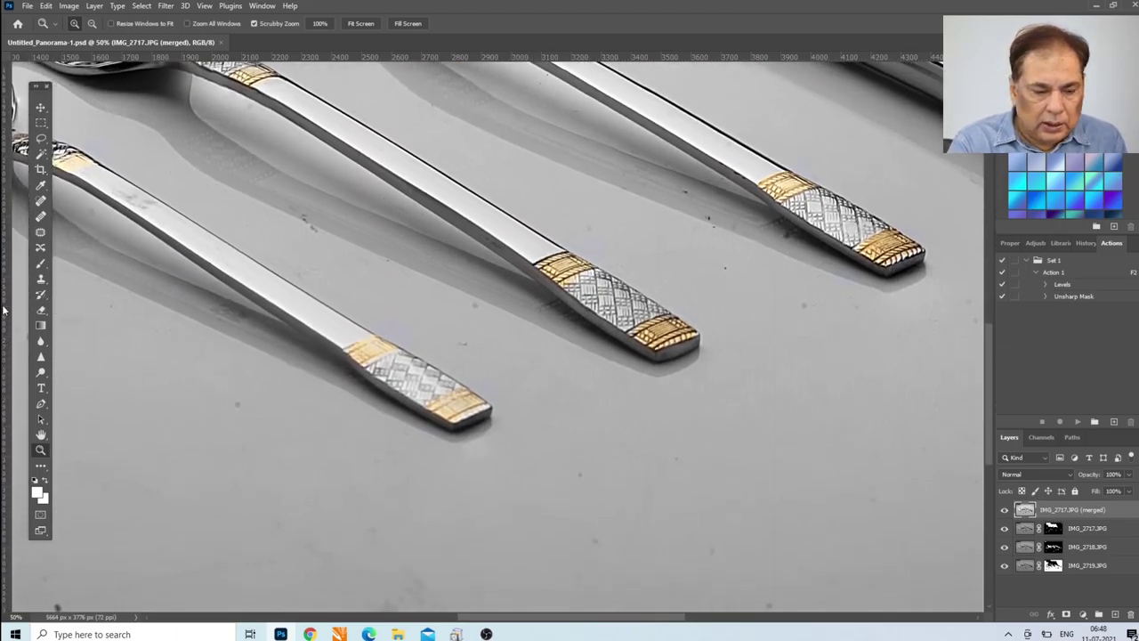
pyautogui.click(41, 404)
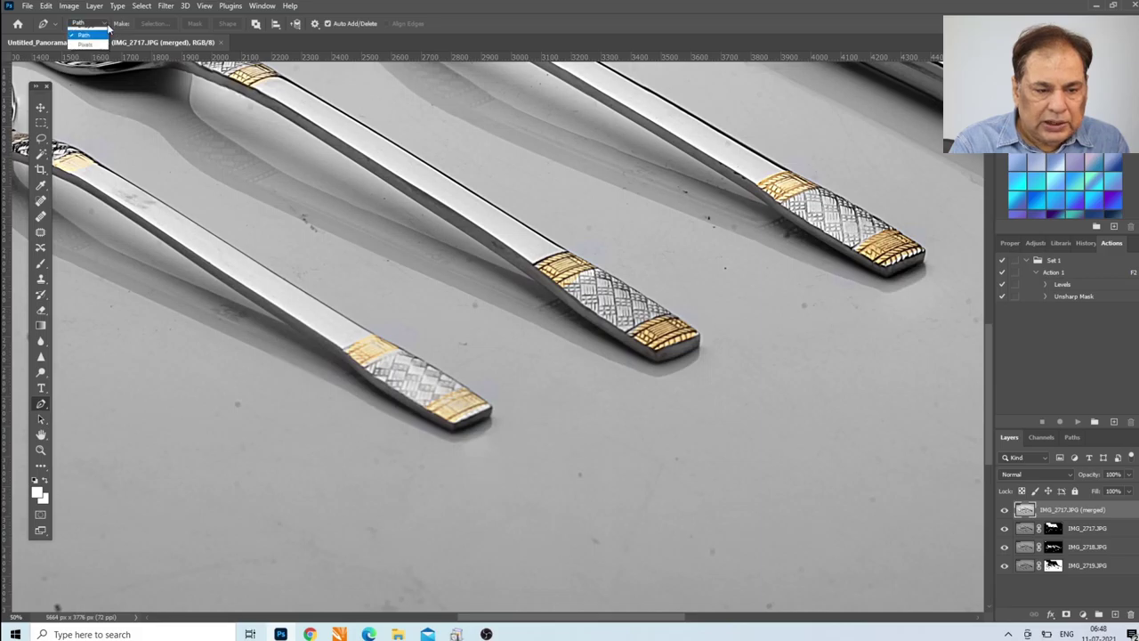
# Set the path combination options and start the path at the left spoon's handle tip.
pyautogui.click(367, 5)
pyautogui.click(255, 24)
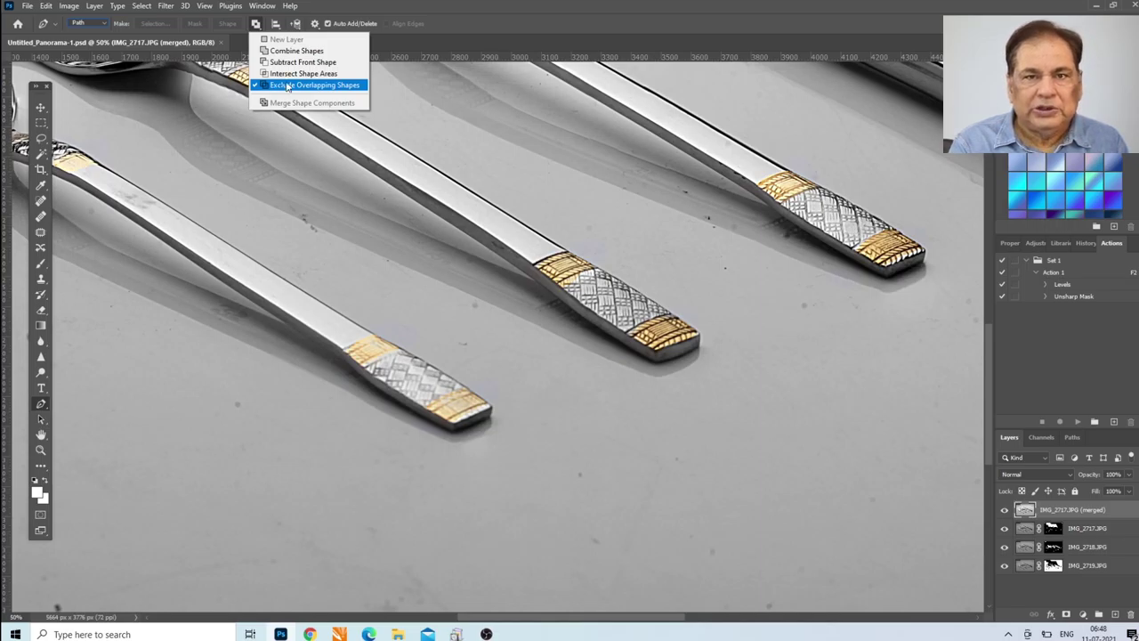
pyautogui.click(462, 8)
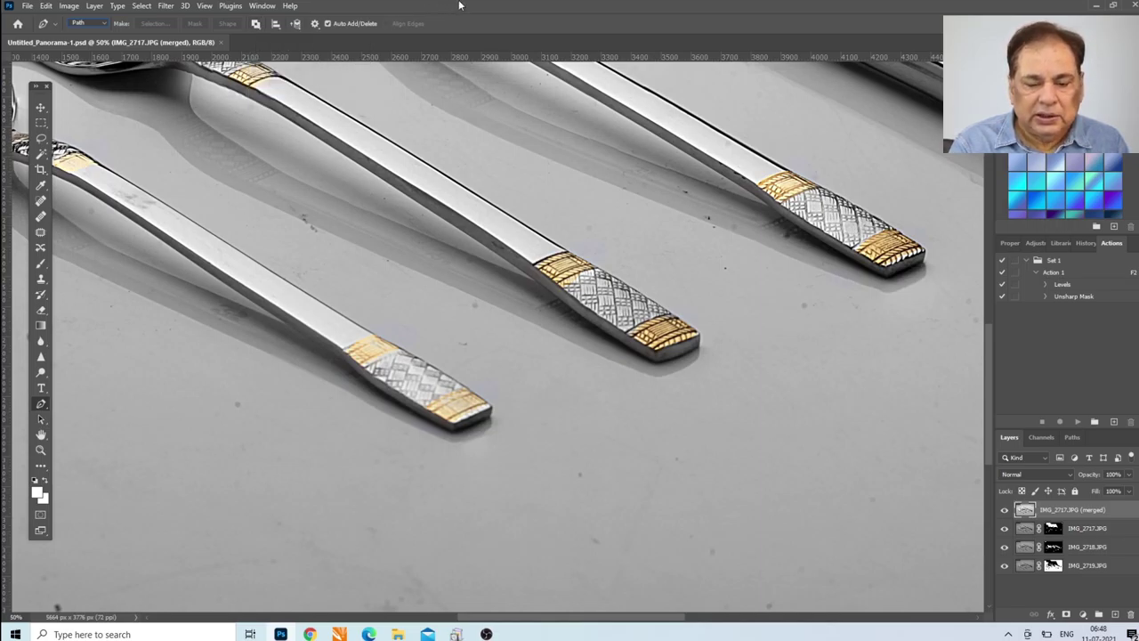
pyautogui.click(491, 407)
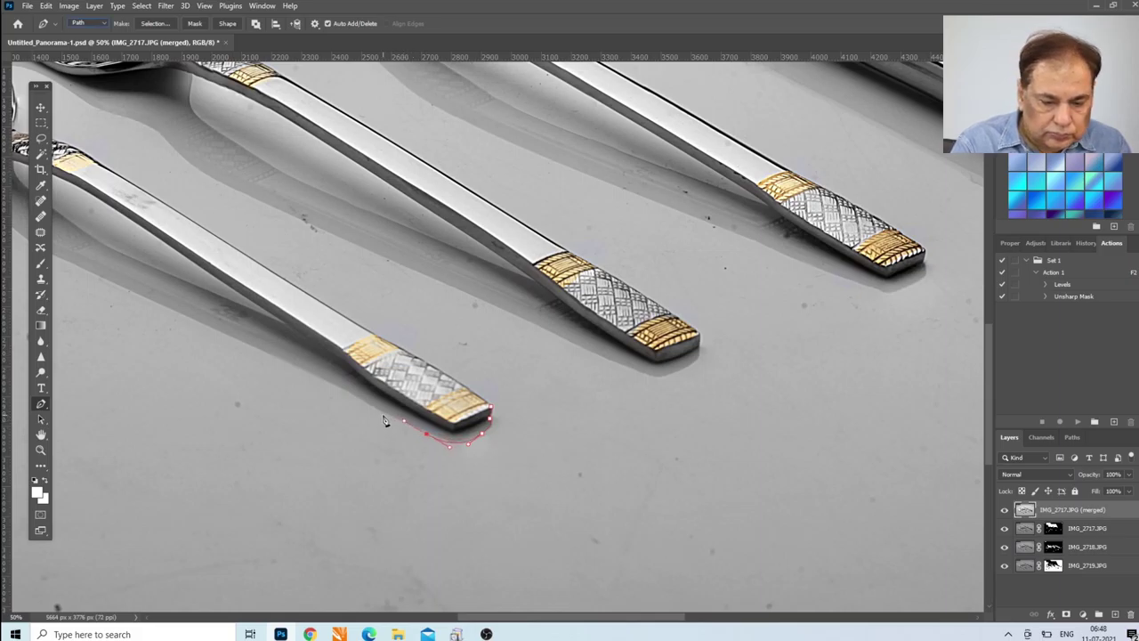
pyautogui.moveTo(276, 358); pyautogui.dragTo(256, 348)
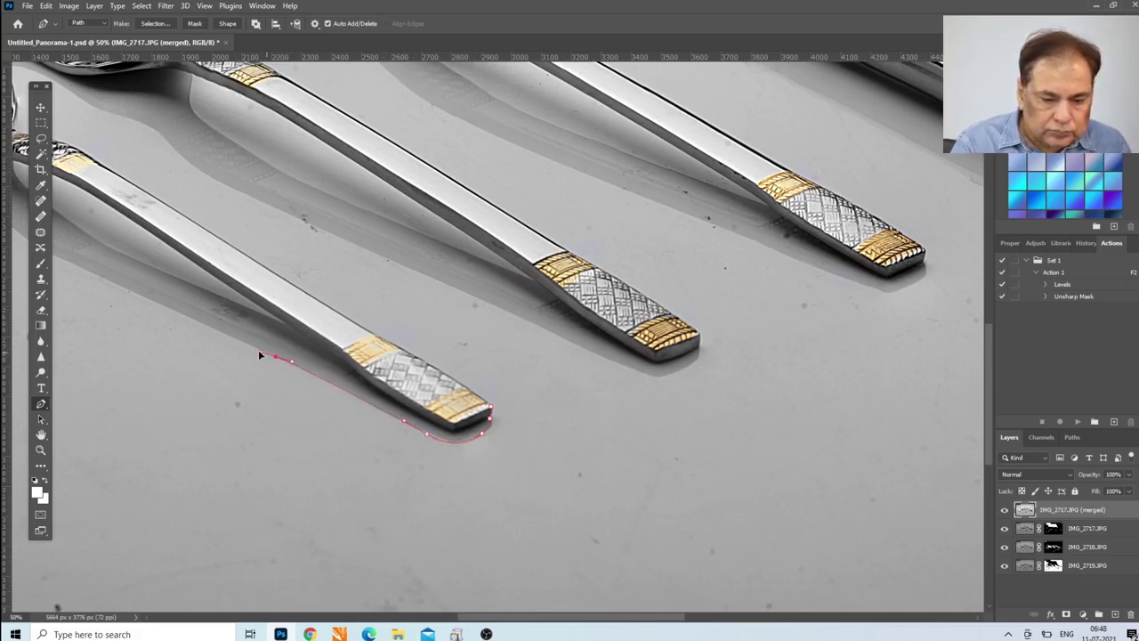
pyautogui.rightClick(492, 616)
# Outline along the front spoon's shadow and wrap around its left end.
pyautogui.click(453, 613)
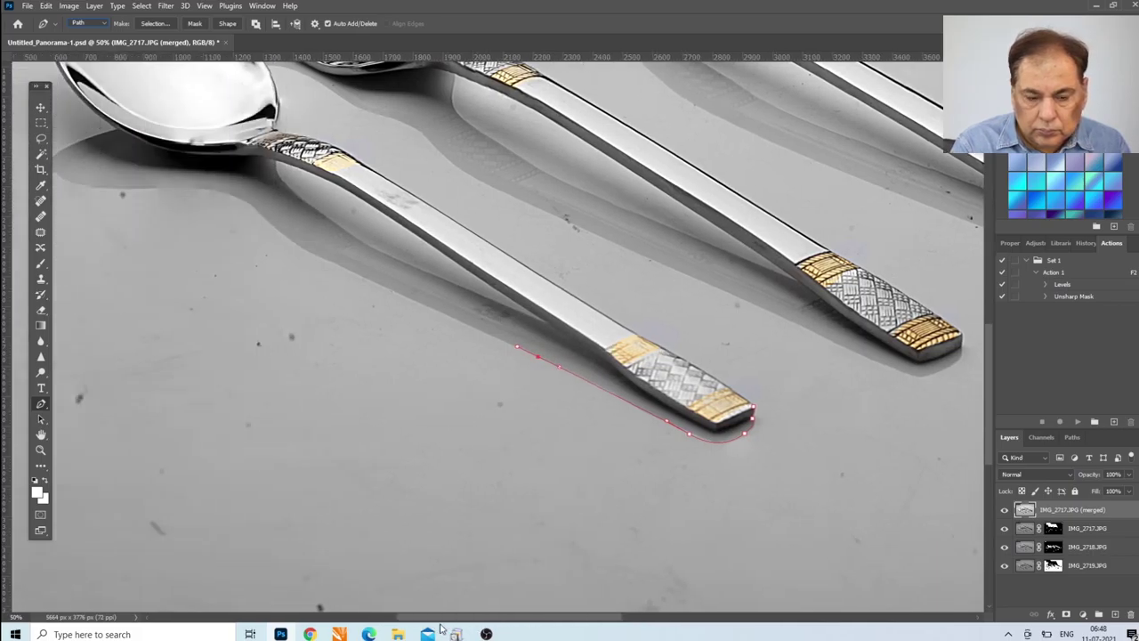
pyautogui.click(378, 265)
pyautogui.click(344, 252)
pyautogui.click(317, 223)
pyautogui.click(290, 205)
pyautogui.click(263, 185)
pyautogui.click(173, 189)
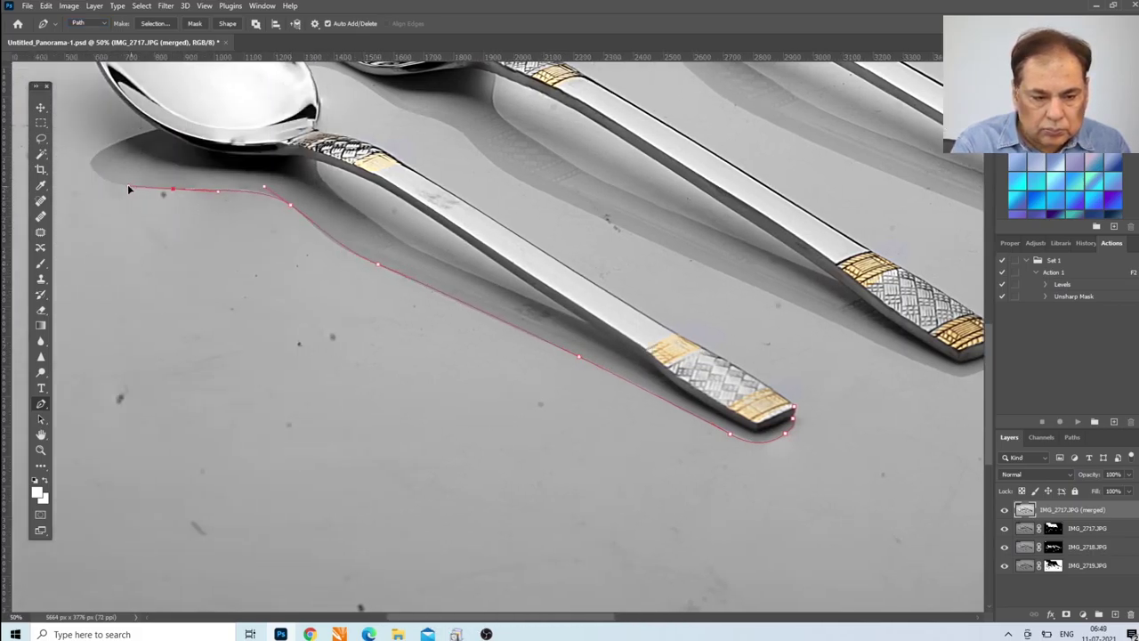
pyautogui.click(92, 158)
pyautogui.scroll(2, 159, 135)
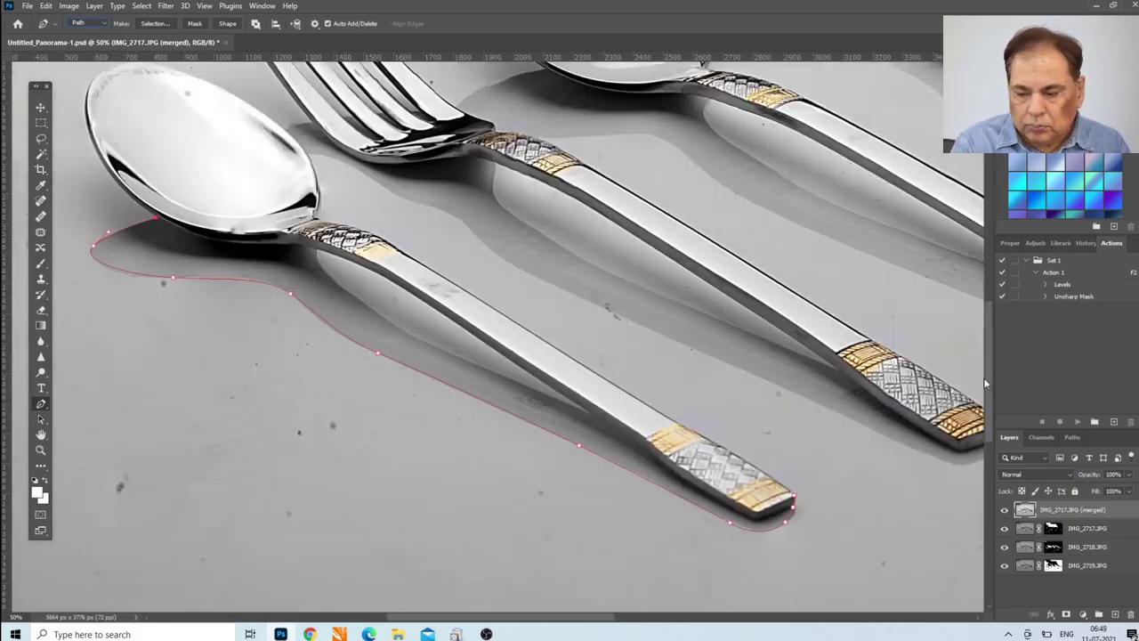
pyautogui.scroll(3, 134, 152)
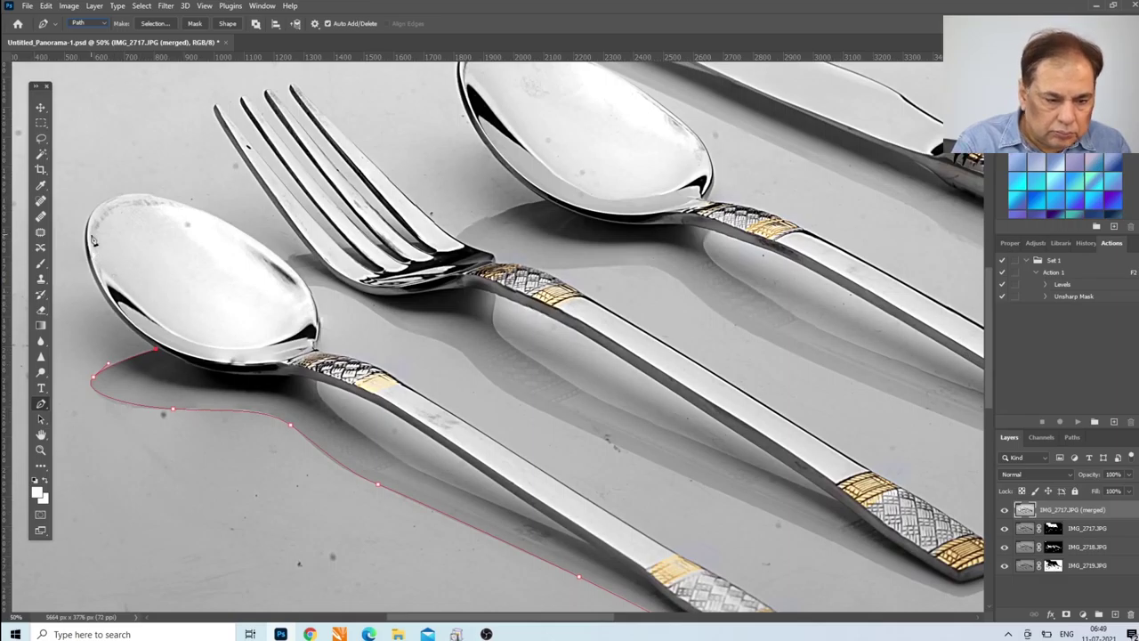
# Trace the path around the front spoon's tip and along its bowl's curved top edge.
pyautogui.click(89, 194)
pyautogui.click(144, 194)
pyautogui.click(248, 234)
pyautogui.moveTo(285, 259); pyautogui.dragTo(315, 257)
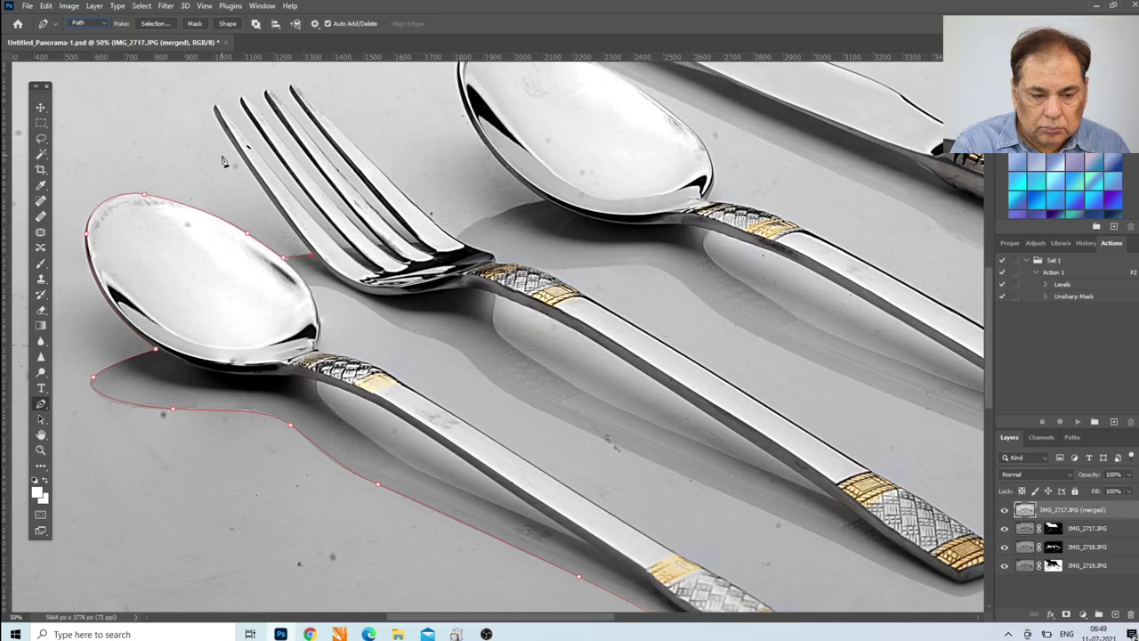
# Anchor the path at each of the four fork tine tips and notches, past the fork base.
pyautogui.click(215, 109)
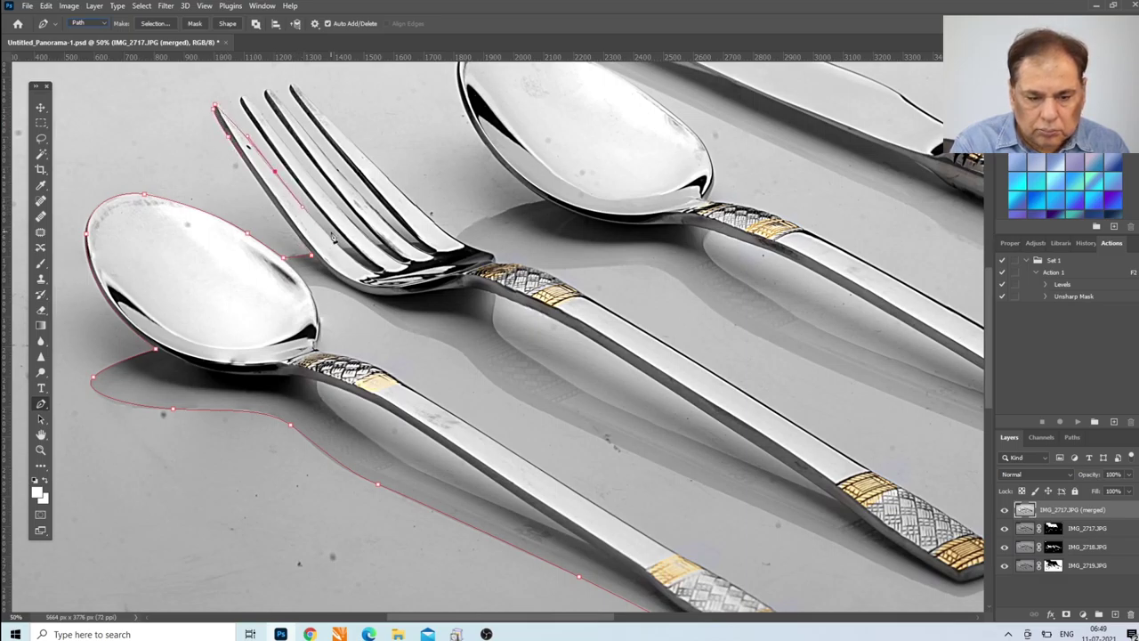
pyautogui.click(347, 253)
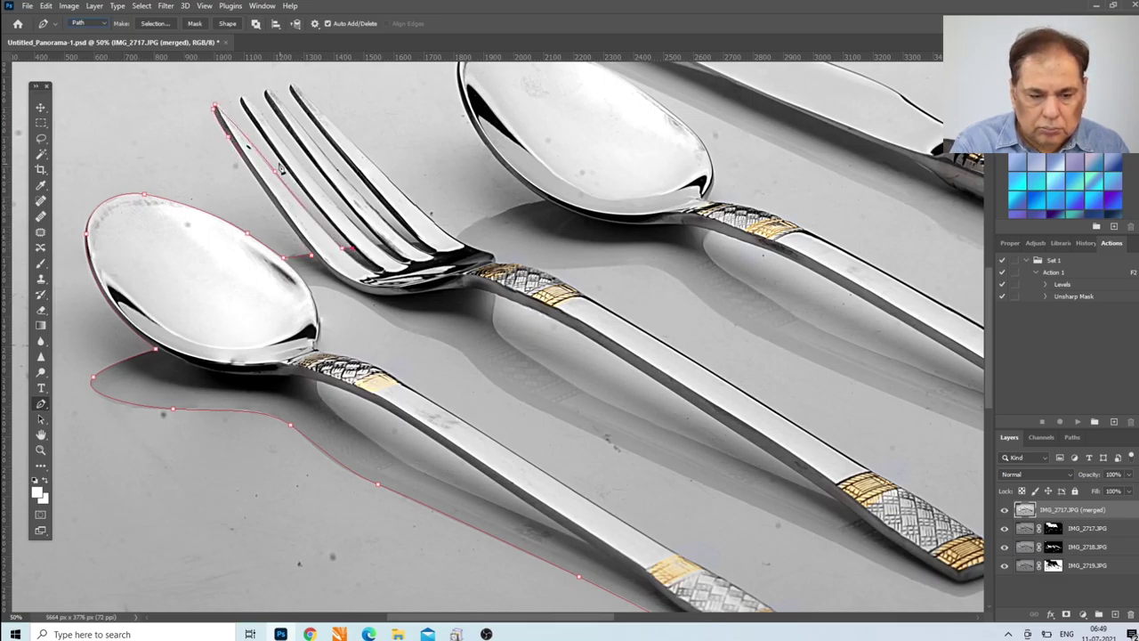
pyautogui.click(242, 98)
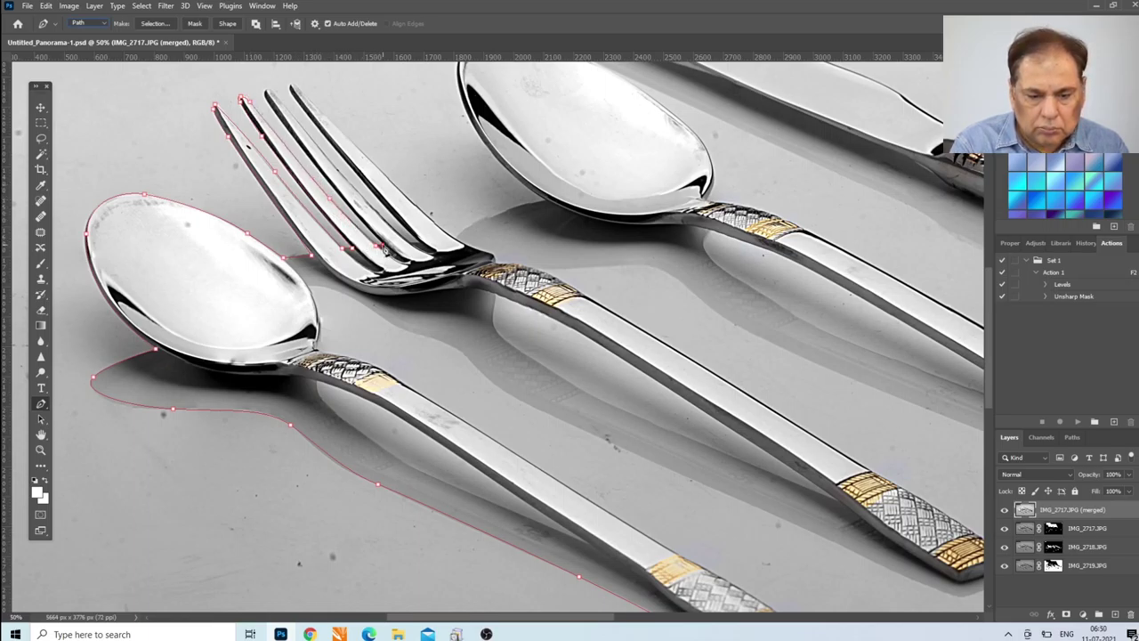
pyautogui.click(381, 248)
pyautogui.click(269, 92)
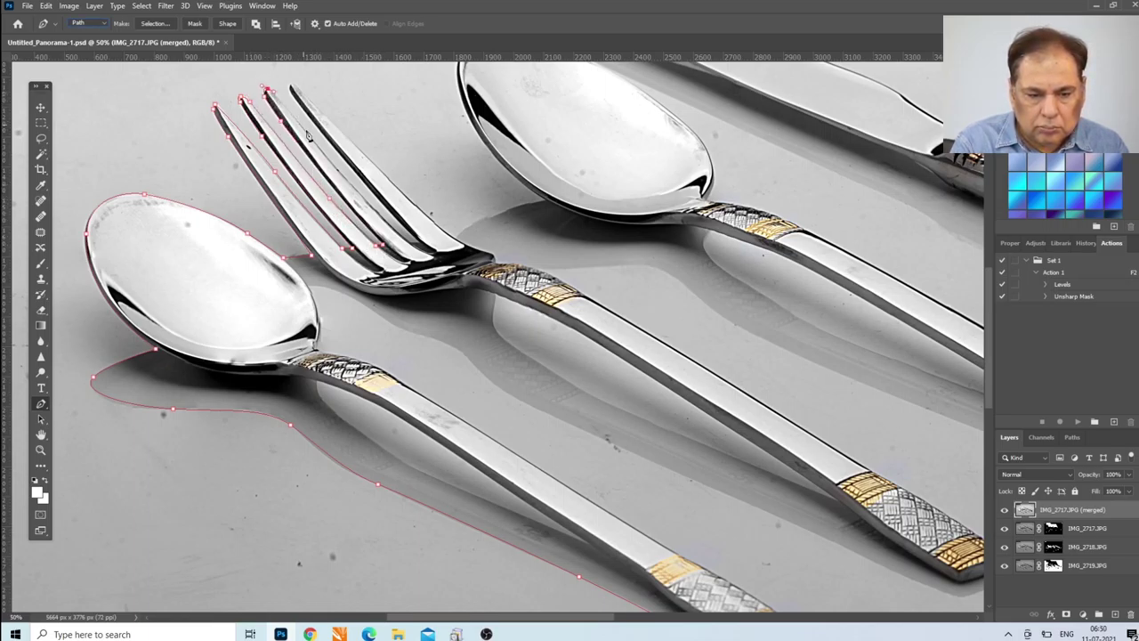
pyautogui.click(415, 241)
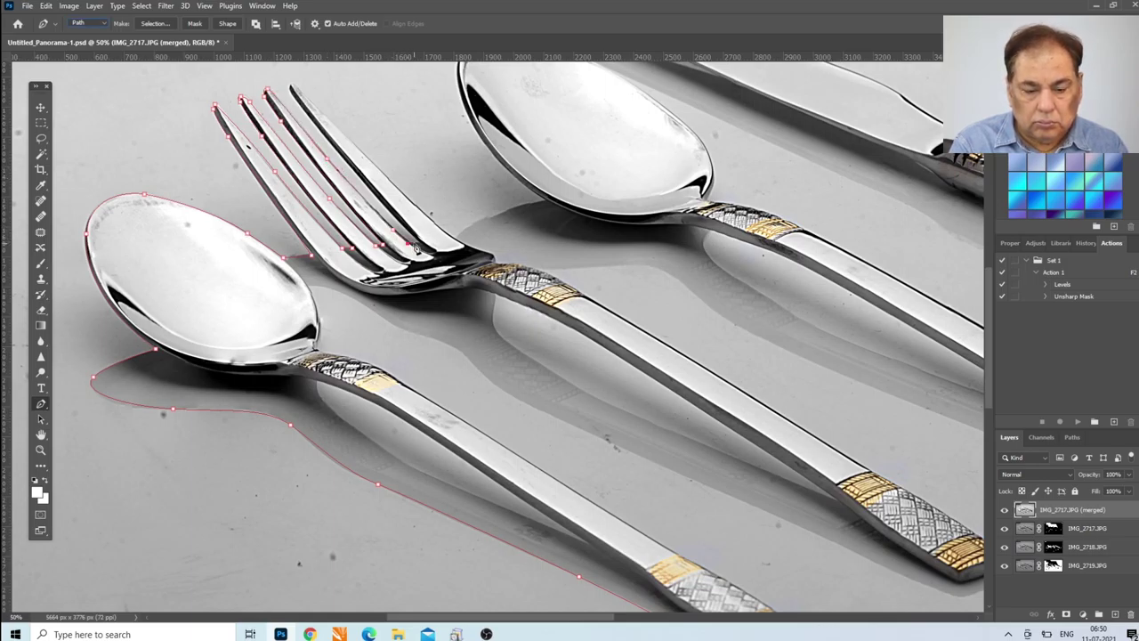
pyautogui.click(290, 85)
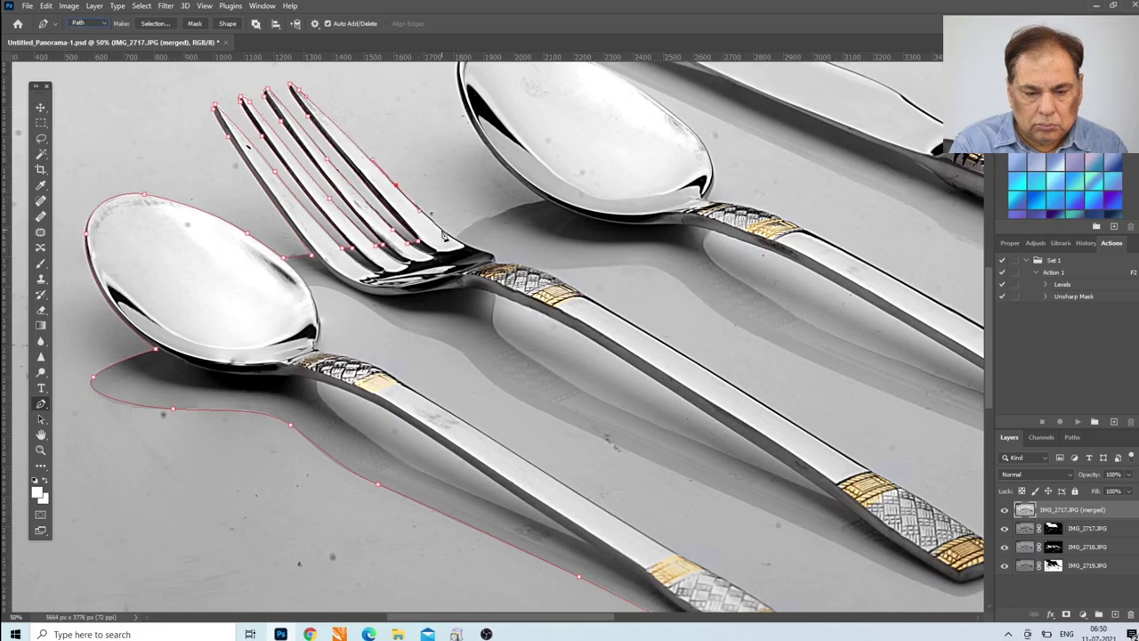
pyautogui.click(495, 216)
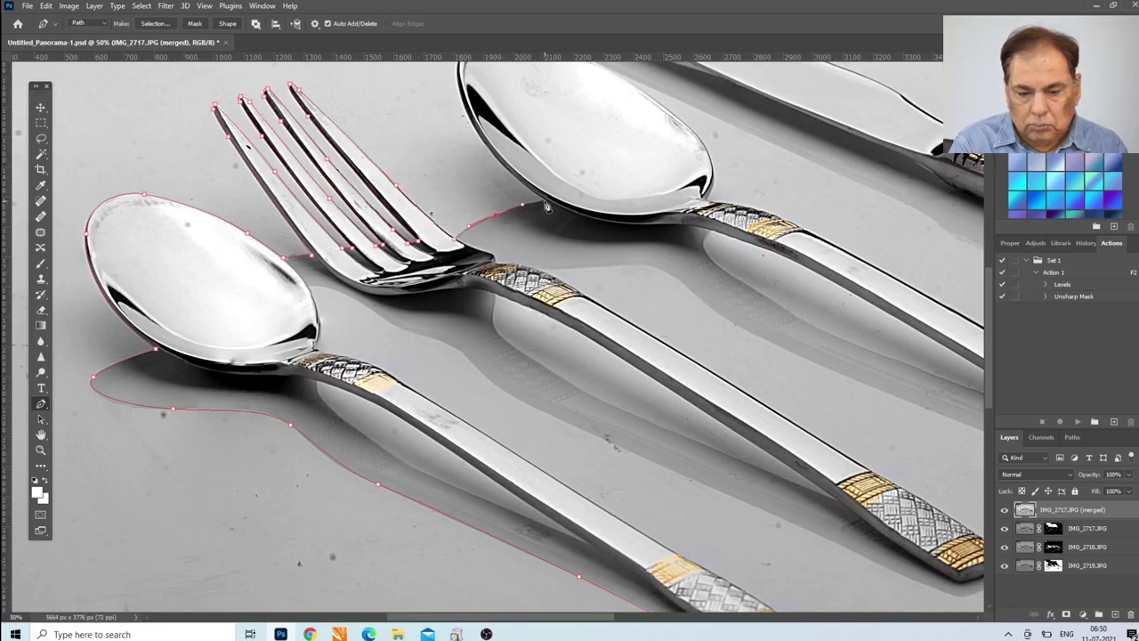
pyautogui.scroll(3, 986, 334)
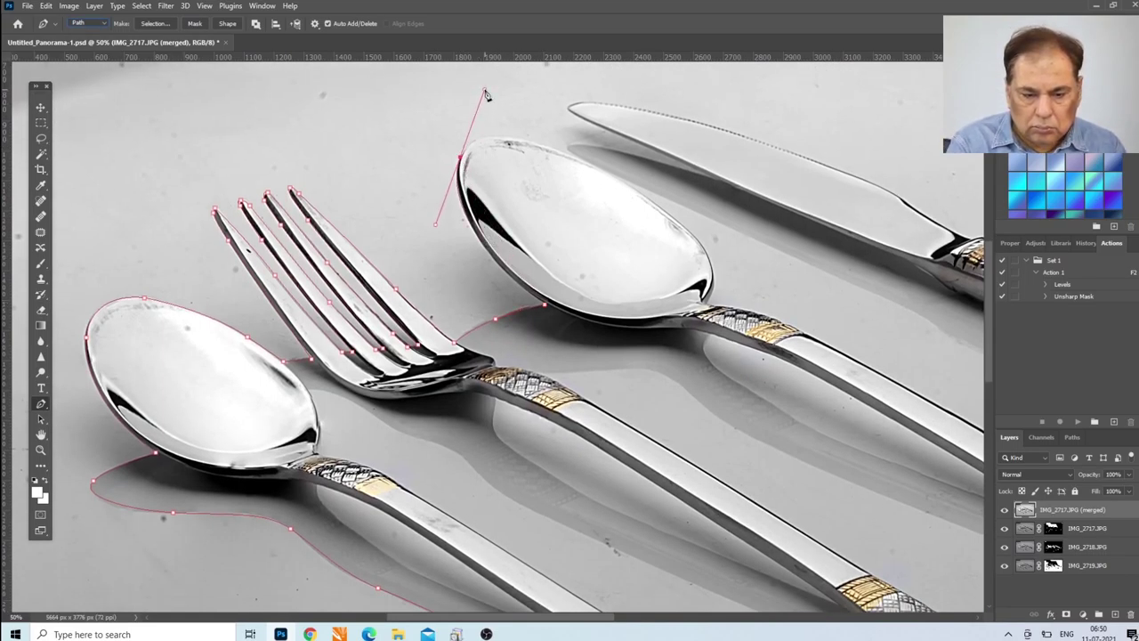
# Continue the path along the back spoon's curved top edge.
pyautogui.moveTo(485, 90); pyautogui.dragTo(483, 96)
pyautogui.hscroll(-1, 498, 133)
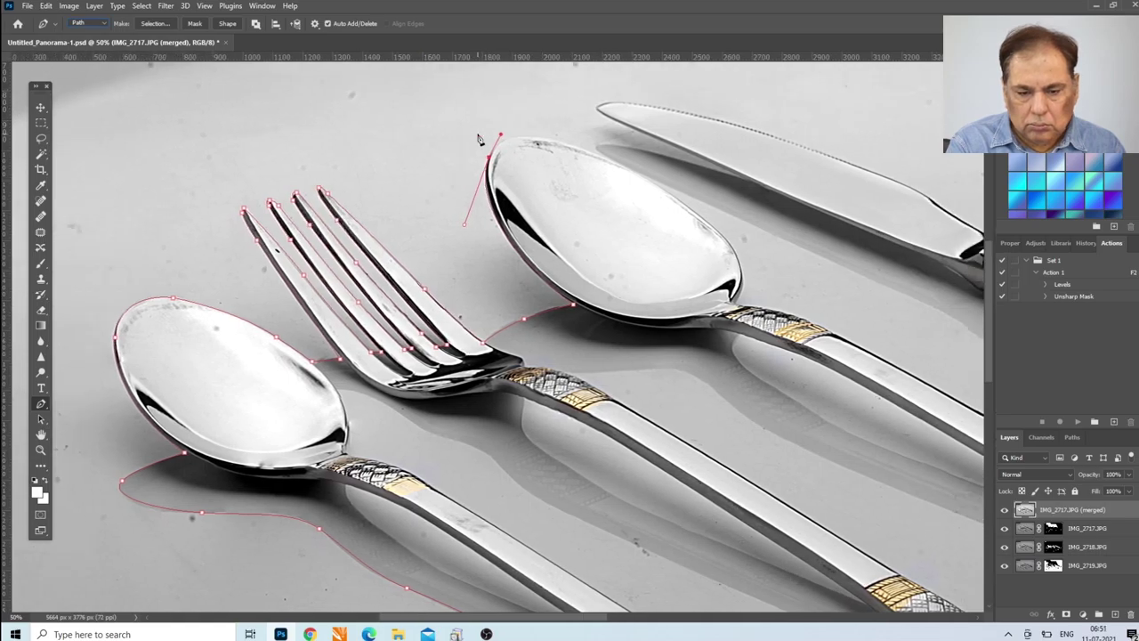
pyautogui.click(500, 136)
pyautogui.click(556, 141)
pyautogui.click(605, 145)
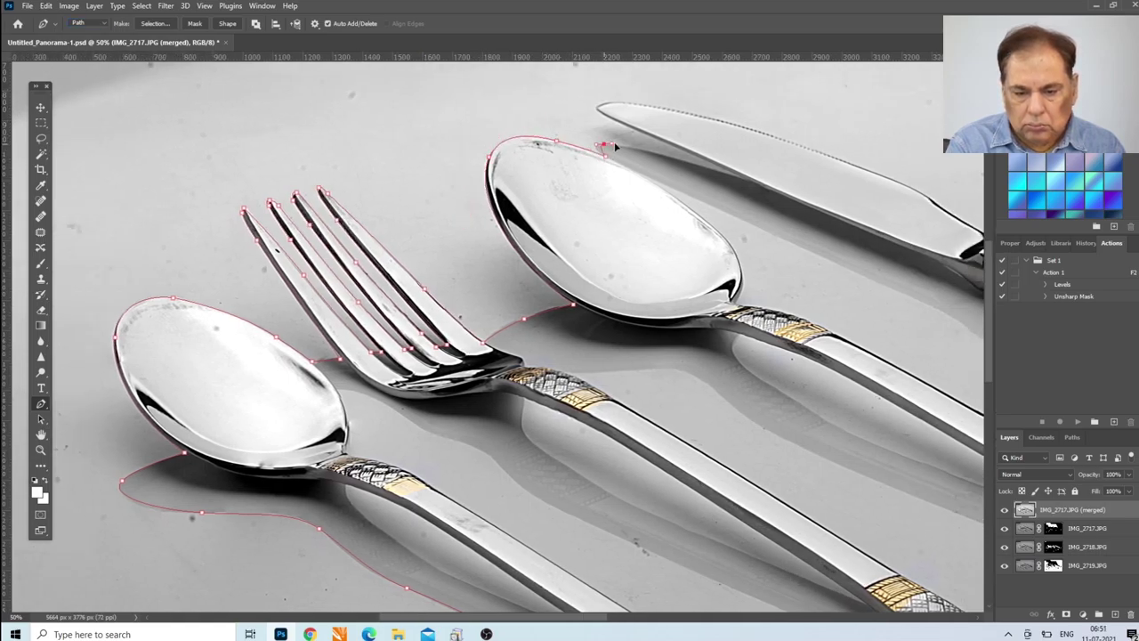
# Carry the path to the knife with a curved point at its tip and along its top edge.
pyautogui.click(751, 183)
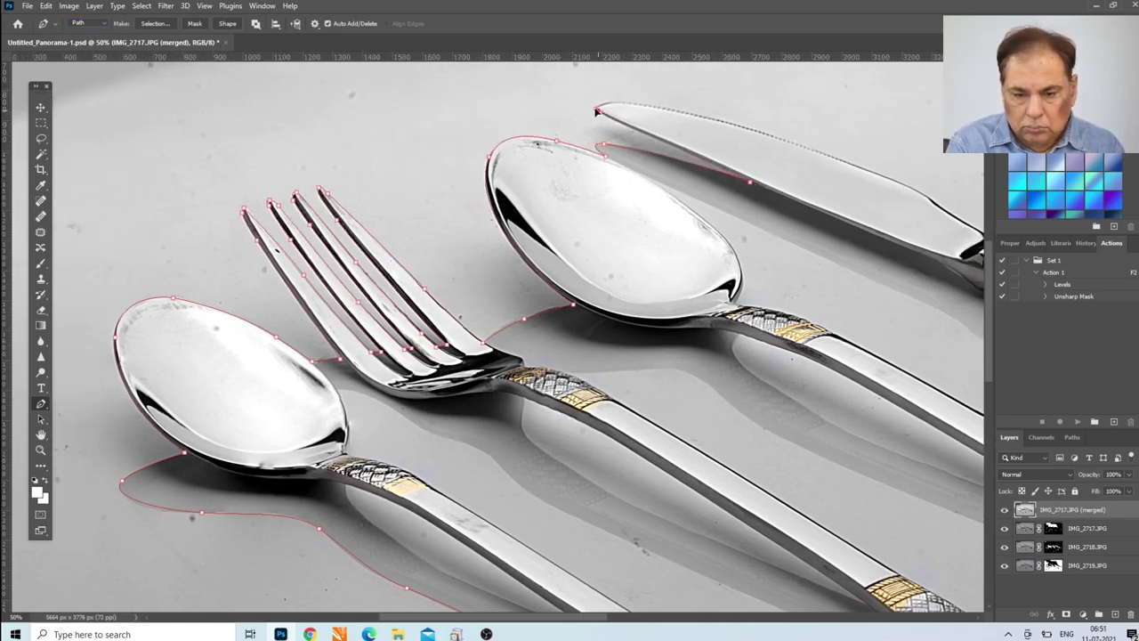
pyautogui.moveTo(597, 110); pyautogui.dragTo(646, 107)
pyautogui.click(776, 138)
pyautogui.click(886, 175)
pyautogui.click(925, 195)
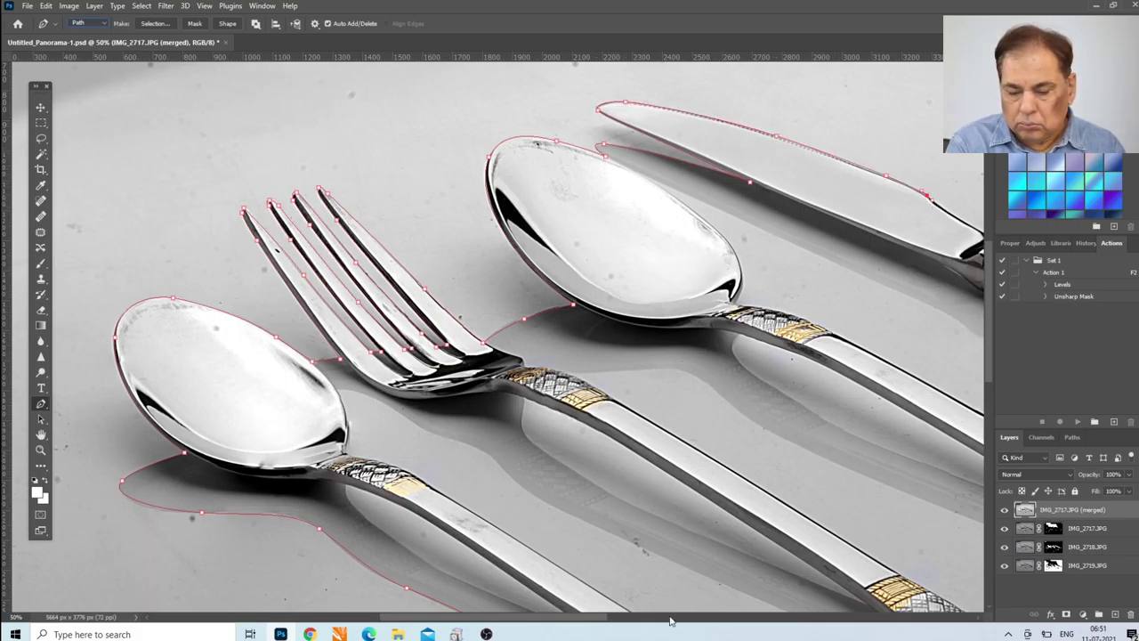
pyautogui.hscroll(3, 743, 514)
pyautogui.hscroll(3, 743, 513)
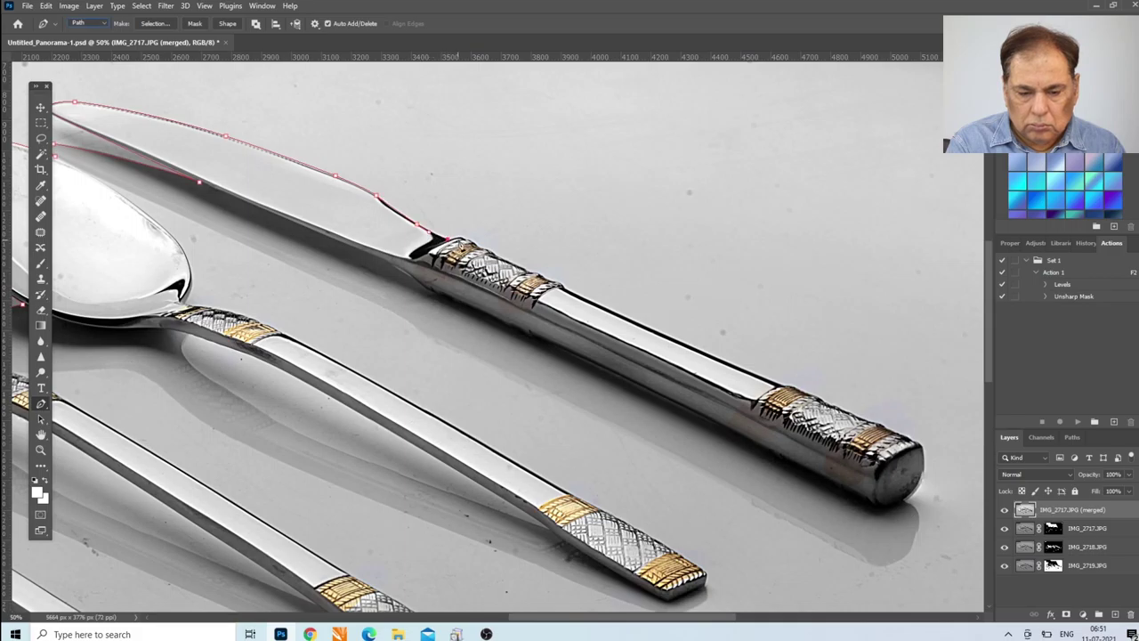
# Trace past the knife's bolster, along the handle's top edge and around the end cap.
pyautogui.click(475, 244)
pyautogui.click(531, 272)
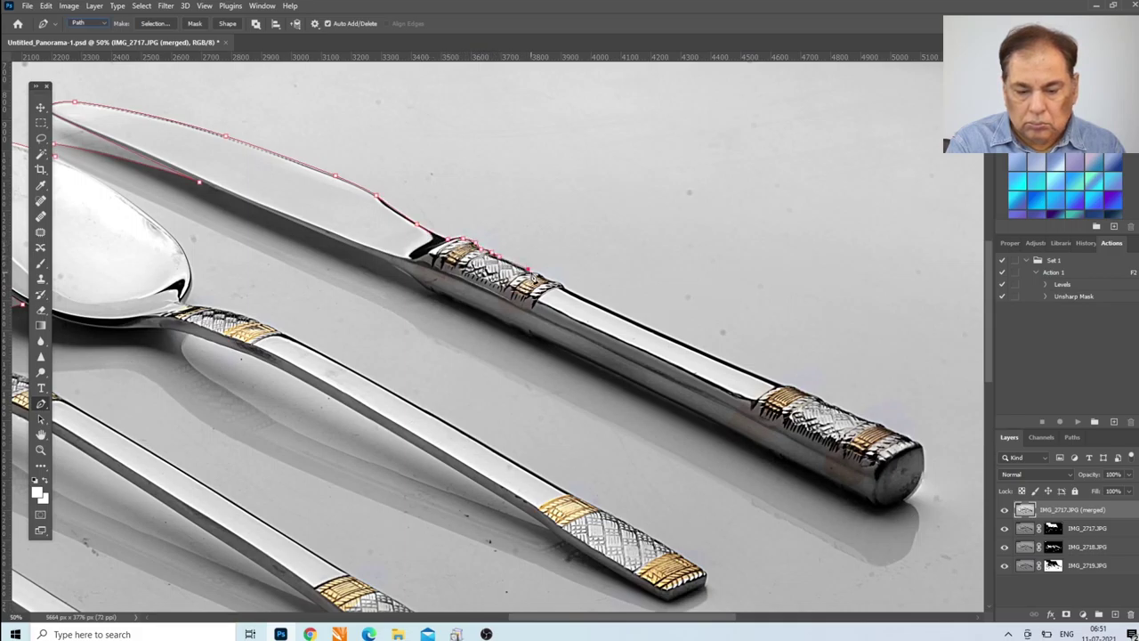
pyautogui.click(564, 288)
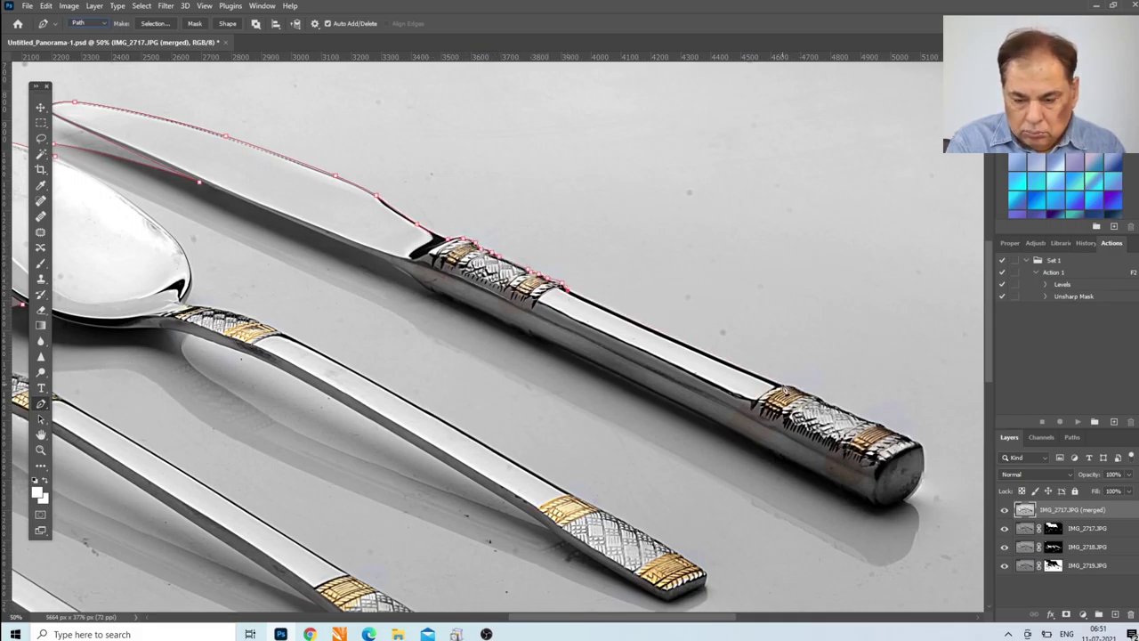
pyautogui.click(784, 388)
pyautogui.click(820, 402)
pyautogui.click(889, 429)
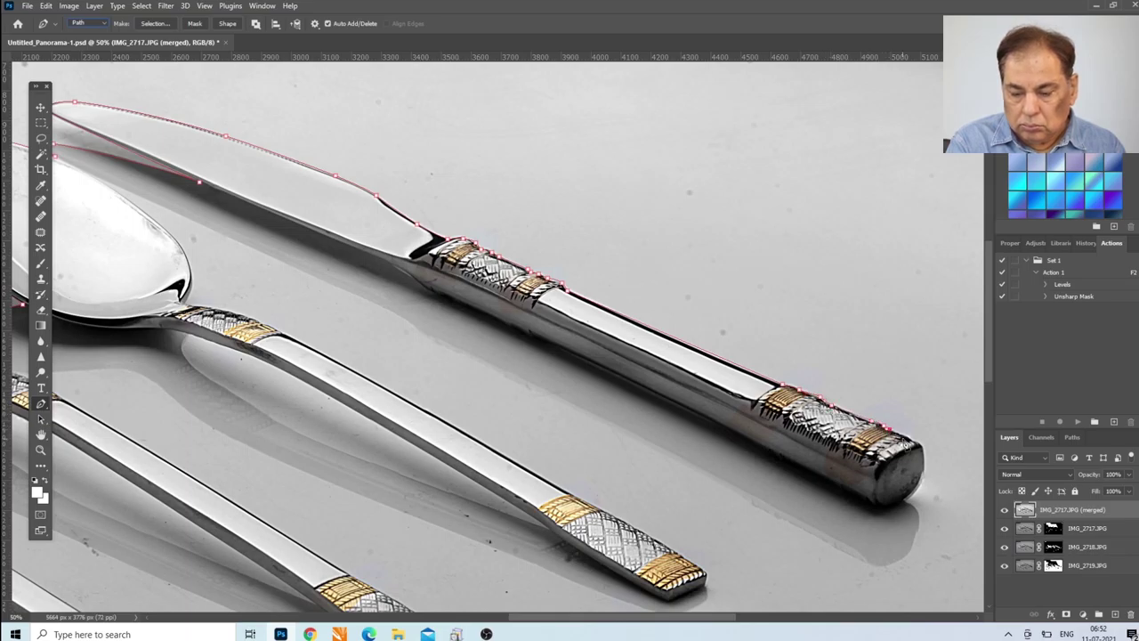
pyautogui.click(925, 457)
pyautogui.click(919, 487)
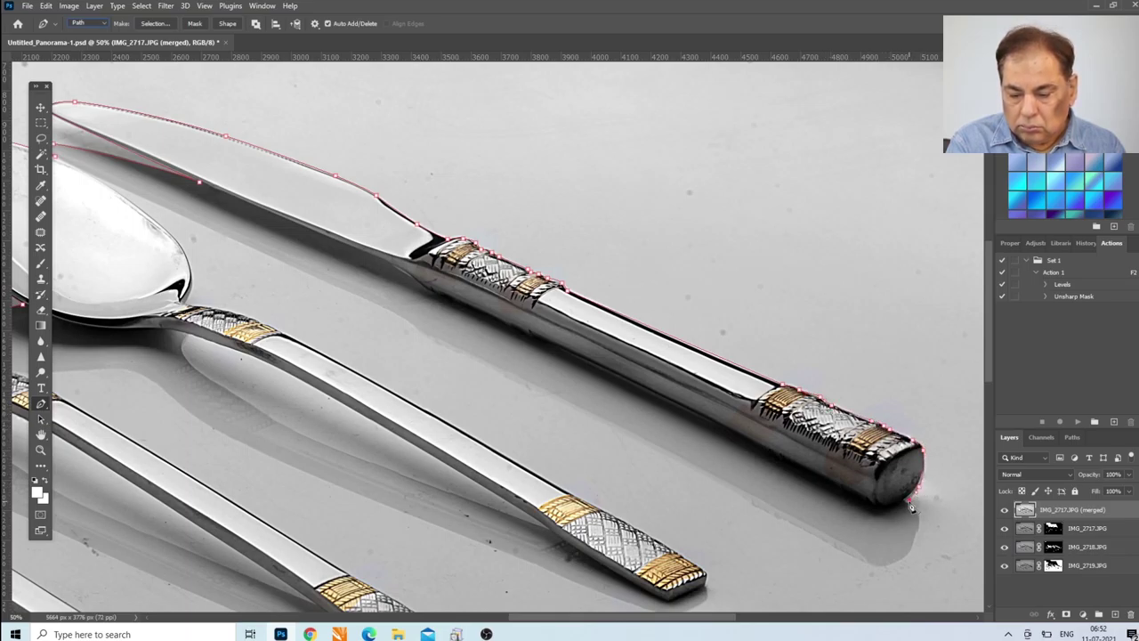
pyautogui.click(907, 503)
# Include the knife's shadow, running the path back along it.
pyautogui.click(889, 568)
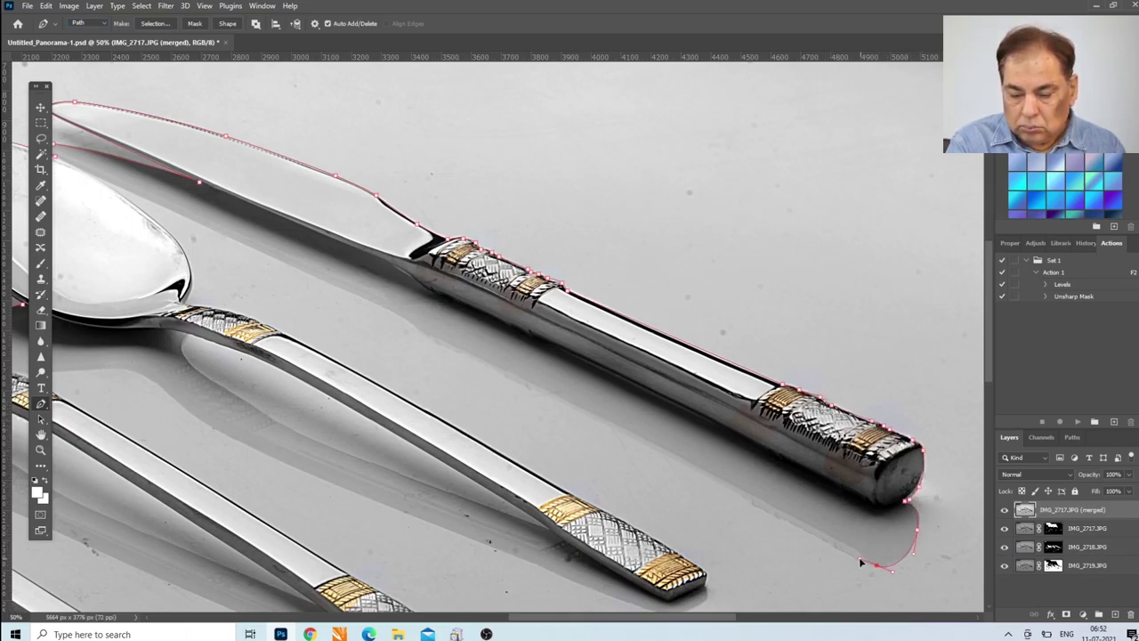
pyautogui.click(580, 410)
pyautogui.click(418, 329)
pyautogui.click(374, 302)
# Trace the spoon bowl's edge, a smooth curve at the neck, and the handle to its end.
pyautogui.click(91, 174)
pyautogui.click(169, 233)
pyautogui.click(190, 259)
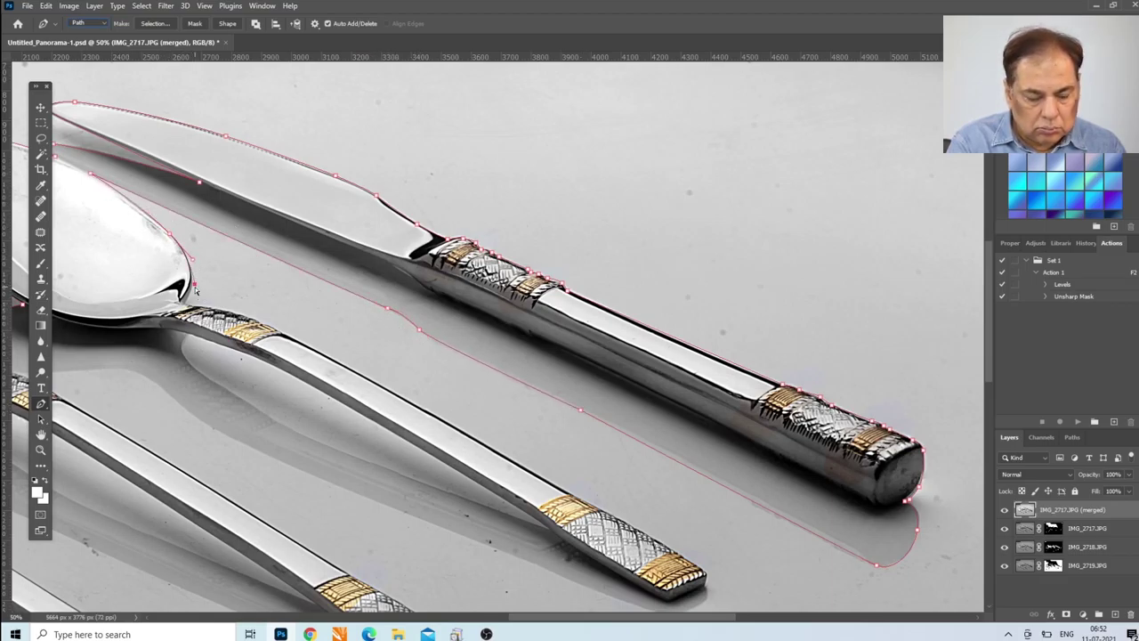
pyautogui.moveTo(182, 303); pyautogui.dragTo(164, 330)
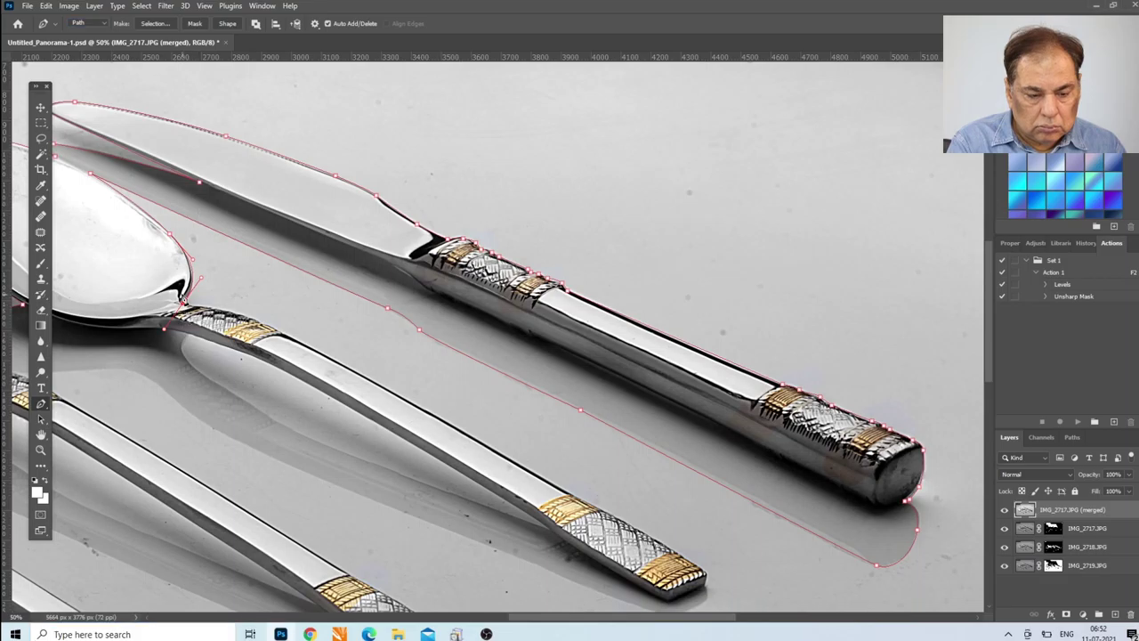
pyautogui.click(278, 333)
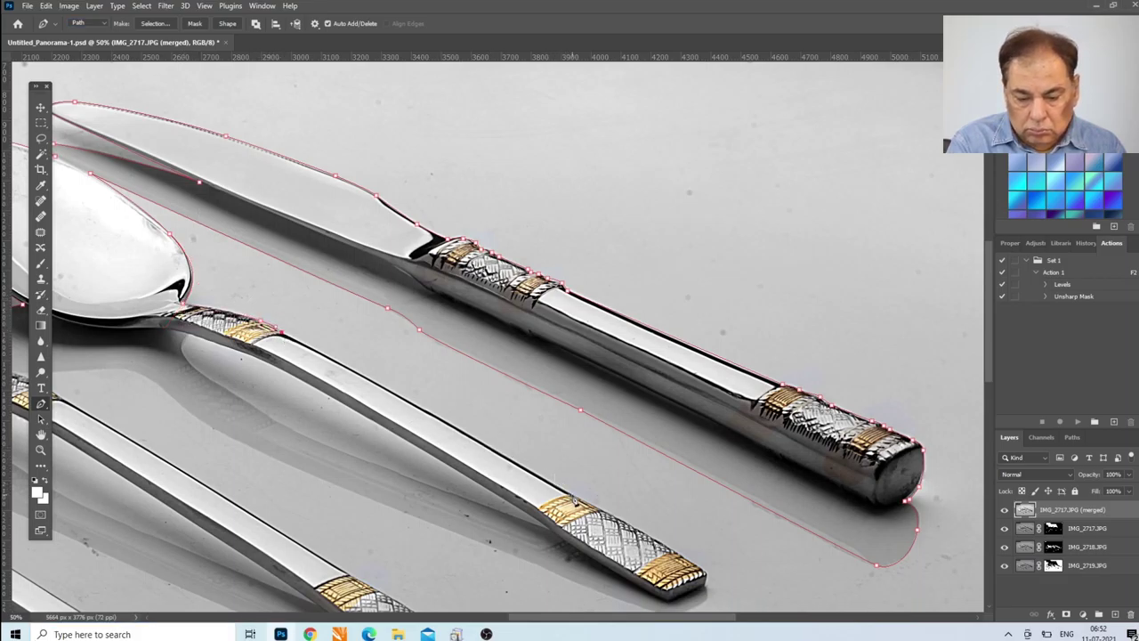
pyautogui.click(571, 494)
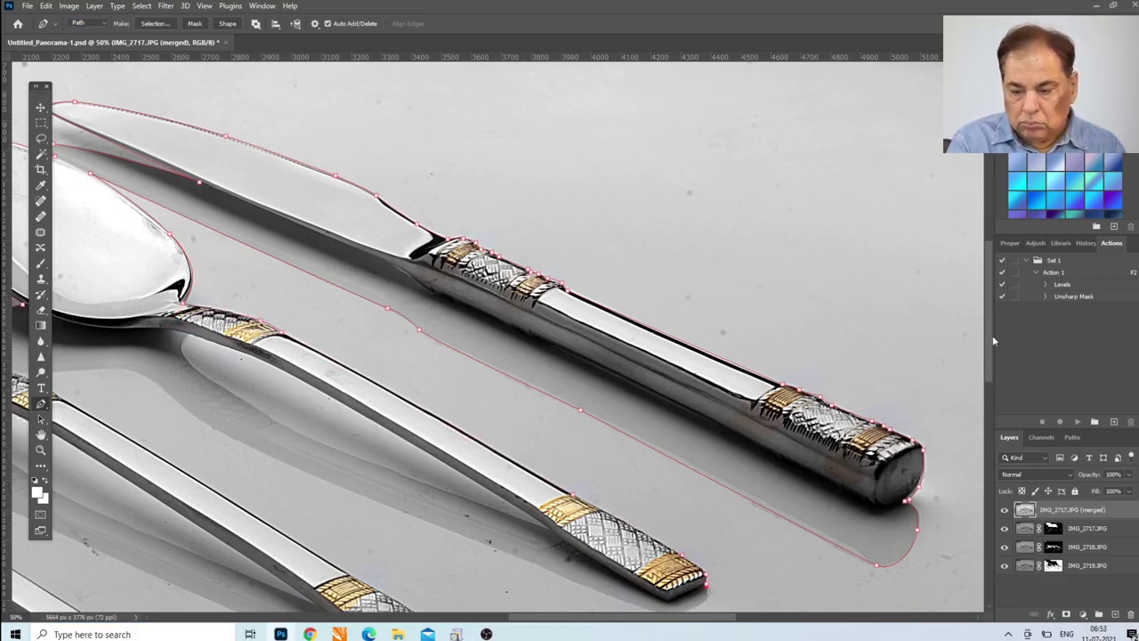
pyautogui.scroll(-5, 709, 589)
# Wrap the path around the handle's shadow end and curve it back toward the fork's shadow.
pyautogui.click(674, 434)
pyautogui.click(644, 423)
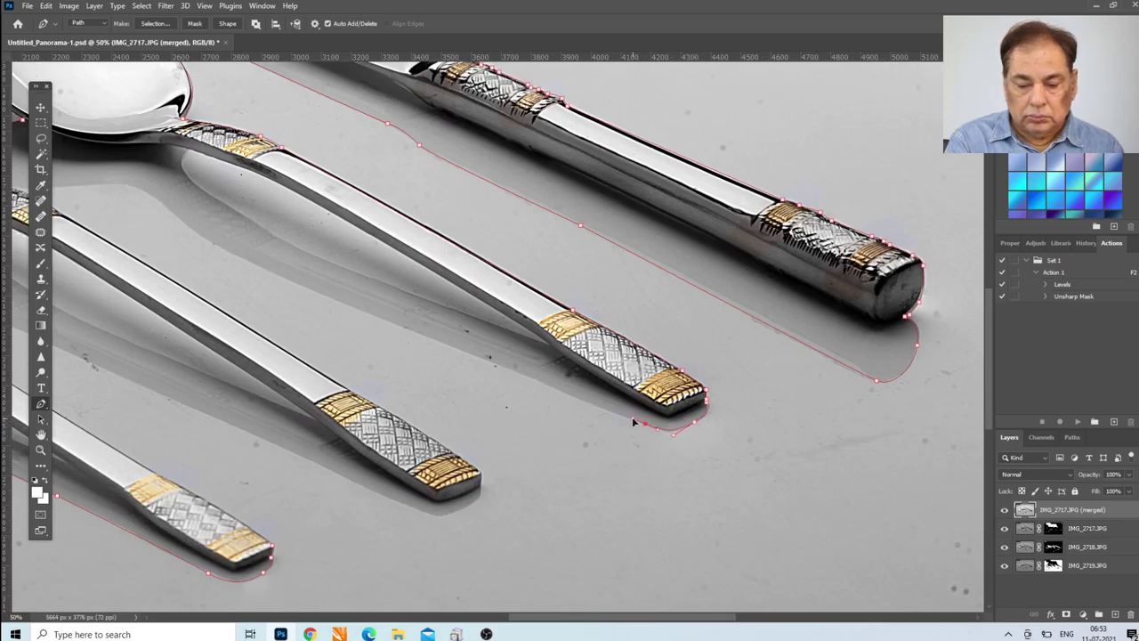
pyautogui.moveTo(260, 266); pyautogui.dragTo(195, 237)
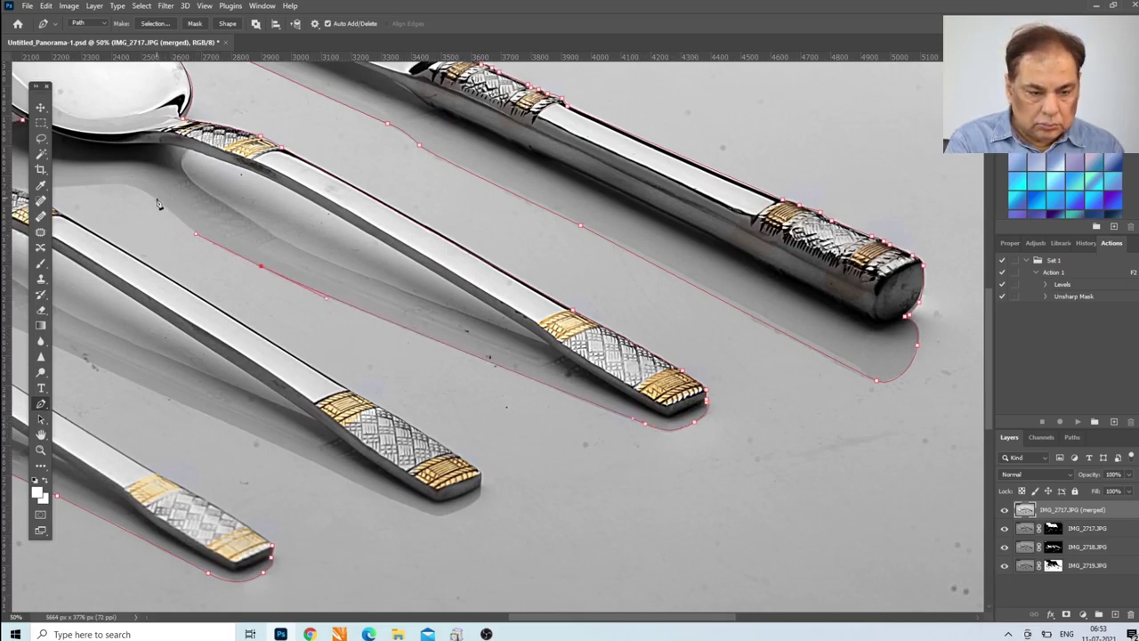
pyautogui.hscroll(-4, 337, 216)
pyautogui.hscroll(-4, 337, 216)
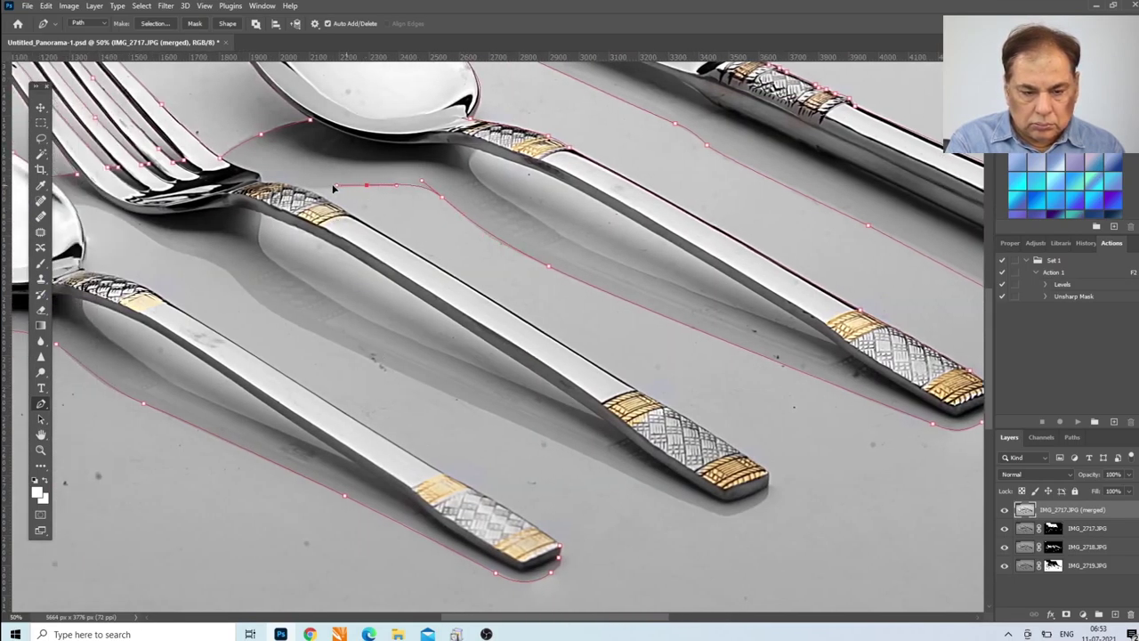
pyautogui.click(305, 188)
# Trace around the fork handle's tip and back along the fork's shadow.
pyautogui.click(639, 392)
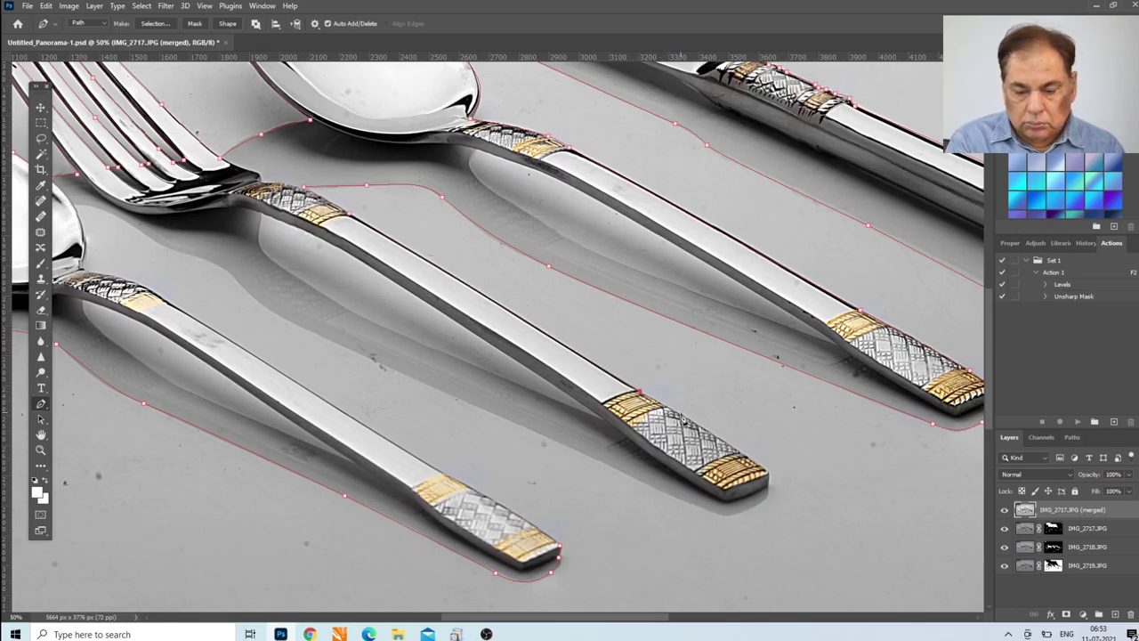
pyautogui.click(770, 473)
pyautogui.click(777, 493)
pyautogui.click(754, 507)
pyautogui.click(709, 511)
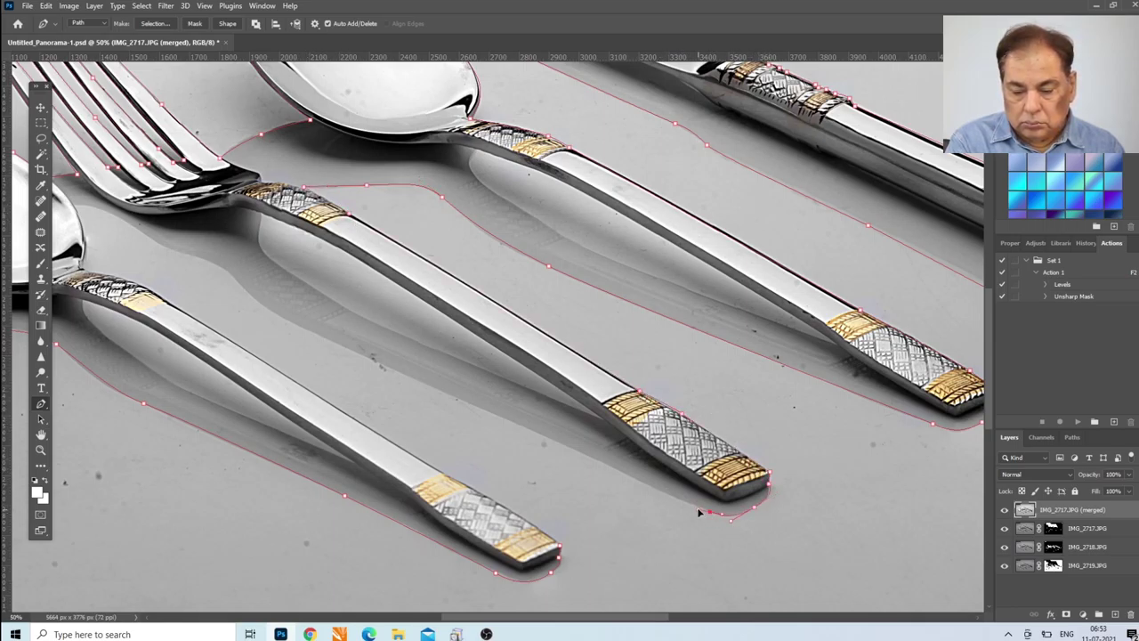
pyautogui.click(341, 342)
pyautogui.click(321, 335)
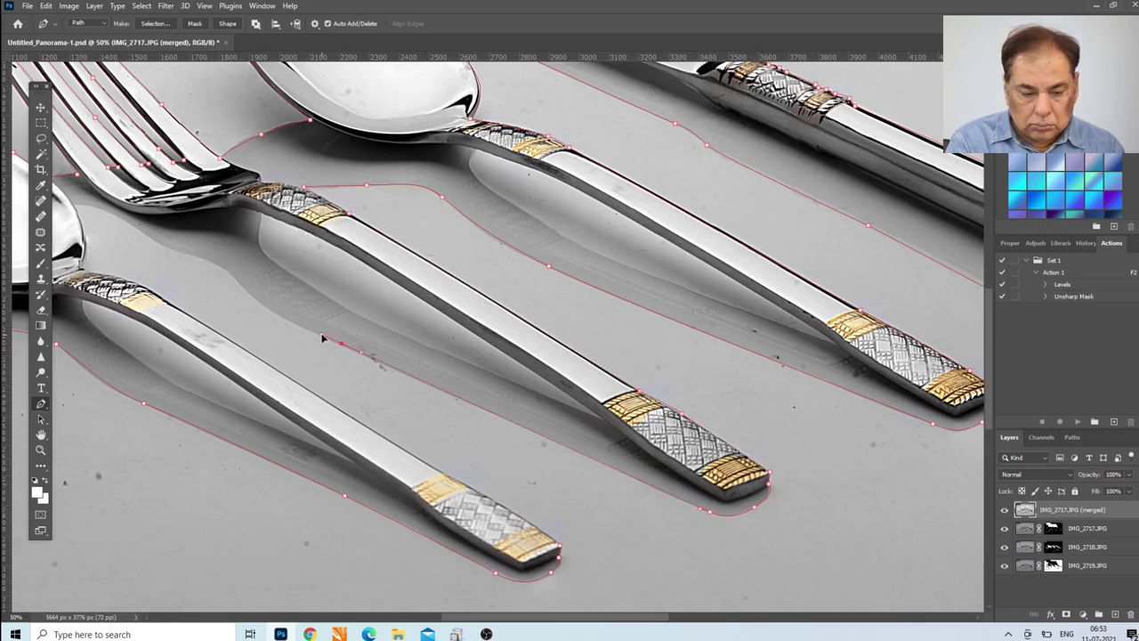
# Trace between the fork and left spoon and close the path at the left spoon handle's end.
pyautogui.click(203, 258)
pyautogui.click(139, 229)
pyautogui.click(76, 206)
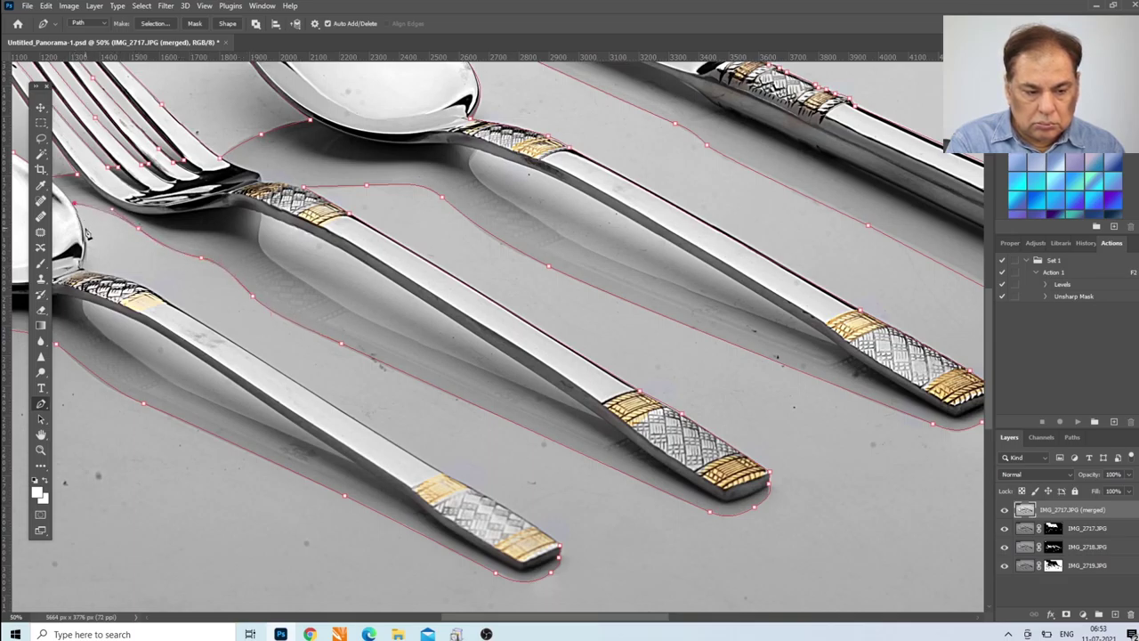
pyautogui.click(87, 237)
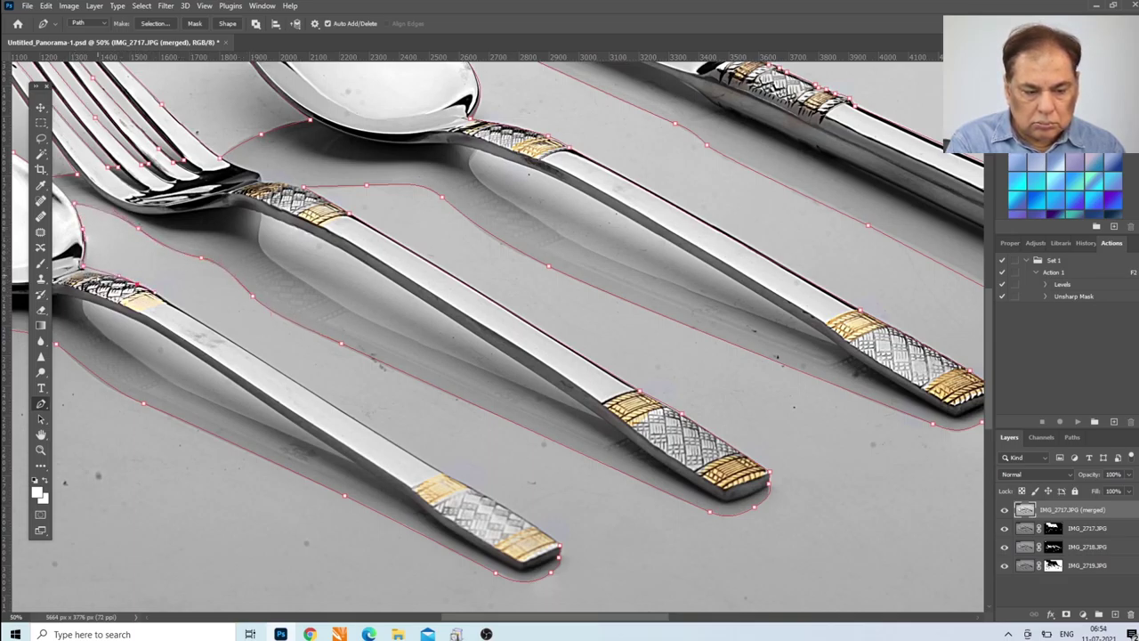
pyautogui.click(153, 291)
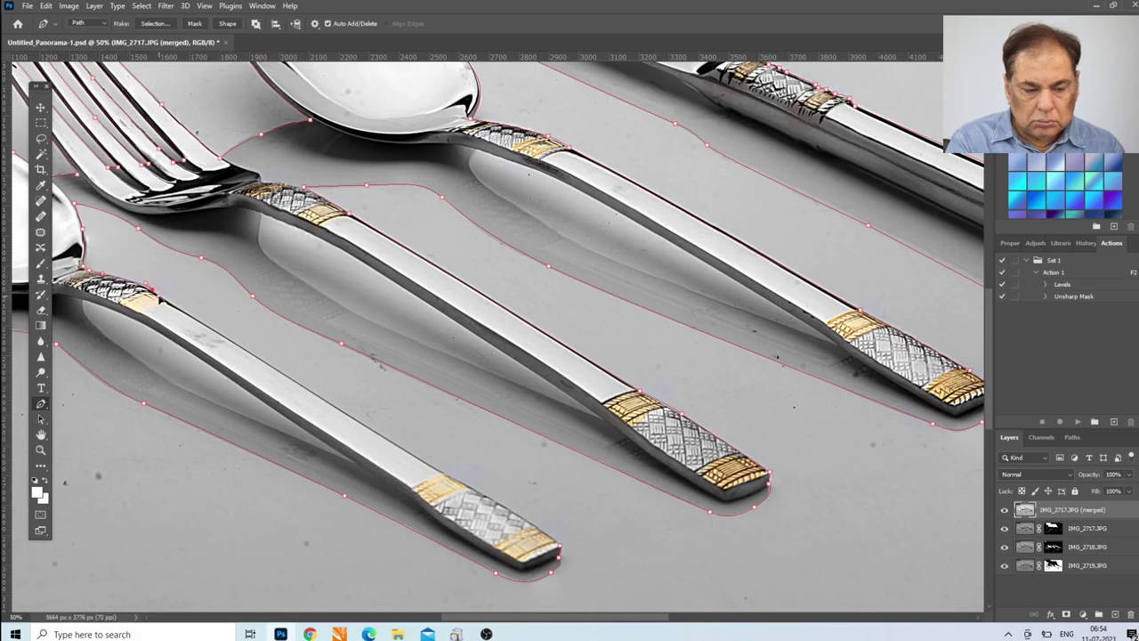
pyautogui.click(442, 471)
# Add outline points along the spoon handles' lower edges, then zoom out to see the whole image.
pyautogui.click(352, 462)
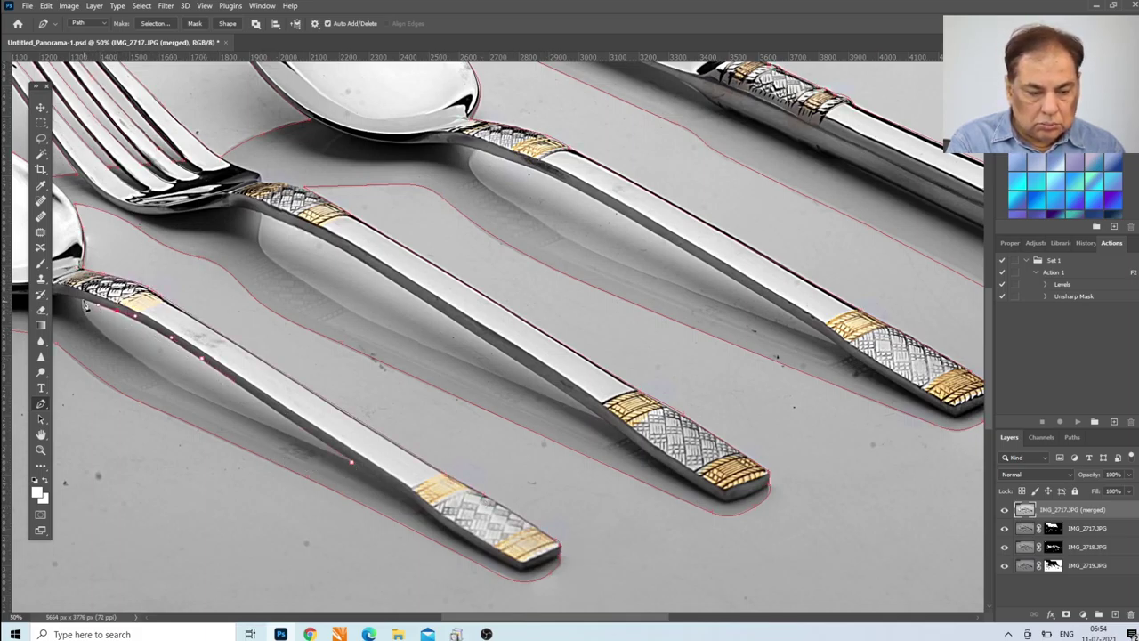
pyautogui.keyDown('ctrl'); pyautogui.click(162, 378); pyautogui.keyUp('ctrl')
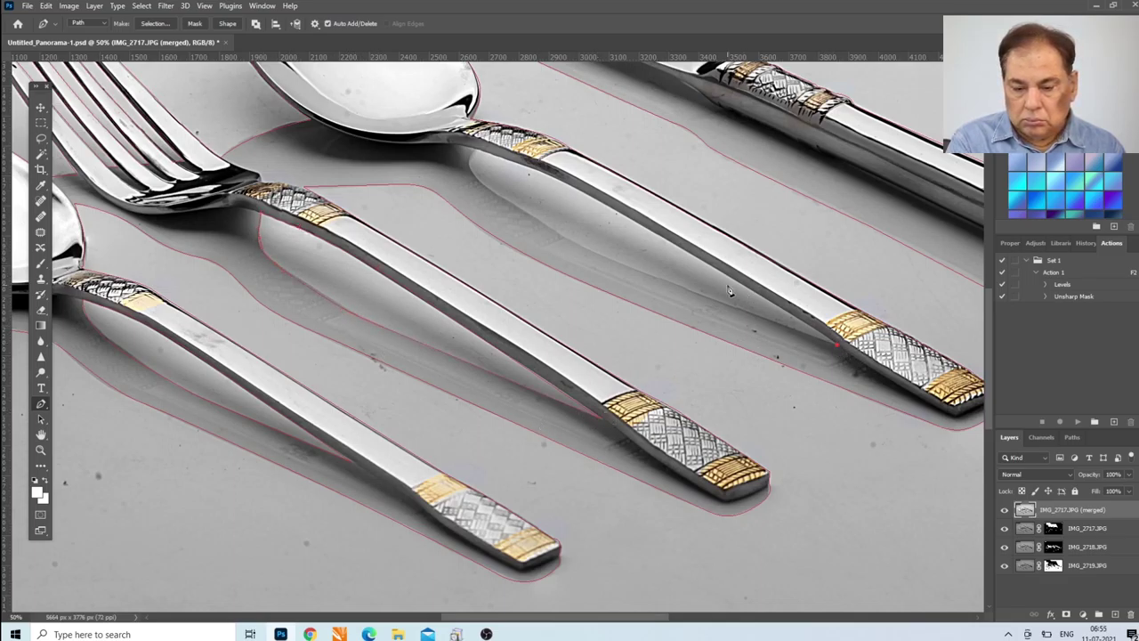
pyautogui.click(530, 169)
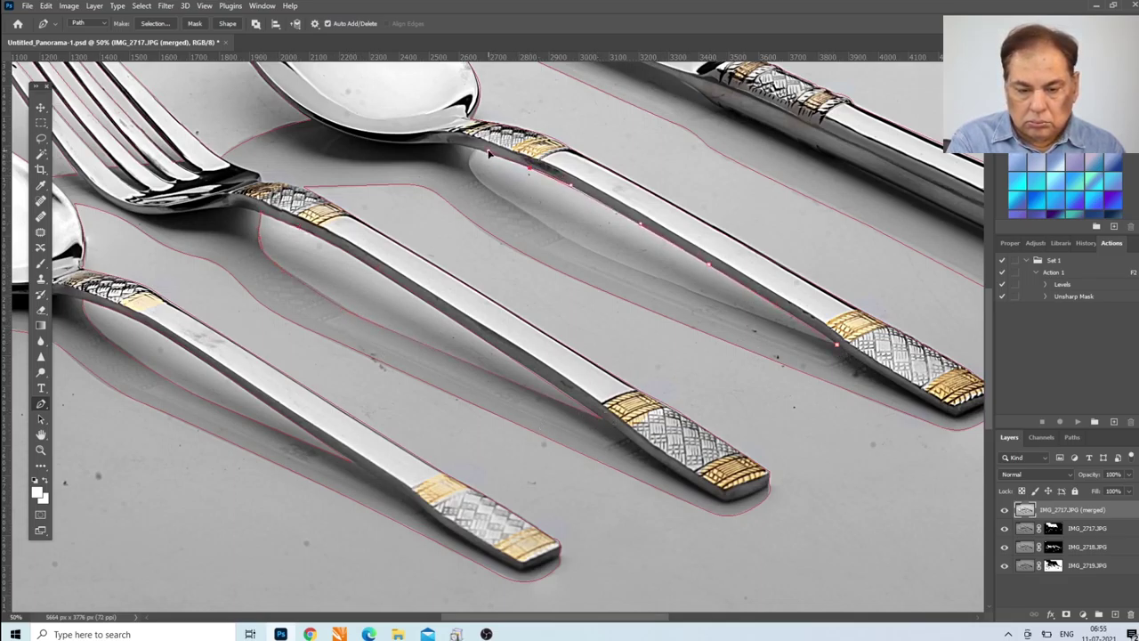
pyautogui.click(705, 298)
pyautogui.hscroll(5, 661, 614)
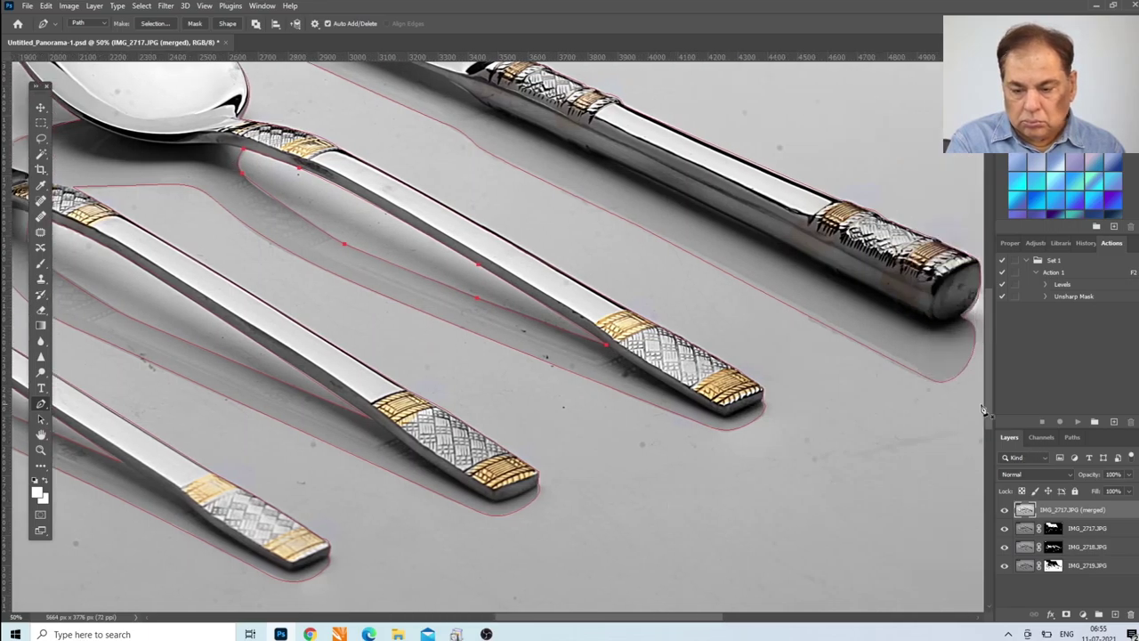
pyautogui.scroll(3, 498, 356)
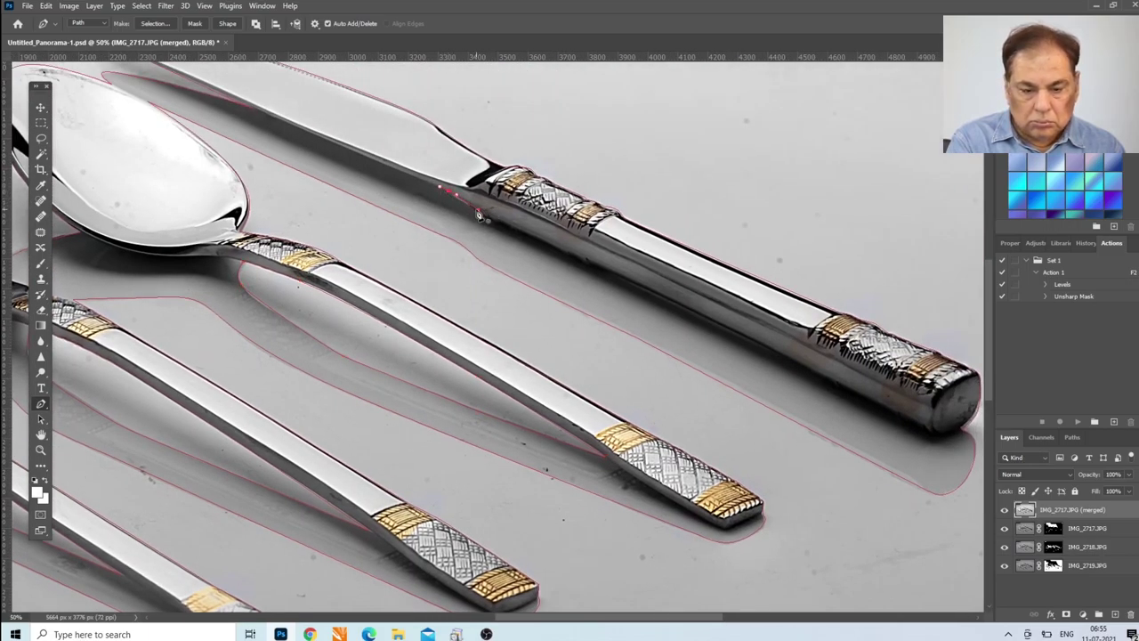
pyautogui.hotkey('ctrl', '-')
pyautogui.hotkey('ctrl', '-')
pyautogui.hotkey('ctrl', '-')
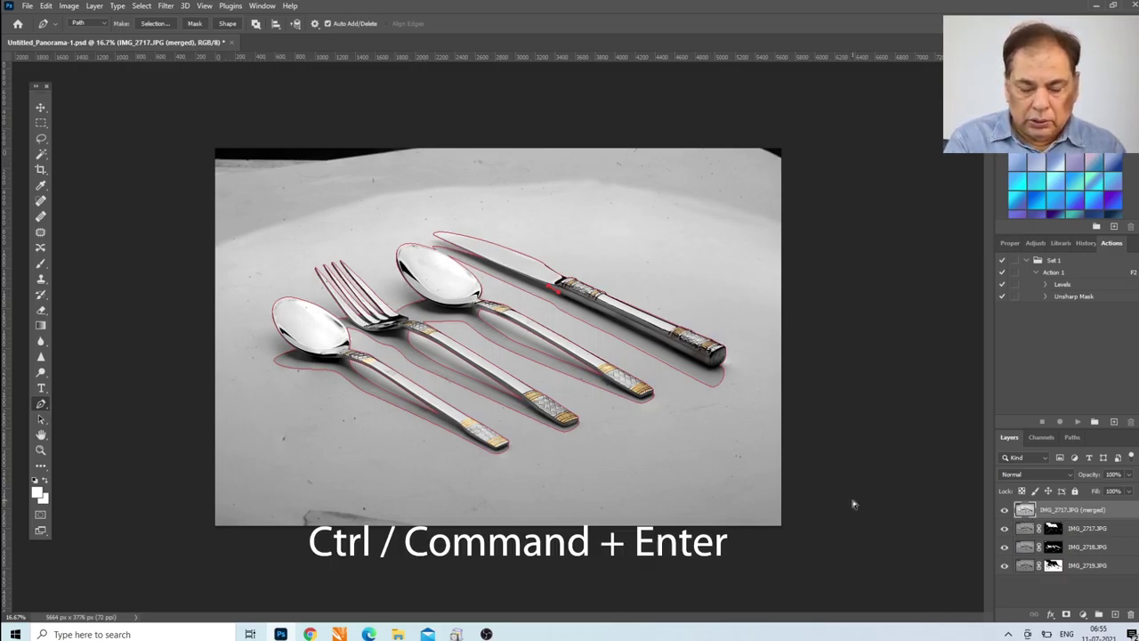
# Load the cutlery path as a selection, feather it 0.5 px, and copy it to Layer 1.
pyautogui.hotkey('ctrl', 'Return')
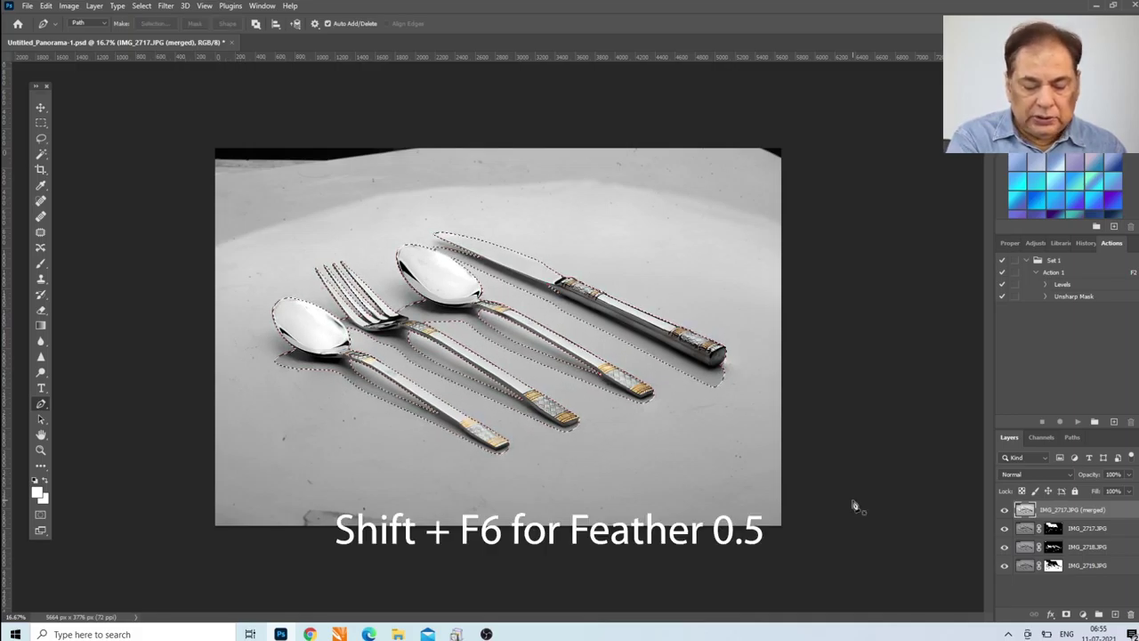
pyautogui.hotkey('shift', 'F6')
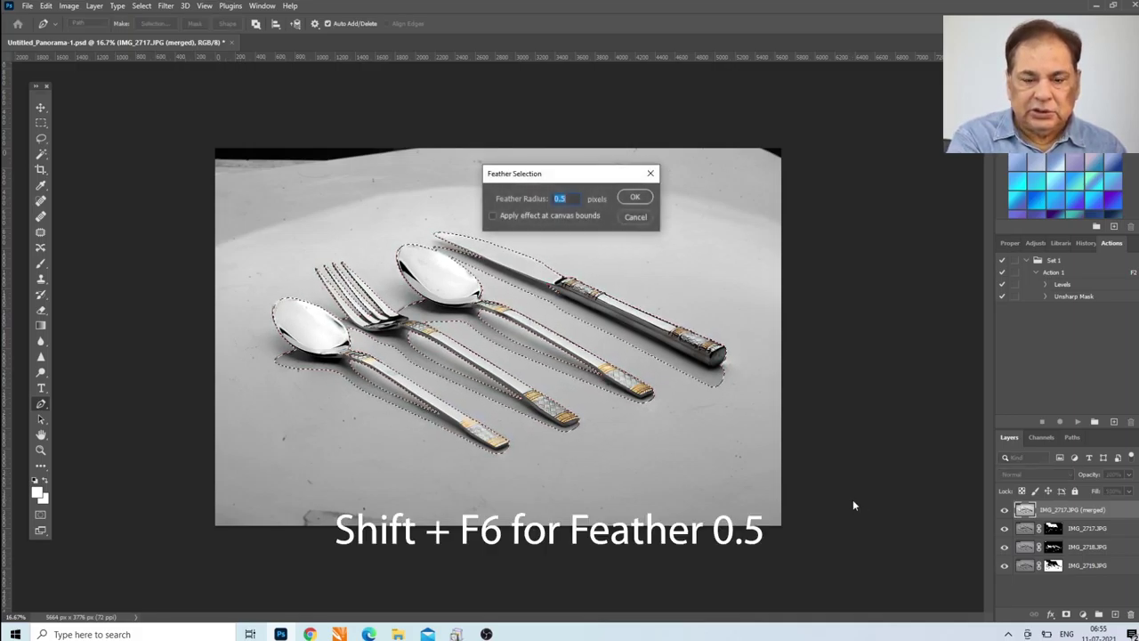
pyautogui.click(634, 198)
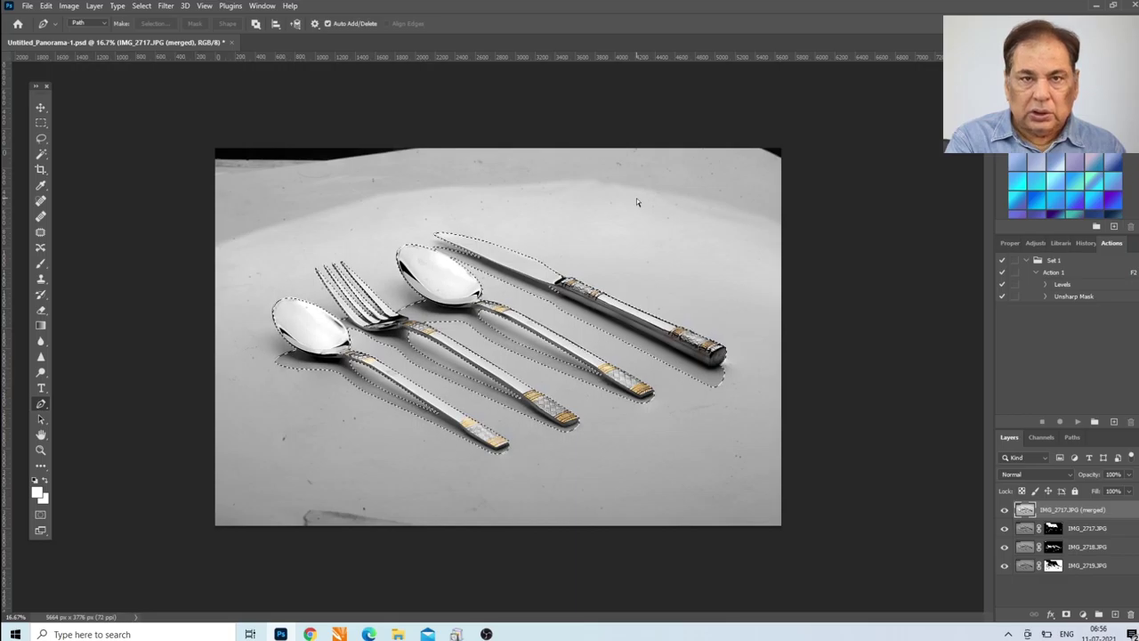
pyautogui.hotkey('ctrl', 'j')
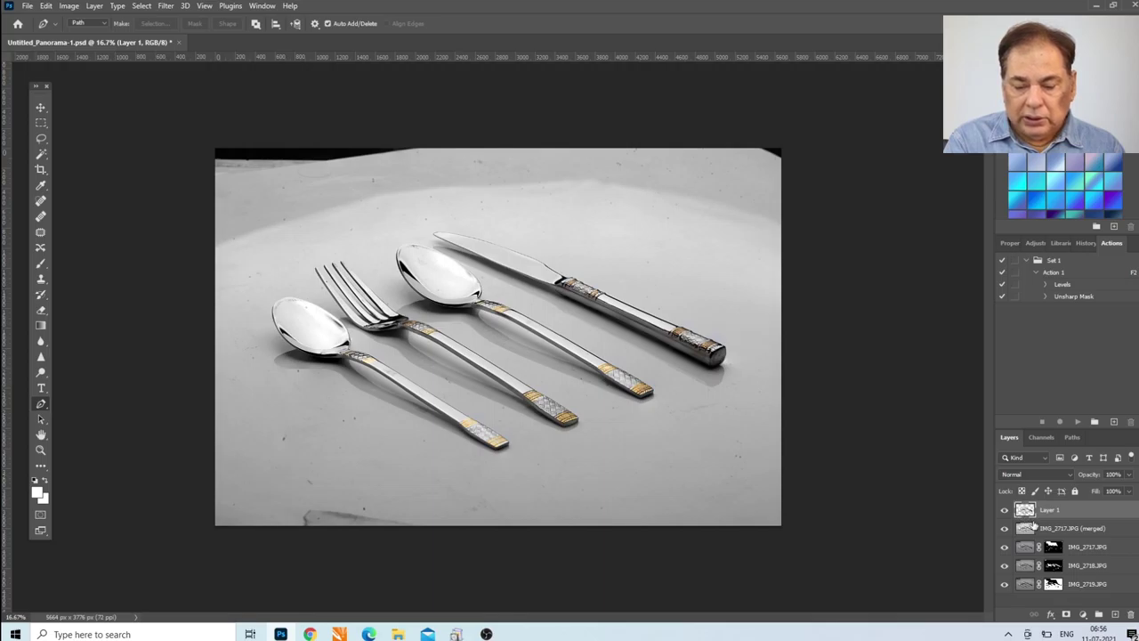
# Add a new layer above the merged photo and fill it with solid white.
pyautogui.click(1087, 532)
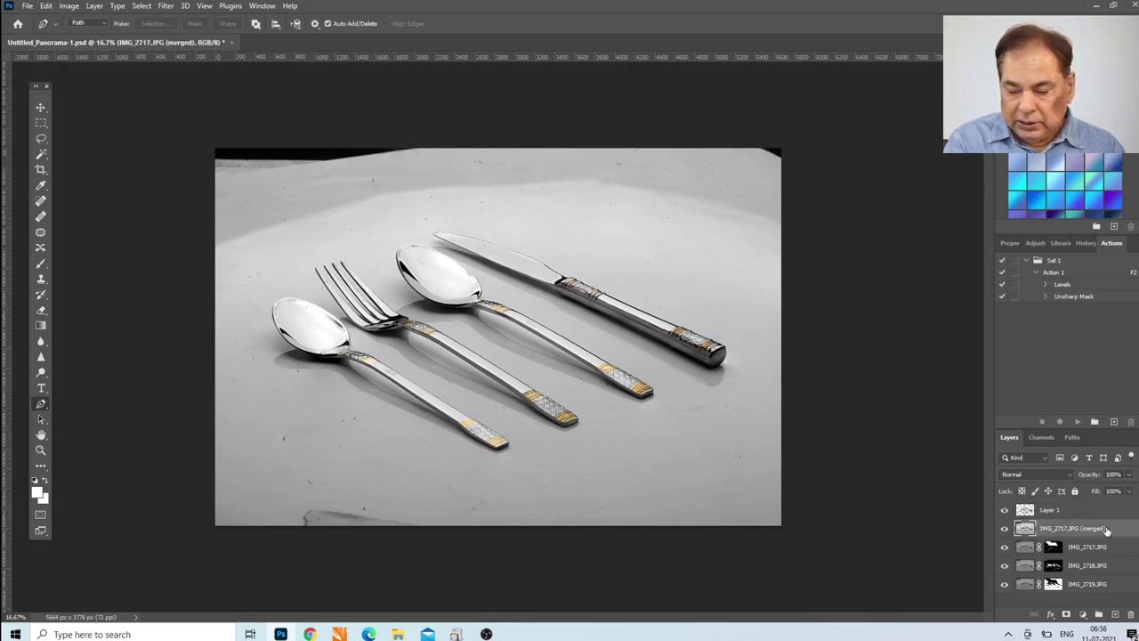
pyautogui.click(1114, 615)
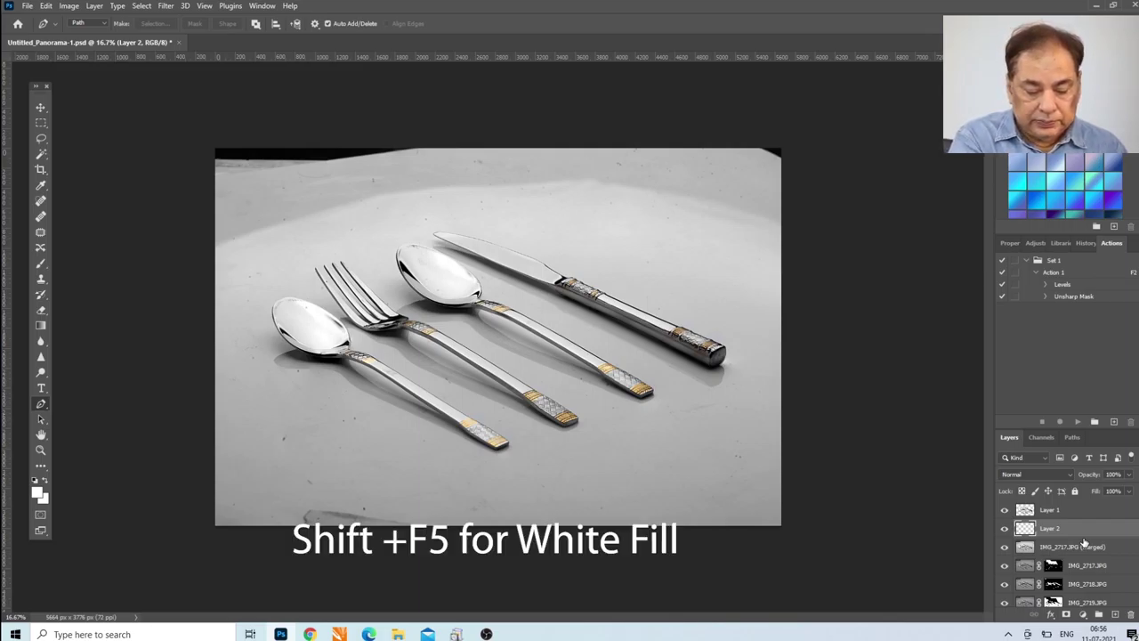
pyautogui.hotkey('shift', 'F5')
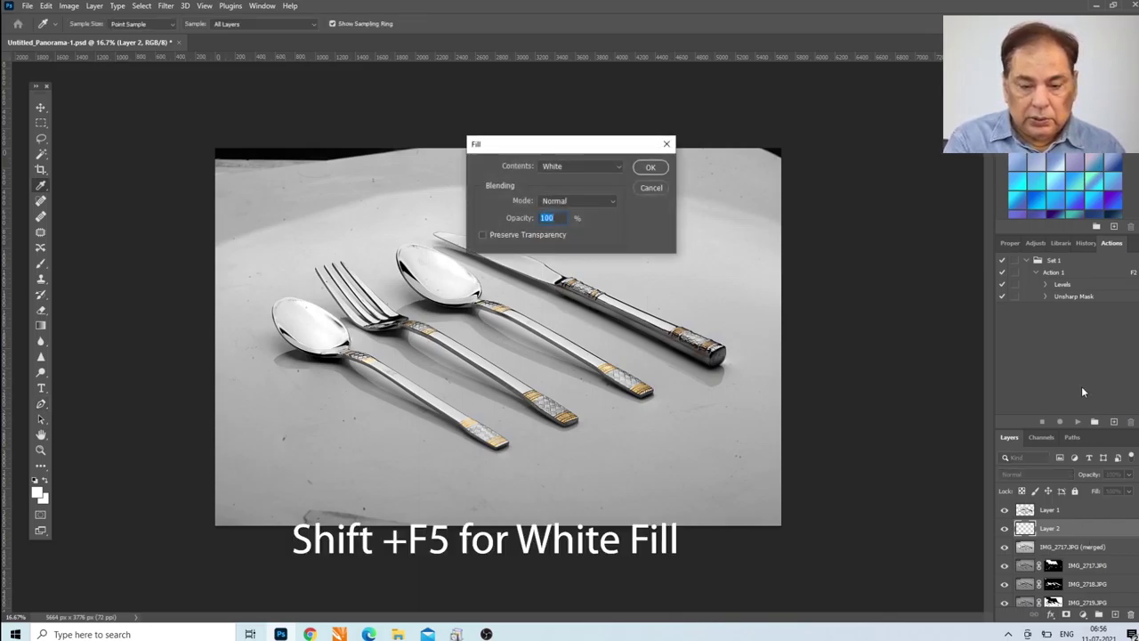
pyautogui.click(649, 169)
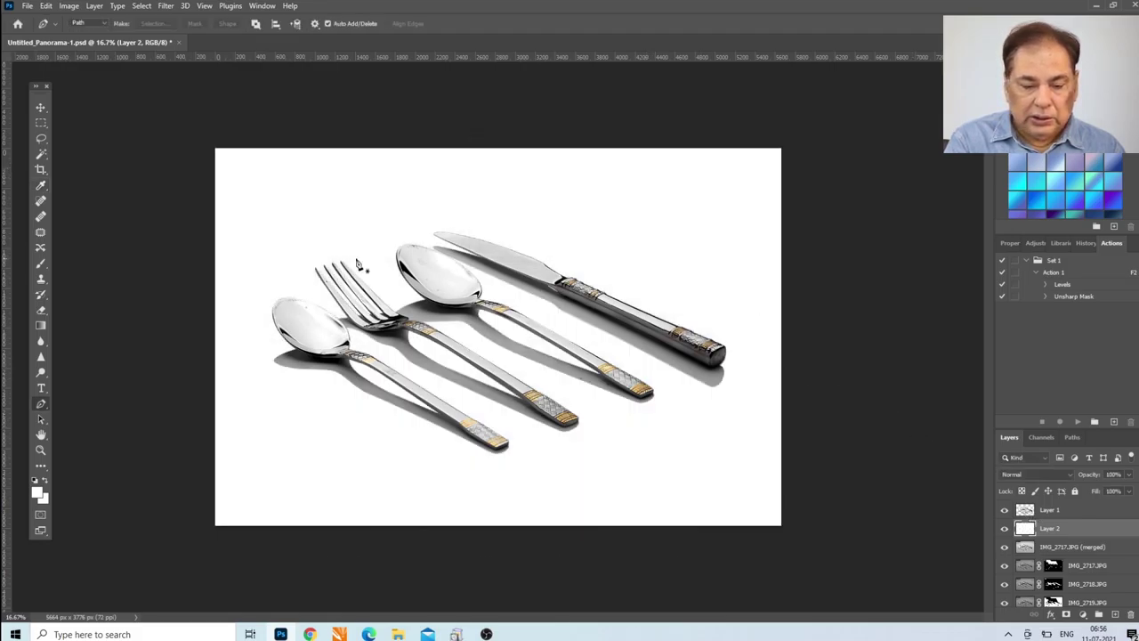
# Select the cut-out Layer 1 and zoom in on the left spoon.
pyautogui.click(39, 451)
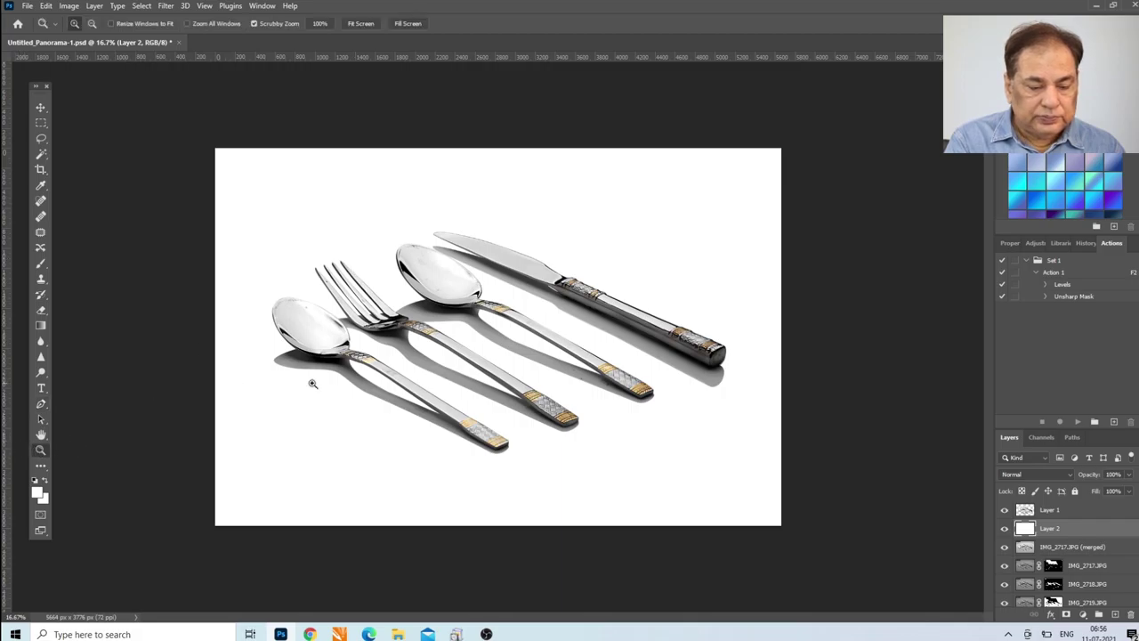
pyautogui.hotkey('alt', ']')
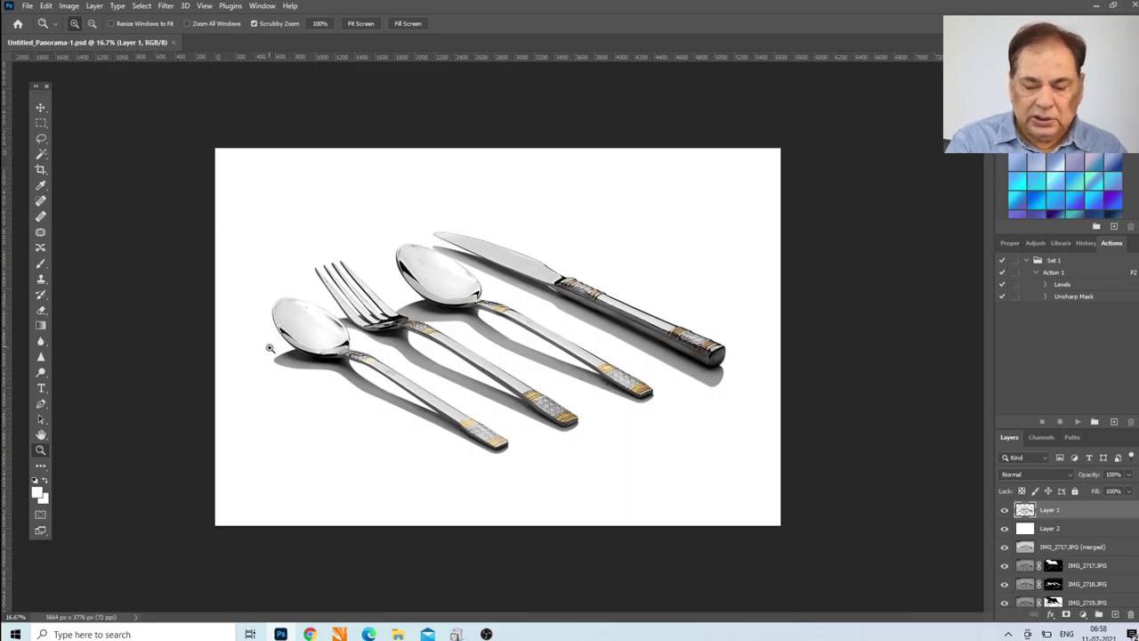
pyautogui.click(313, 350)
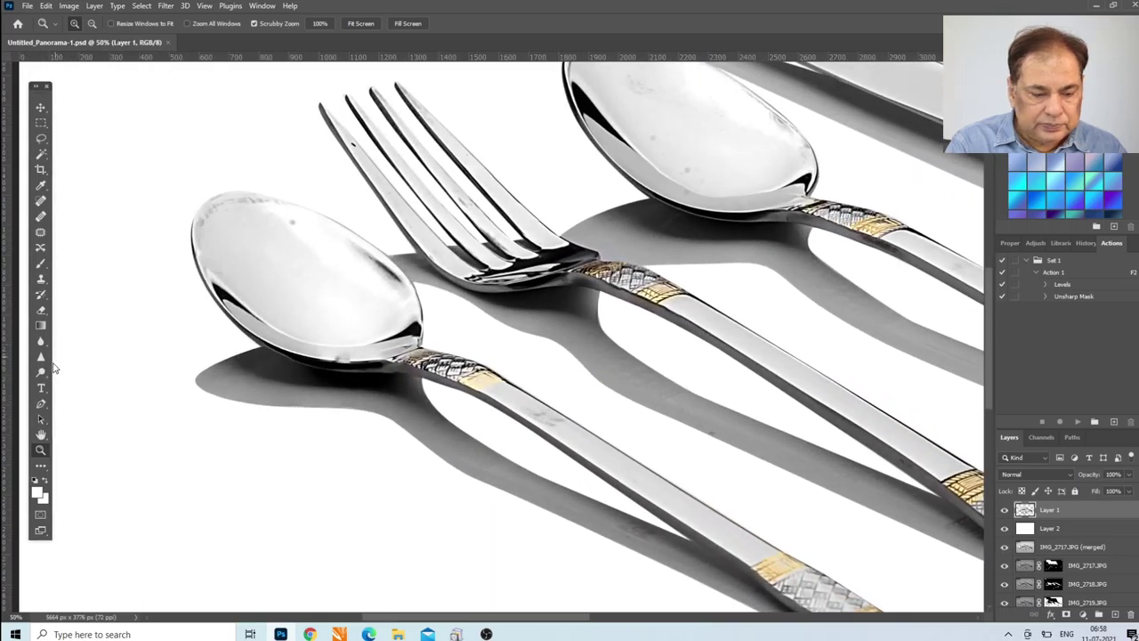
# With the Pen tool, trace the first spoon's bowl, handle and tip.
pyautogui.click(40, 404)
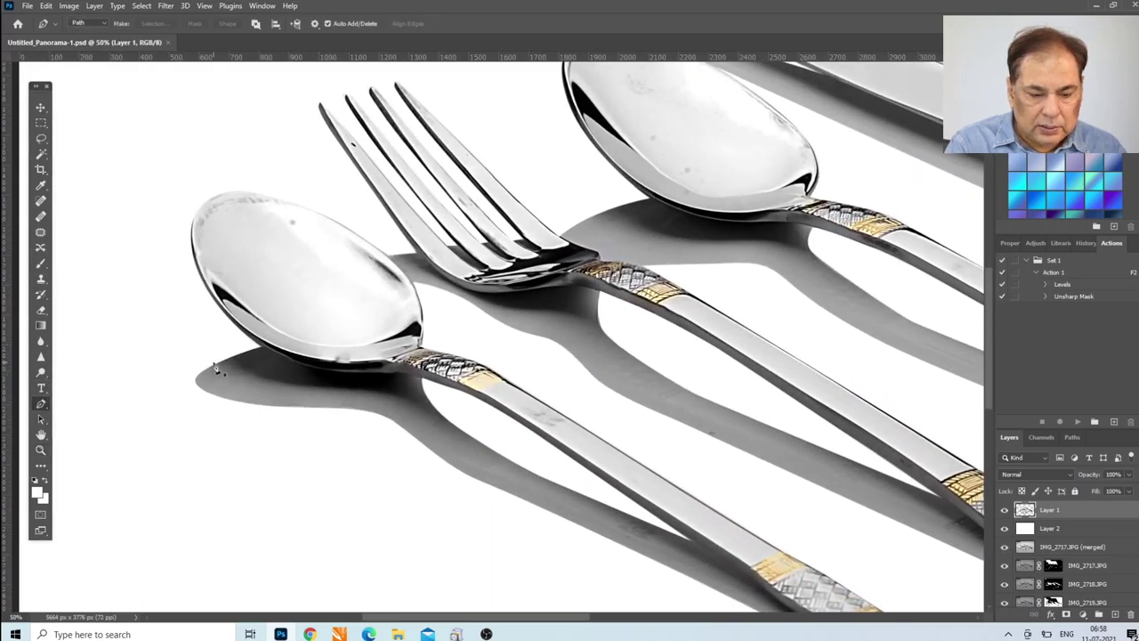
pyautogui.click(245, 335)
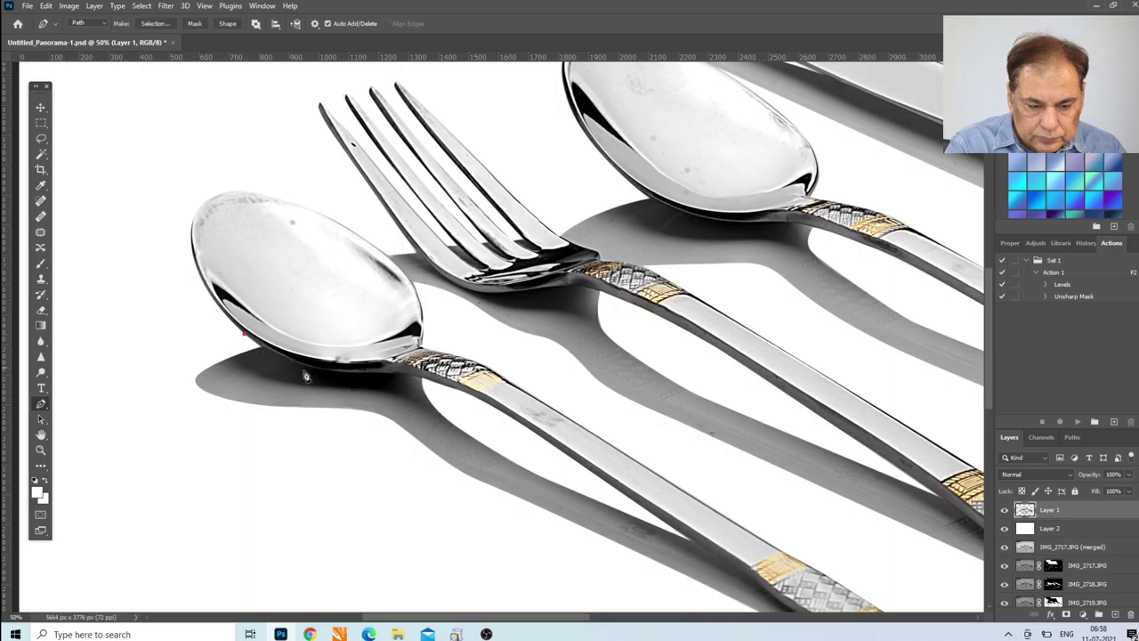
pyautogui.moveTo(332, 372); pyautogui.dragTo(375, 382)
pyautogui.click(480, 393)
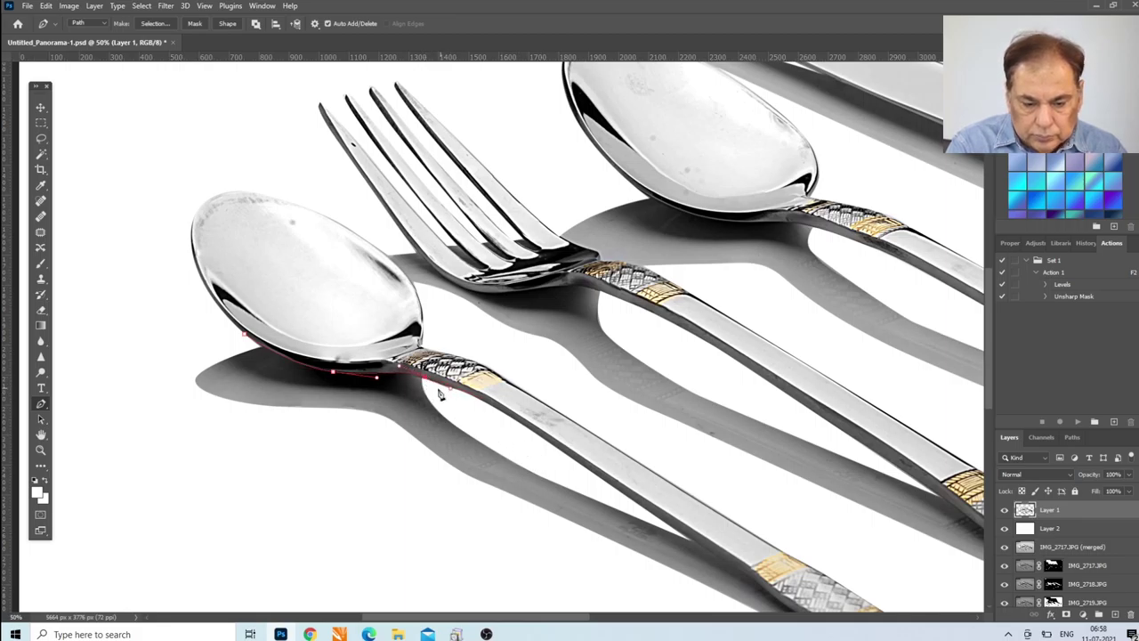
pyautogui.click(629, 510)
pyautogui.scroll(-3, 983, 387)
pyautogui.scroll(-1, 984, 414)
pyautogui.click(687, 381)
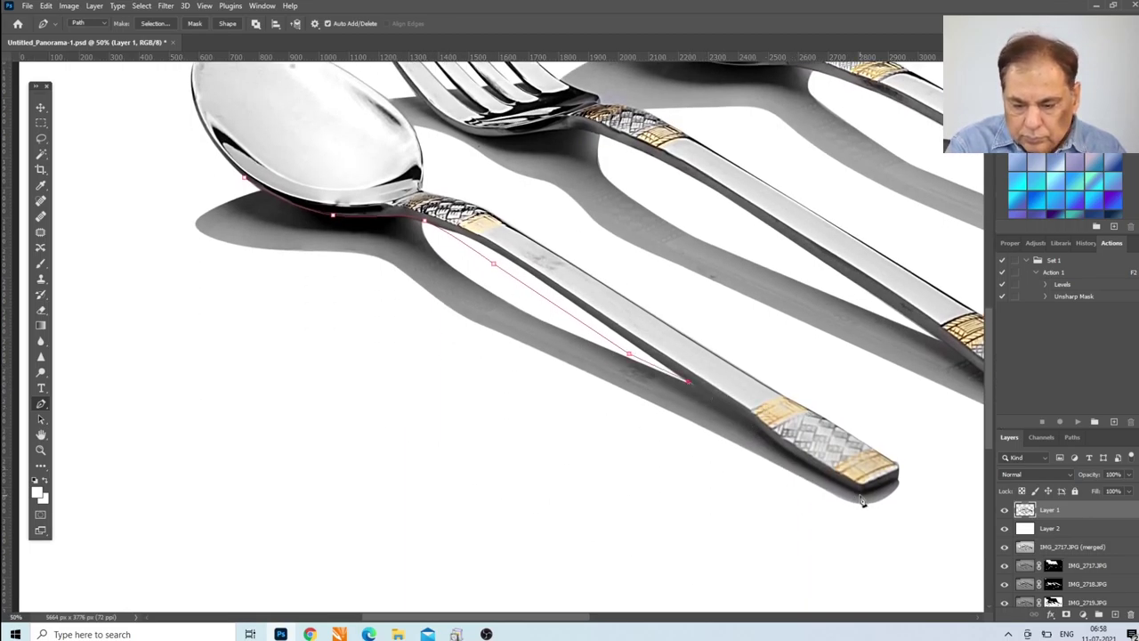
pyautogui.moveTo(860, 495); pyautogui.dragTo(886, 503)
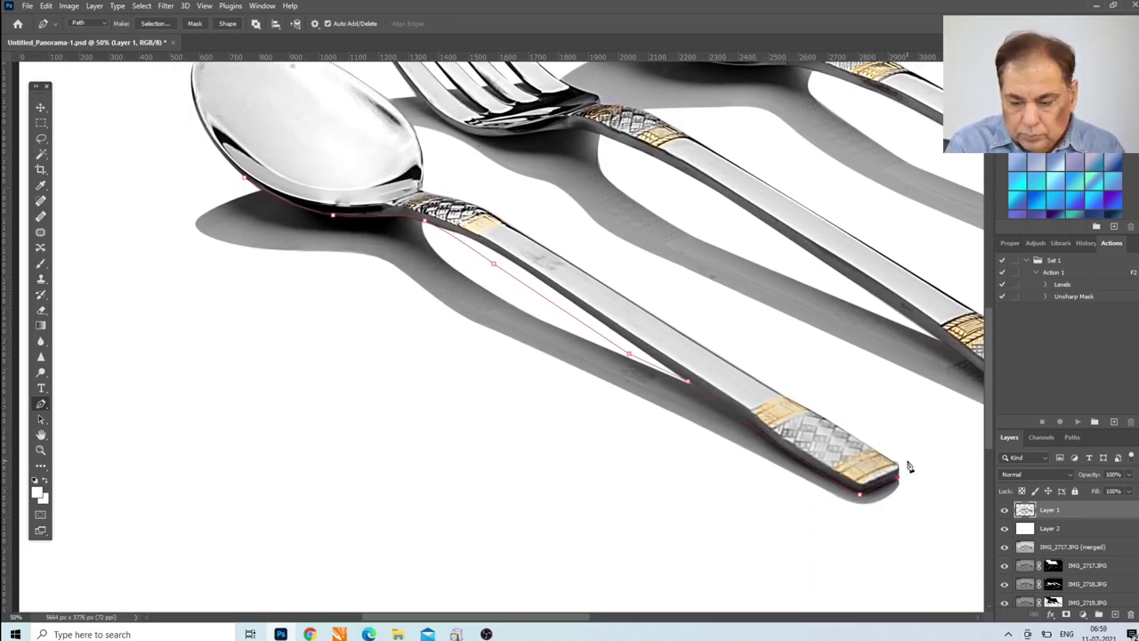
pyautogui.moveTo(897, 443); pyautogui.dragTo(906, 459)
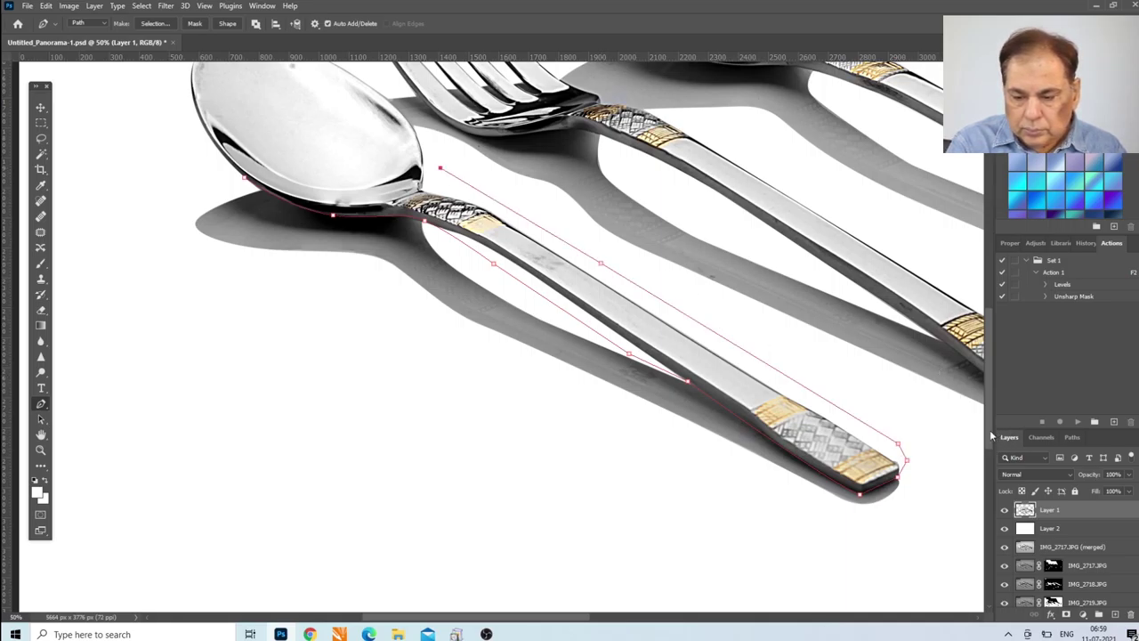
pyautogui.moveTo(988, 424); pyautogui.dragTo(986, 392)
pyautogui.moveTo(383, 219); pyautogui.dragTo(365, 210)
pyautogui.click(353, 178)
# Extend the outline along the fork's underside and around its handle end.
pyautogui.click(412, 216)
pyautogui.click(486, 259)
pyautogui.click(523, 261)
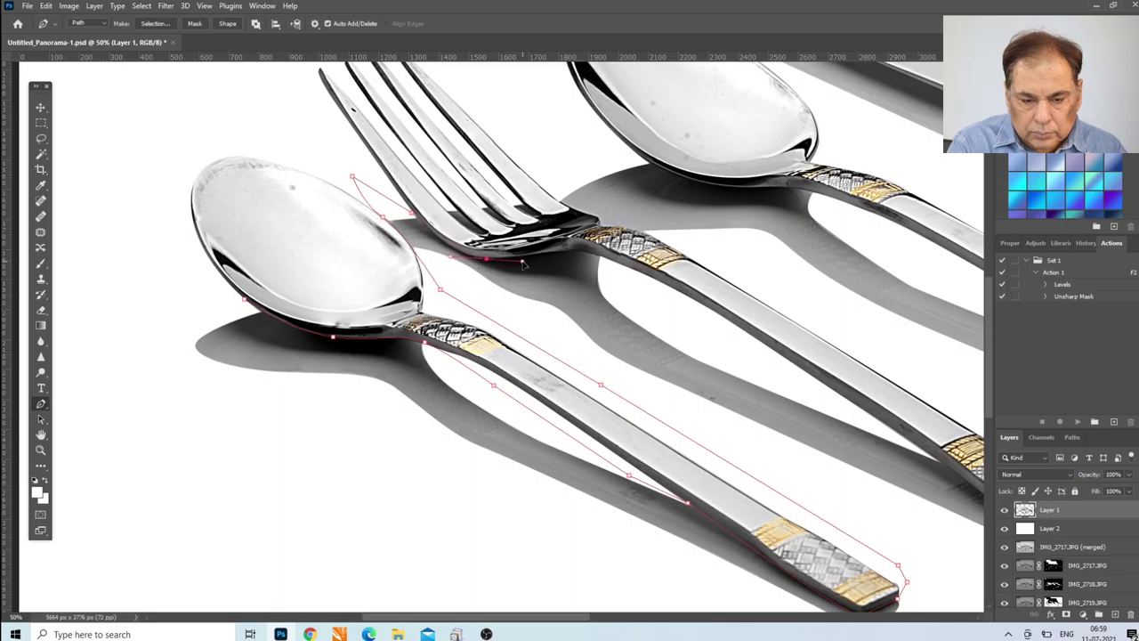
pyautogui.click(587, 253)
pyautogui.hscroll(5, 621, 271)
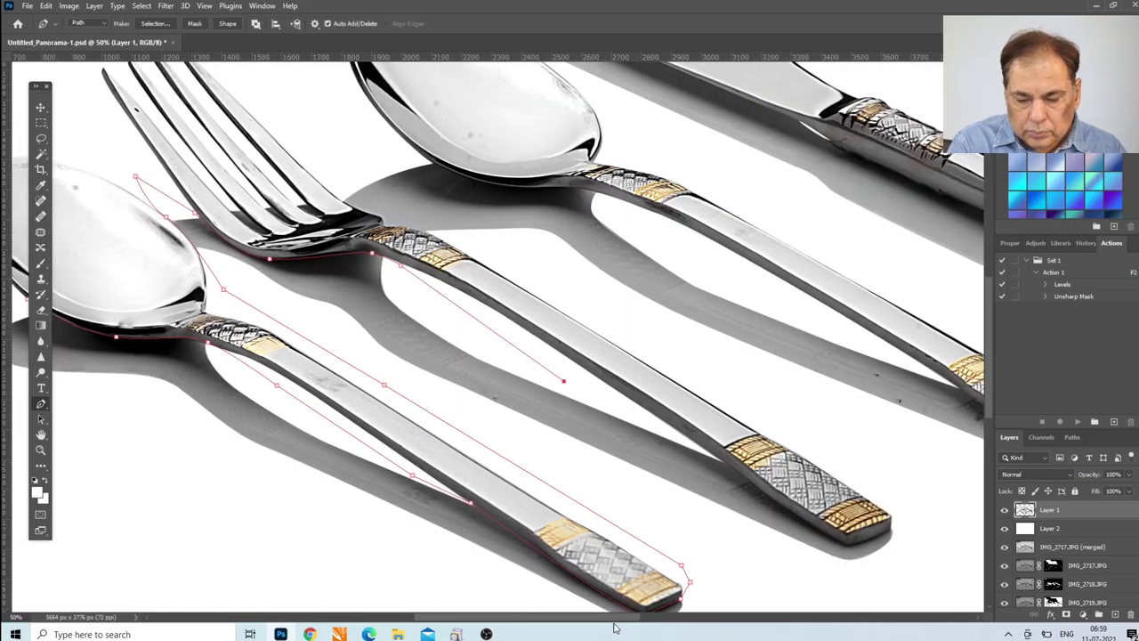
pyautogui.moveTo(685, 454); pyautogui.dragTo(726, 481)
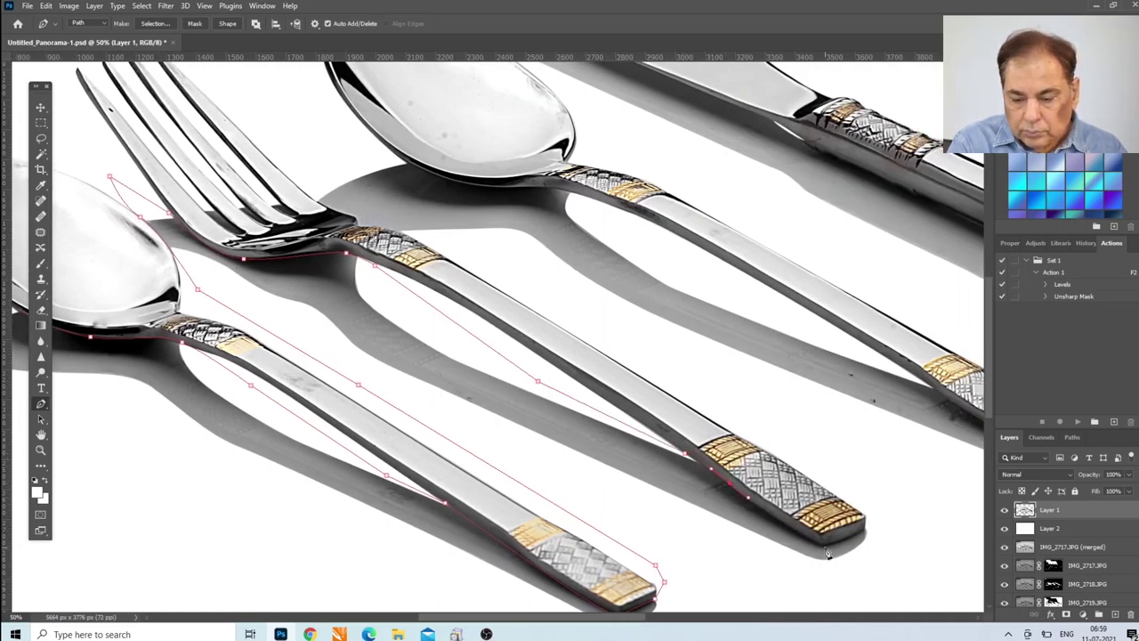
pyautogui.click(824, 543)
pyautogui.click(868, 525)
pyautogui.click(886, 485)
pyautogui.click(829, 443)
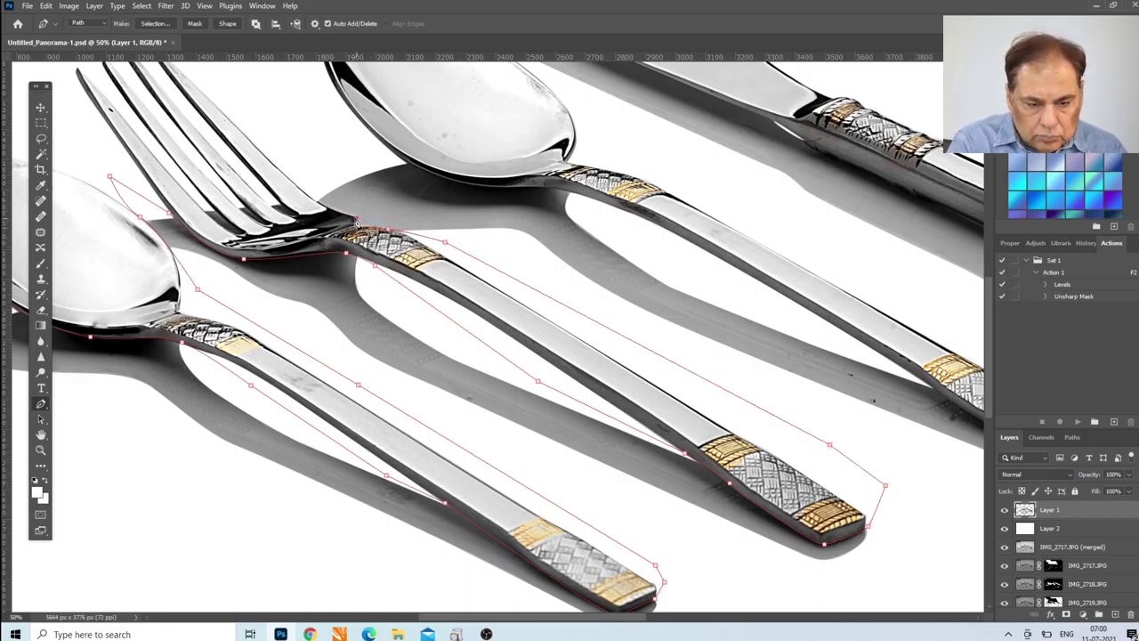
# Trace the second spoon's underside and handle down toward its gold band.
pyautogui.click(309, 156)
pyautogui.click(358, 152)
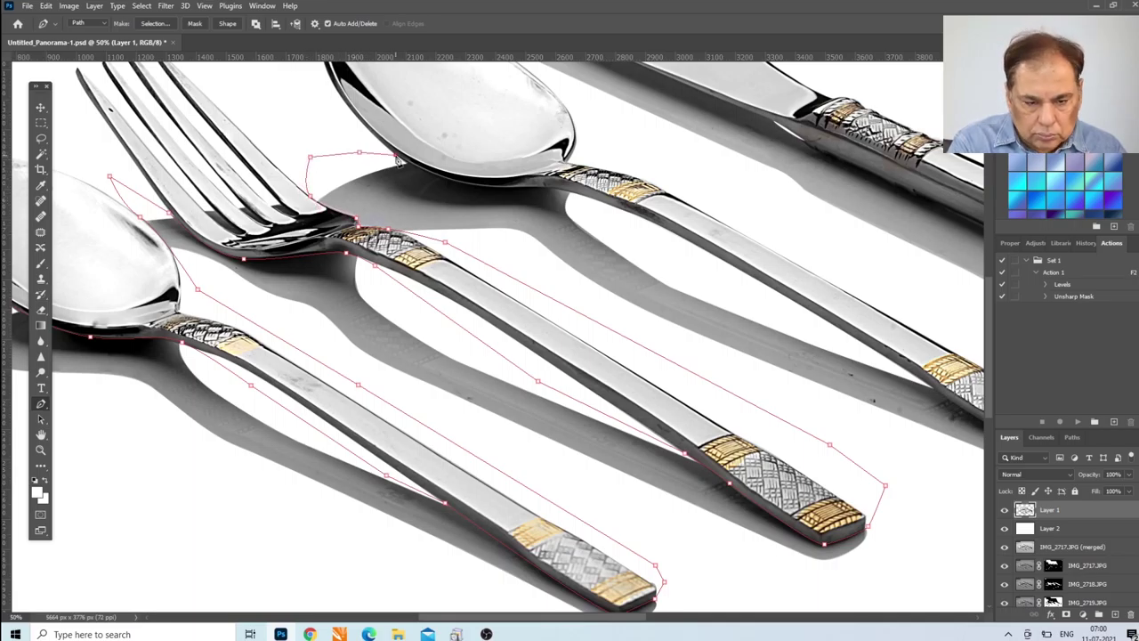
pyautogui.click(430, 178)
pyautogui.click(511, 192)
pyautogui.click(576, 194)
pyautogui.click(607, 218)
pyautogui.click(903, 374)
# Outline the second spoon's handle from its band around the handle end.
pyautogui.moveTo(925, 381); pyautogui.dragTo(686, 385)
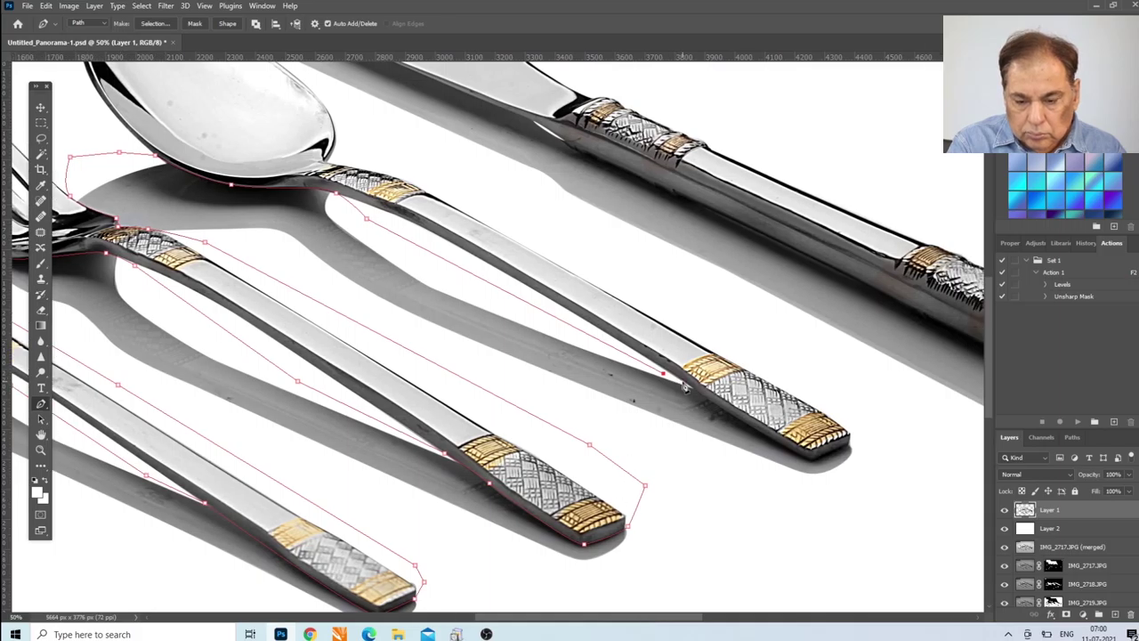
pyautogui.click(743, 421)
pyautogui.click(811, 459)
pyautogui.click(869, 424)
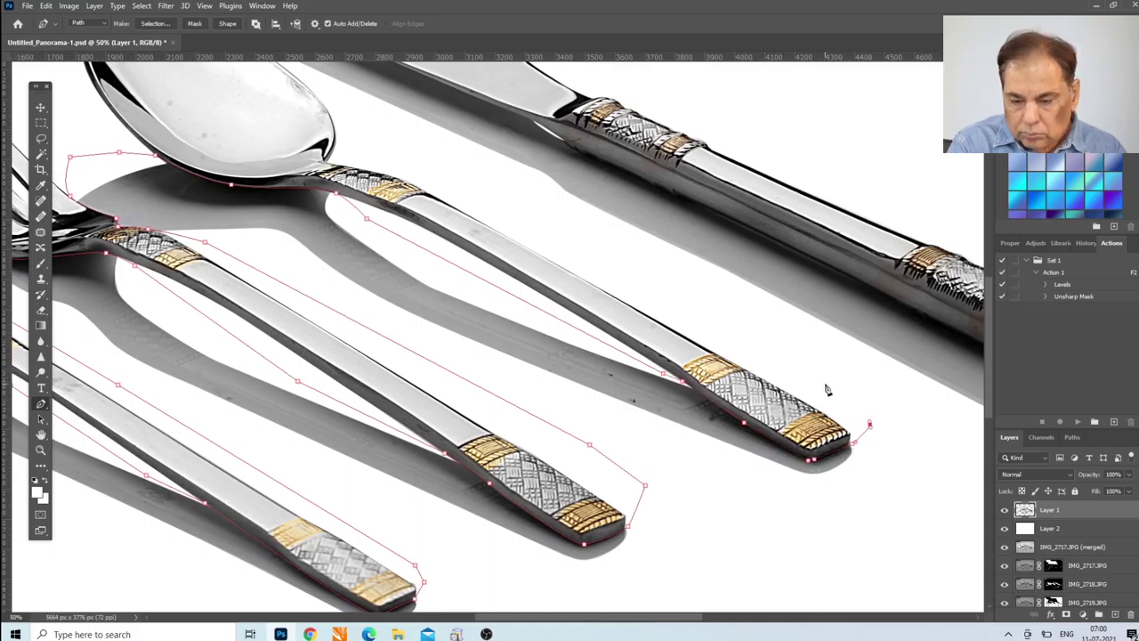
pyautogui.click(826, 383)
pyautogui.scroll(3, 863, 329)
pyautogui.scroll(-3, 887, 293)
pyautogui.scroll(3, 881, 376)
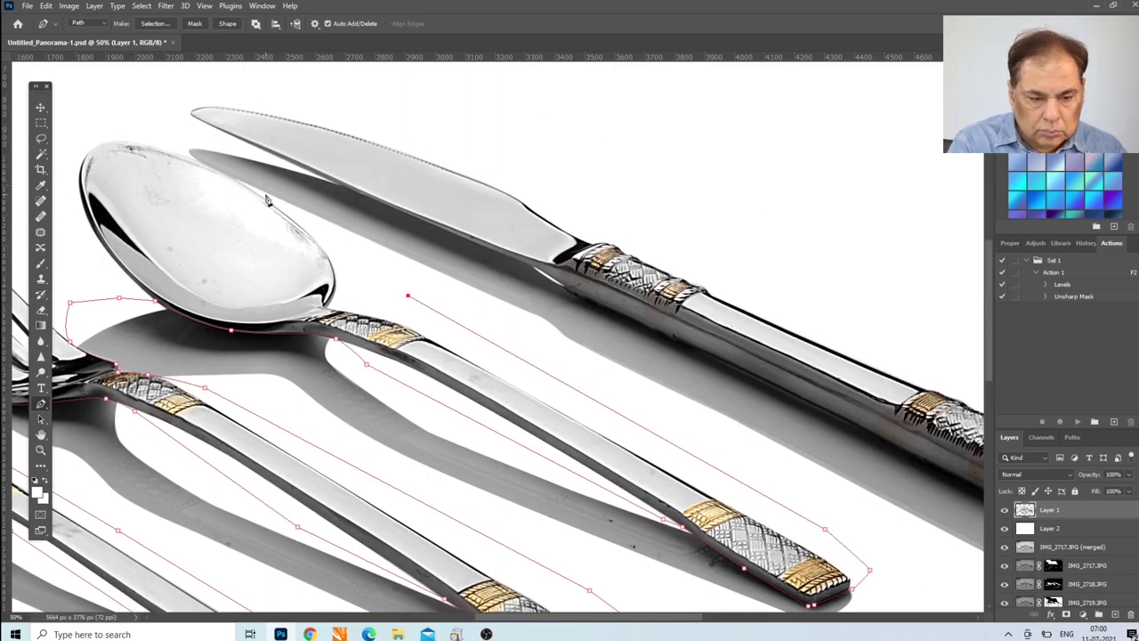
# Carry the outline past the knife tip and along the blade's edge.
pyautogui.click(241, 182)
pyautogui.click(179, 153)
pyautogui.click(172, 118)
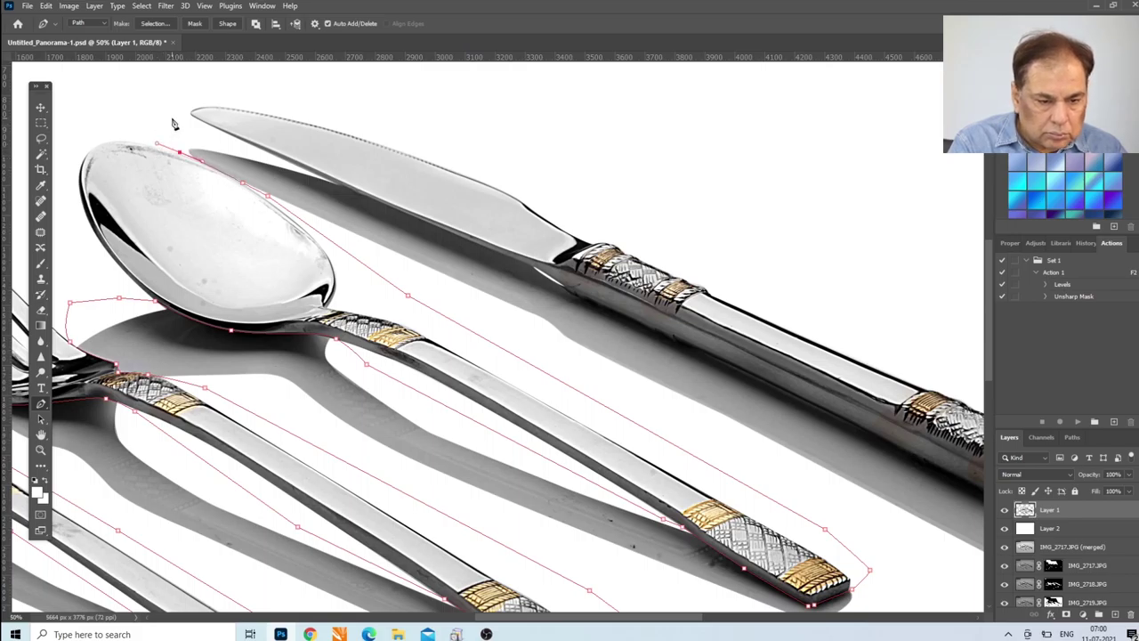
pyautogui.click(239, 147)
pyautogui.click(316, 176)
pyautogui.moveTo(509, 258); pyautogui.dragTo(523, 260)
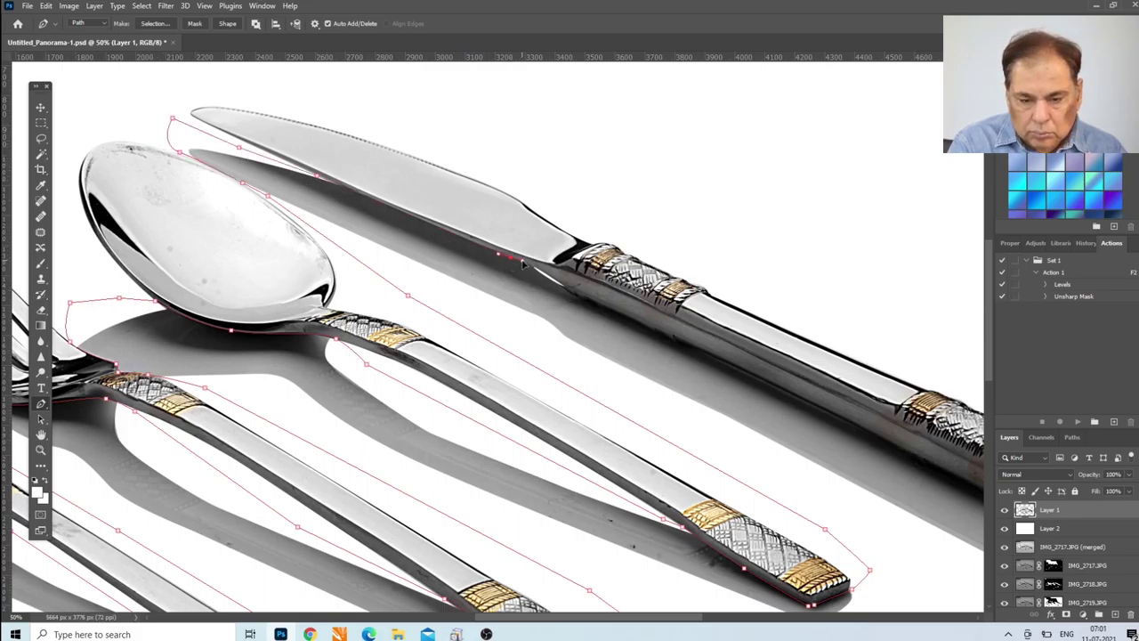
pyautogui.click(595, 308)
# Outline the knife handle's end cap and bring the path back across the cutlery's top.
pyautogui.hscroll(5, 663, 587)
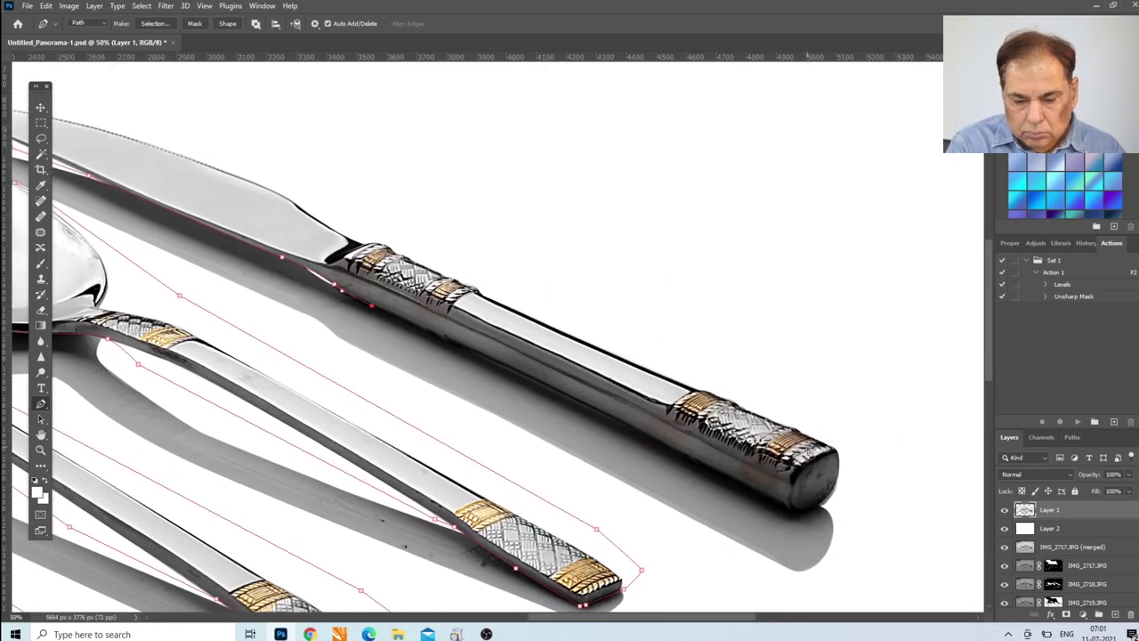
pyautogui.click(790, 508)
pyautogui.click(836, 489)
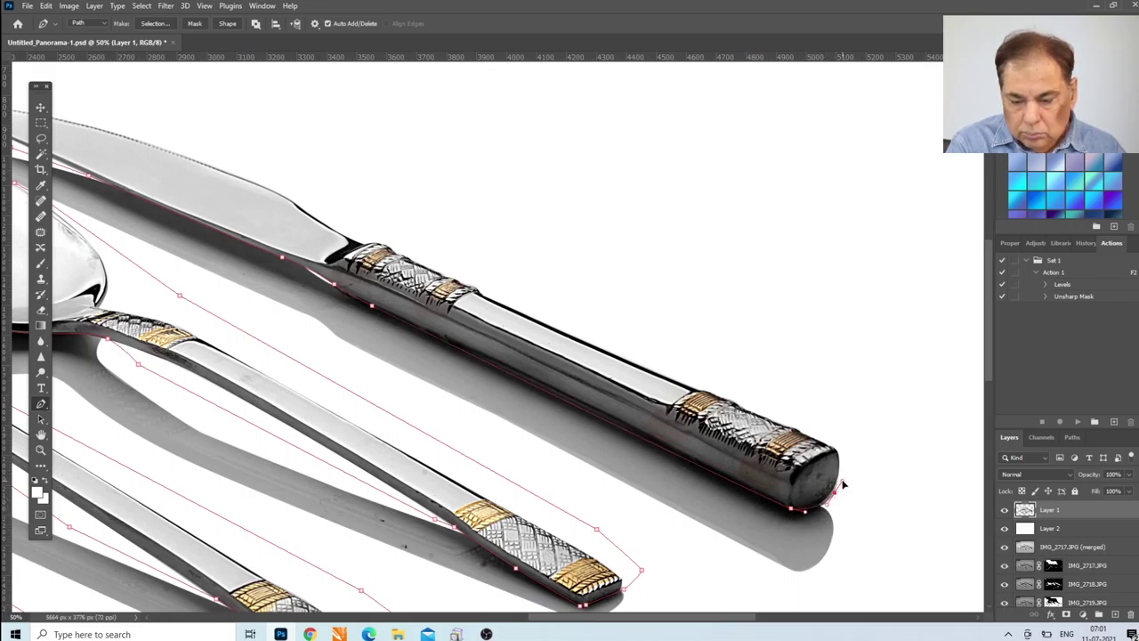
pyautogui.moveTo(856, 462); pyautogui.dragTo(611, 287)
pyautogui.hotkey('ctrl', '-')
pyautogui.hotkey('ctrl', '-')
pyautogui.hotkey('ctrl', '-')
pyautogui.click(445, 195)
# Close the outline at the first spoon, load it as a selection and copy it to Layer 3.
pyautogui.click(305, 211)
pyautogui.click(267, 288)
pyautogui.click(251, 343)
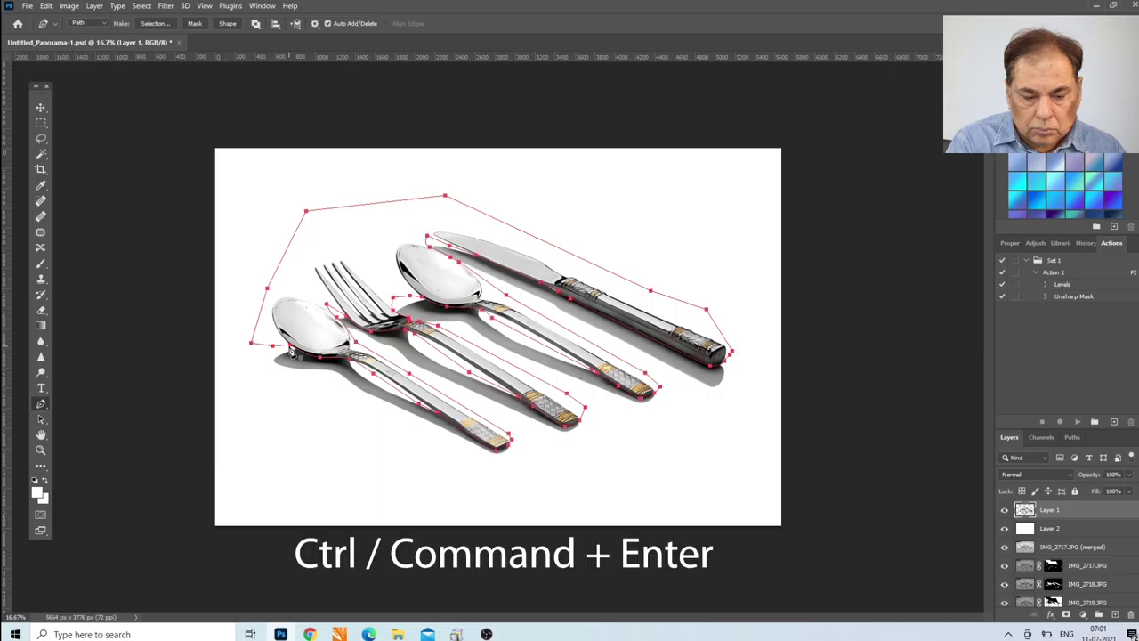
pyautogui.click(273, 347)
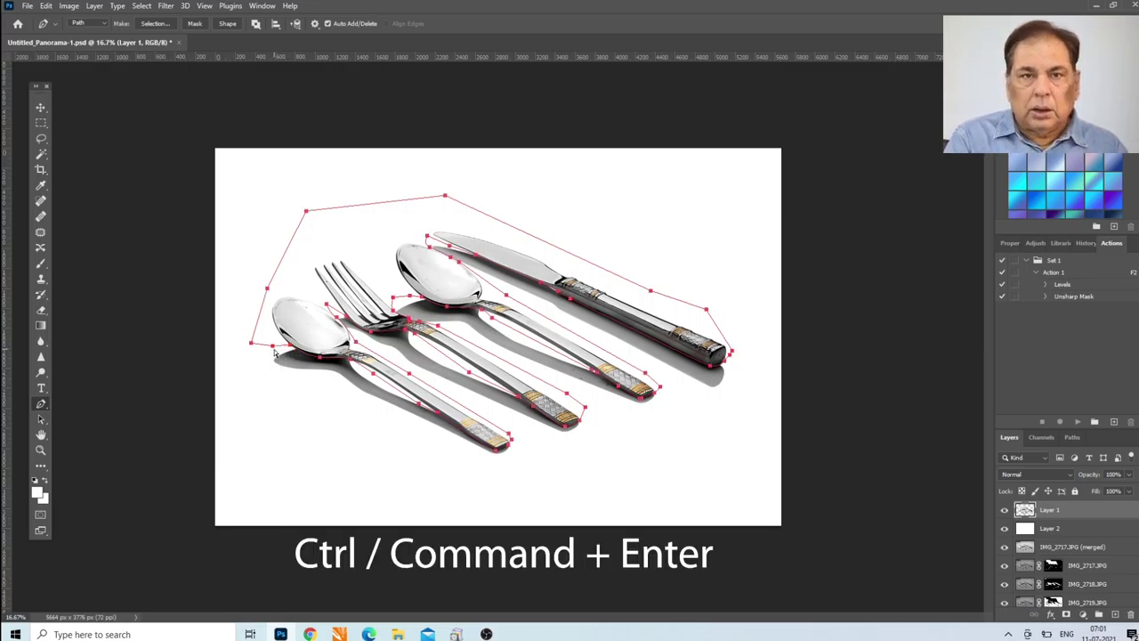
pyautogui.hotkey('ctrl', 'Return')
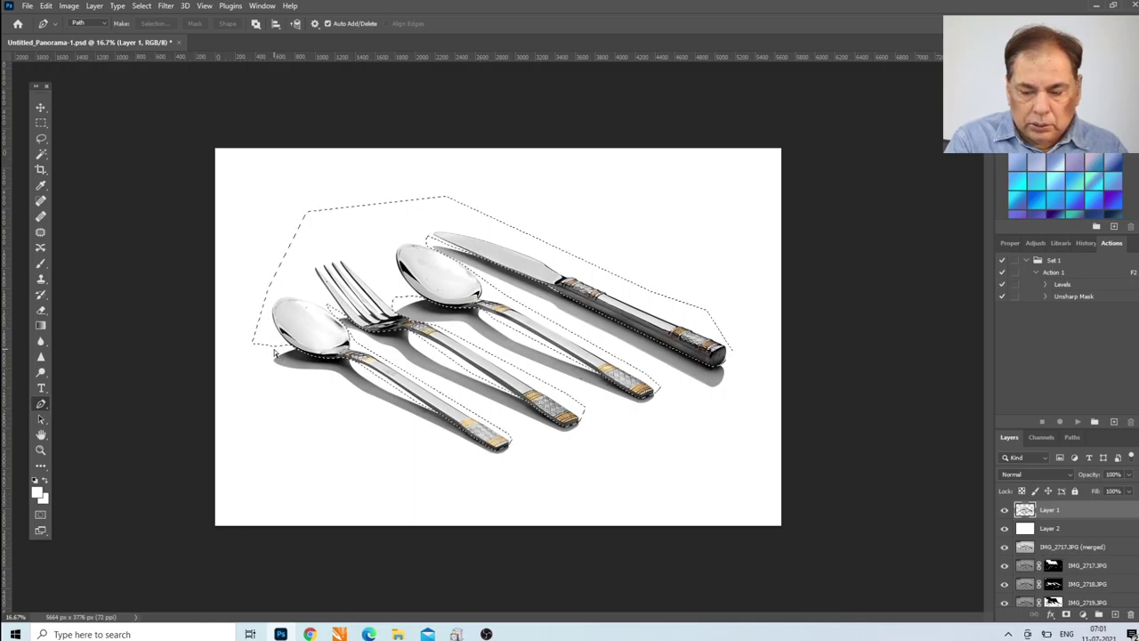
pyautogui.hotkey('ctrl', 'j')
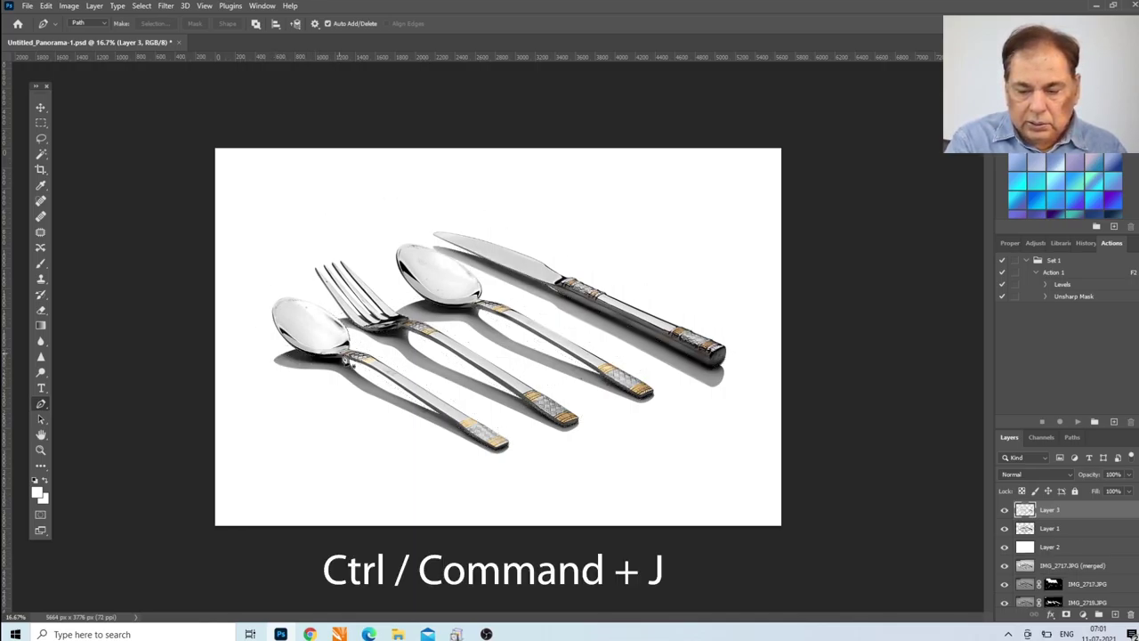
# Toggle layer visibility to compare the cutlery copy against the original layer.
pyautogui.click(1005, 530)
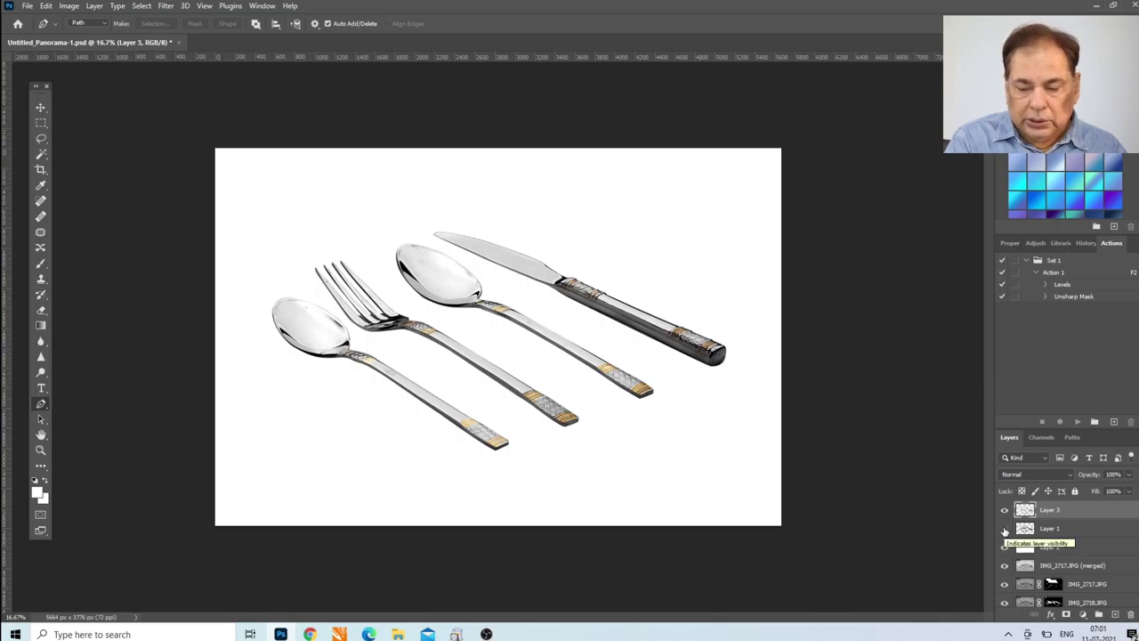
pyautogui.click(1006, 511)
pyautogui.click(1006, 510)
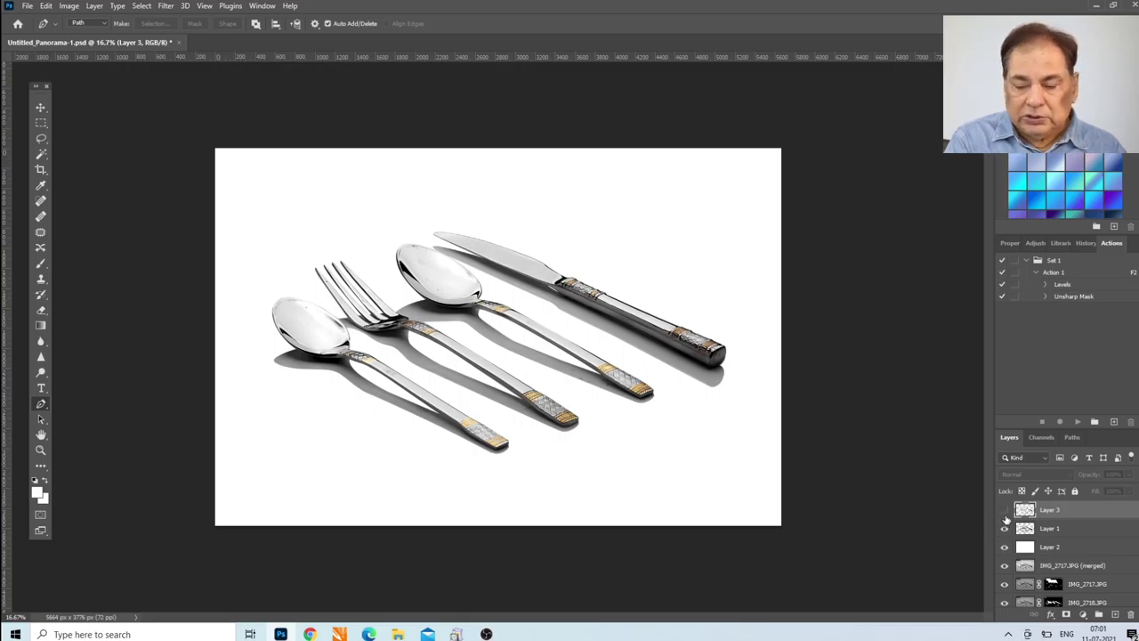
pyautogui.click(1006, 511)
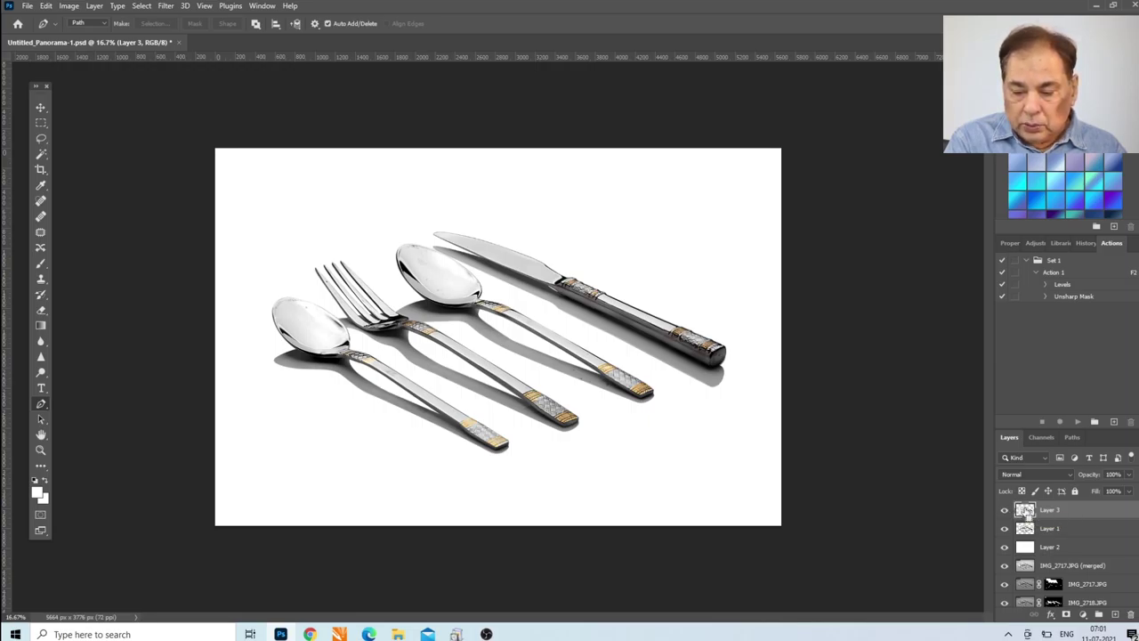
# Select the copy's pixels and delete the cutlery from Layer 1, leaving only shadows.
pyautogui.keyDown('ctrl'); pyautogui.click(1026, 510); pyautogui.keyUp('ctrl')
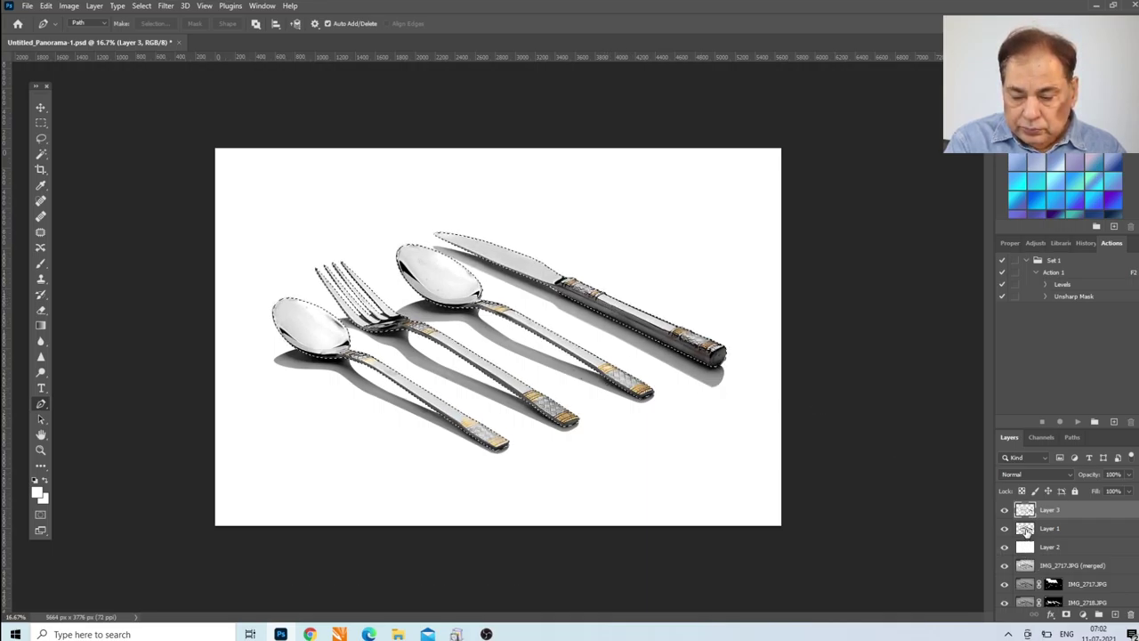
pyautogui.click(1025, 530)
pyautogui.click(1005, 511)
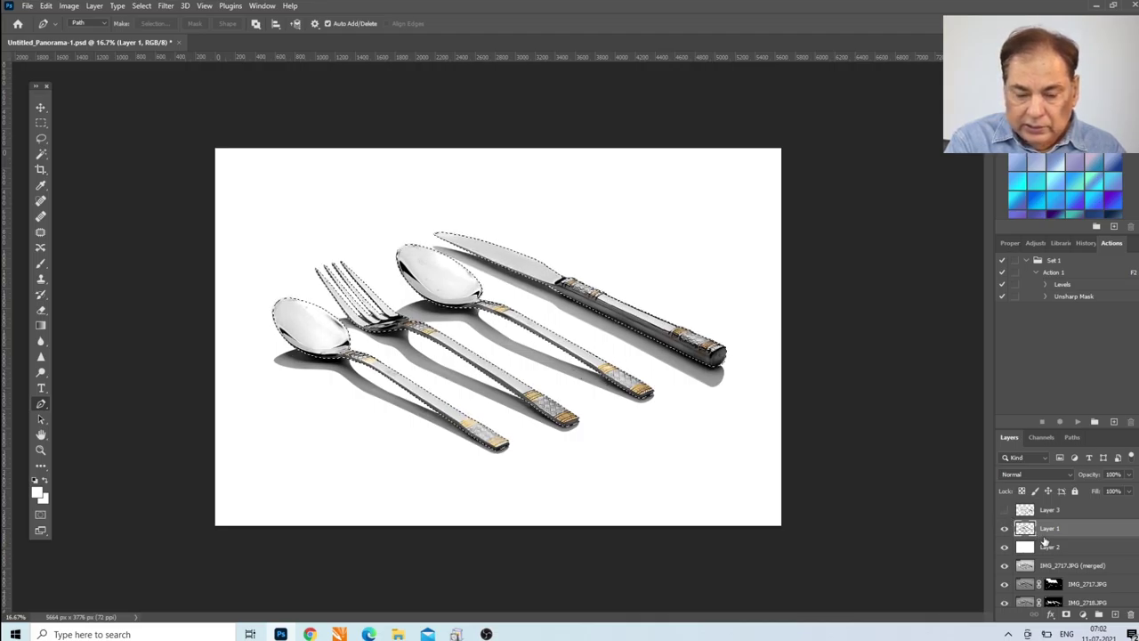
pyautogui.press('Delete')
pyautogui.hotkey('ctrl', 'd')
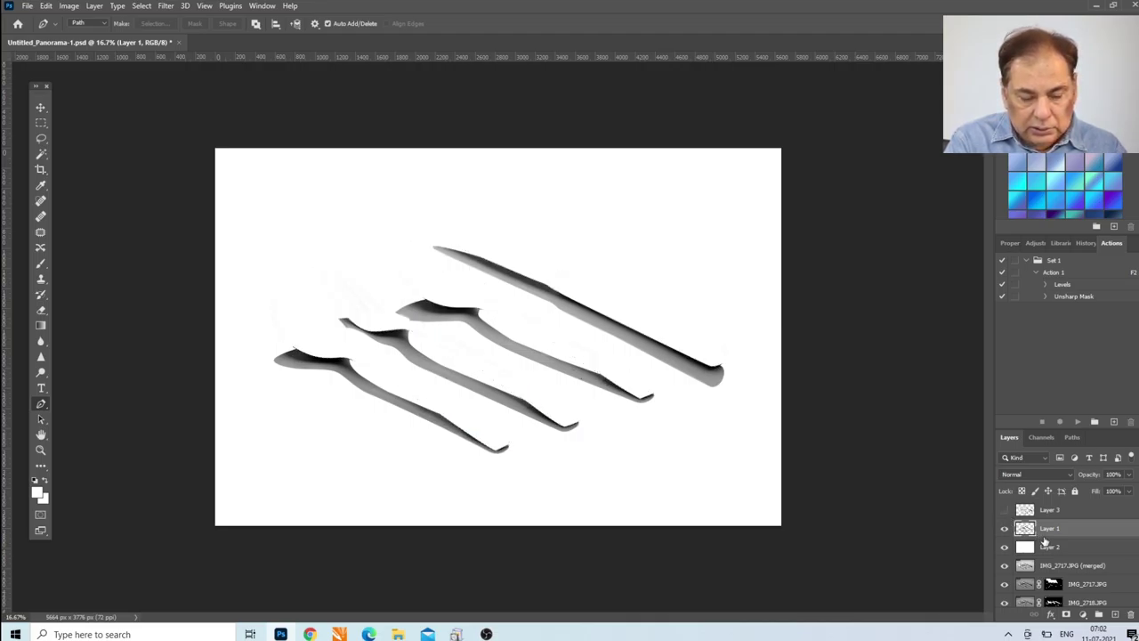
pyautogui.click(1005, 510)
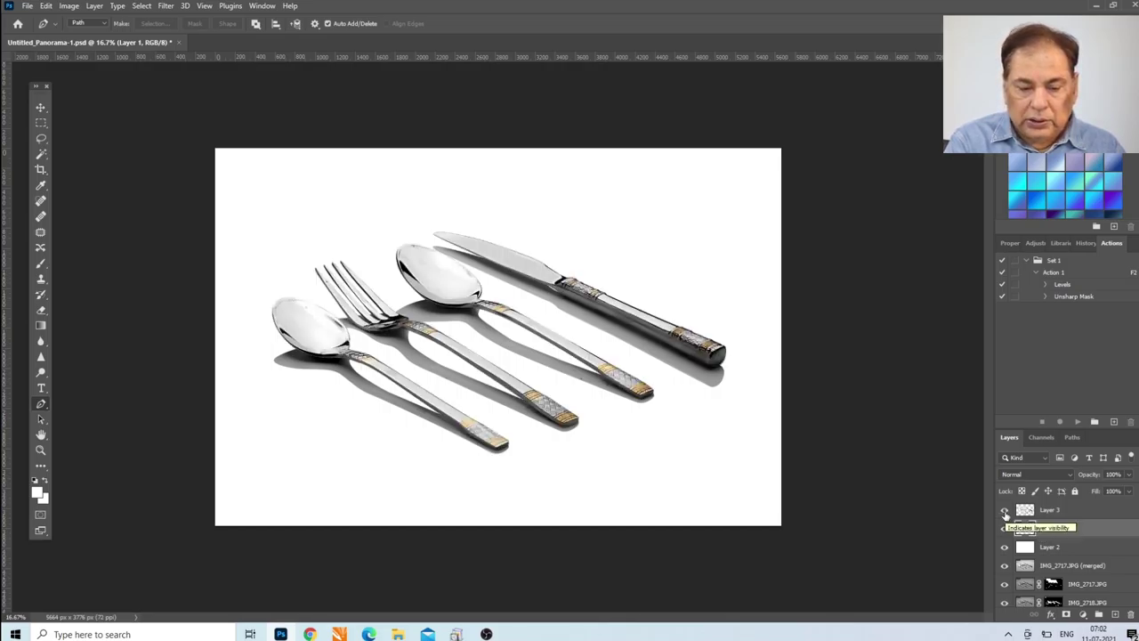
# Save the document as Untitled_Panorama-2a.psd and make Layer 3 the working layer.
pyautogui.doubleClick(1043, 525)
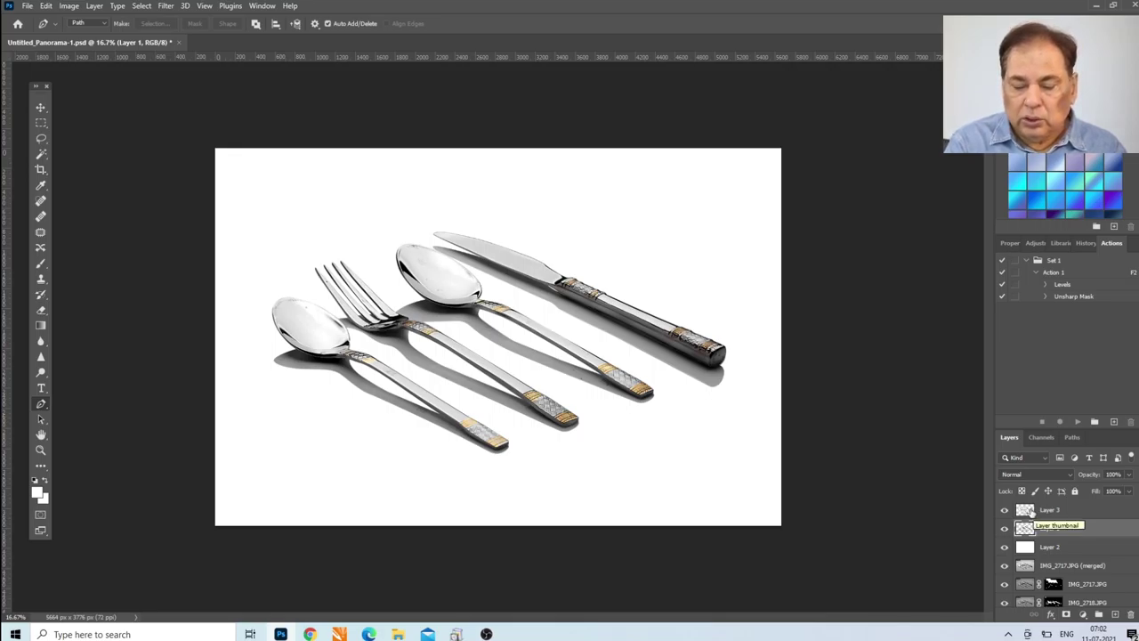
pyautogui.press('Escape')
pyautogui.hotkey('ctrl', 's')
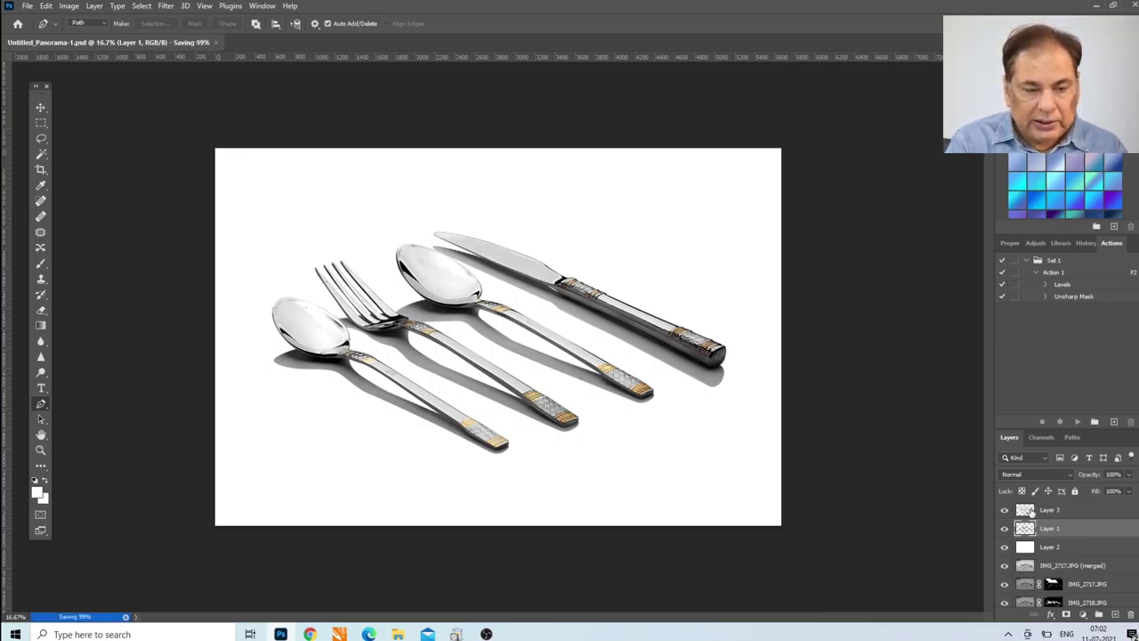
pyautogui.click(1031, 512)
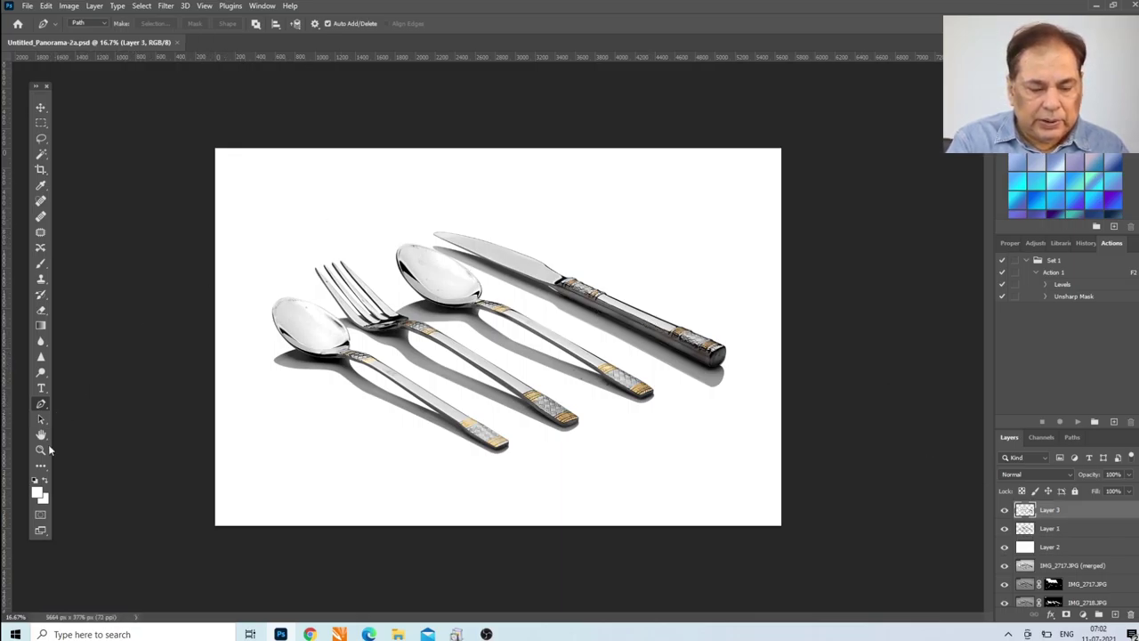
# Brighten Layer 3's highlights with Levels, setting the white input to 245.
pyautogui.click(40, 450)
pyautogui.click(471, 254)
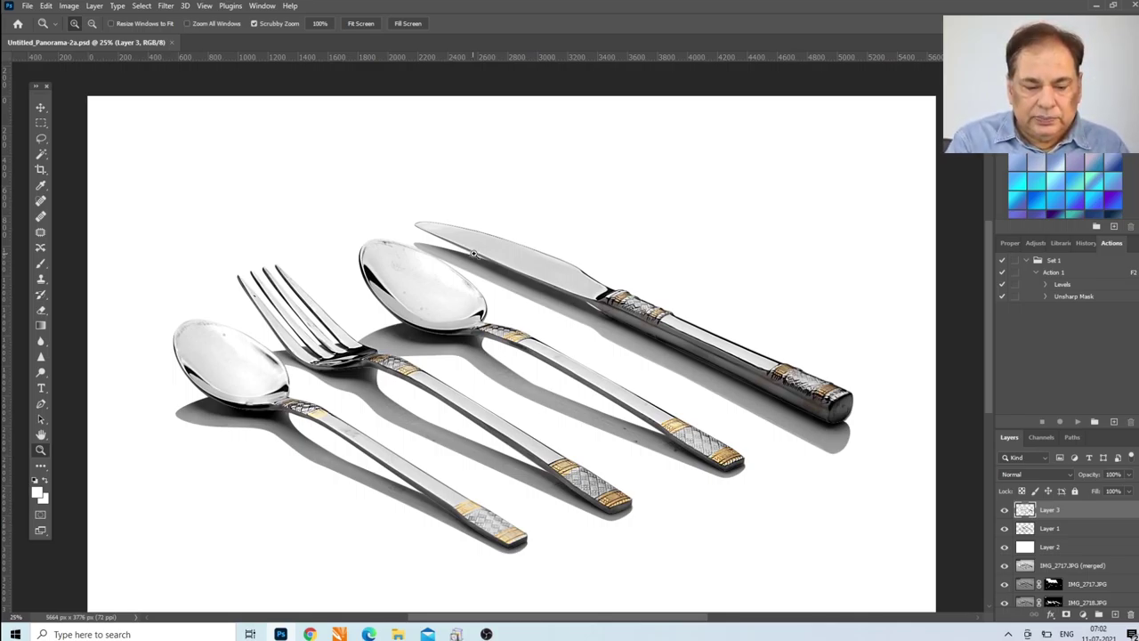
pyautogui.click(485, 254)
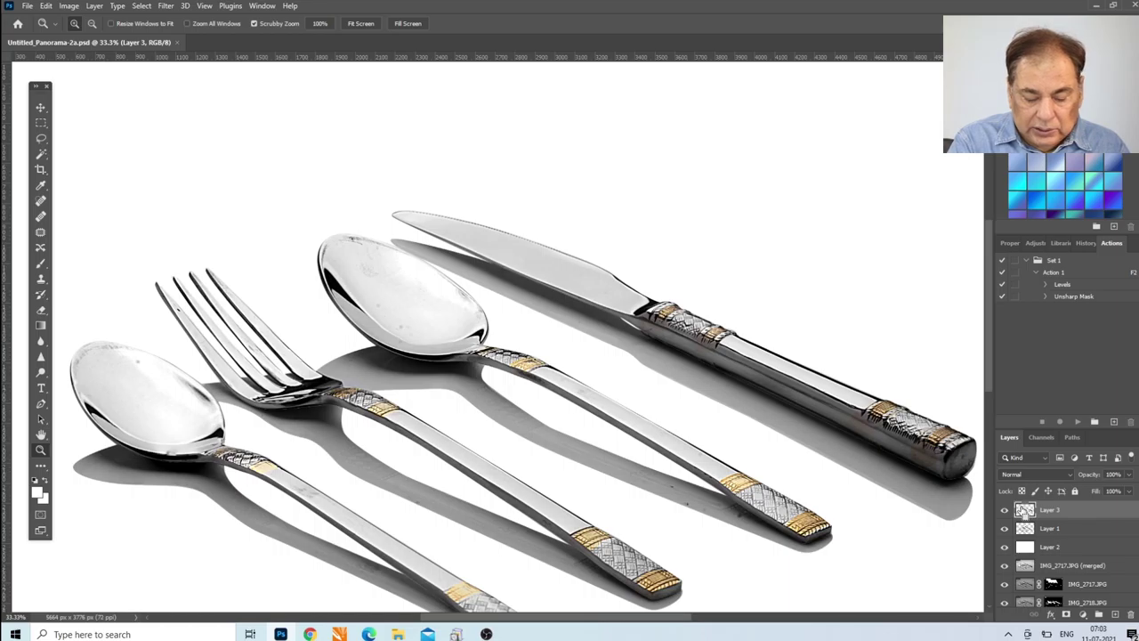
pyautogui.hotkey('ctrl', 'l')
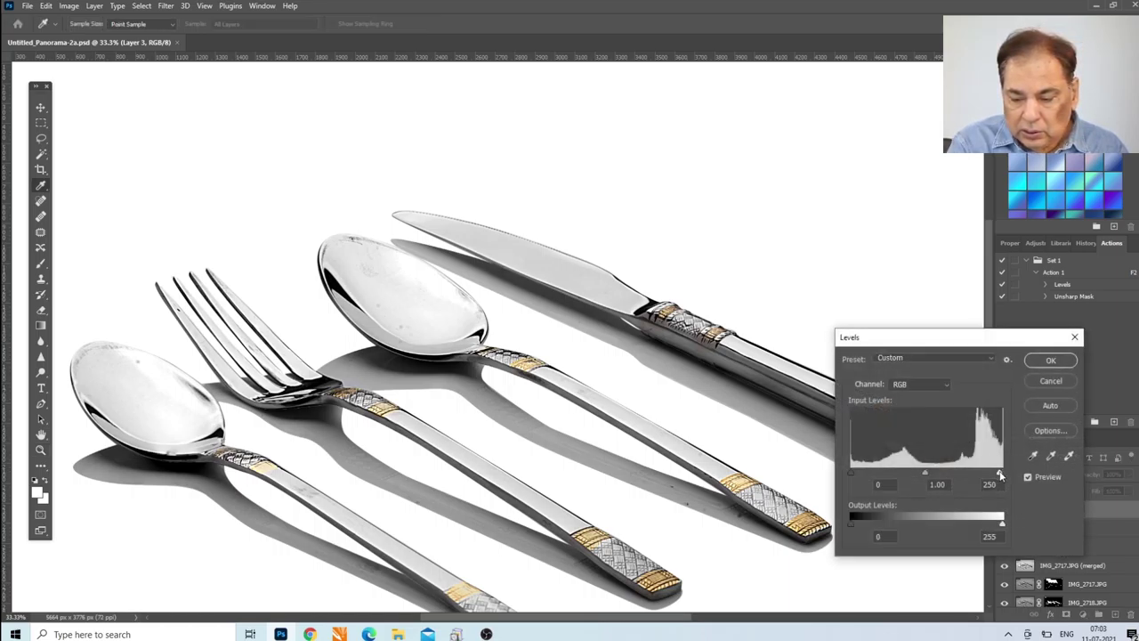
pyautogui.moveTo(984, 478); pyautogui.dragTo(974, 476)
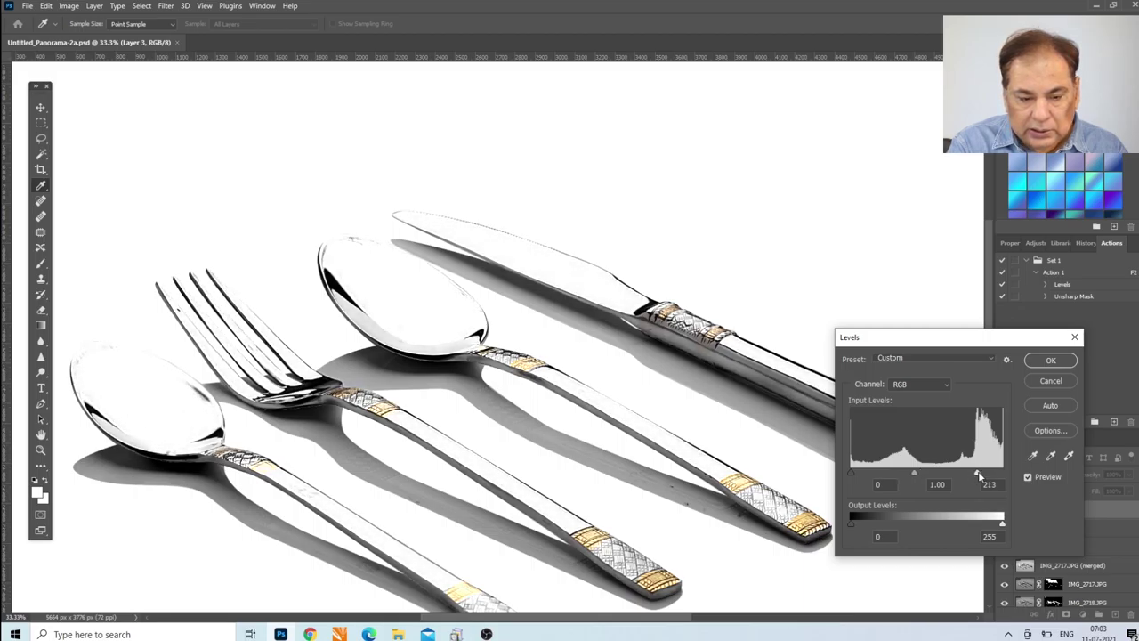
pyautogui.moveTo(983, 475); pyautogui.dragTo(998, 477)
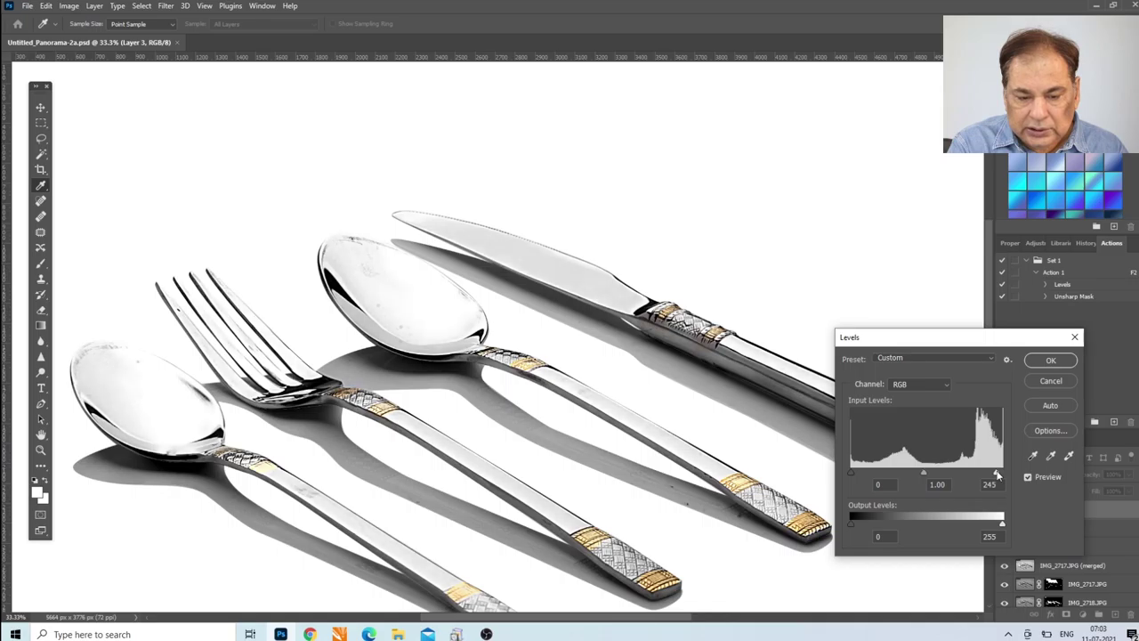
pyautogui.click(1051, 381)
pyautogui.press('z')
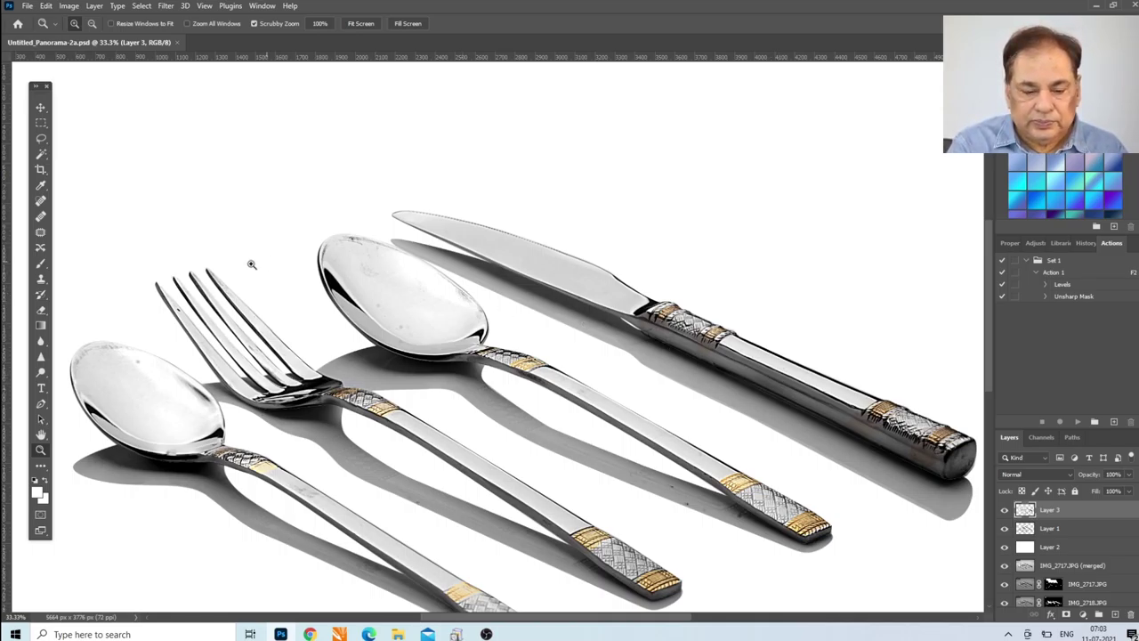
pyautogui.click(454, 230)
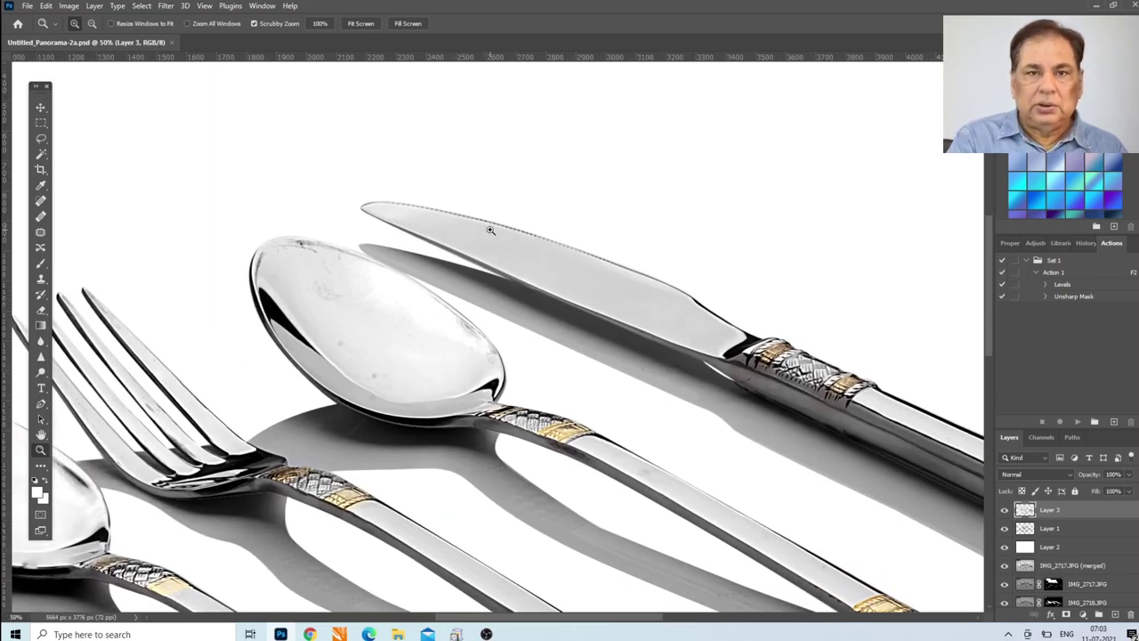
# Start a pen path at the knife bolster and trace the blade's top edge to the tip.
pyautogui.click(546, 235)
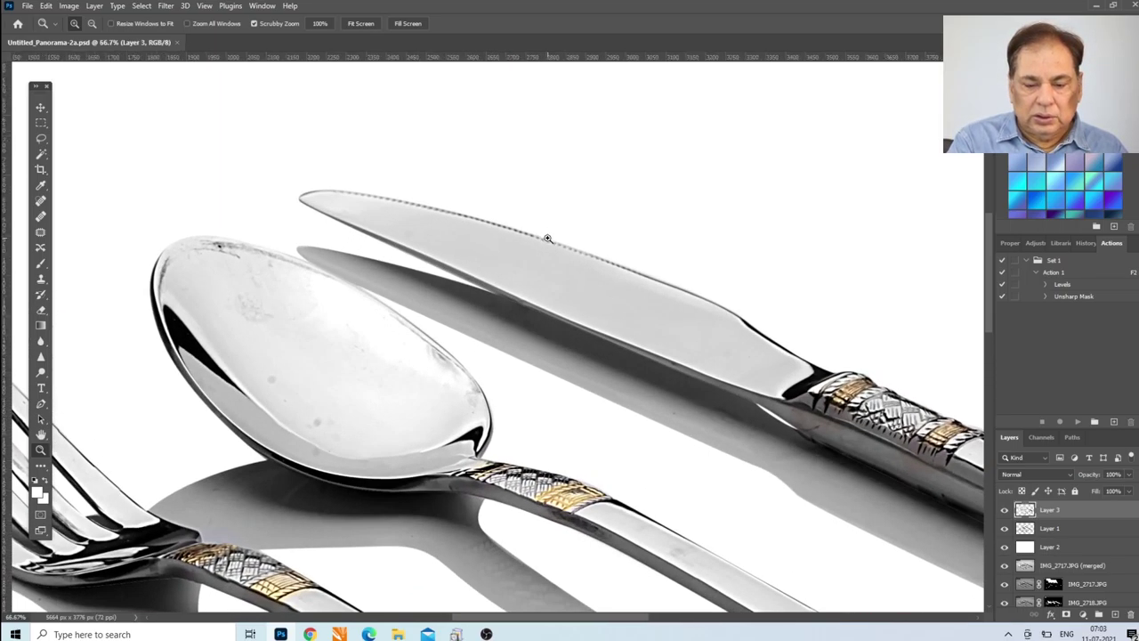
pyautogui.click(40, 403)
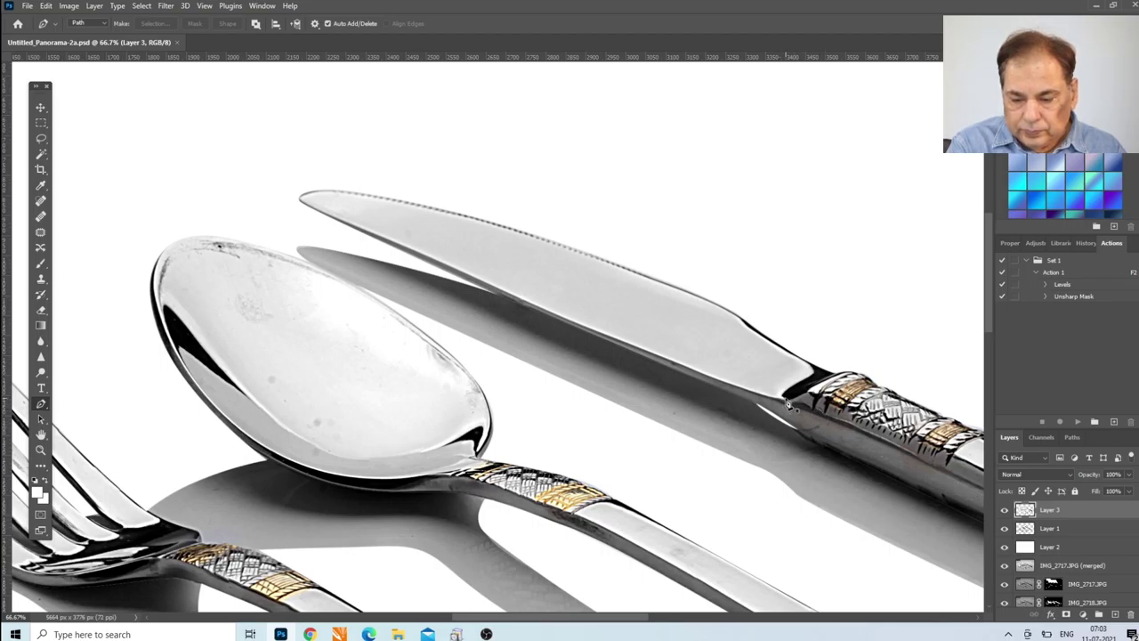
pyautogui.click(787, 405)
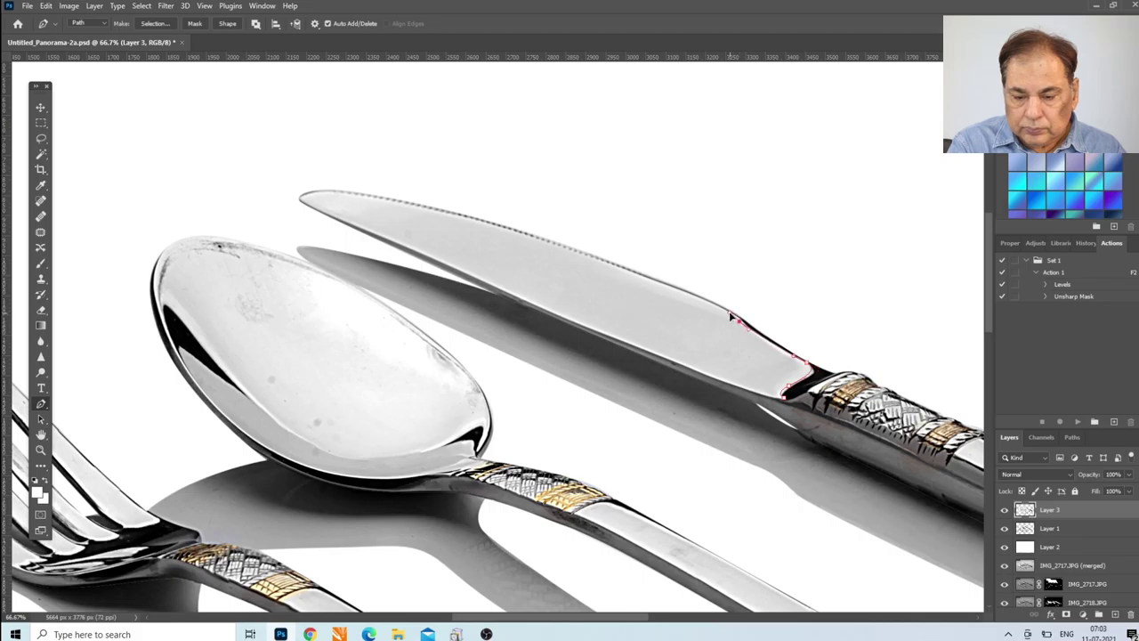
pyautogui.moveTo(573, 252); pyautogui.dragTo(557, 246)
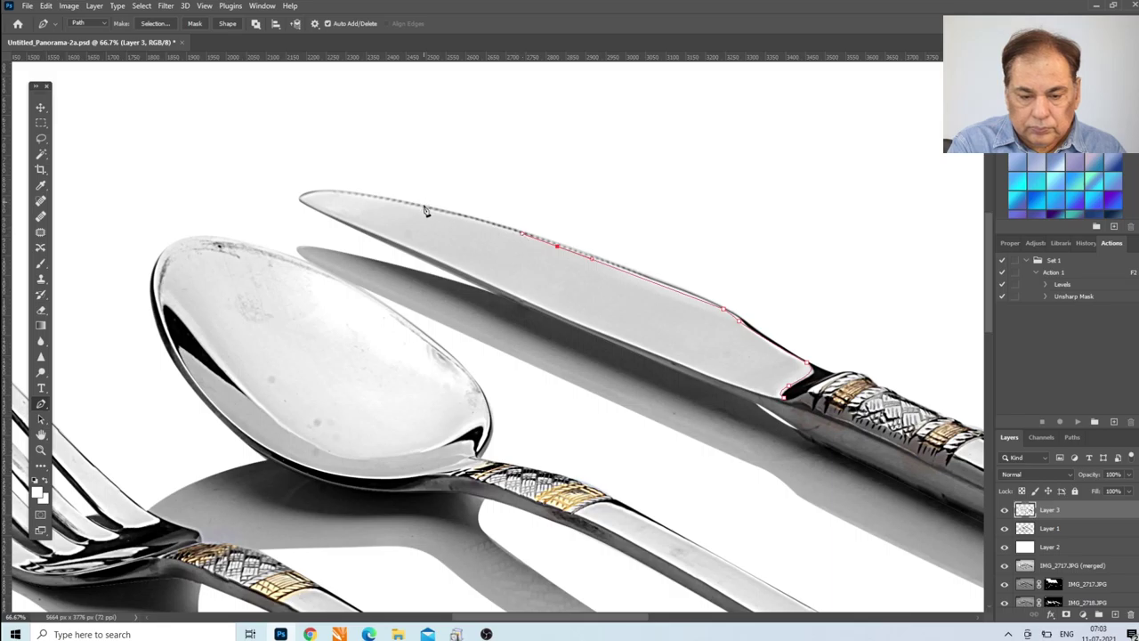
pyautogui.moveTo(413, 206); pyautogui.dragTo(384, 199)
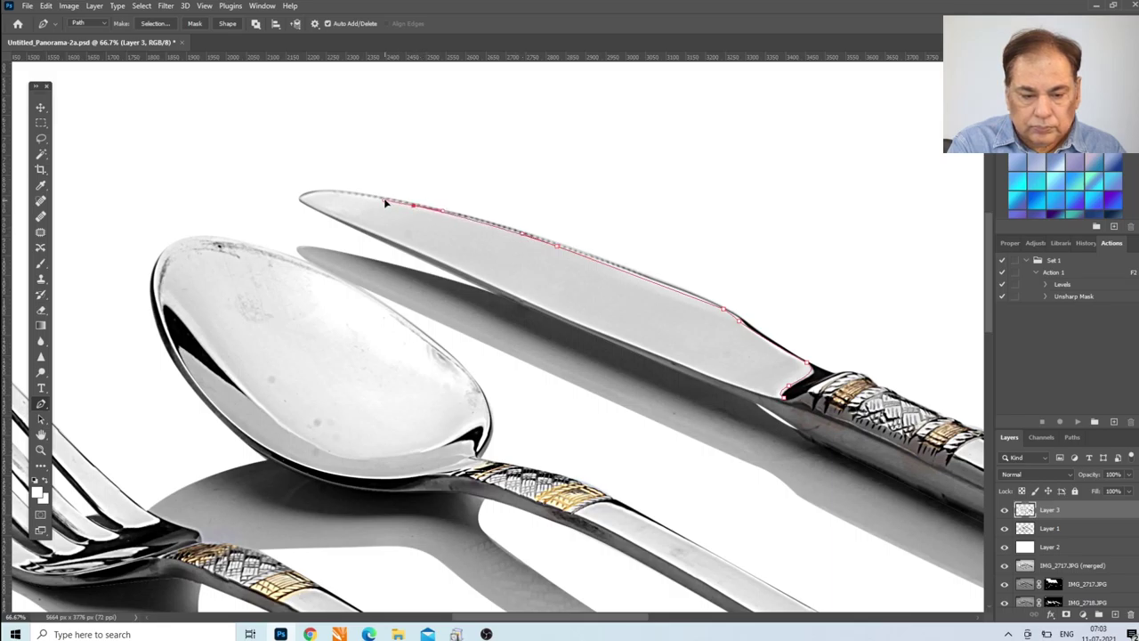
pyautogui.click(325, 192)
pyautogui.moveTo(326, 192); pyautogui.dragTo(316, 193)
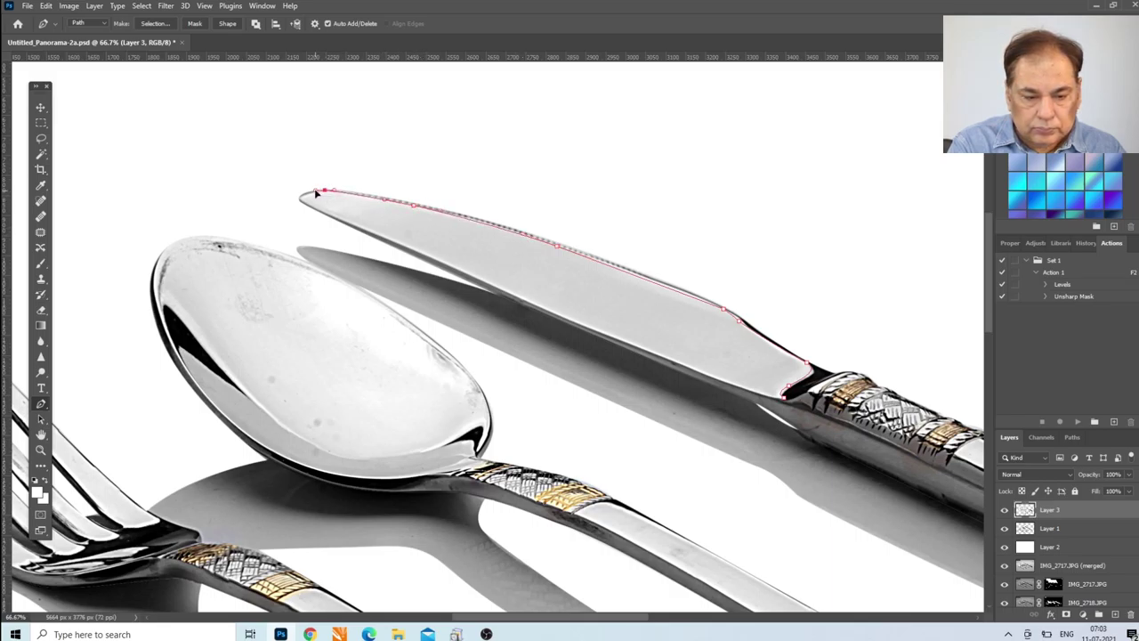
# Re-place the tip anchor, trace the lower blade edge back to the bolster, and load it as a selection.
pyautogui.hotkey('ctrl', 'z')
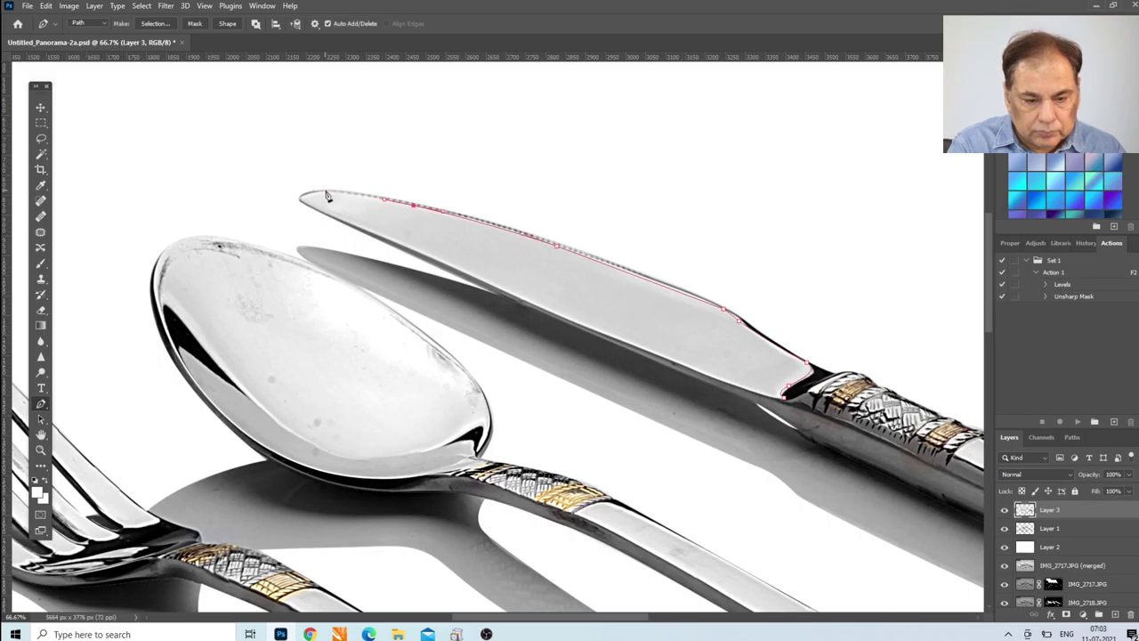
pyautogui.click(327, 191)
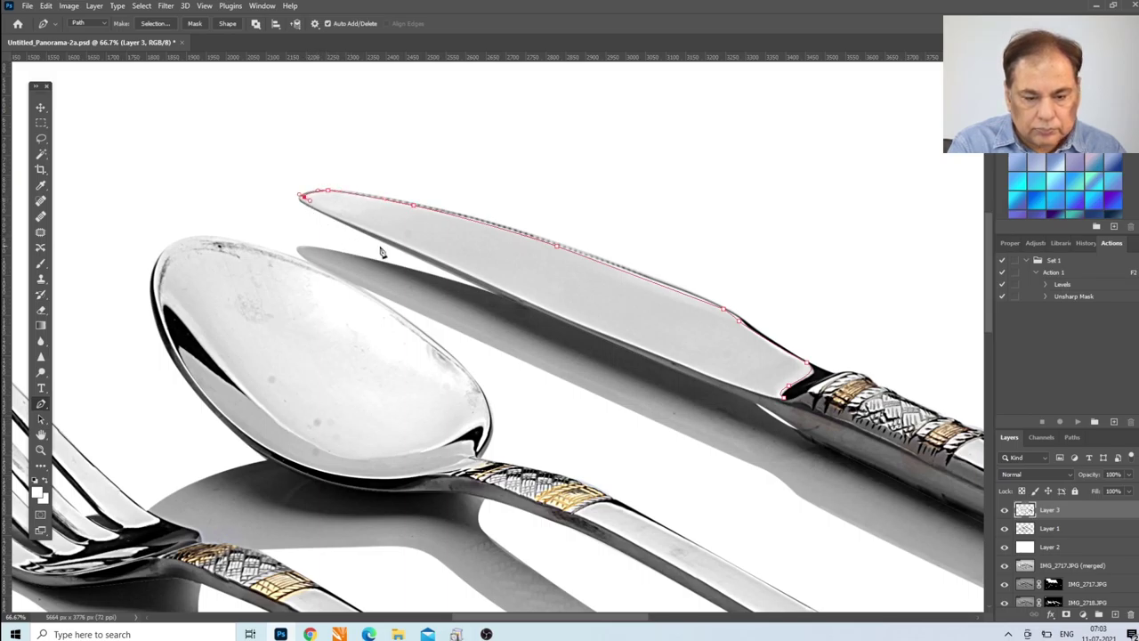
pyautogui.click(423, 256)
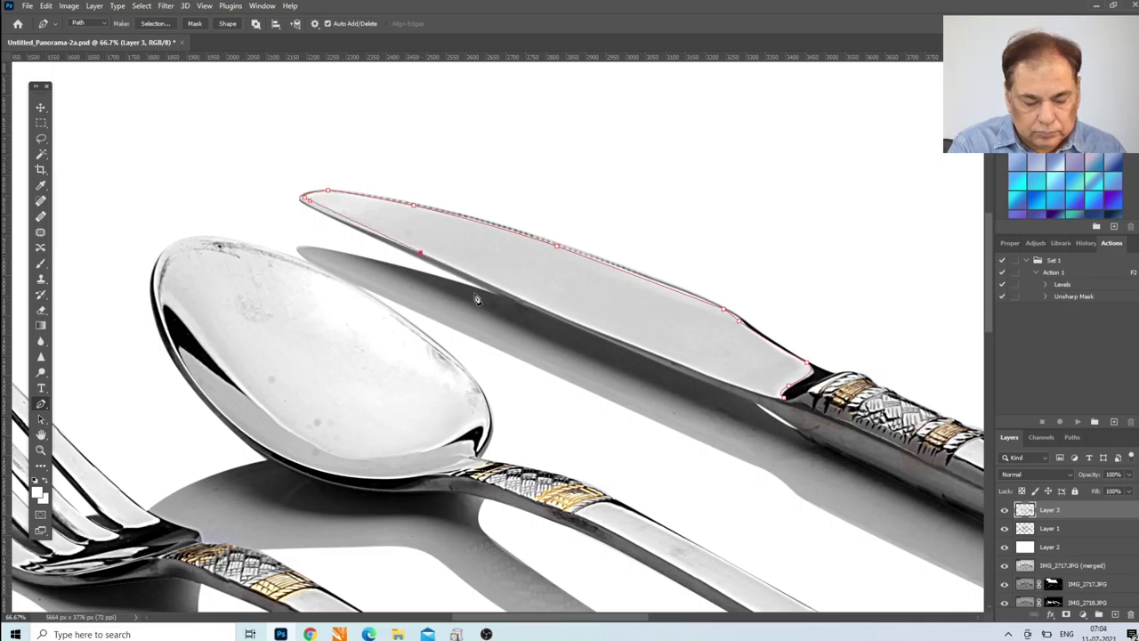
pyautogui.moveTo(558, 314); pyautogui.dragTo(574, 327)
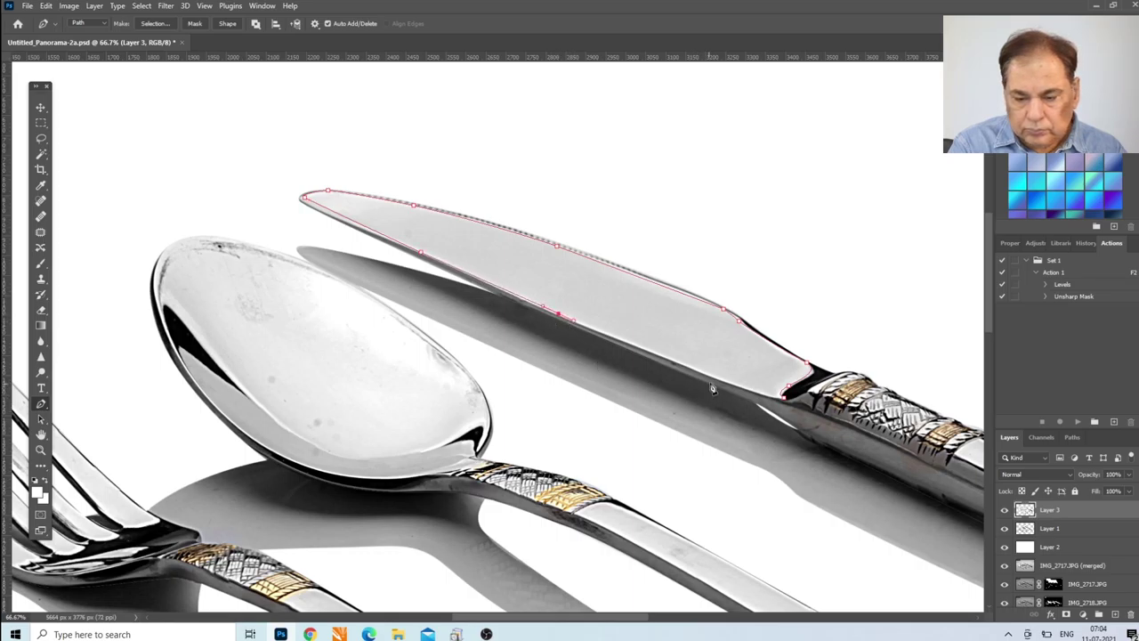
pyautogui.moveTo(720, 380); pyautogui.dragTo(737, 387)
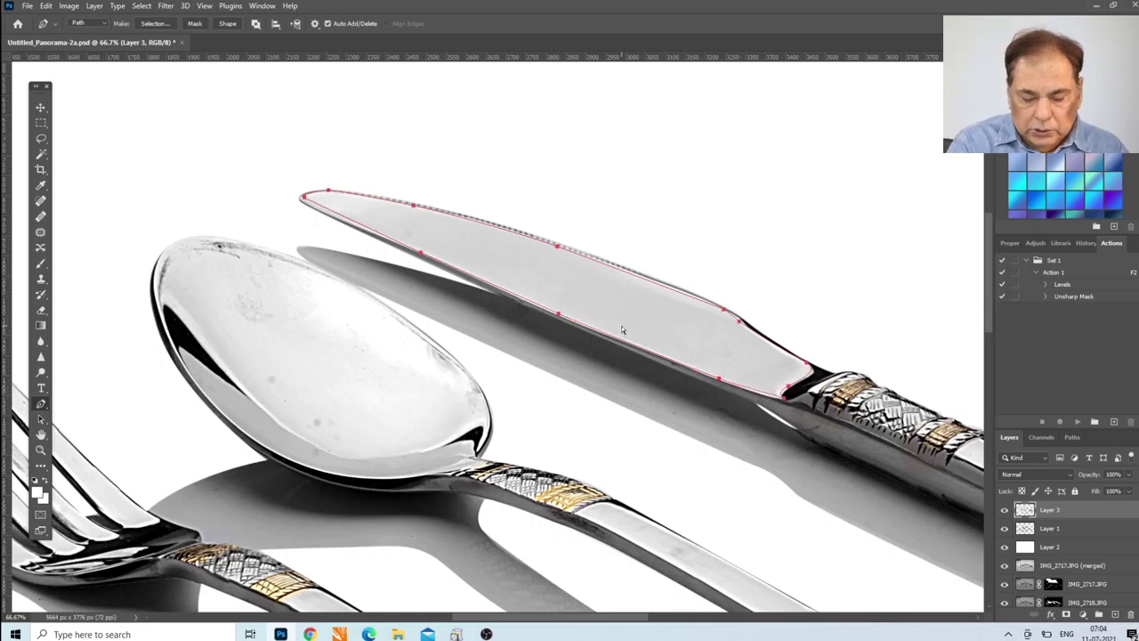
pyautogui.hotkey('ctrl', 'Return')
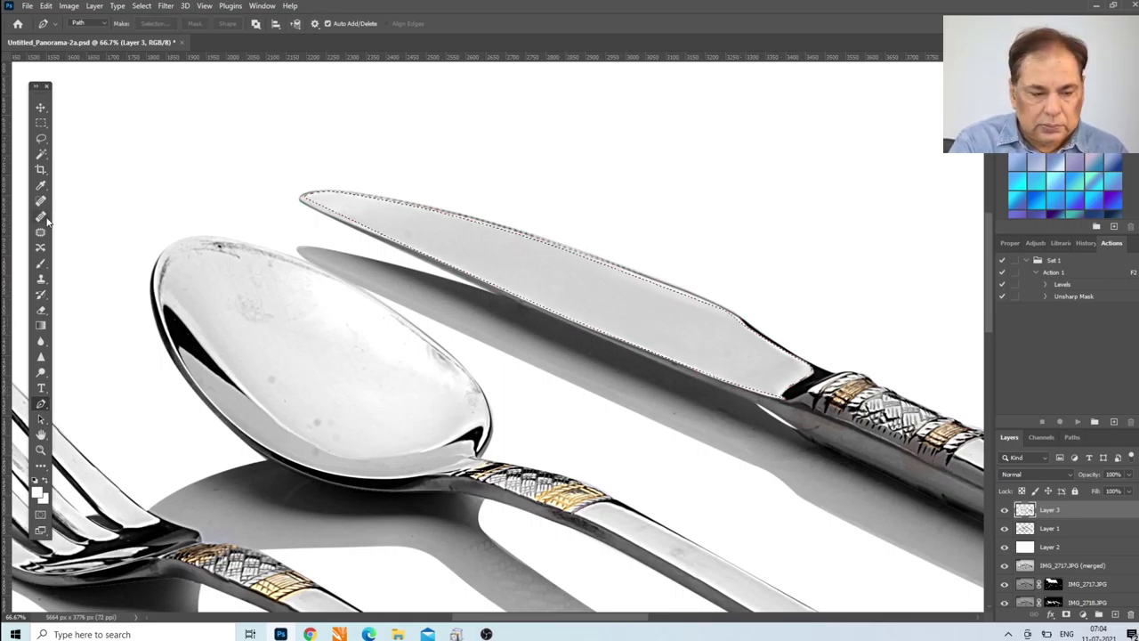
# Set up an enlarged soft brush at 30% opacity and add new Layers 4 and 5.
pyautogui.click(40, 262)
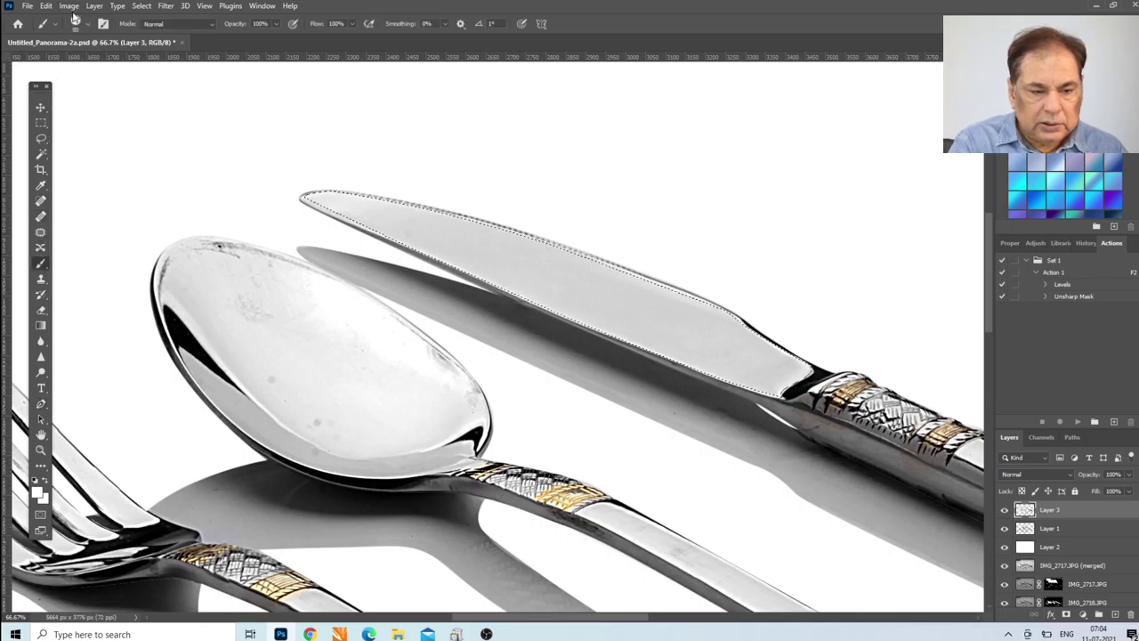
pyautogui.click(83, 25)
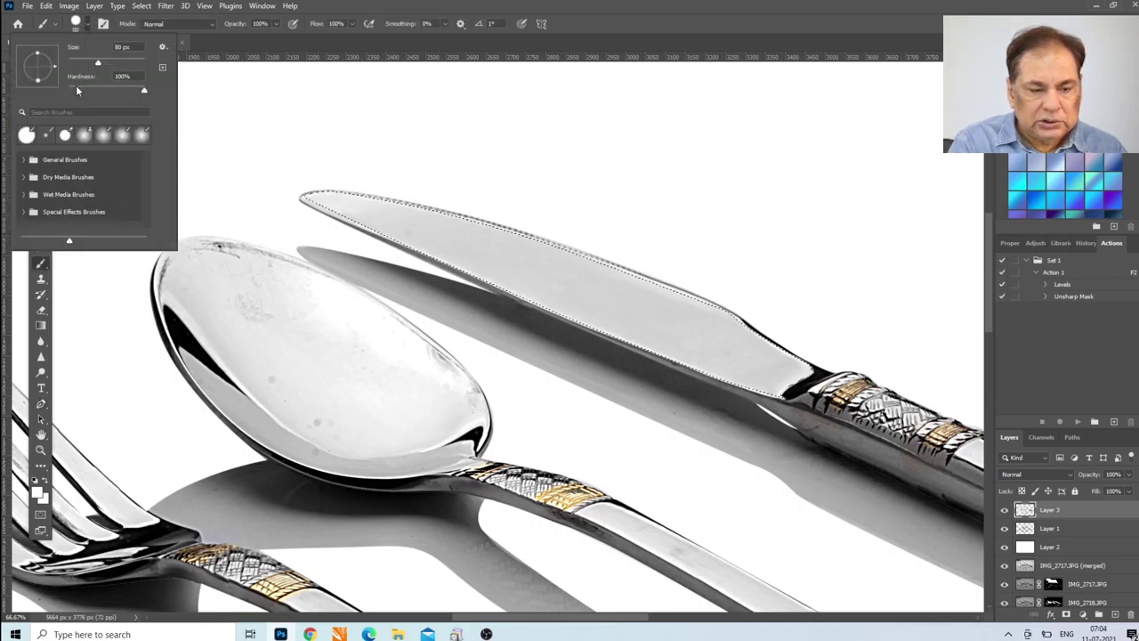
pyautogui.click(275, 24)
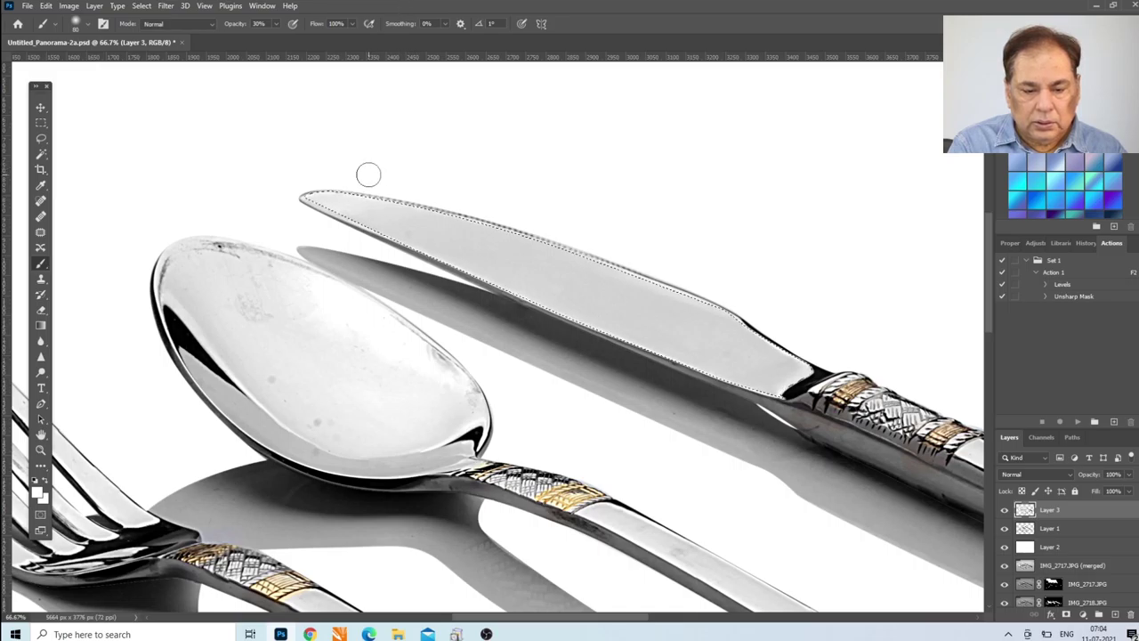
pyautogui.press(']')
pyautogui.press(']')
pyautogui.press(']')
pyautogui.press(']')
pyautogui.press(']')
pyautogui.press(']')
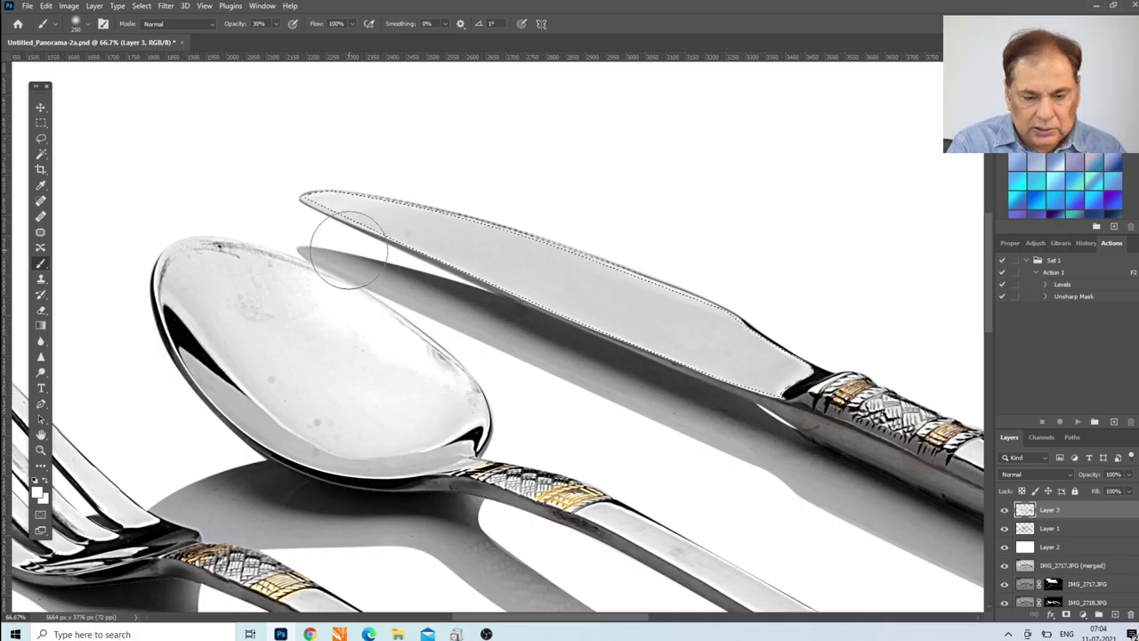
pyautogui.click(1115, 614)
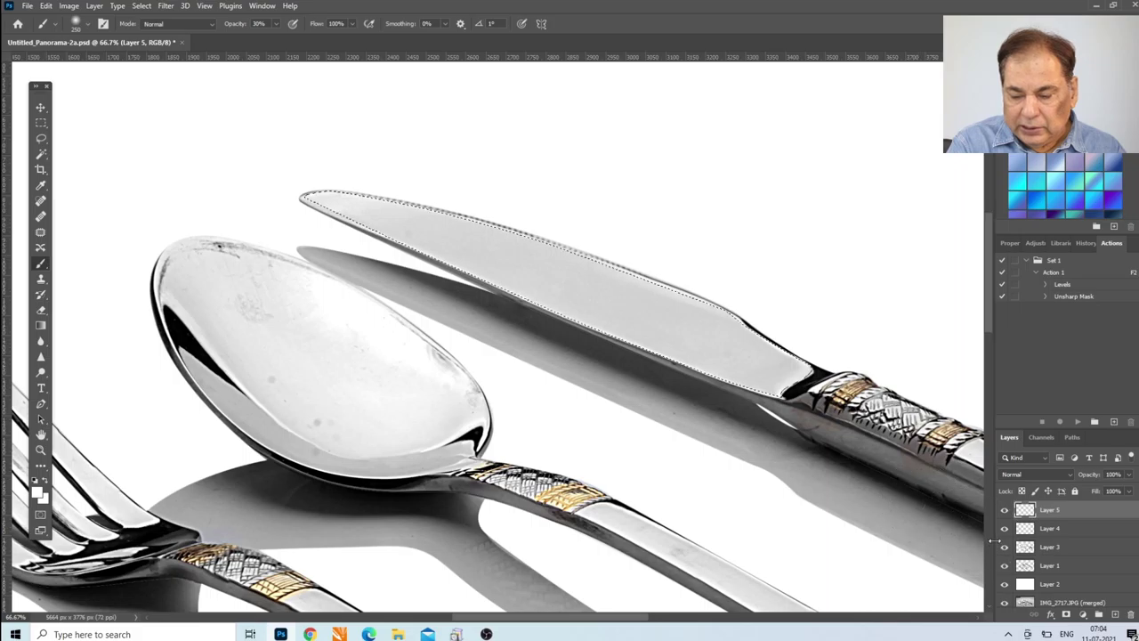
# Delete Layer 5, paint white at 30% over the selected blade on Layer 4, then deselect.
pyautogui.click(1130, 615)
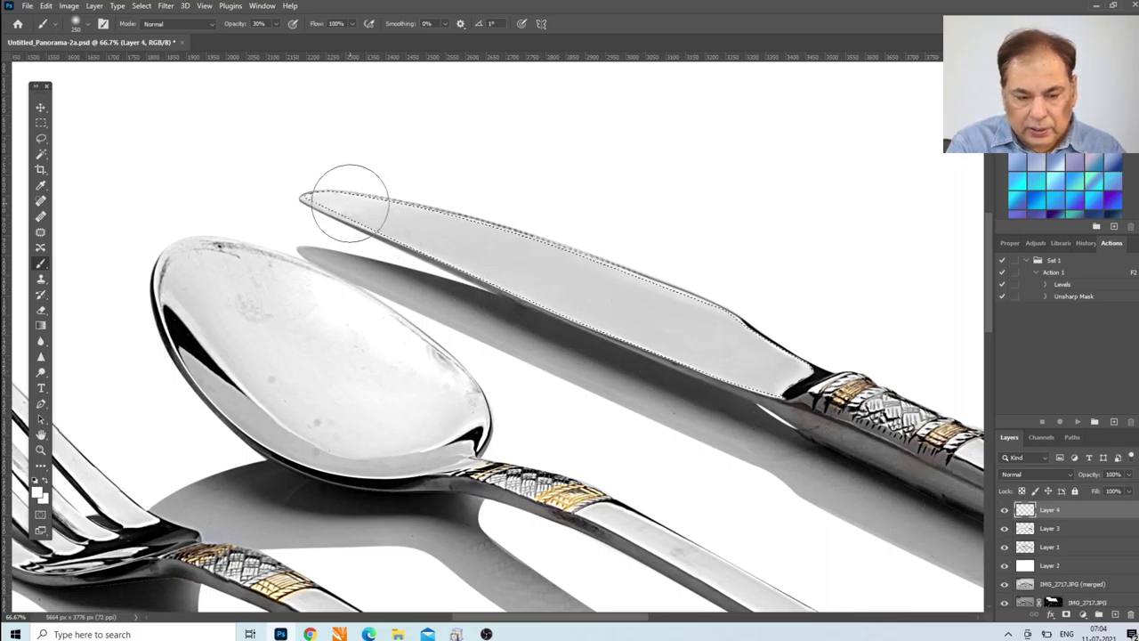
pyautogui.moveTo(343, 199)
pyautogui.mouseDown()
pyautogui.moveTo(746, 360)
pyautogui.moveTo(331, 203)
pyautogui.mouseUp()
pyautogui.moveTo(597, 276)
pyautogui.mouseDown()
pyautogui.moveTo(309, 179)
pyautogui.moveTo(732, 346)
pyautogui.moveTo(331, 190)
pyautogui.moveTo(472, 229)
pyautogui.moveTo(764, 355)
pyautogui.moveTo(284, 190)
pyautogui.moveTo(320, 214)
pyautogui.mouseUp()
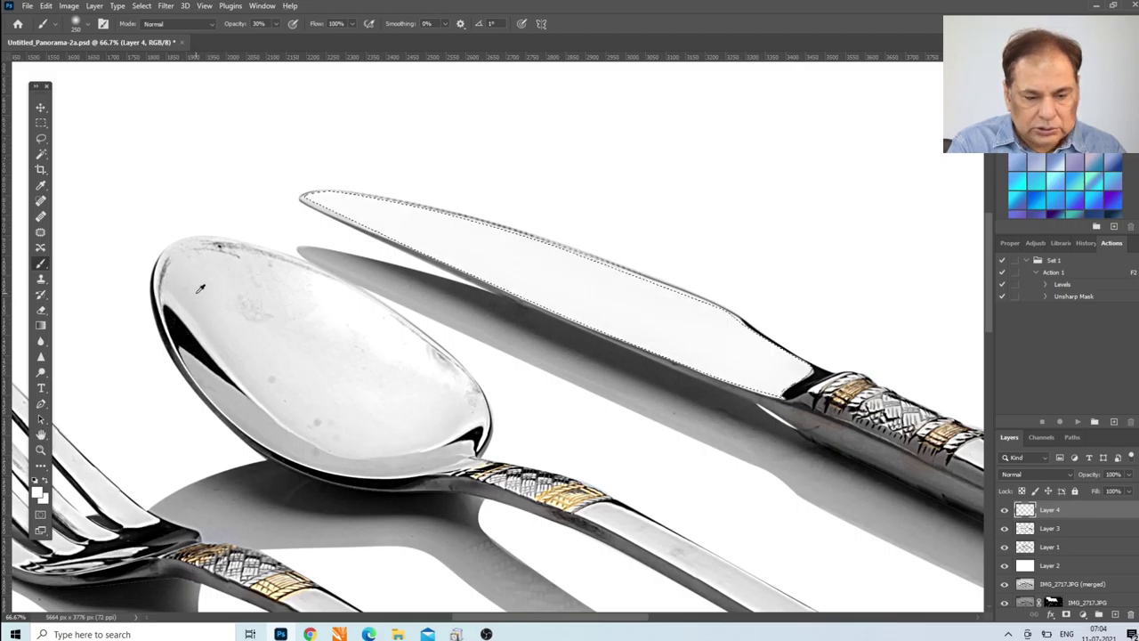
pyautogui.keyDown('alt'); pyautogui.click(201, 287); pyautogui.keyUp('alt')
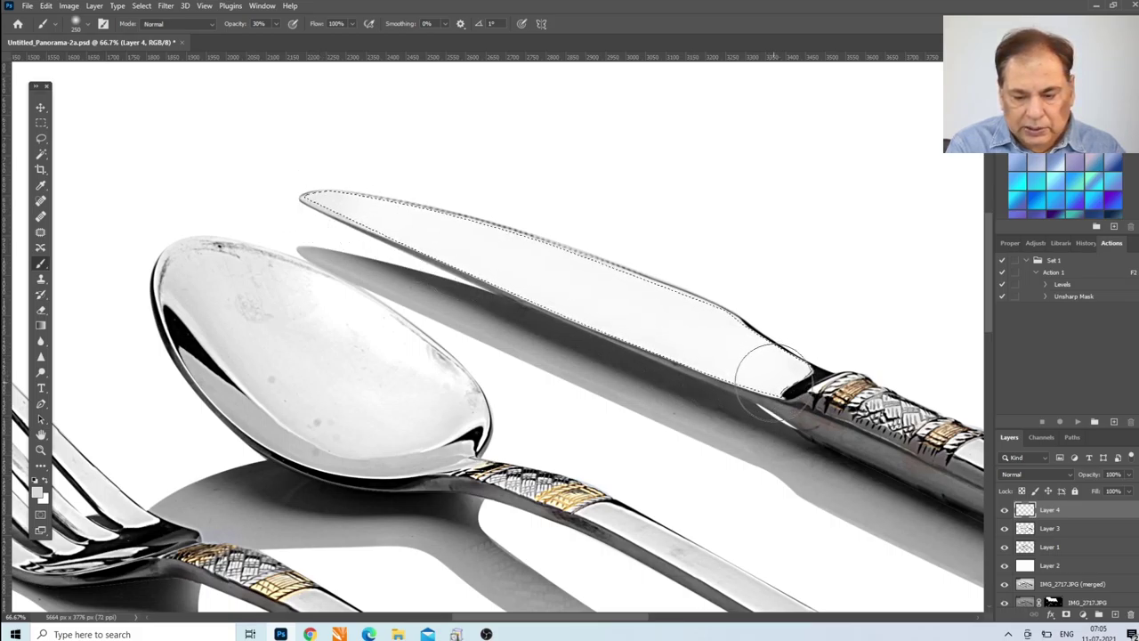
pyautogui.moveTo(771, 370); pyautogui.dragTo(385, 222)
pyautogui.hotkey('ctrl', 'd')
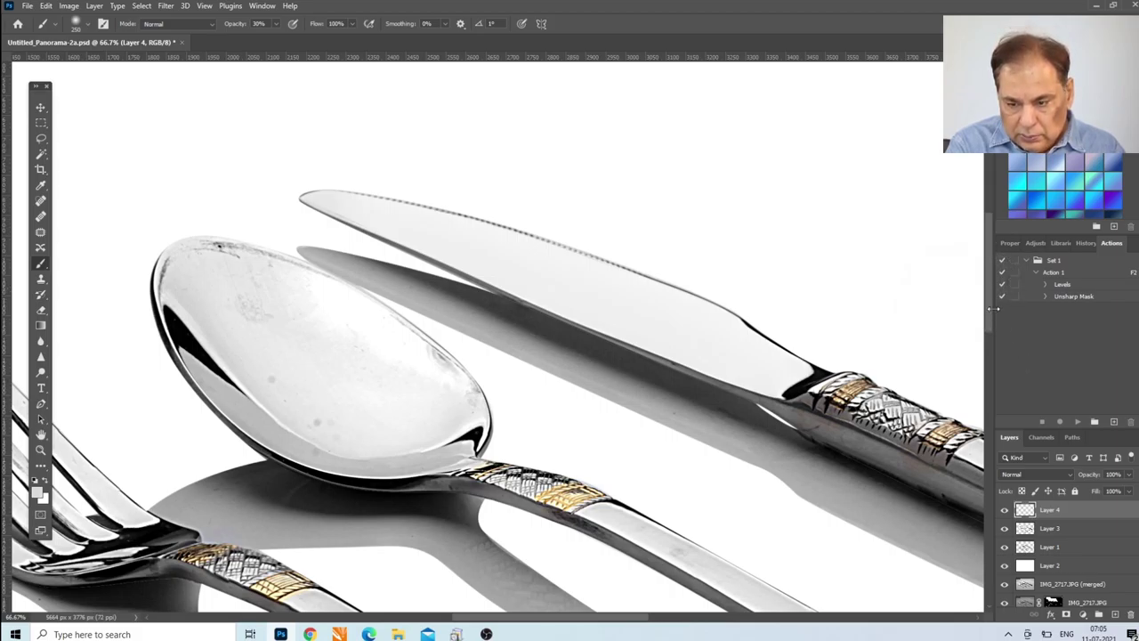
# Trace a closed pen path around the knife handle's plain middle section and load it as a selection.
pyautogui.scroll(-2, 989, 312)
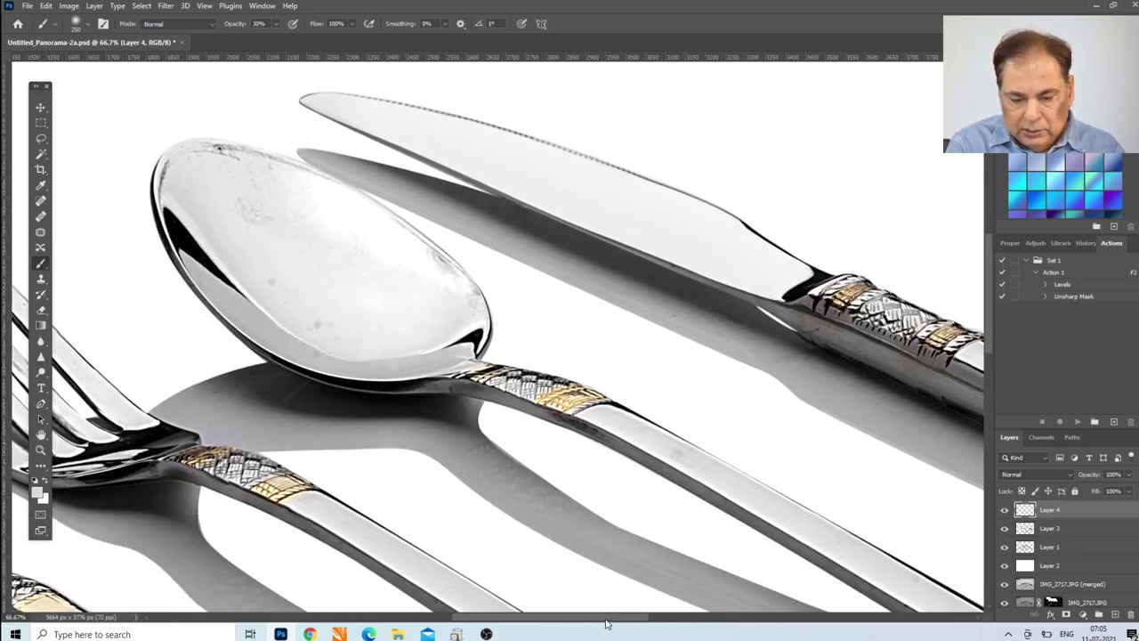
pyautogui.moveTo(606, 624); pyautogui.dragTo(694, 630)
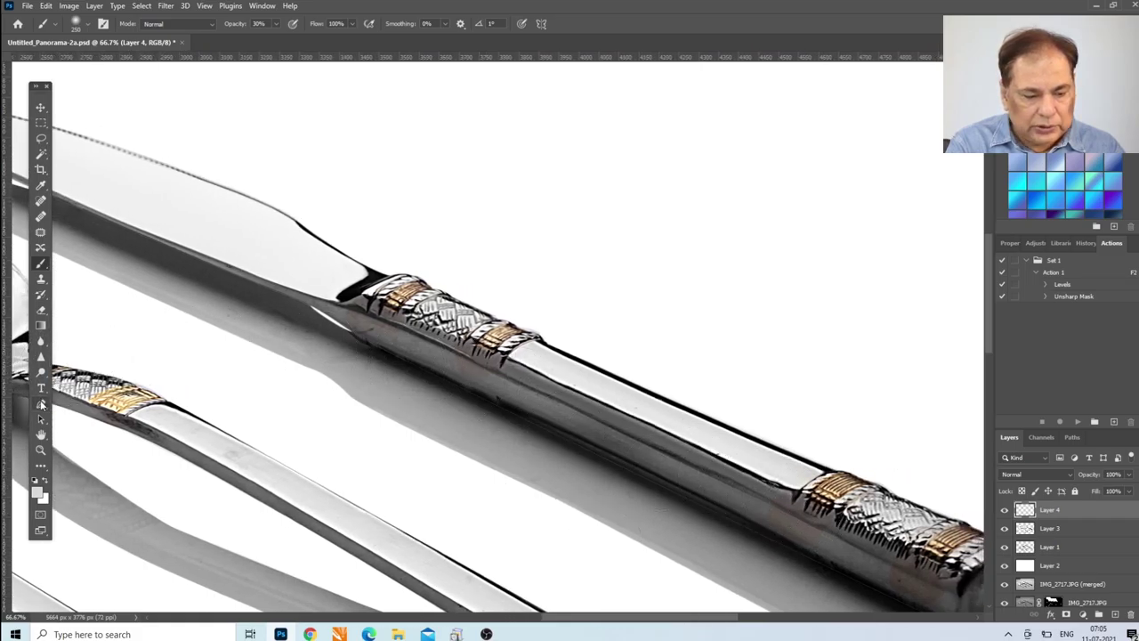
pyautogui.click(41, 405)
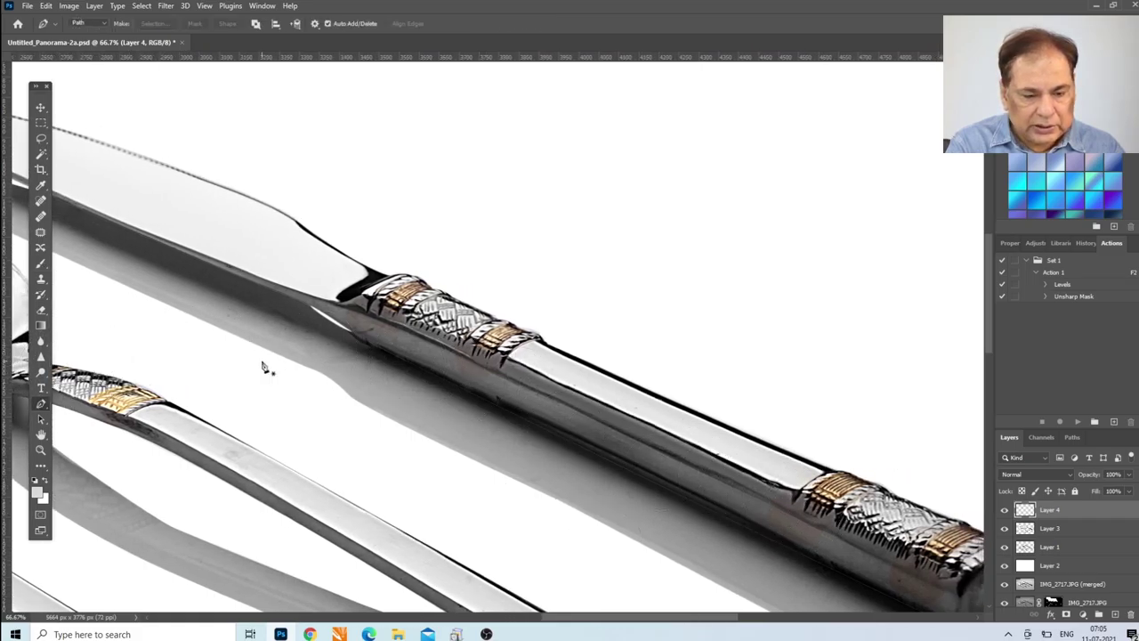
pyautogui.click(511, 359)
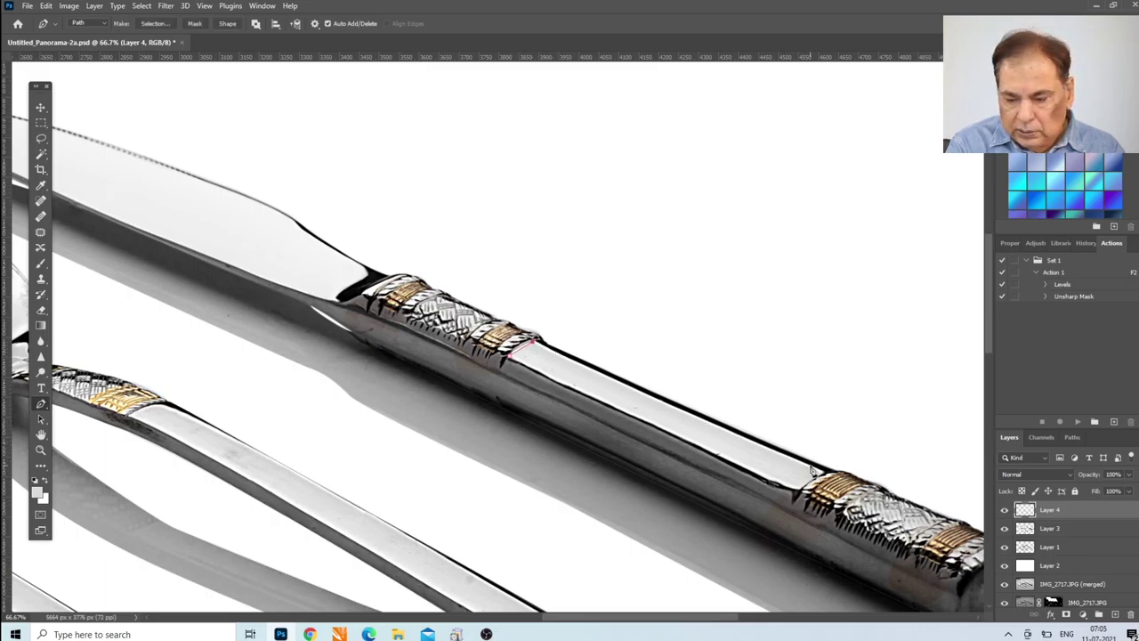
pyautogui.click(821, 473)
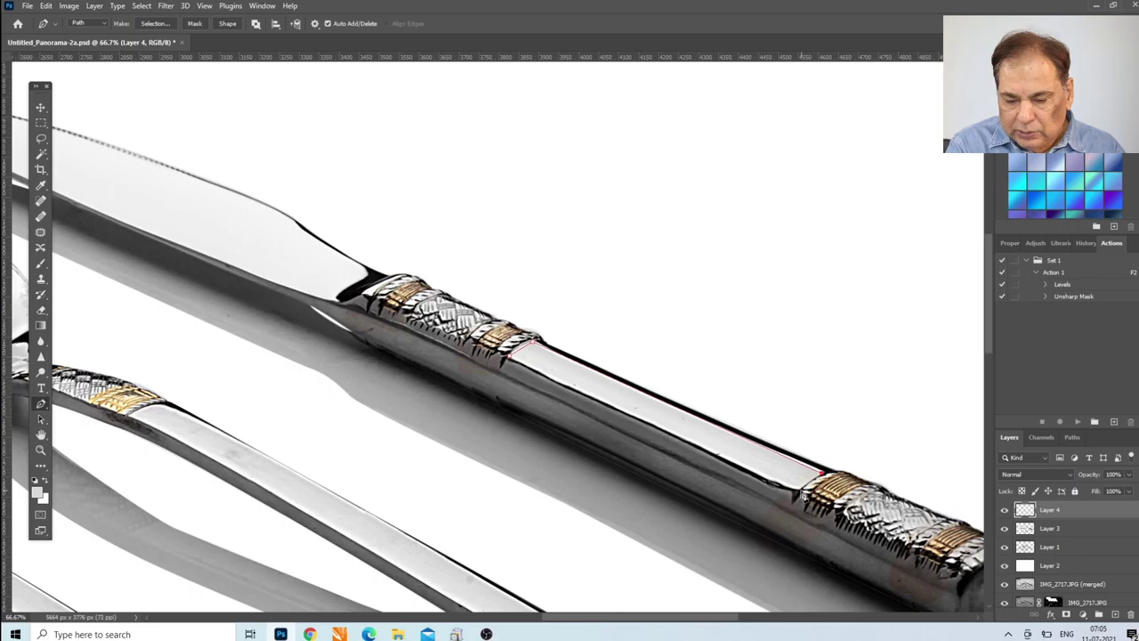
pyautogui.click(766, 481)
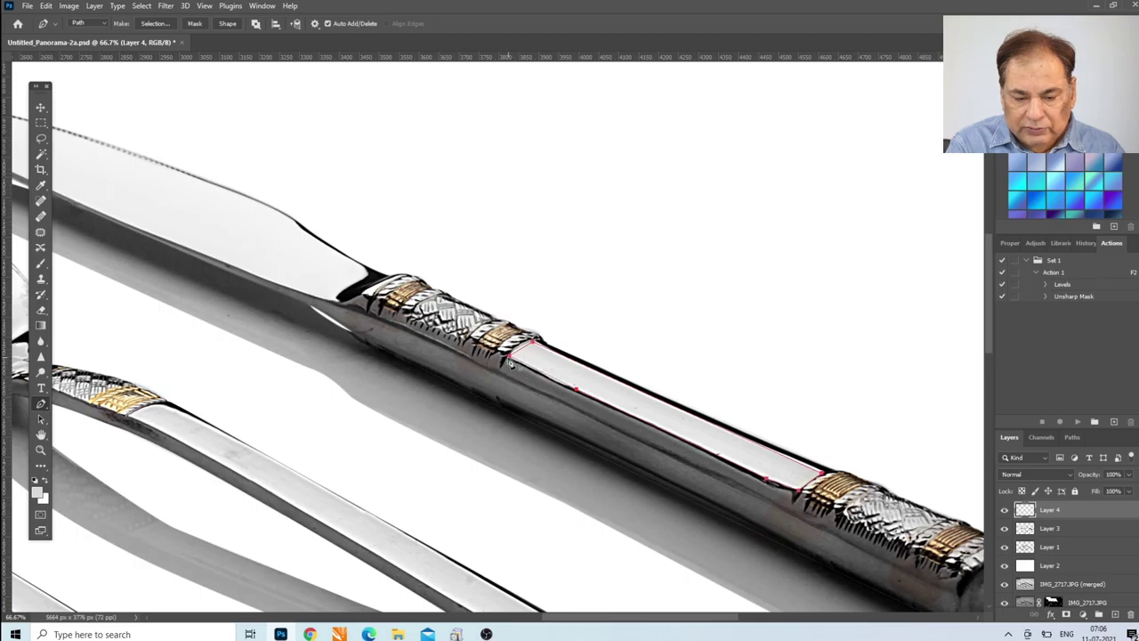
pyautogui.click(511, 358)
pyautogui.hotkey('ctrl', 'Return')
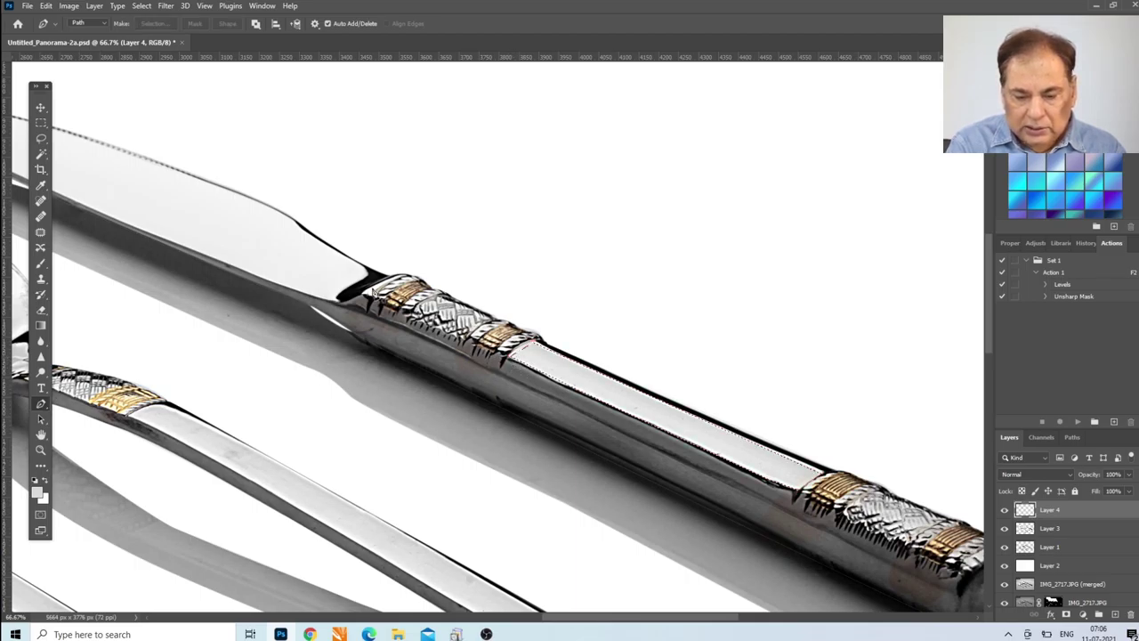
pyautogui.click(40, 263)
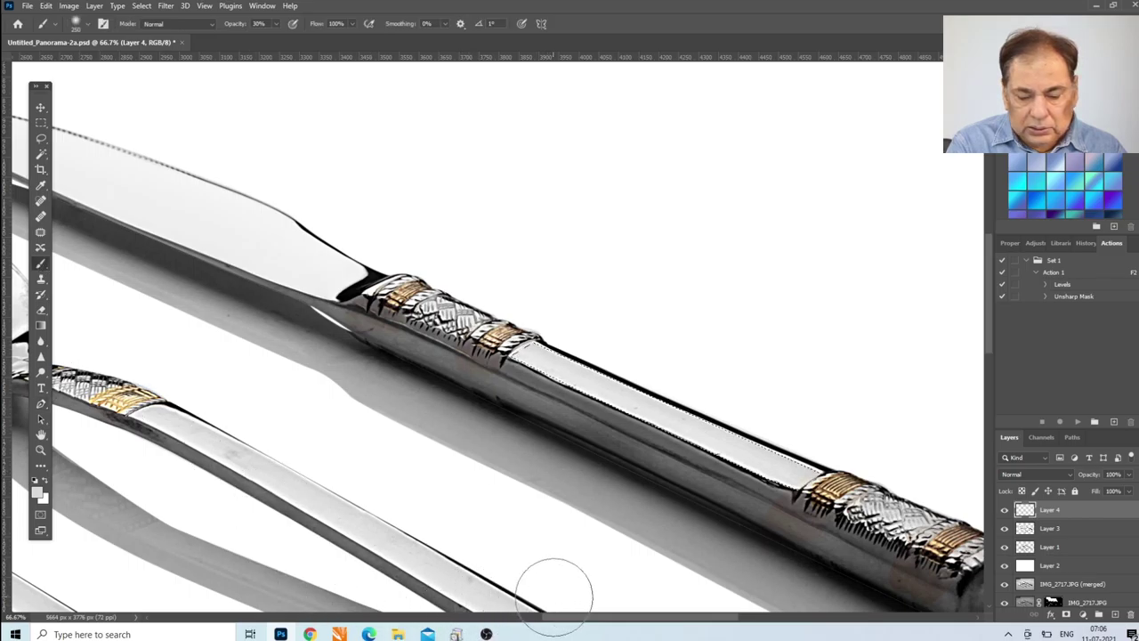
# Lighten the knife handle's middle section with a smaller soft brush, panning along the knife.
pyautogui.moveTo(570, 621); pyautogui.dragTo(519, 621)
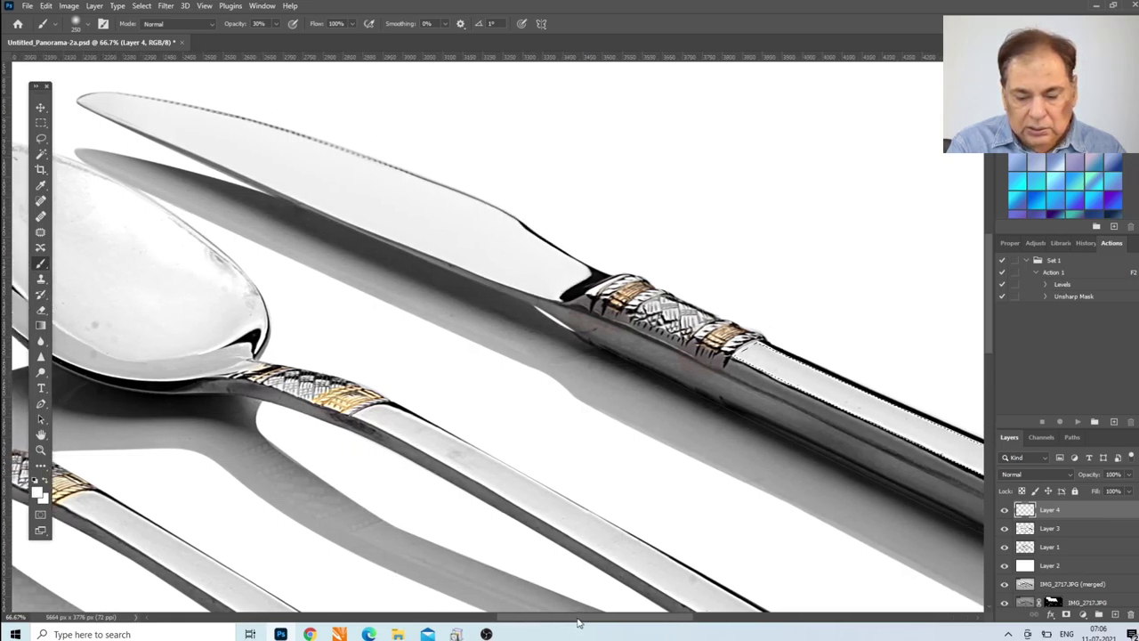
pyautogui.moveTo(558, 623); pyautogui.dragTo(631, 623)
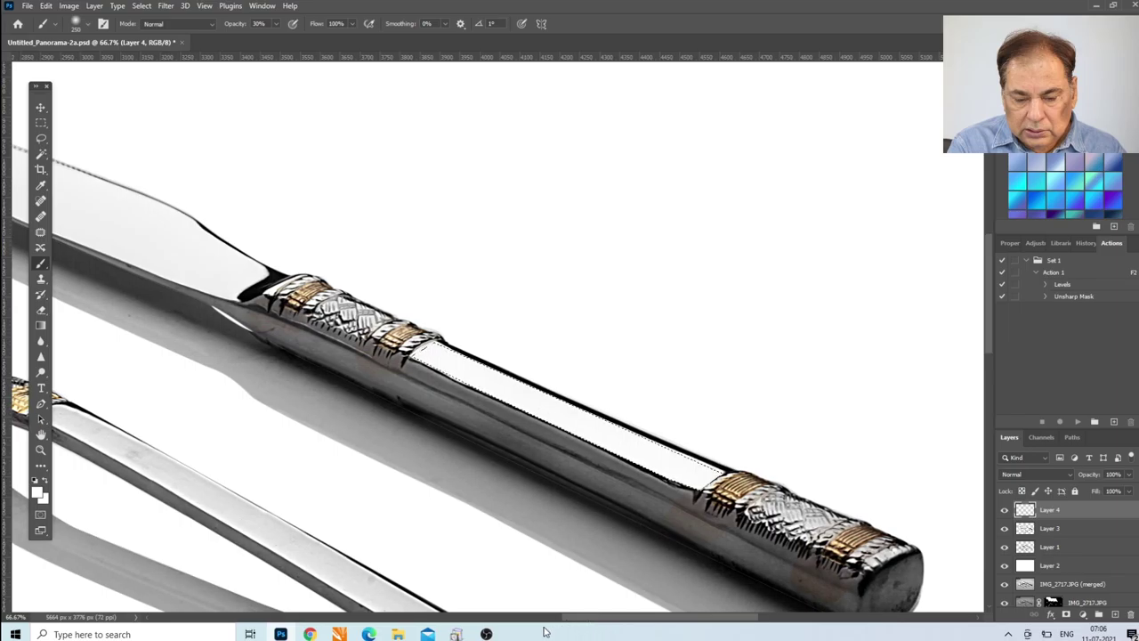
pyautogui.moveTo(566, 620); pyautogui.dragTo(528, 623)
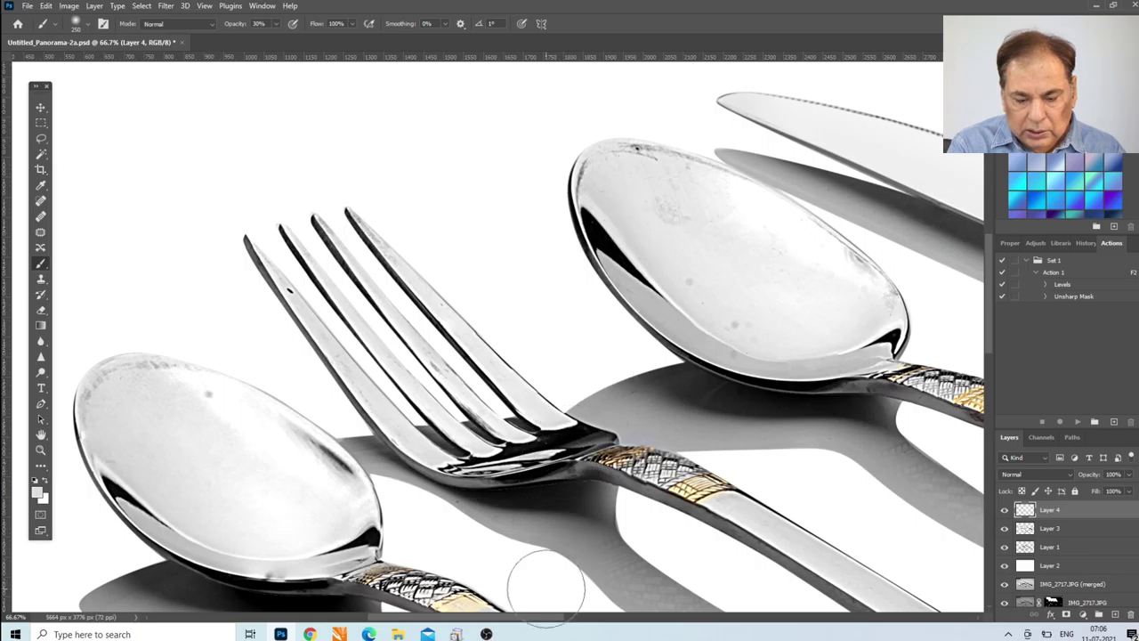
pyautogui.moveTo(533, 620); pyautogui.dragTo(663, 622)
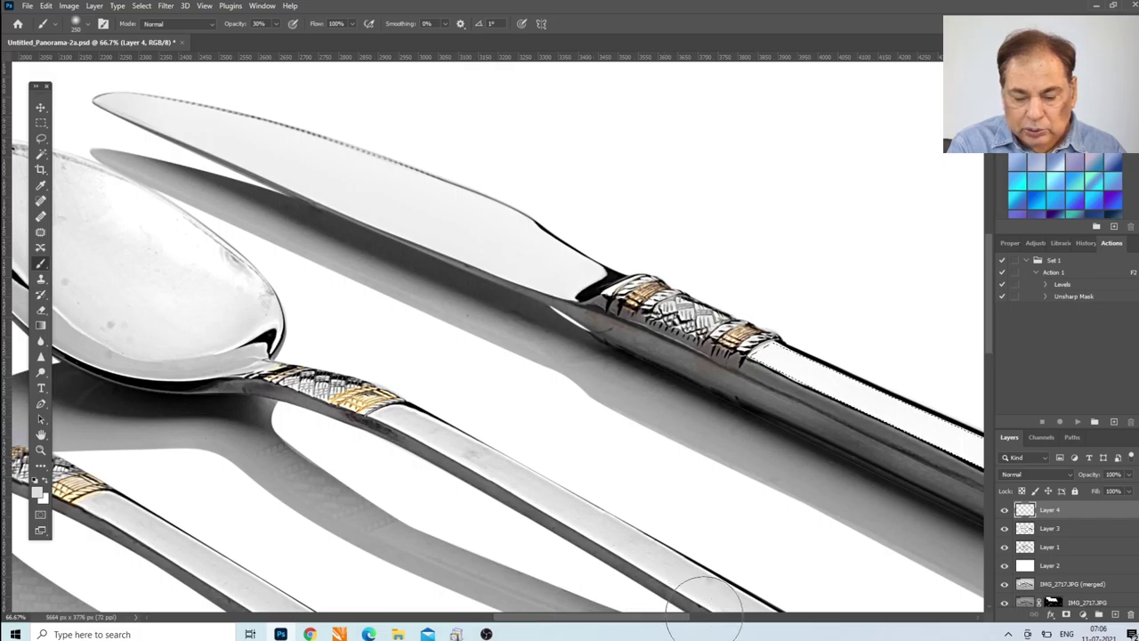
pyautogui.click(977, 621)
pyautogui.click(978, 621)
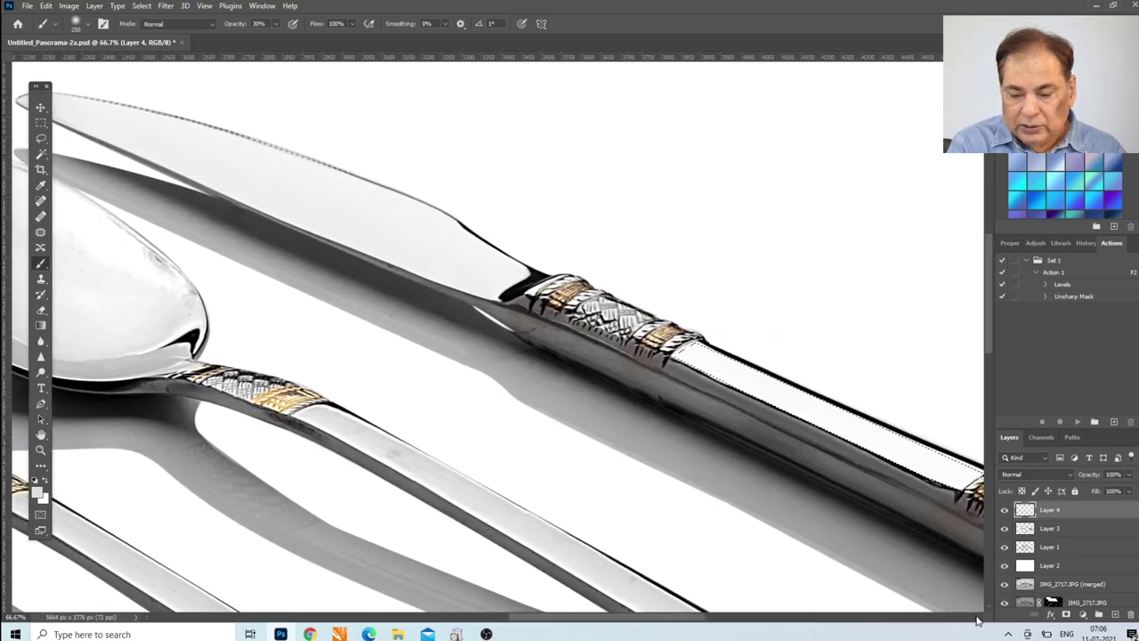
pyautogui.click(977, 621)
pyautogui.press('[')
pyautogui.press('[')
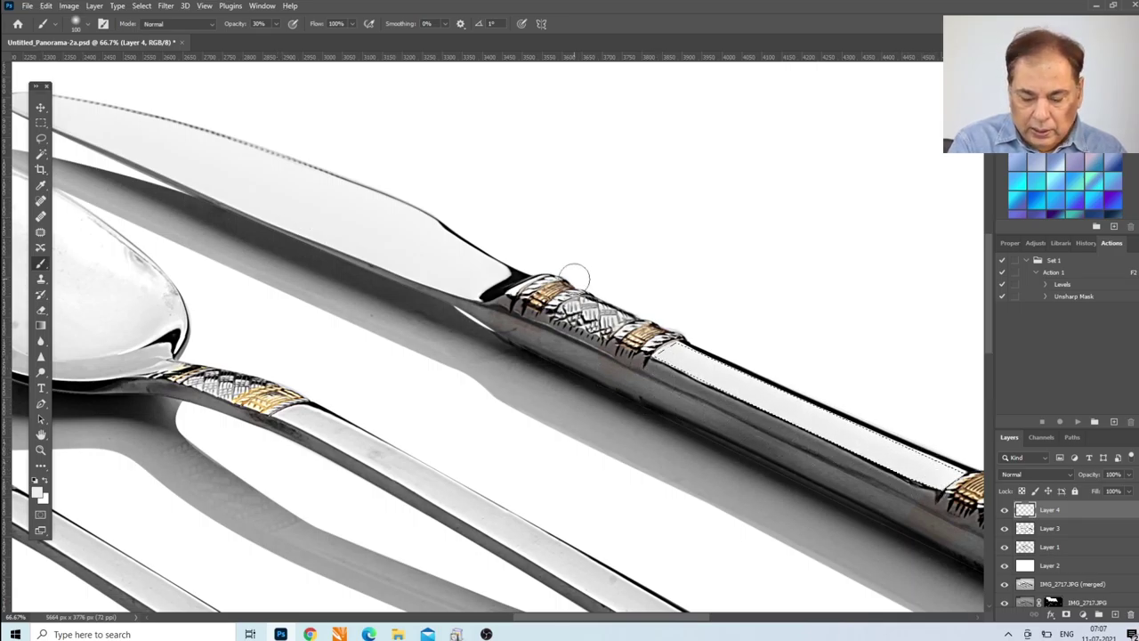
pyautogui.hotkey('ctrl', '-')
pyautogui.hotkey('ctrl', '-')
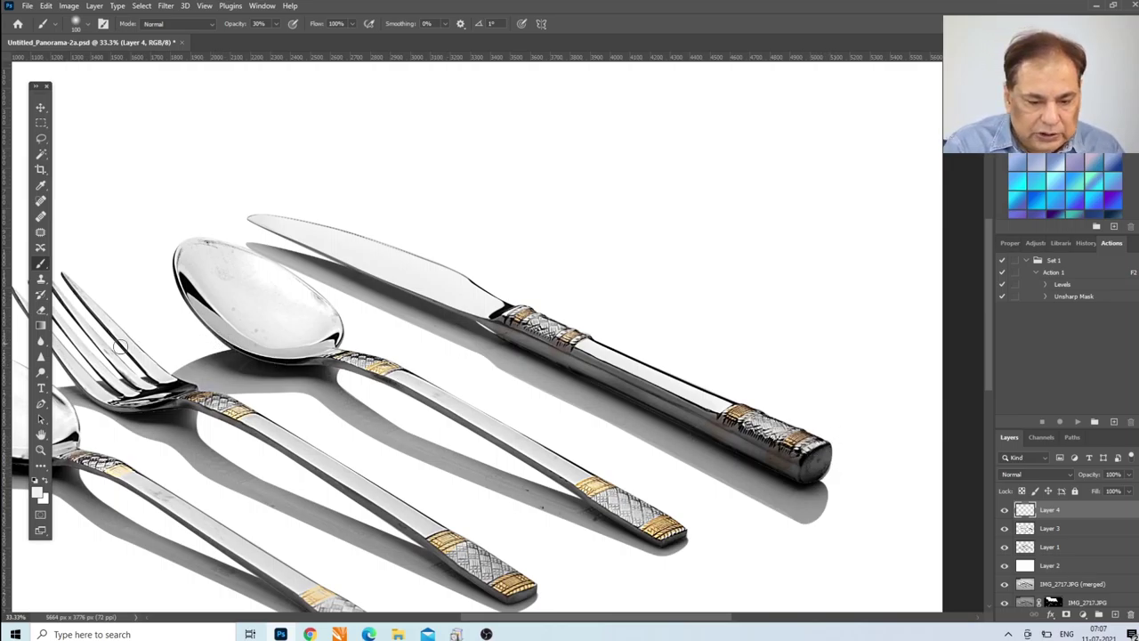
# Trace the knife's dark lower edge from the blade junction around the end cap, and load it as a selection.
pyautogui.click(40, 450)
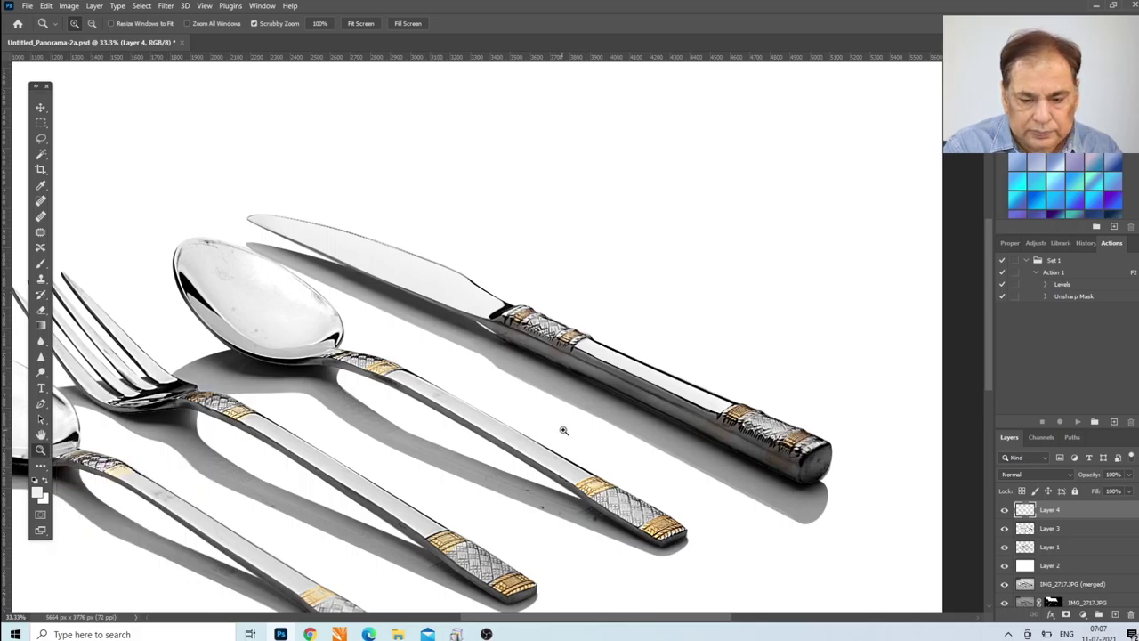
pyautogui.click(629, 383)
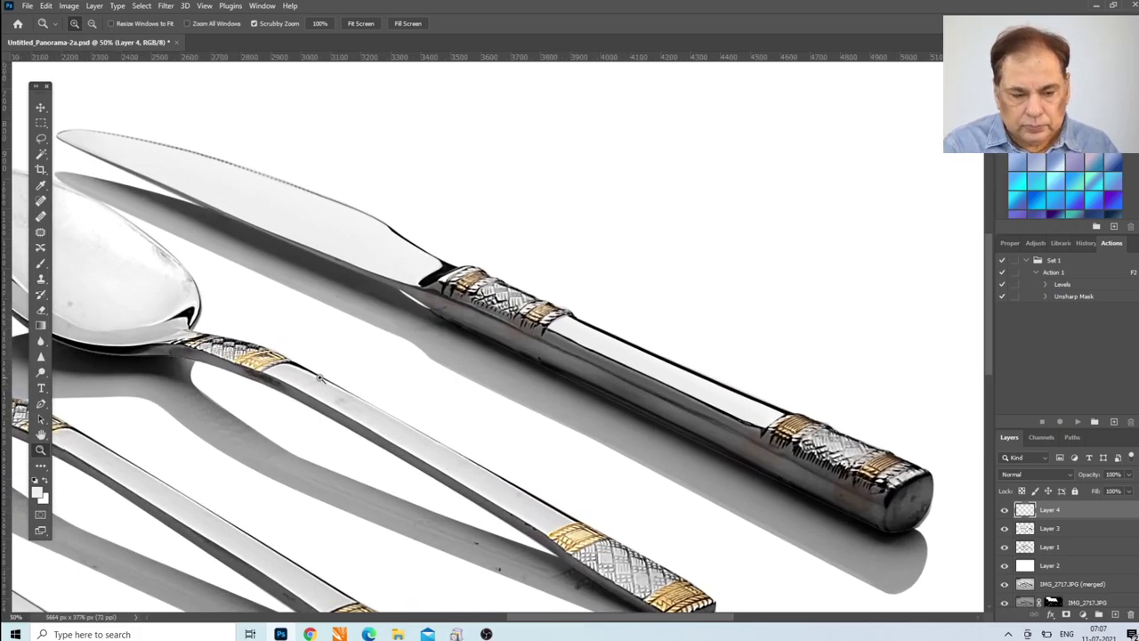
pyautogui.click(40, 403)
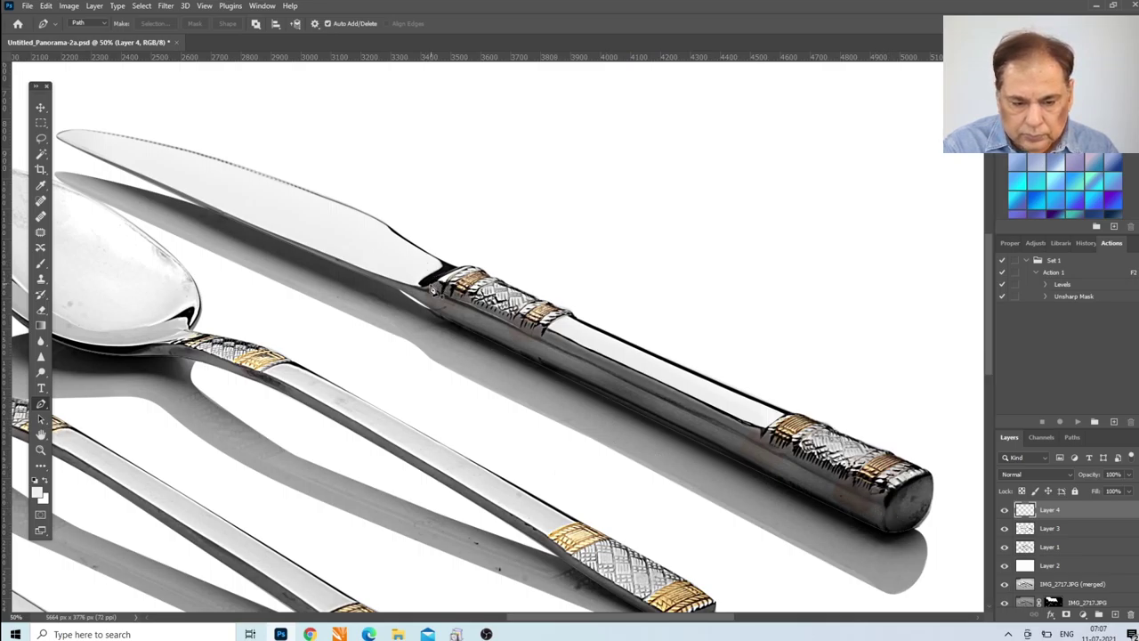
pyautogui.click(414, 286)
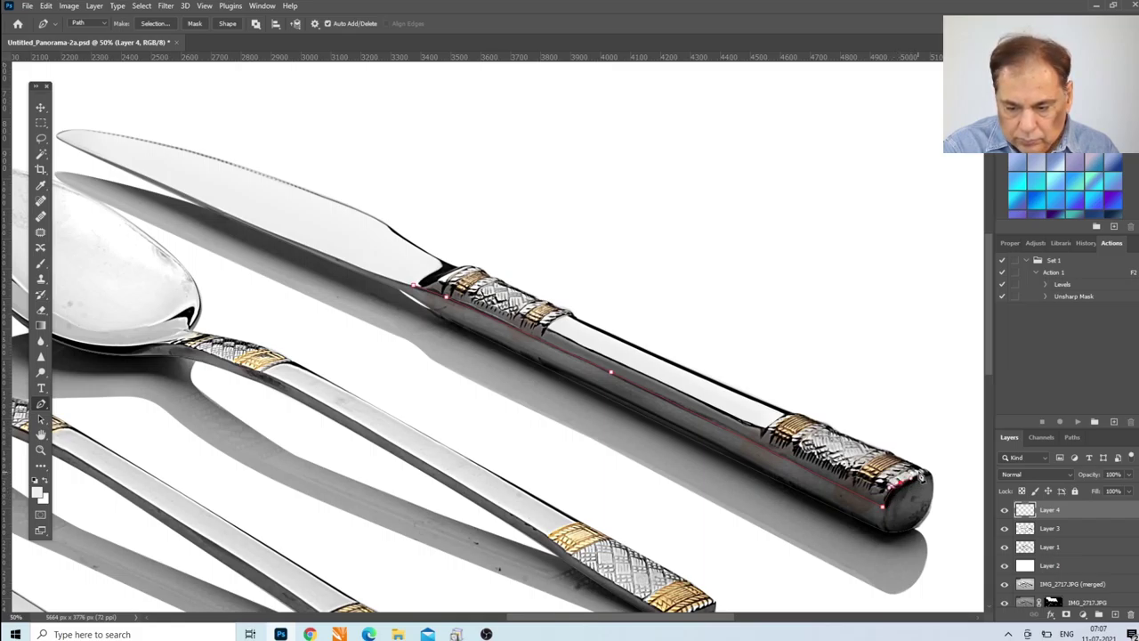
pyautogui.click(930, 478)
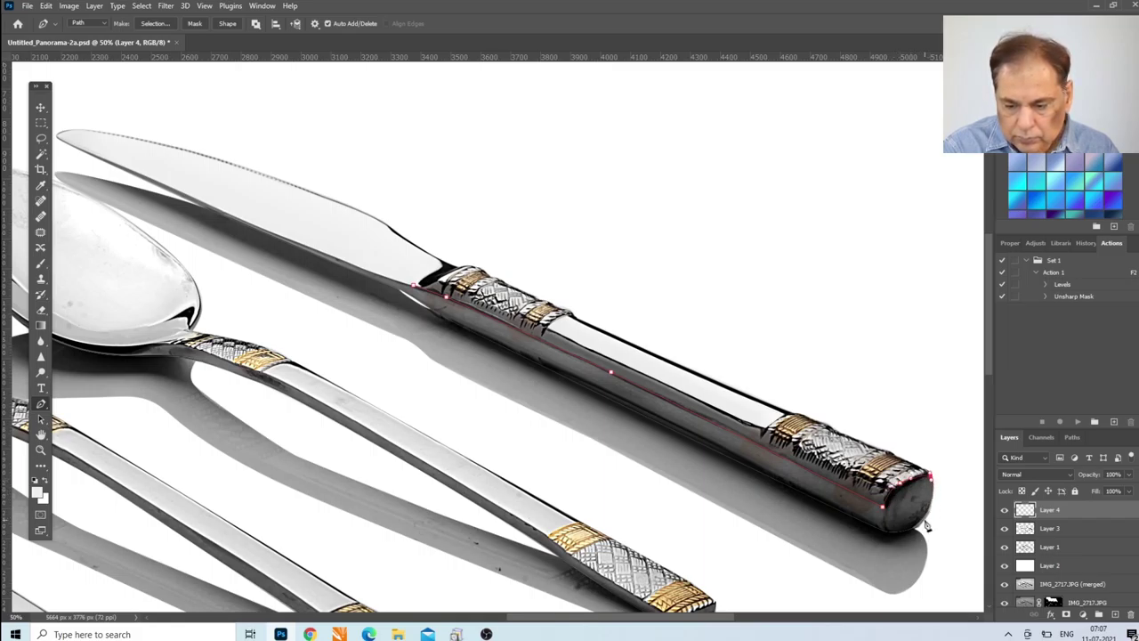
pyautogui.moveTo(924, 524); pyautogui.dragTo(884, 532)
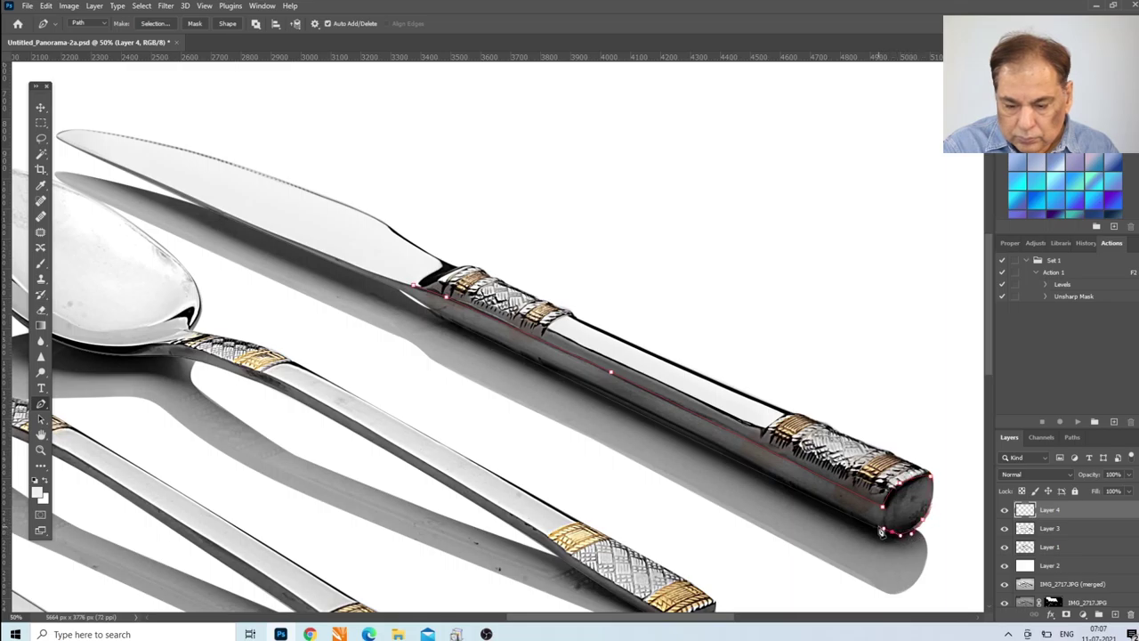
pyautogui.moveTo(812, 498); pyautogui.dragTo(799, 491)
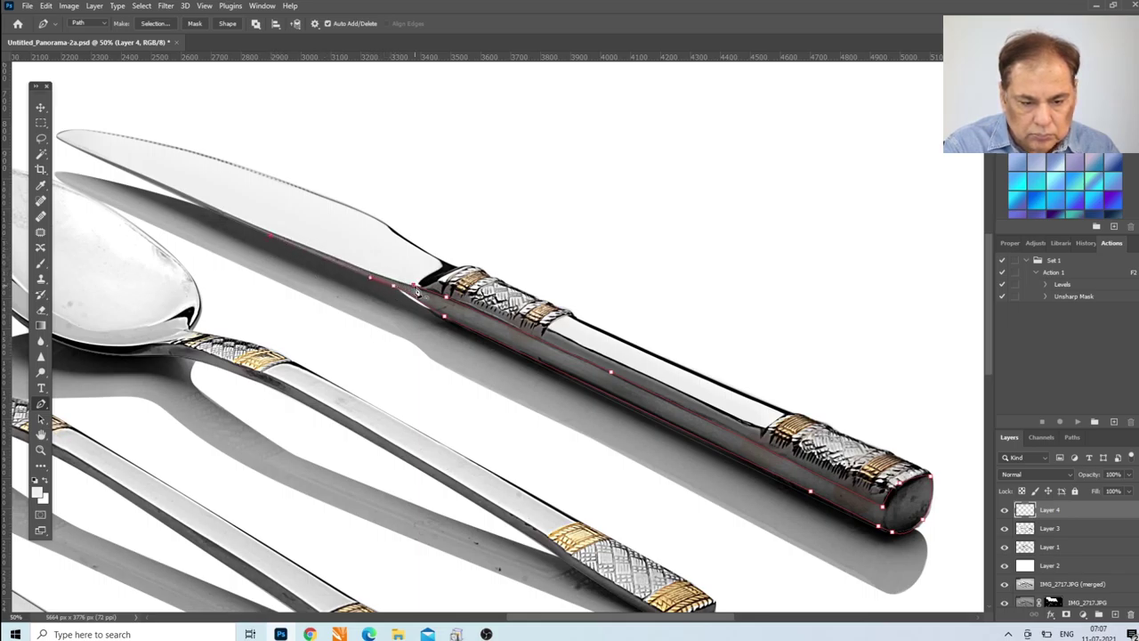
pyautogui.click(416, 291)
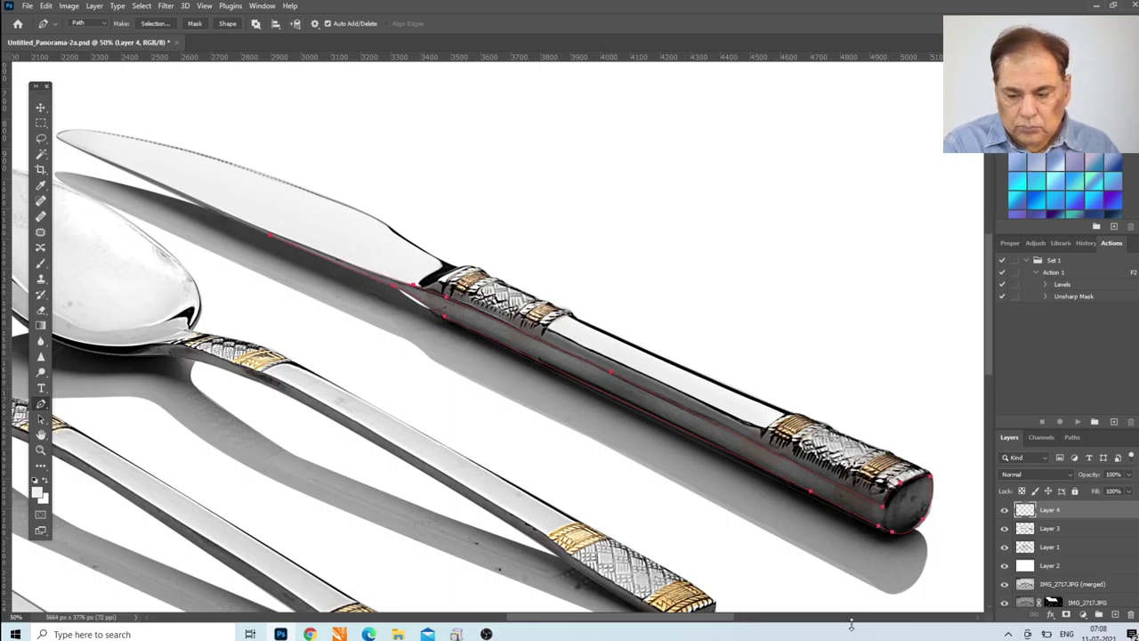
pyautogui.hotkey('ctrl', 'Return')
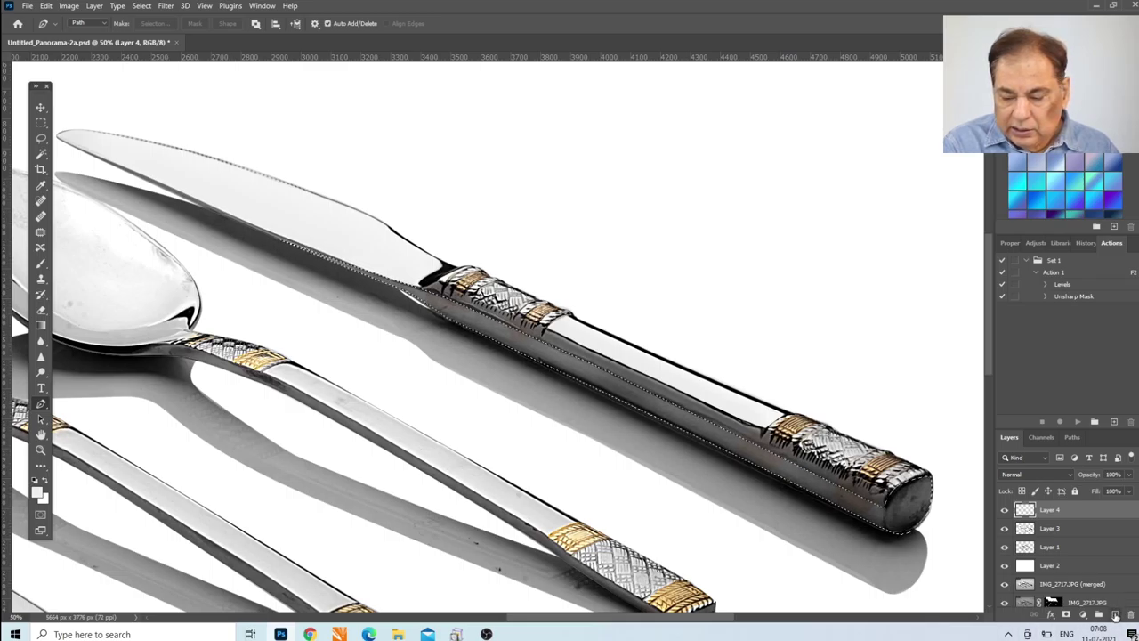
# Paint white along the knife handle's dark lower edge on new Layer 5, then deselect.
pyautogui.click(1115, 615)
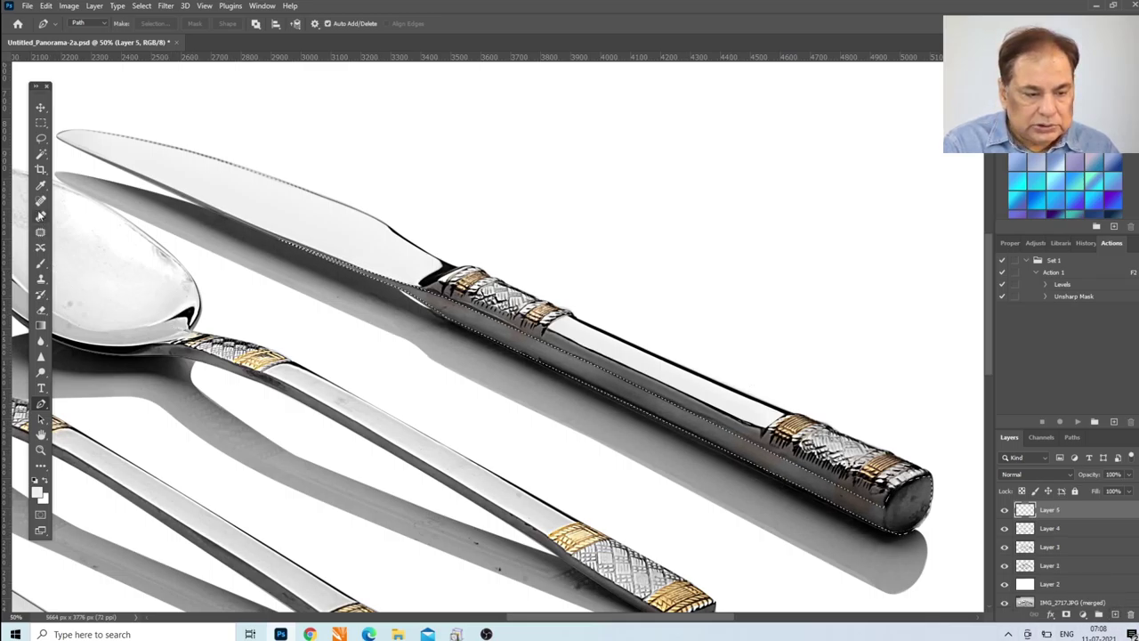
pyautogui.click(40, 266)
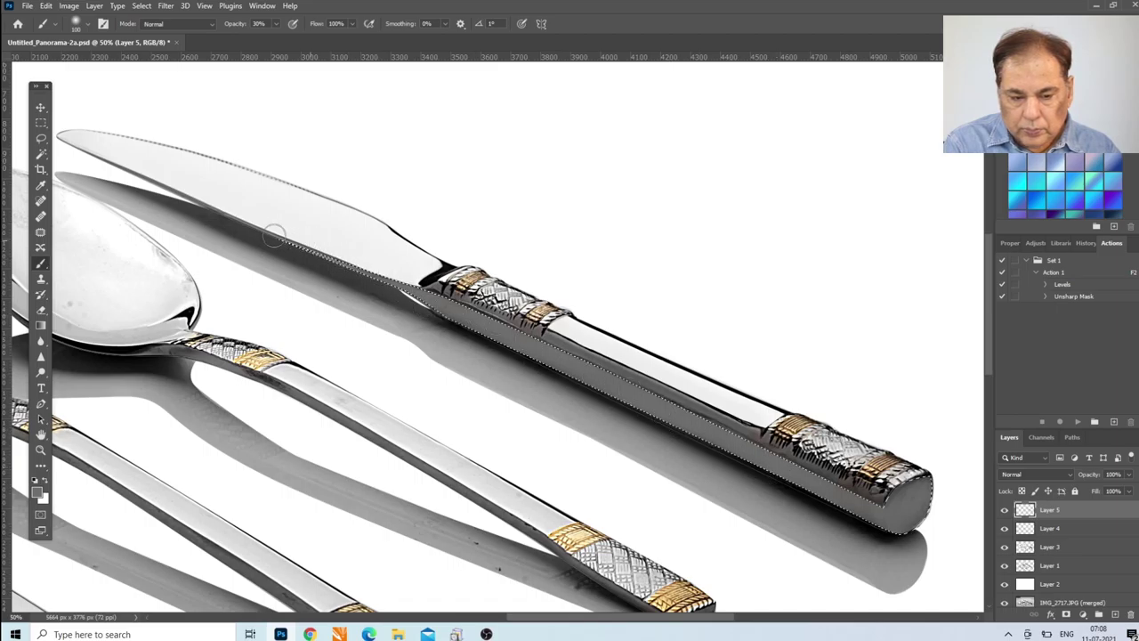
pyautogui.hotkey('ctrl', 'd')
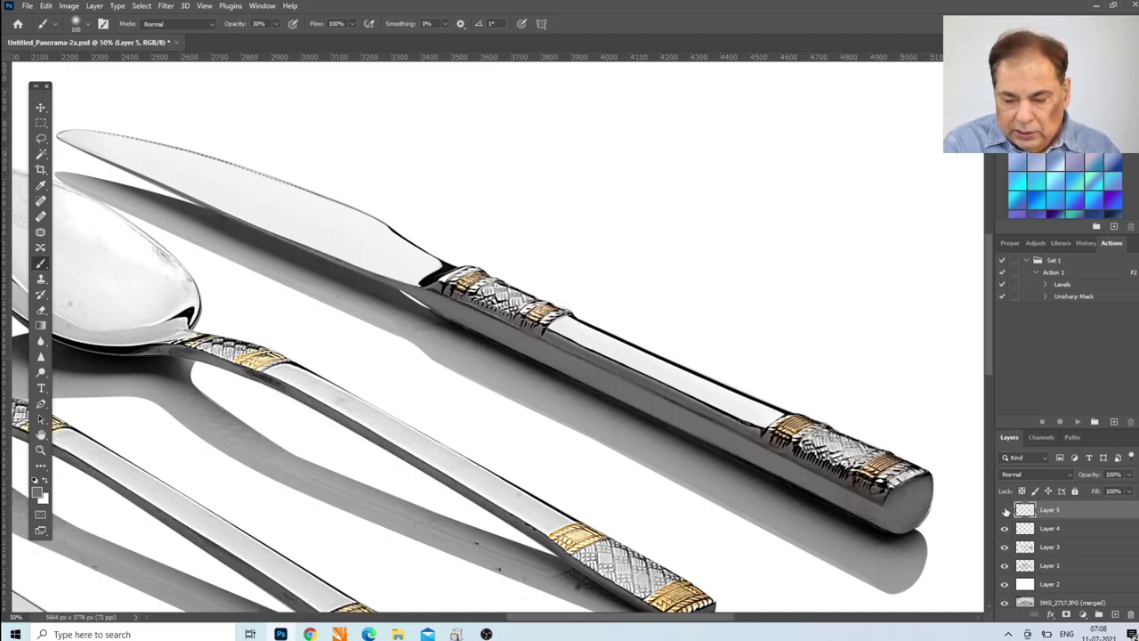
# Toggle Layer 5's visibility off and on to compare the knife edge before and after.
pyautogui.click(1005, 509)
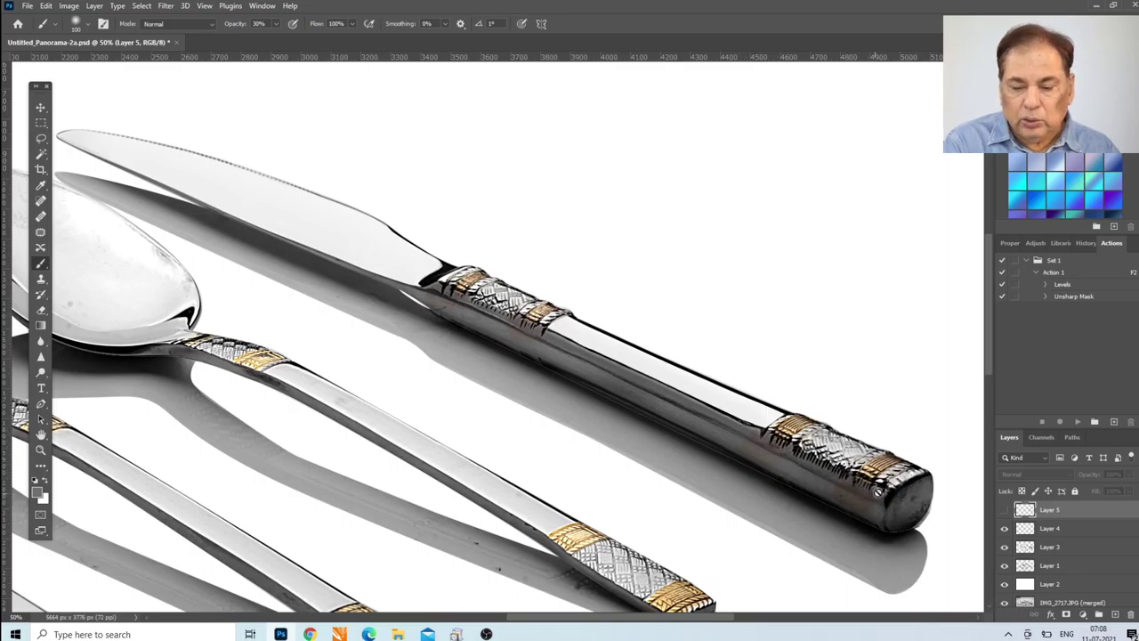
pyautogui.moveTo(989, 363); pyautogui.dragTo(989, 388)
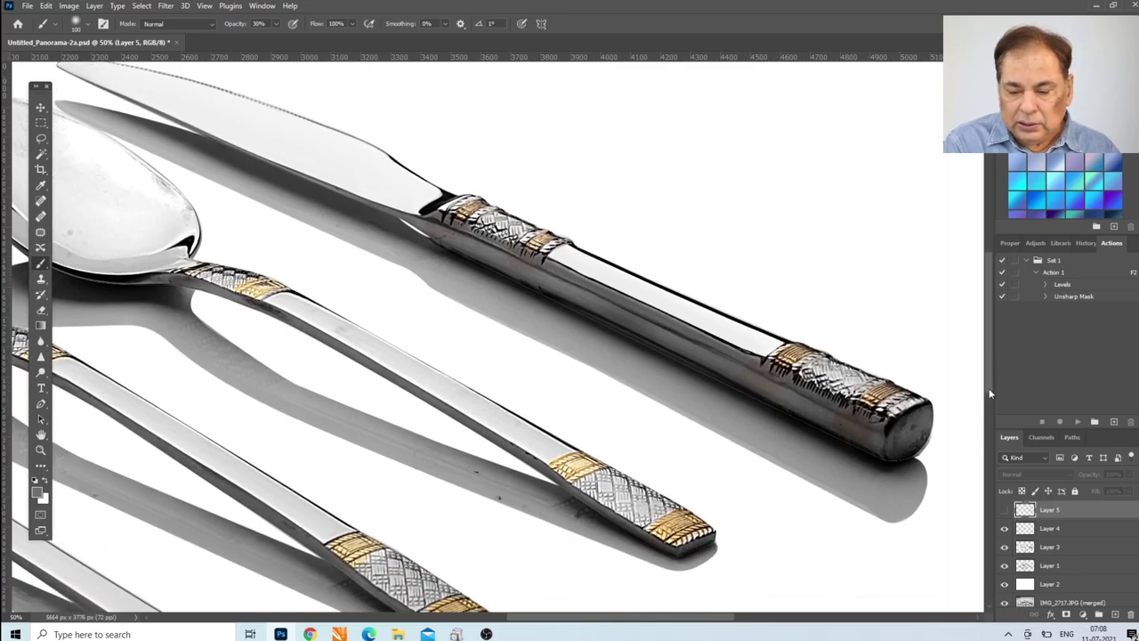
pyautogui.click(1003, 510)
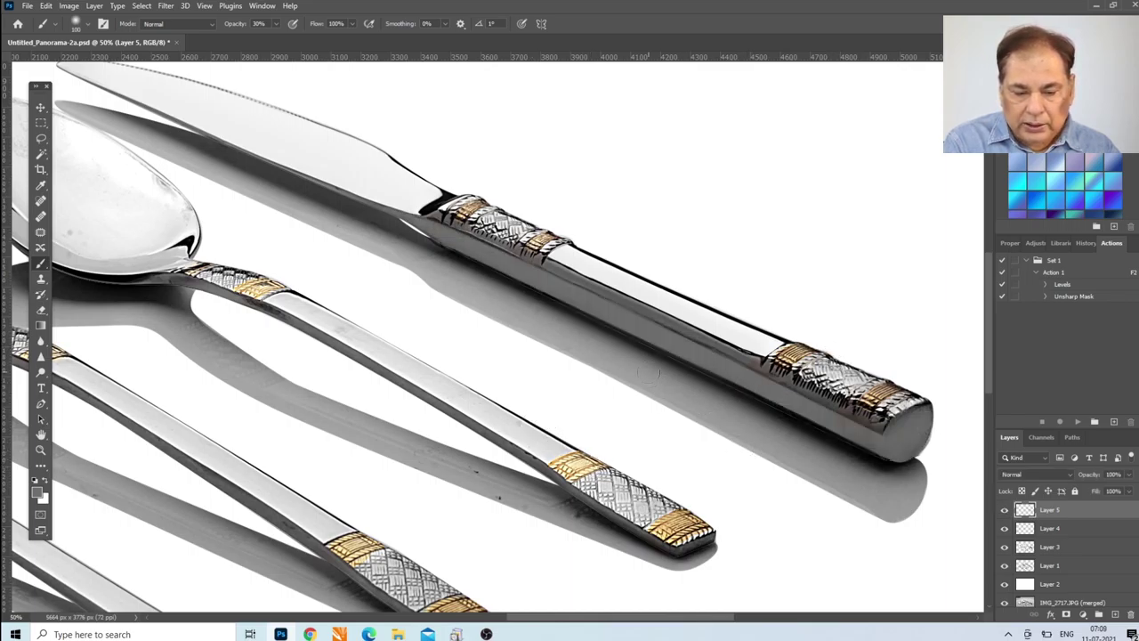
pyautogui.moveTo(577, 621); pyautogui.dragTo(479, 622)
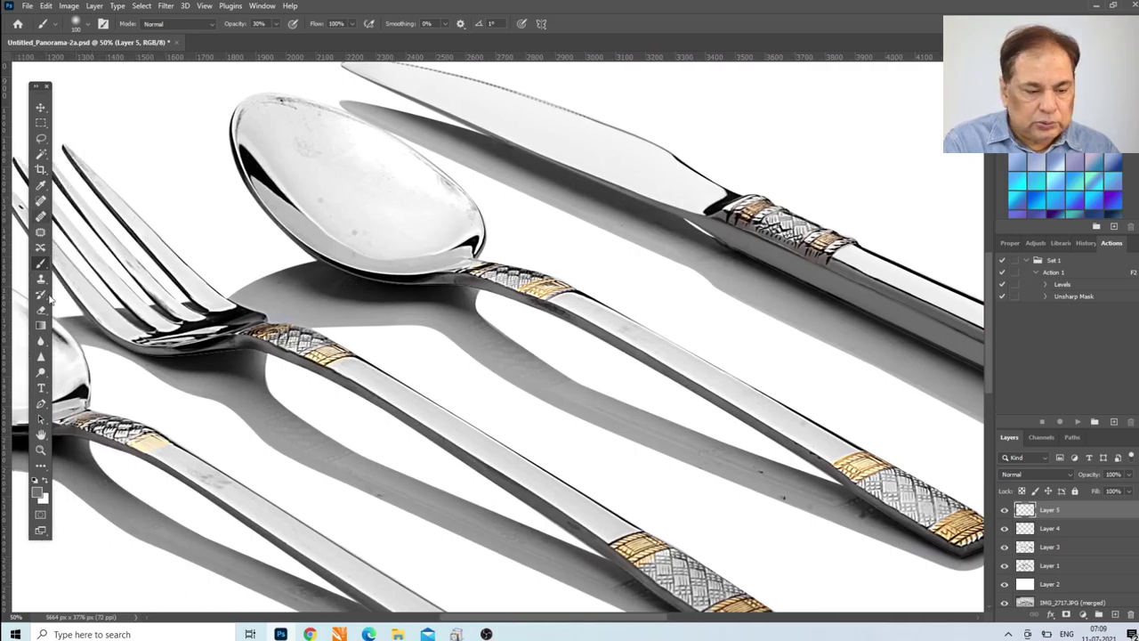
pyautogui.click(42, 403)
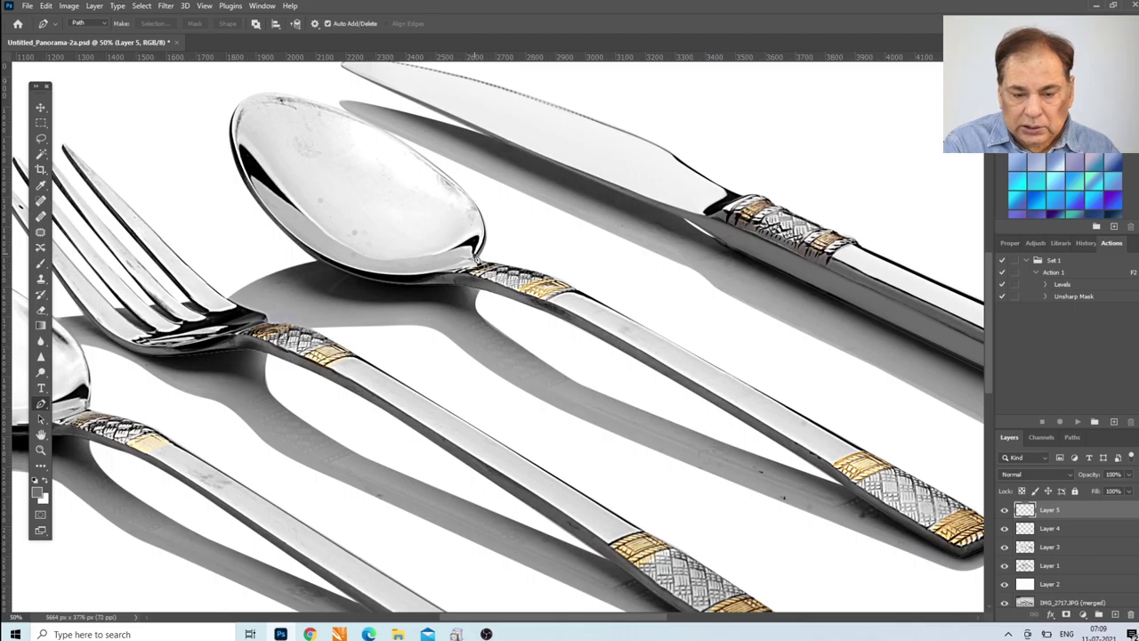
# Trace Pen anchors from the spoon neck along the bowl's lower and left edges.
pyautogui.click(478, 254)
pyautogui.click(477, 238)
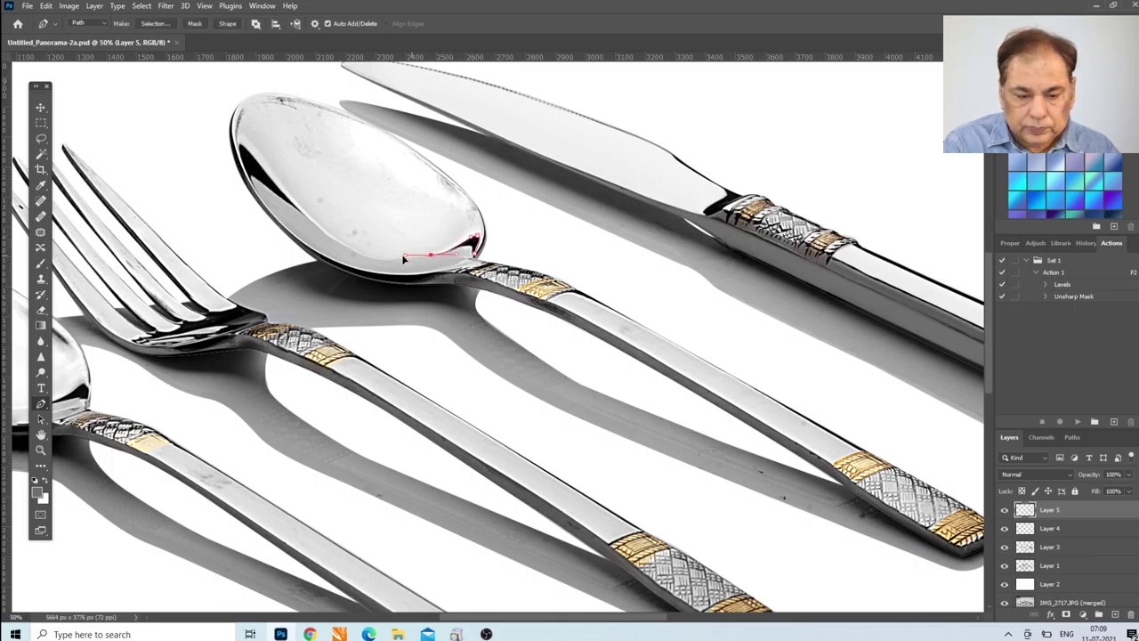
pyautogui.moveTo(405, 258); pyautogui.dragTo(329, 240)
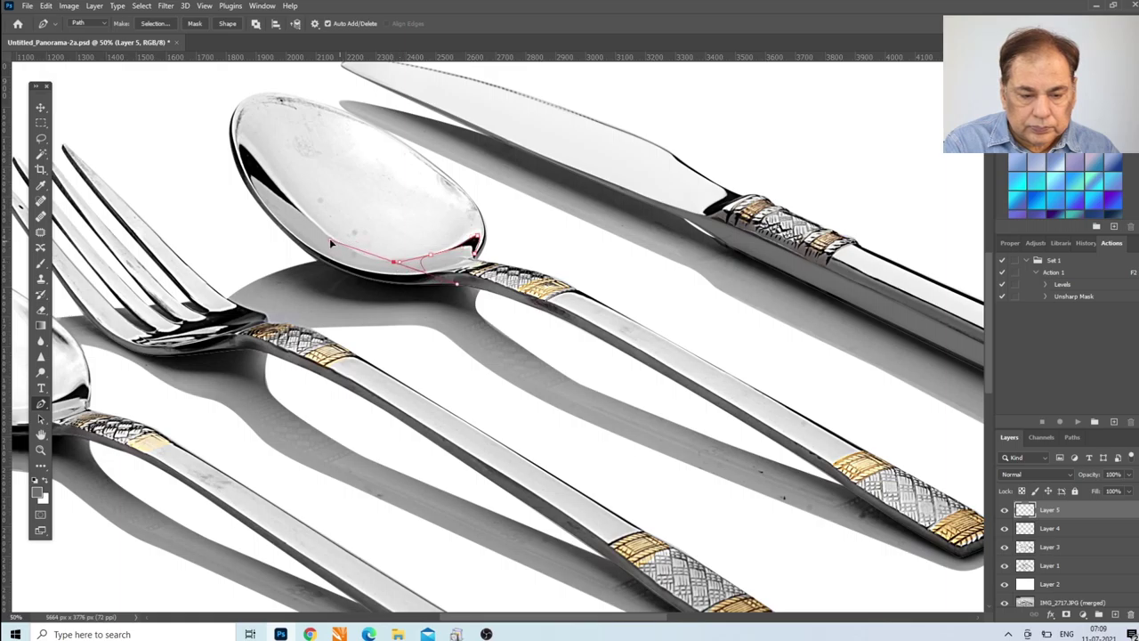
pyautogui.hotkey('ctrl', 'z')
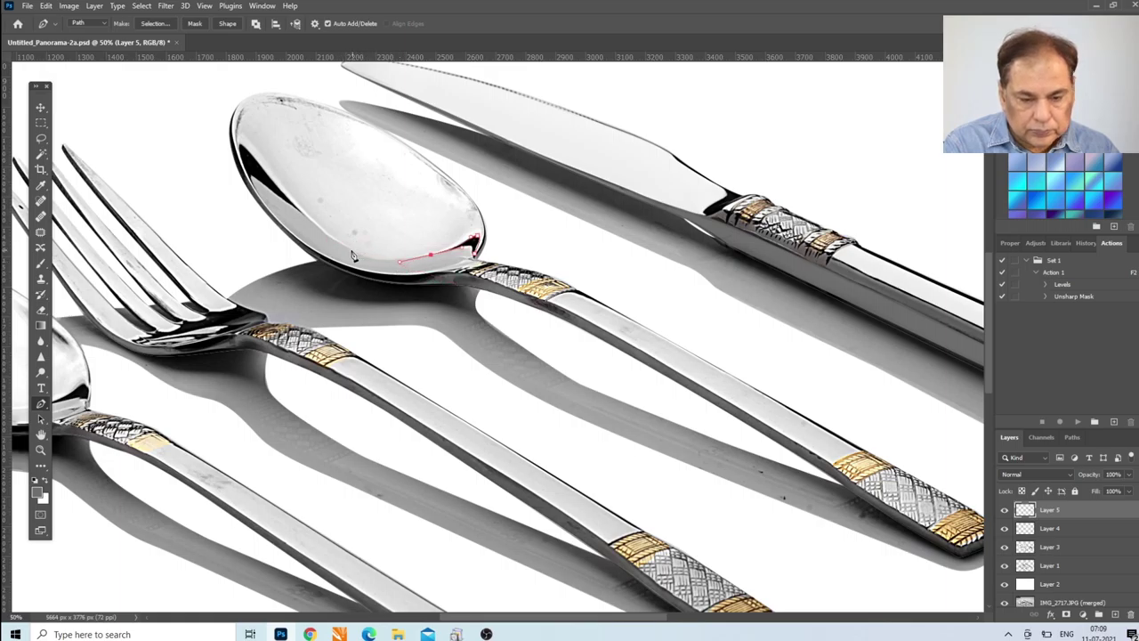
pyautogui.moveTo(340, 244); pyautogui.dragTo(310, 225)
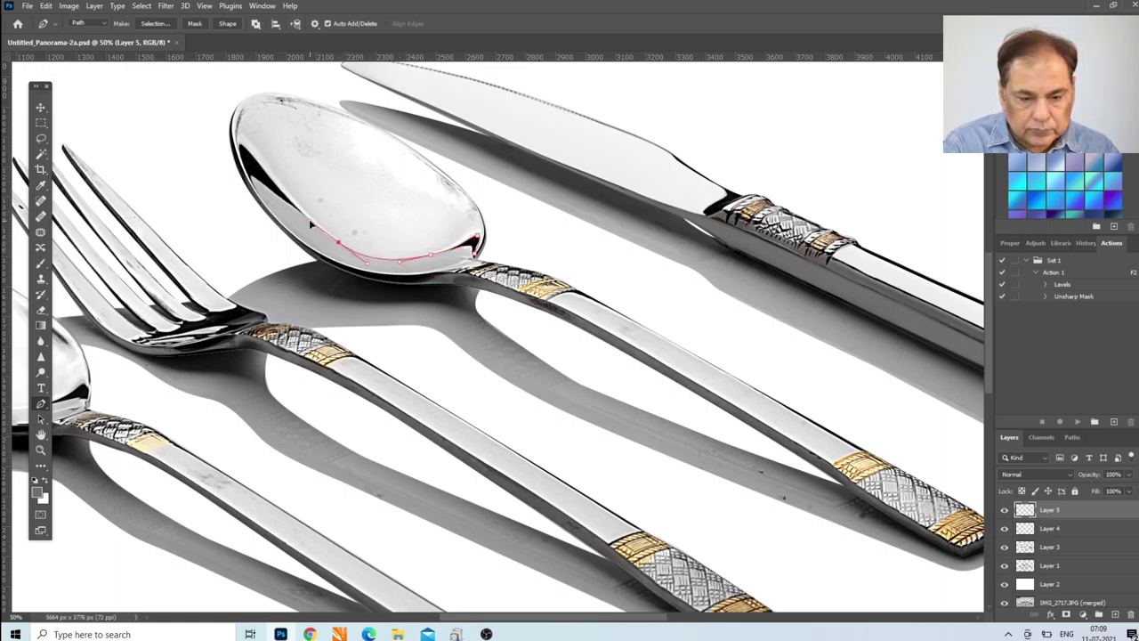
pyautogui.moveTo(267, 167); pyautogui.dragTo(249, 148)
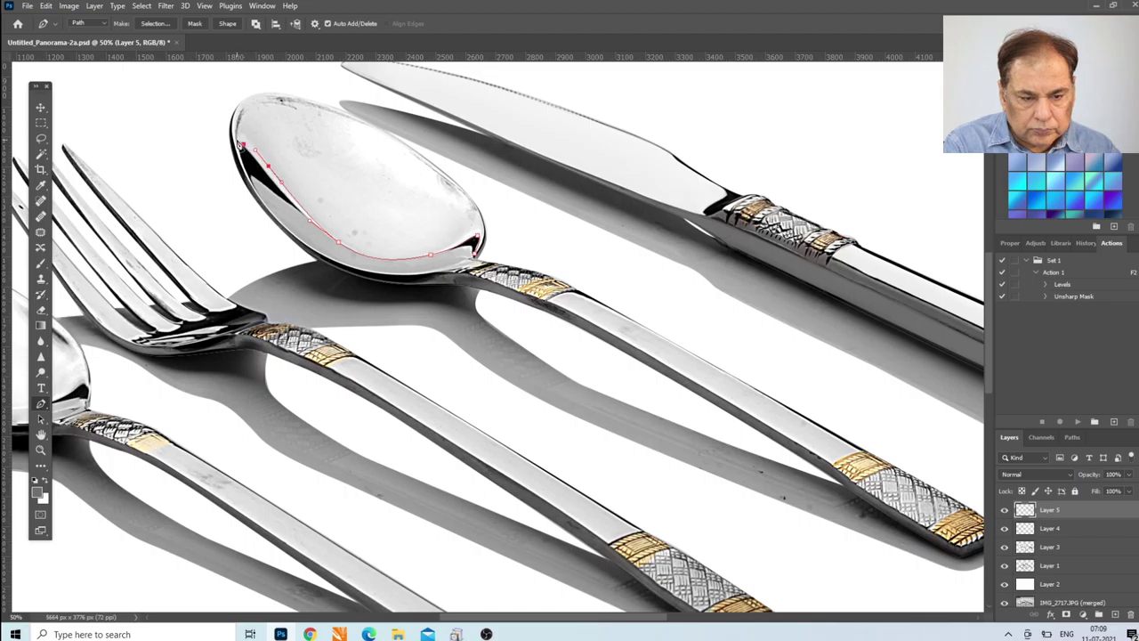
# Close the outline across the bowl's top and right edge, load it as a selection, and add Layer 6.
pyautogui.moveTo(237, 150); pyautogui.dragTo(237, 130)
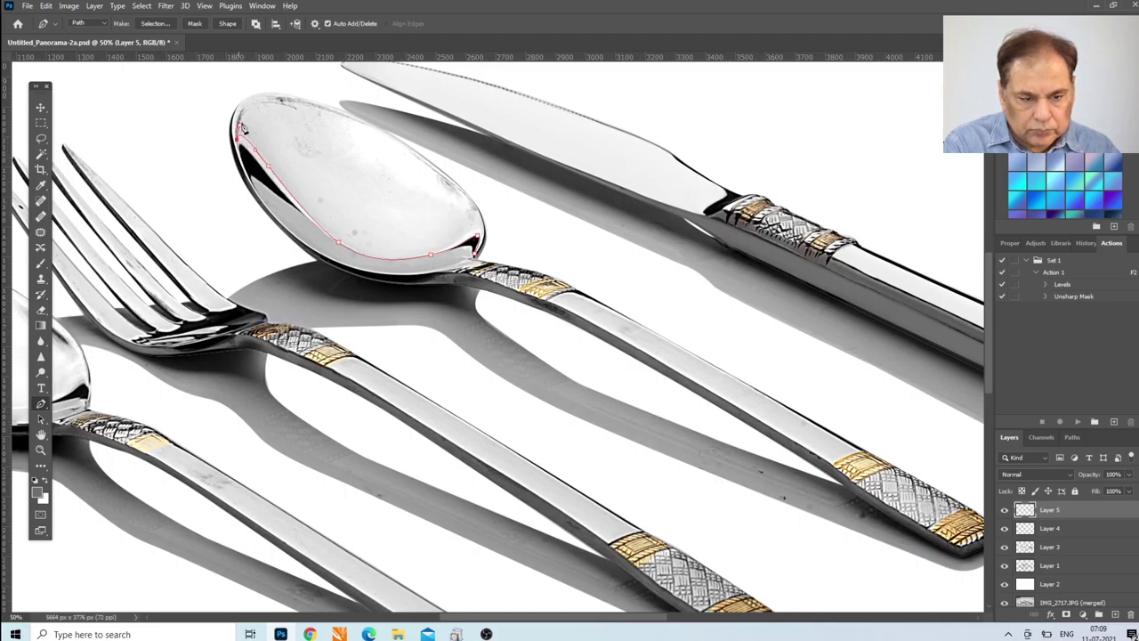
pyautogui.moveTo(268, 93); pyautogui.dragTo(304, 96)
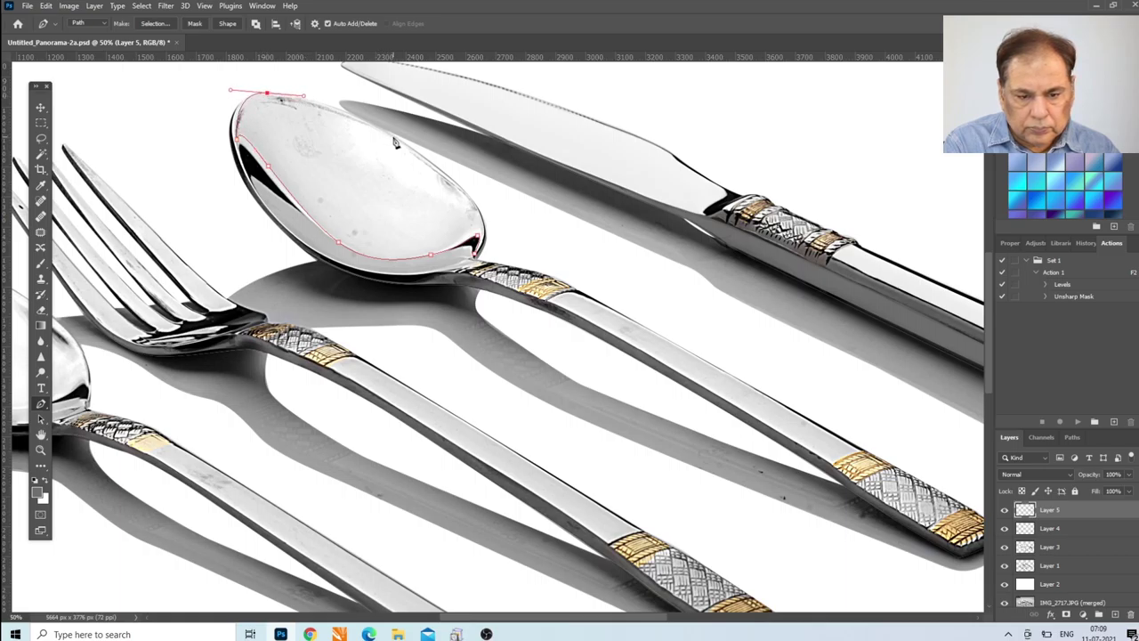
pyautogui.moveTo(391, 134); pyautogui.dragTo(449, 174)
pyautogui.click(474, 204)
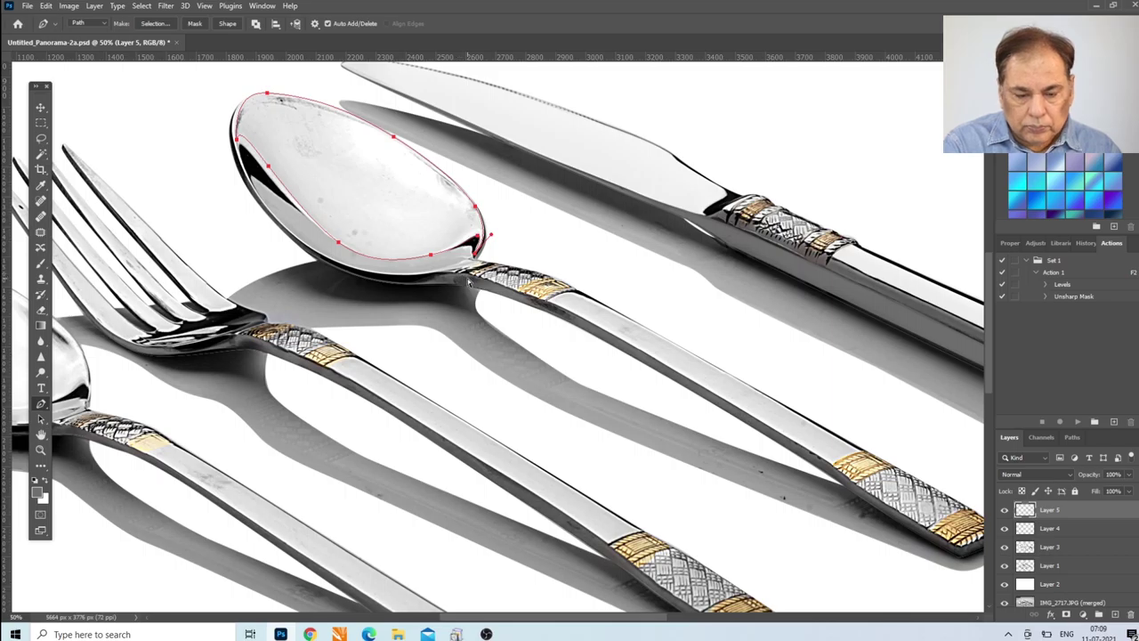
pyautogui.hotkey('ctrl', 'Return')
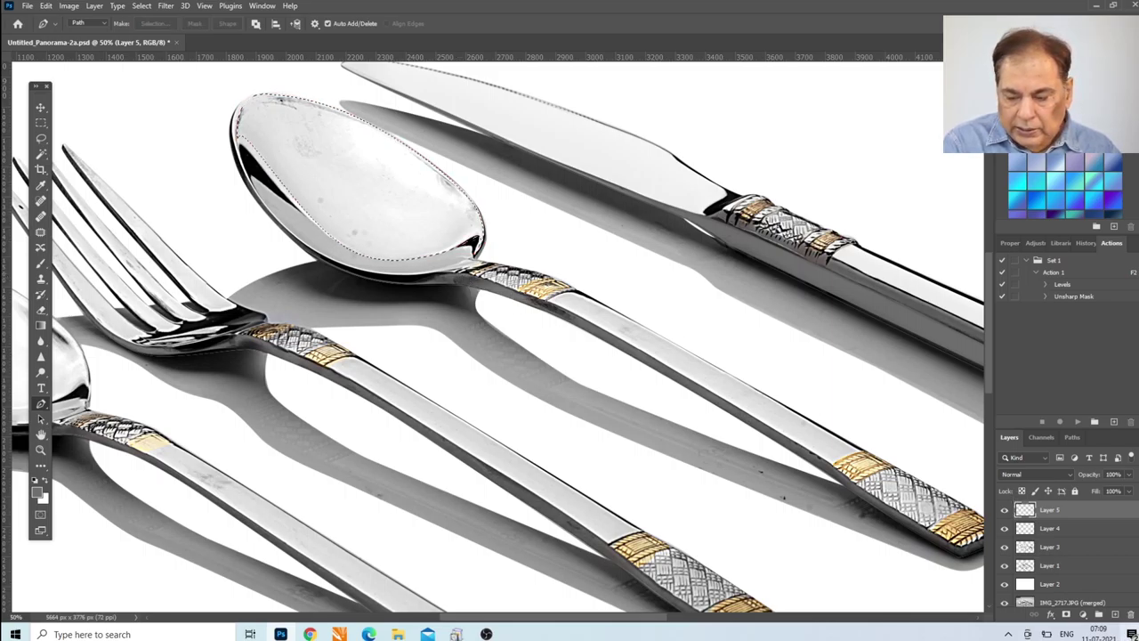
pyautogui.click(1115, 615)
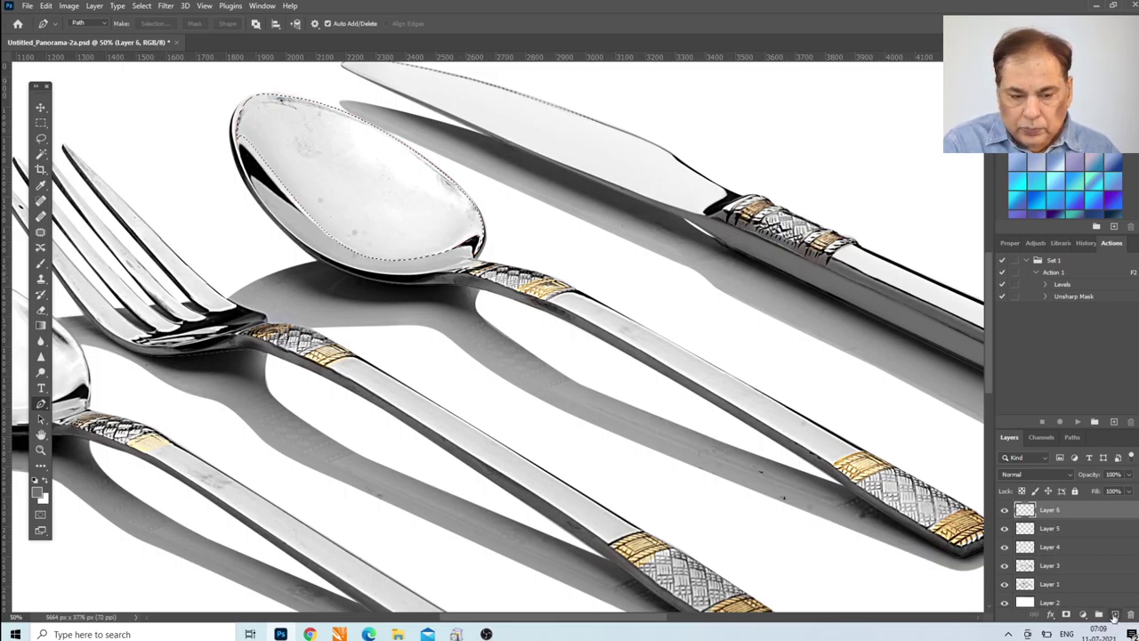
# Brush soft 30% white over the selected spoon bowl on Layer 6, then deselect.
pyautogui.click(41, 263)
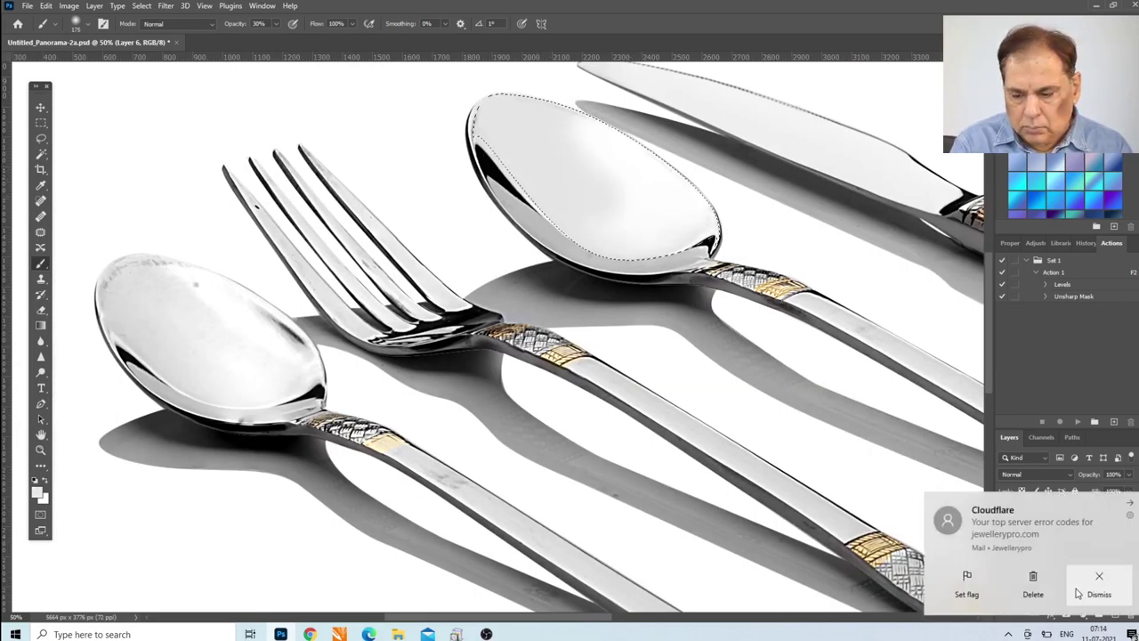
pyautogui.hotkey('ctrl', 'd')
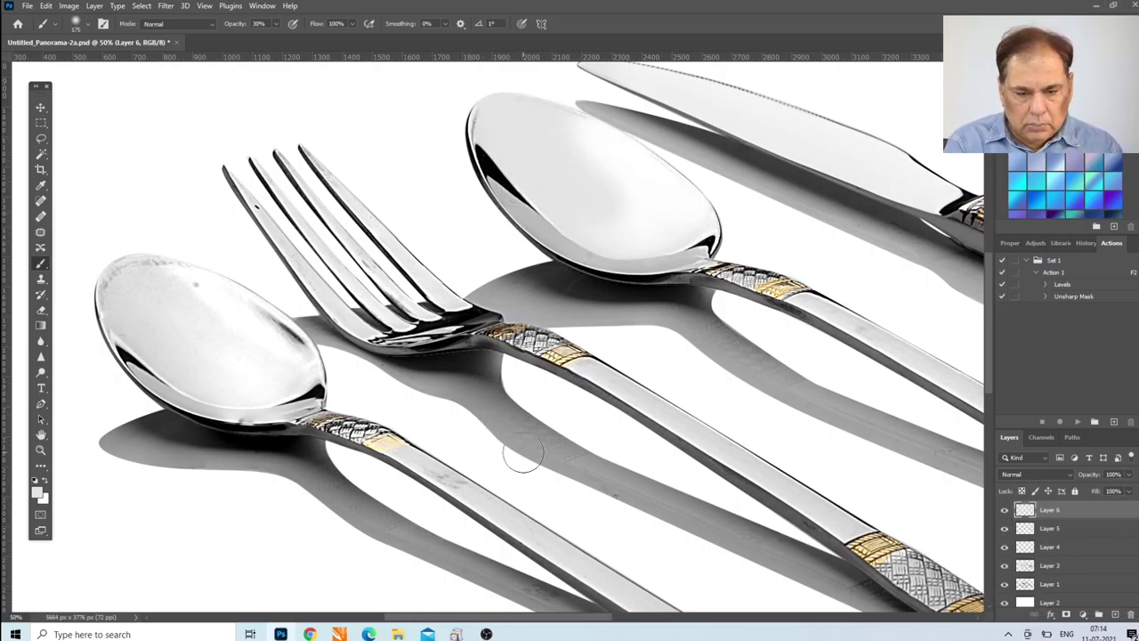
pyautogui.click(40, 403)
pyautogui.click(491, 182)
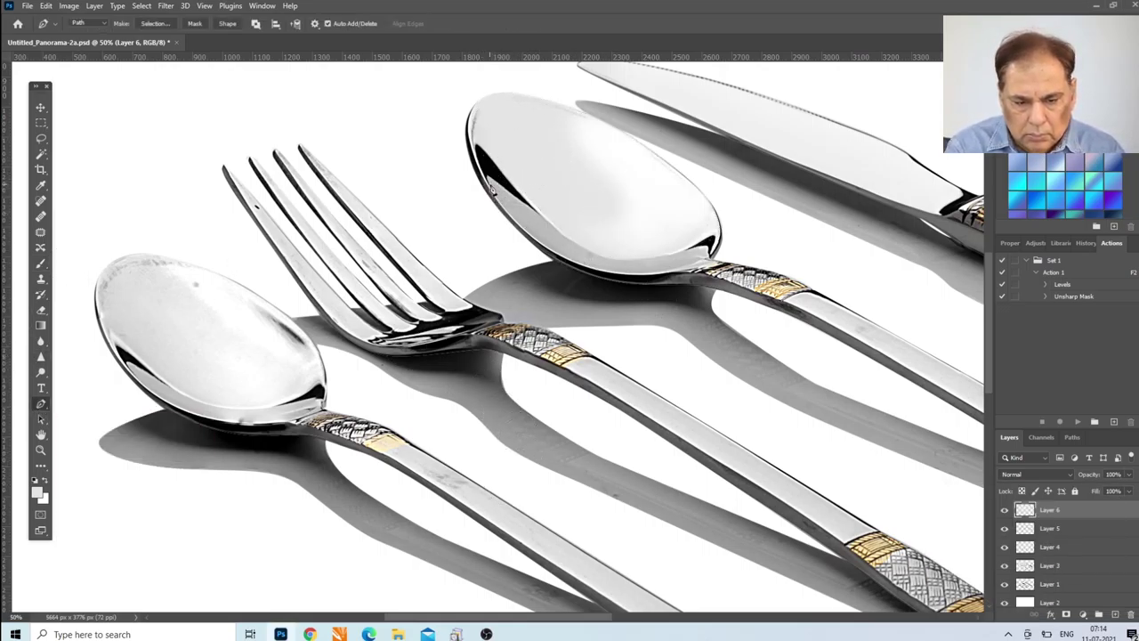
# Select the spoon bowl's lower edge, paint it white, deselect, and shrink the brush.
pyautogui.moveTo(613, 259); pyautogui.dragTo(652, 260)
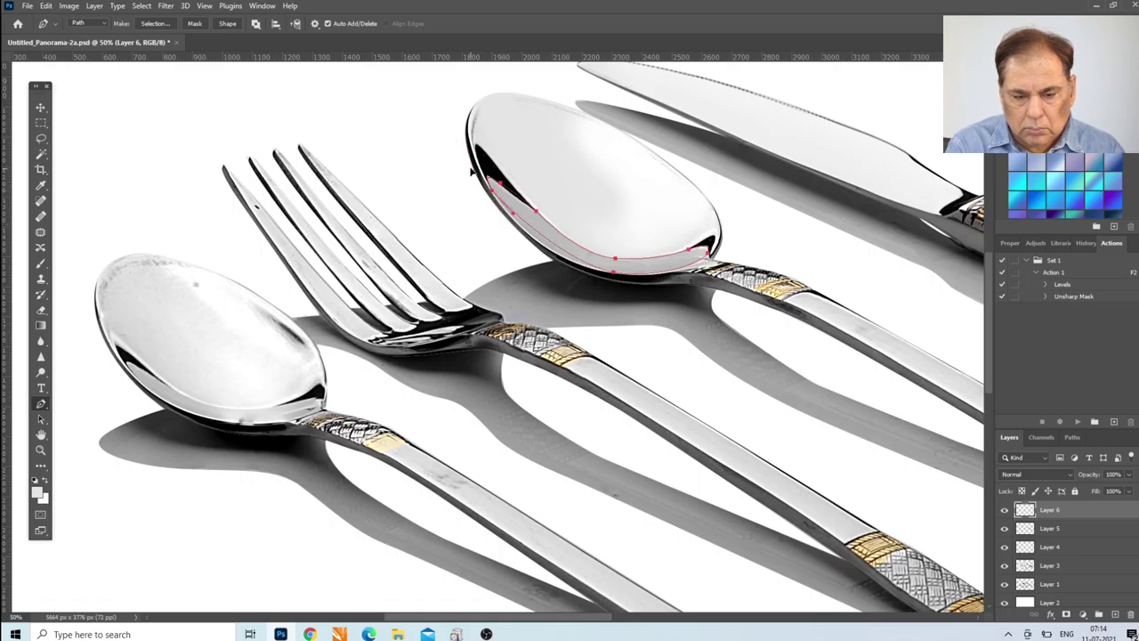
pyautogui.hotkey('ctrl', 'Return')
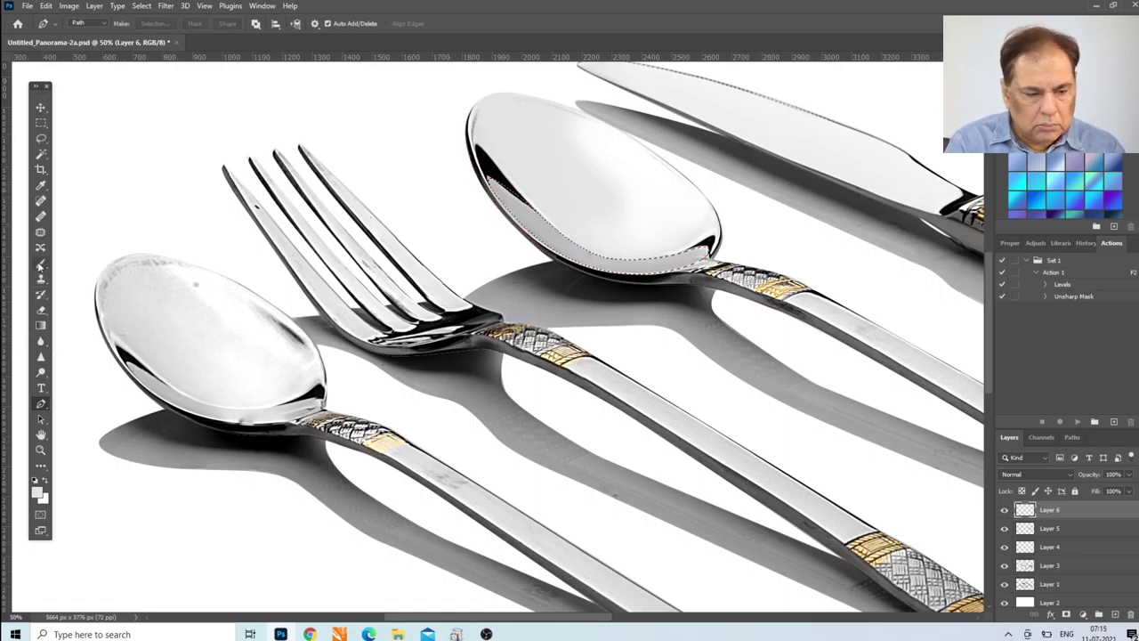
pyautogui.click(41, 264)
pyautogui.moveTo(525, 232)
pyautogui.mouseDown()
pyautogui.moveTo(574, 247)
pyautogui.moveTo(661, 241)
pyautogui.moveTo(688, 252)
pyautogui.mouseUp()
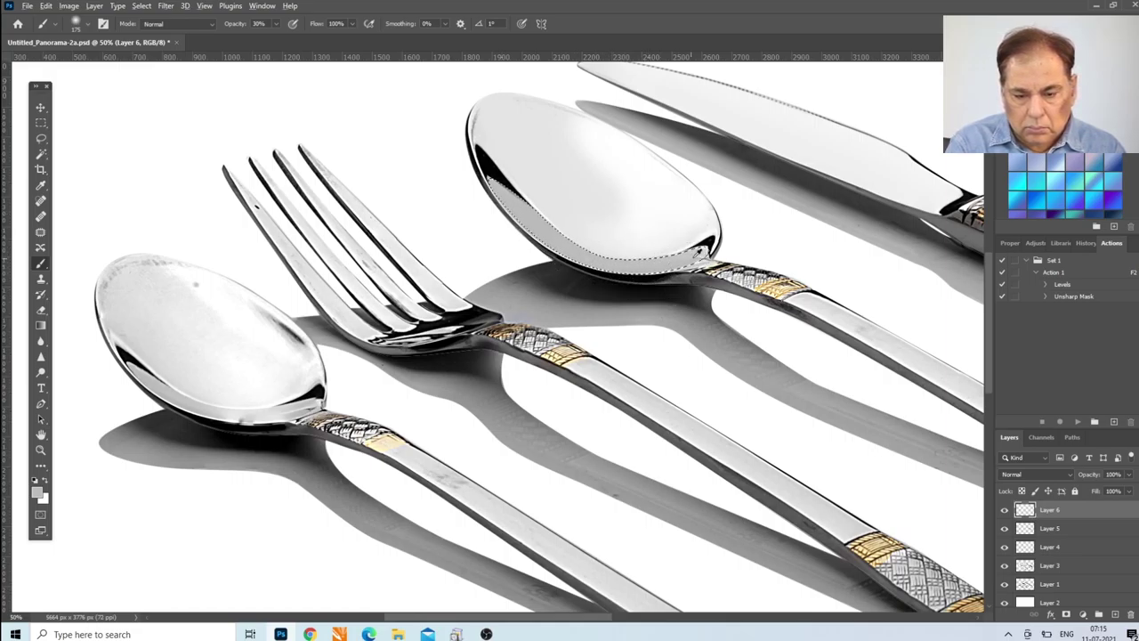
pyautogui.hotkey('ctrl', 'd')
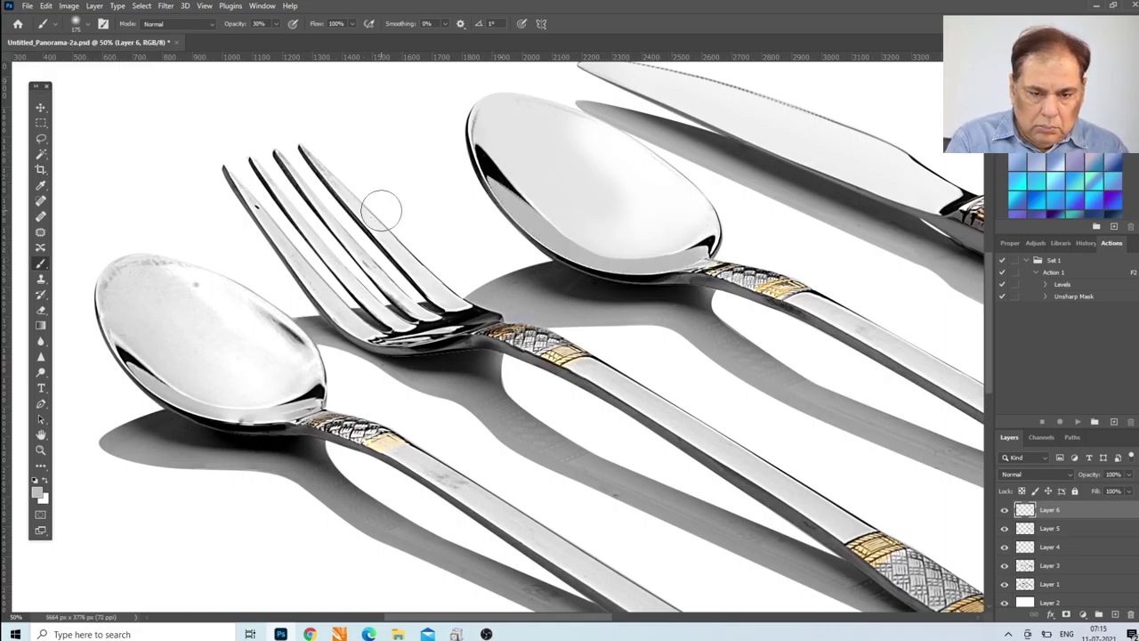
pyautogui.press('[')
pyautogui.press('[')
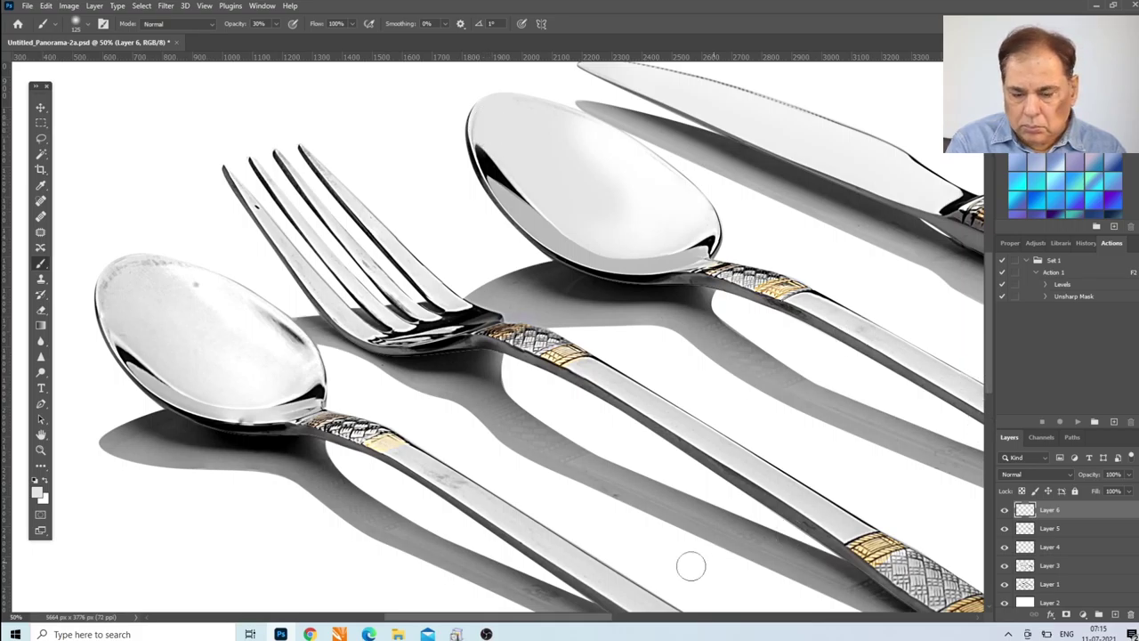
pyautogui.hscroll(5, 691, 564)
pyautogui.click(40, 403)
pyautogui.click(427, 307)
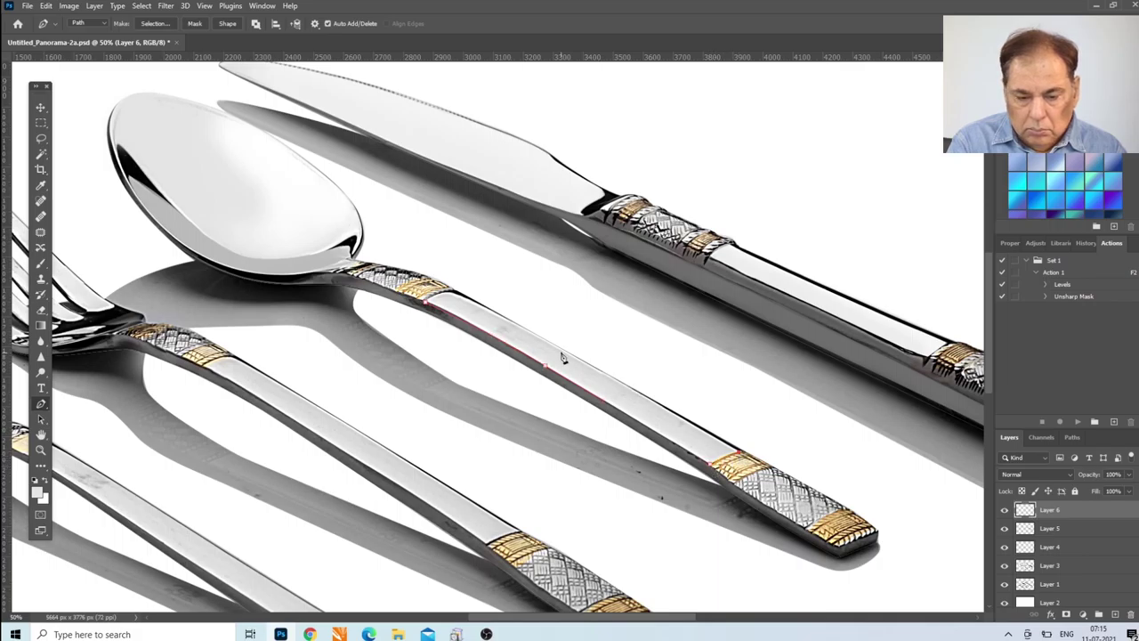
# Select the spoon handle's edge and paint it white on new Layer 7 above Layer 3.
pyautogui.moveTo(557, 346); pyautogui.dragTo(516, 326)
pyautogui.hotkey('ctrl', 'Return')
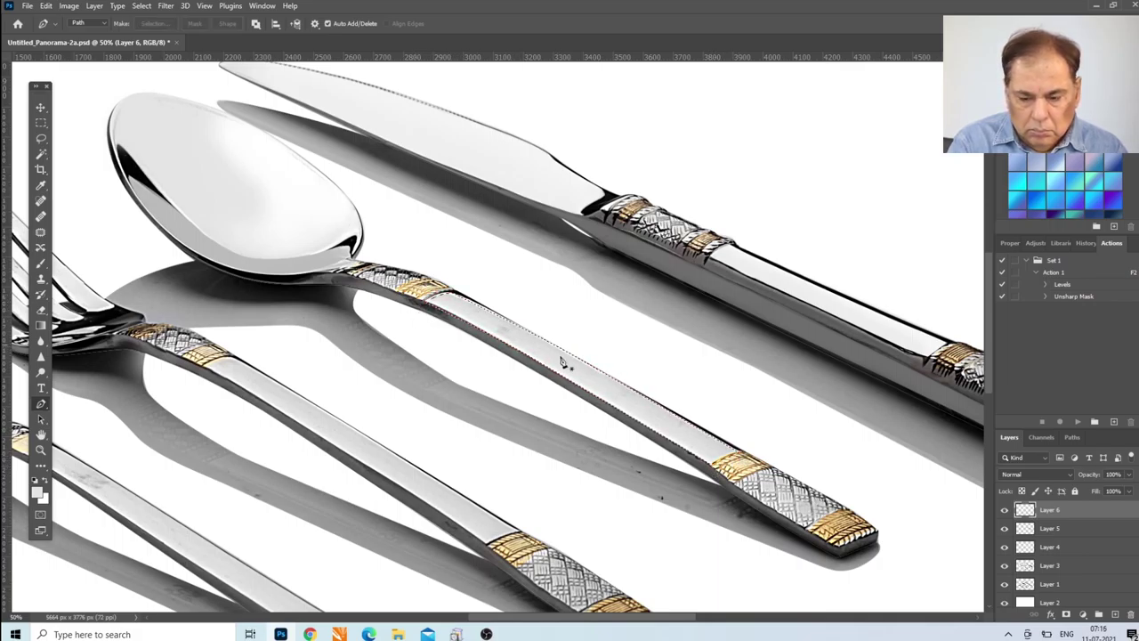
pyautogui.click(1068, 565)
pyautogui.click(1115, 614)
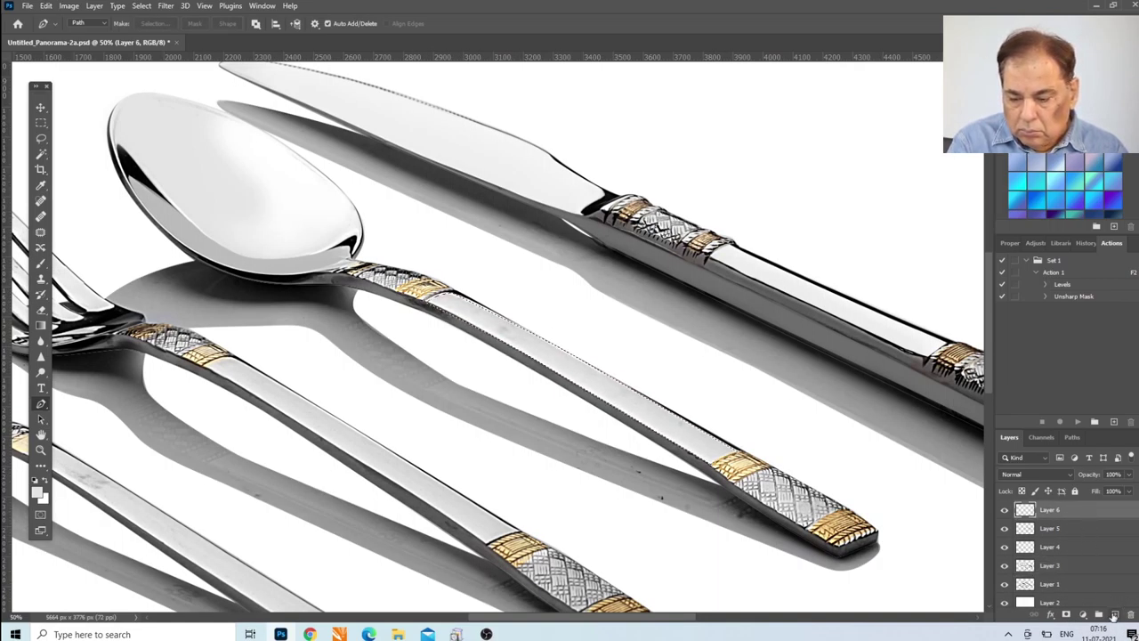
pyautogui.press('b')
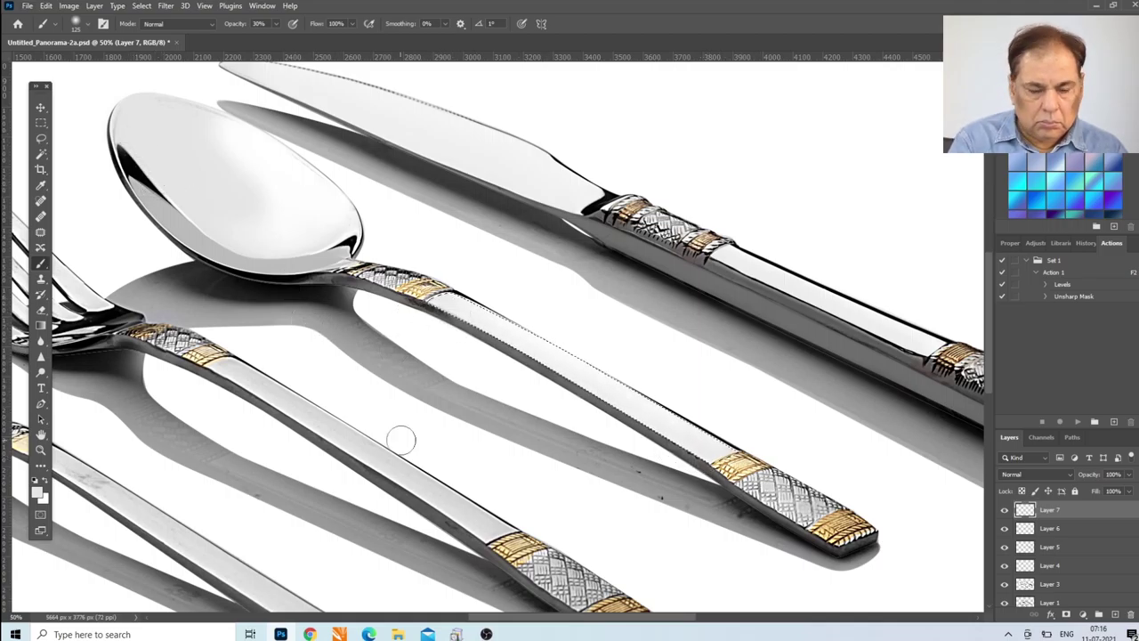
# Select a strip along the handle, erase the excess white inside it, and deselect.
pyautogui.press('p')
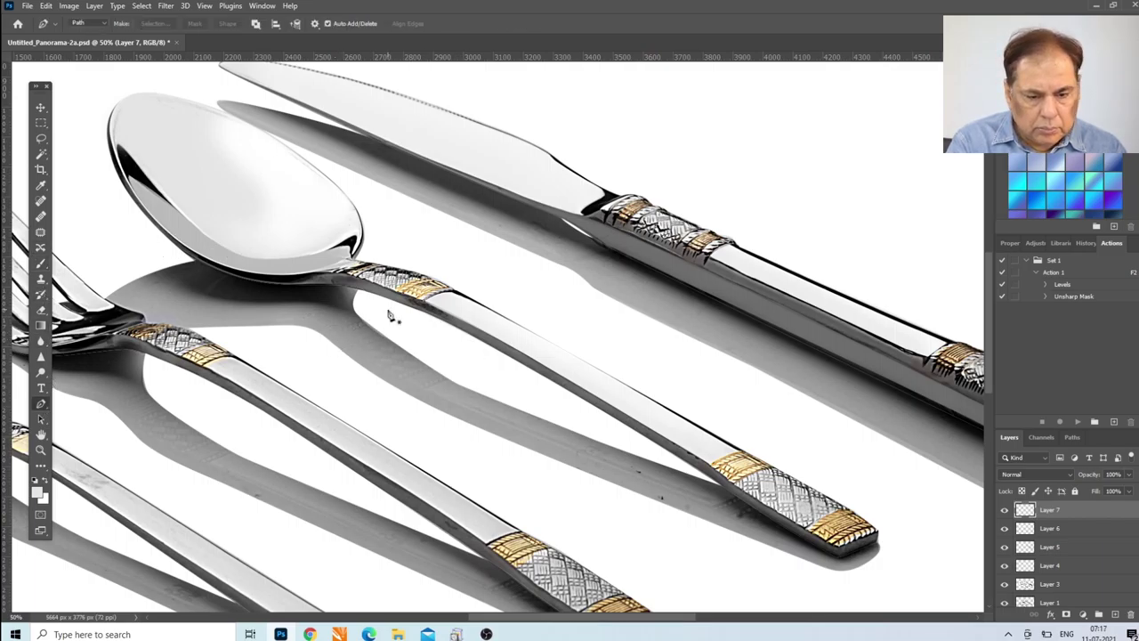
pyautogui.click(749, 430)
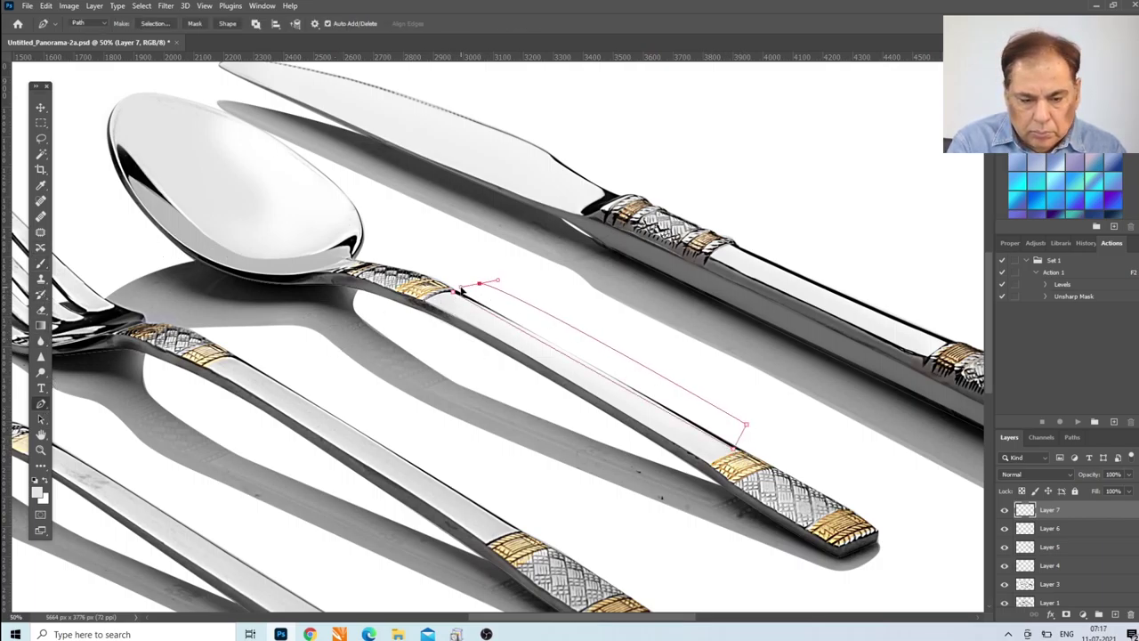
pyautogui.hotkey('ctrl', 'Return')
pyautogui.press('e')
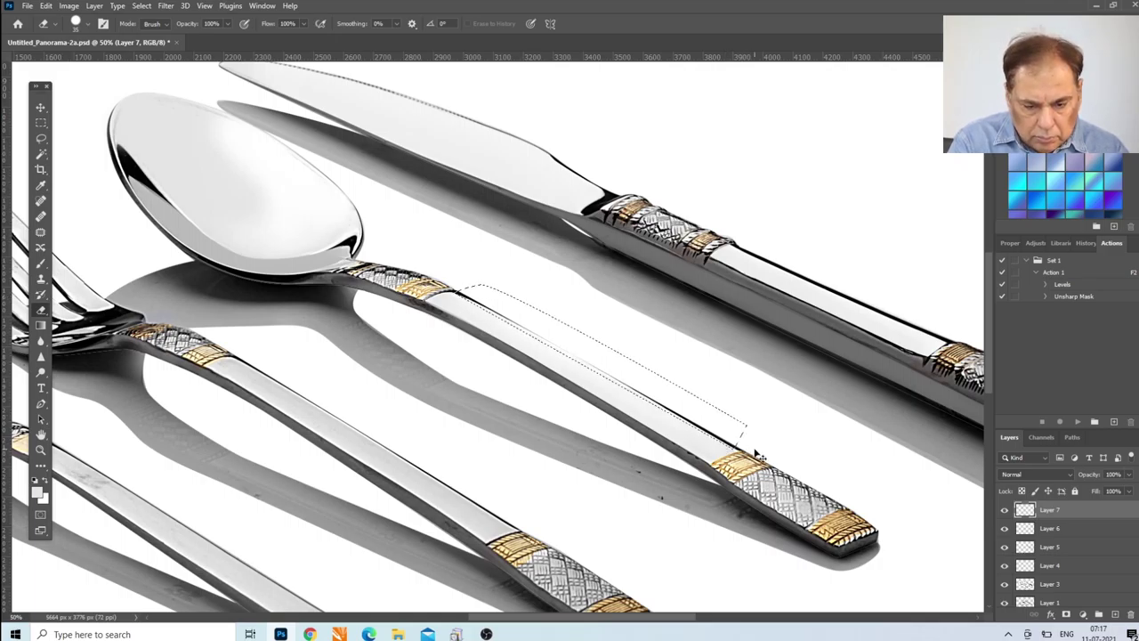
pyautogui.moveTo(494, 302); pyautogui.dragTo(477, 320)
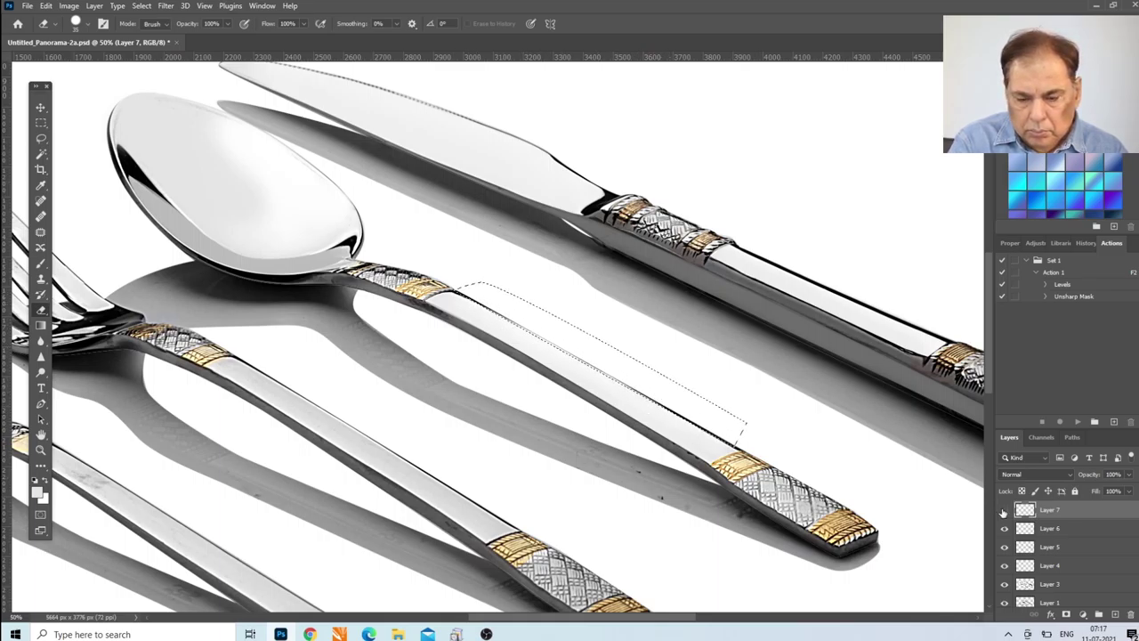
pyautogui.hotkey('ctrl', 'd')
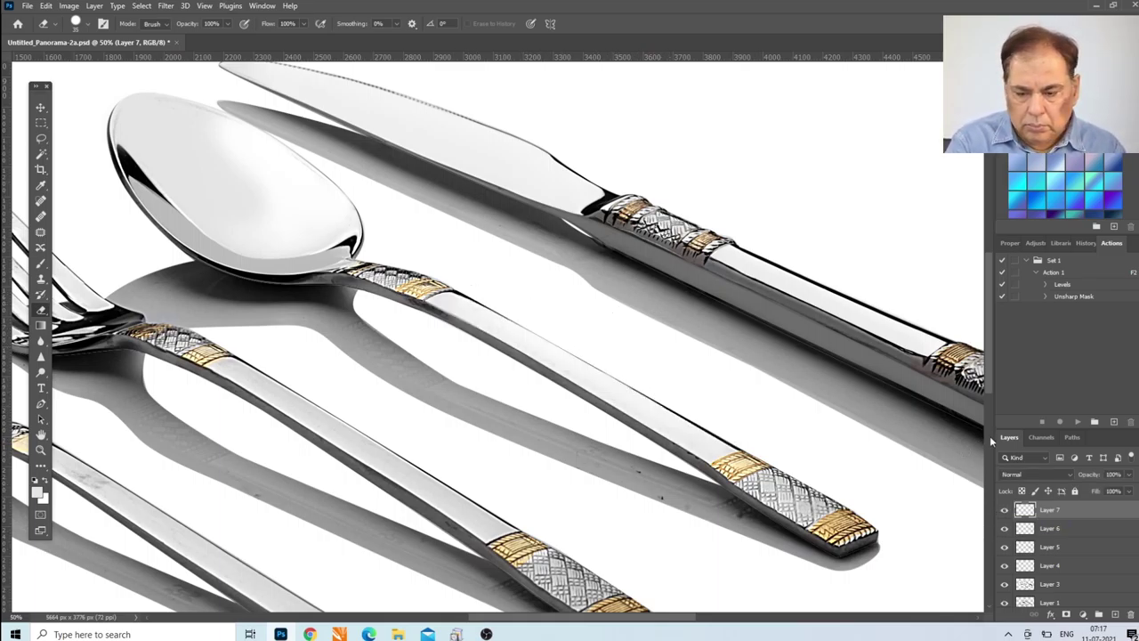
pyautogui.hscroll(-5, 170, 184)
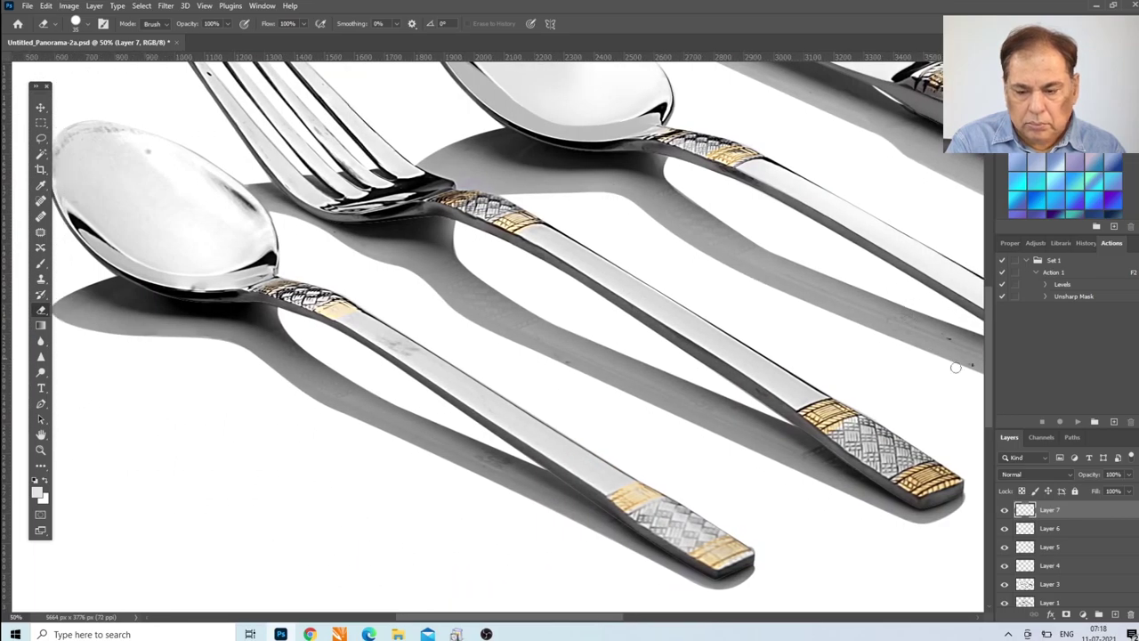
# Start a Pen path along the fork's first two tine edges.
pyautogui.press('p')
pyautogui.scroll(1, 242, 255)
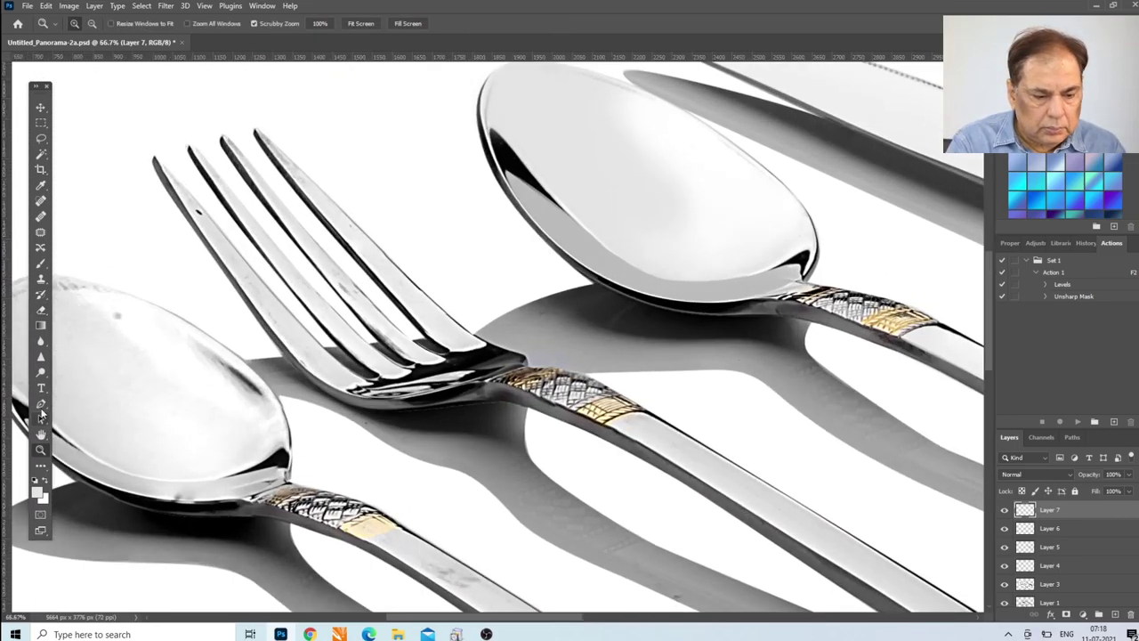
pyautogui.click(344, 390)
pyautogui.click(287, 347)
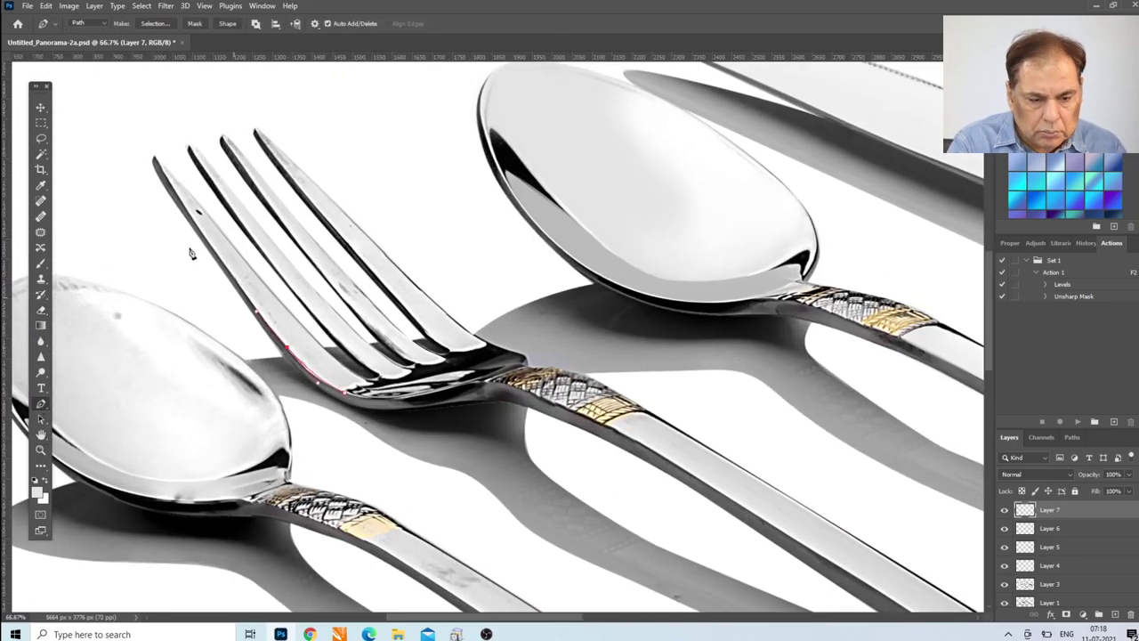
pyautogui.click(154, 161)
pyautogui.click(206, 213)
pyautogui.click(314, 339)
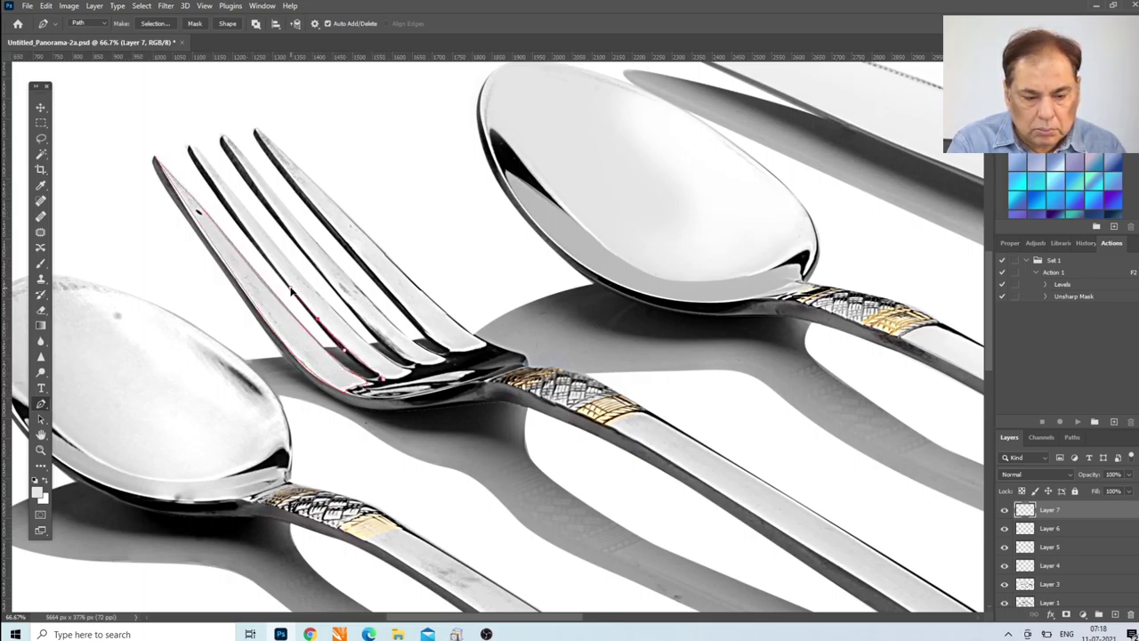
pyautogui.click(188, 145)
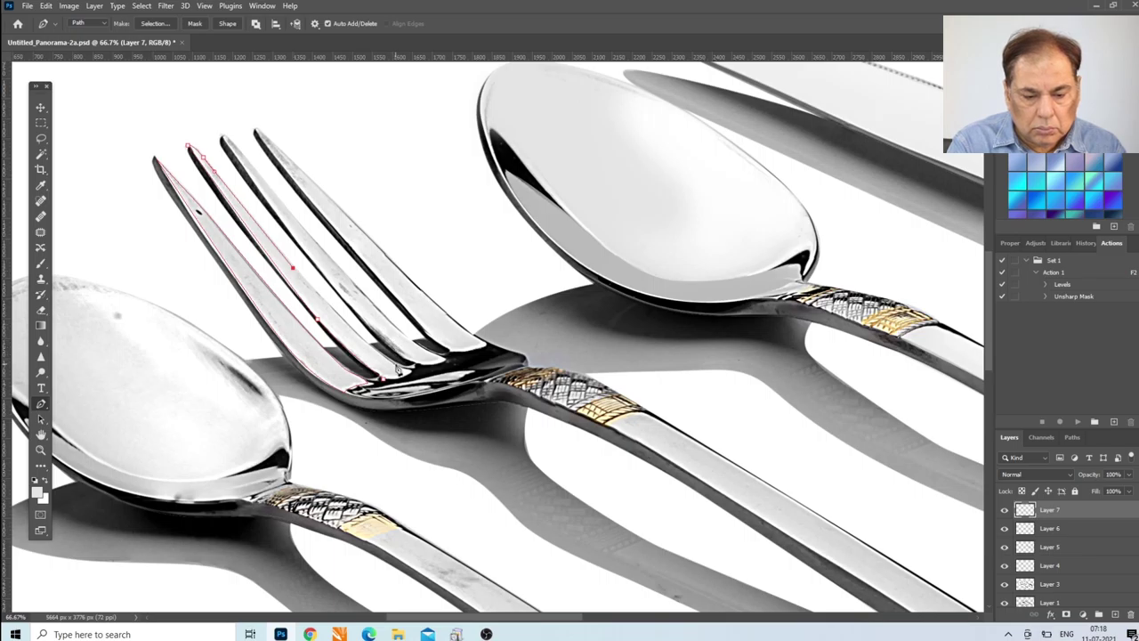
# Extend the path through the third and fourth tines and load it as a selection.
pyautogui.moveTo(398, 367); pyautogui.dragTo(414, 371)
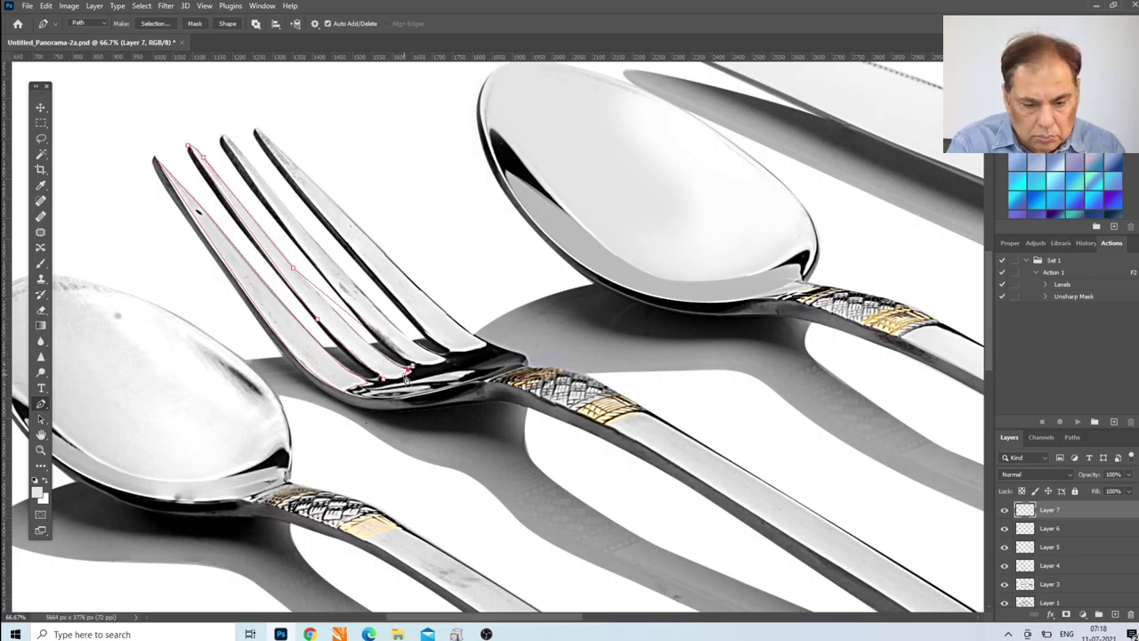
pyautogui.keyDown('alt'); pyautogui.click(397, 366); pyautogui.keyUp('alt')
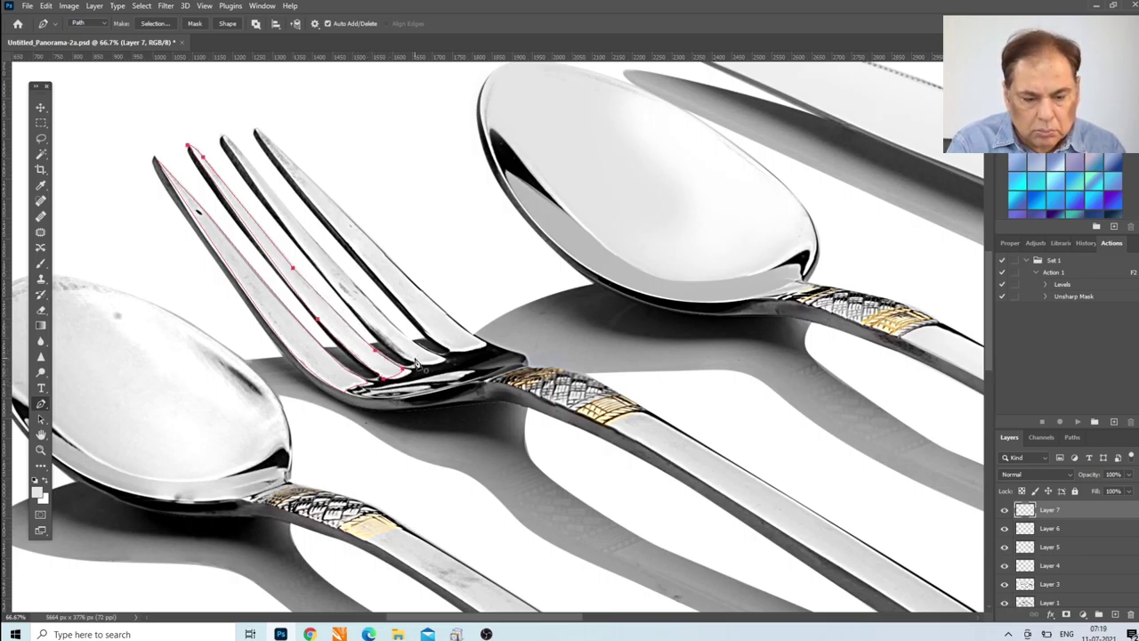
pyautogui.click(223, 140)
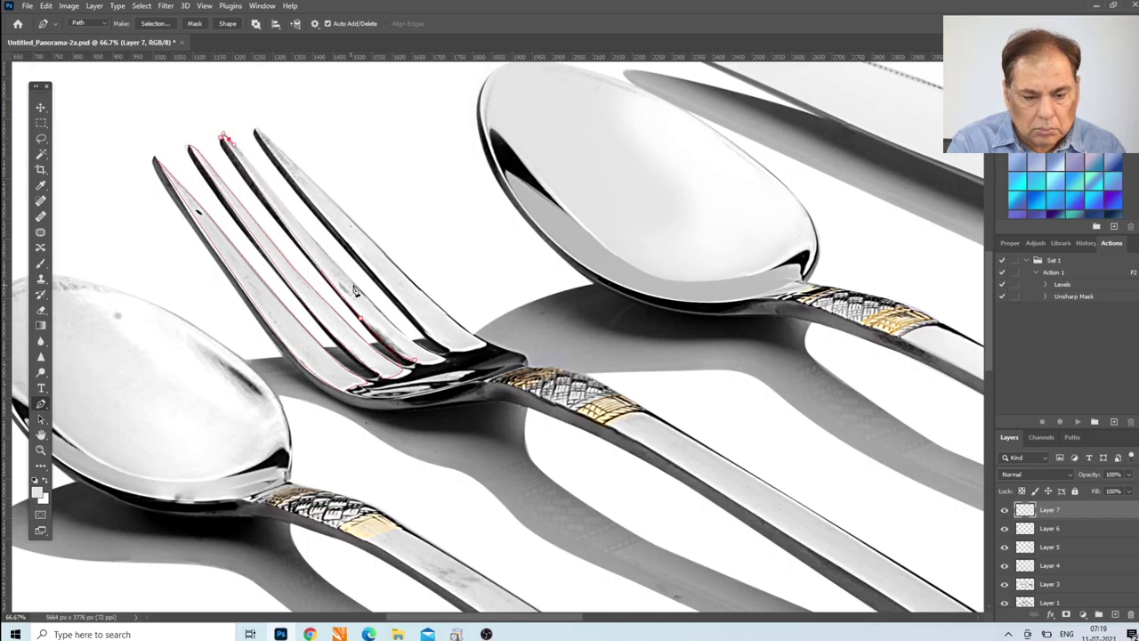
pyautogui.click(360, 293)
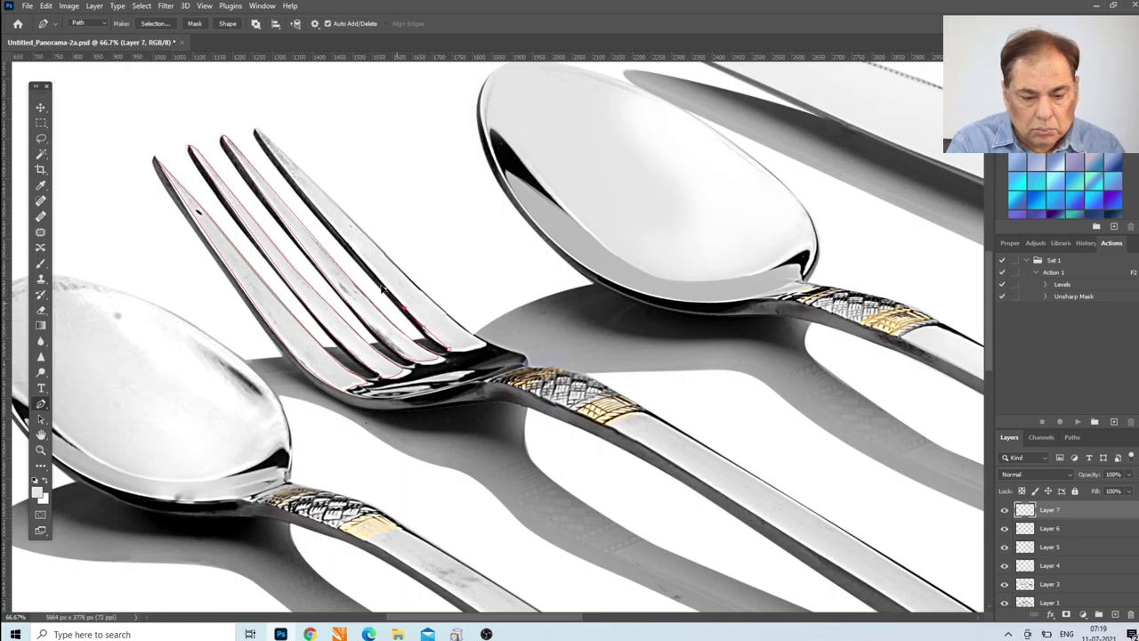
pyautogui.click(257, 129)
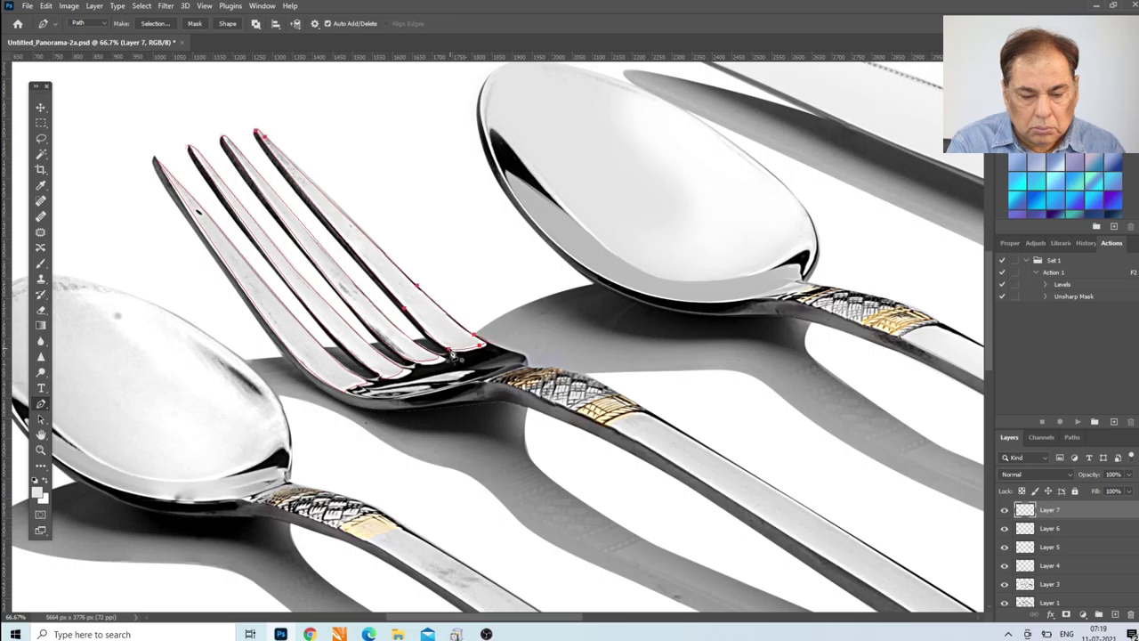
pyautogui.hotkey('ctrl', 'Return')
# Paint the selected tines soft white on new Layer 8, then deselect.
pyautogui.press('b')
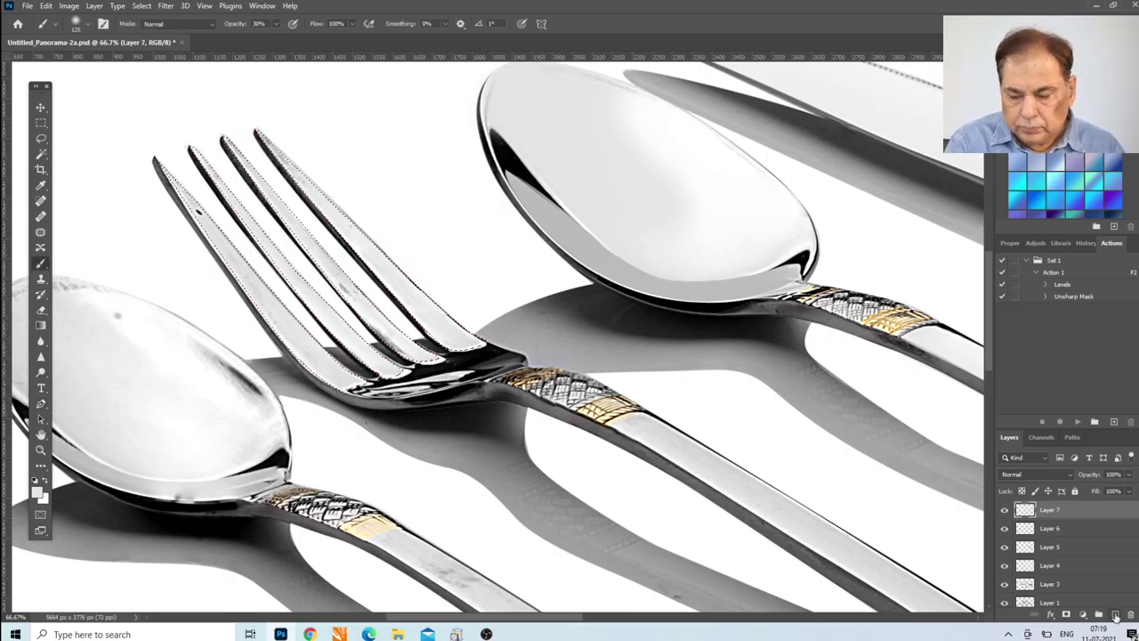
pyautogui.click(1116, 616)
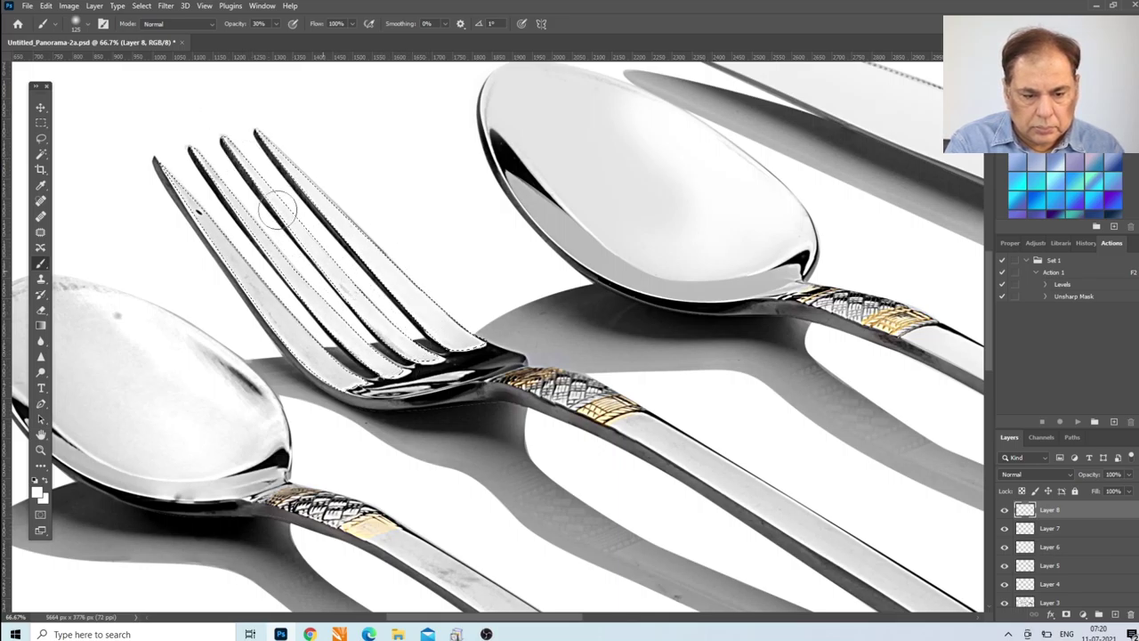
pyautogui.moveTo(278, 207)
pyautogui.mouseDown()
pyautogui.moveTo(157, 183)
pyautogui.moveTo(330, 360)
pyautogui.moveTo(221, 132)
pyautogui.mouseUp()
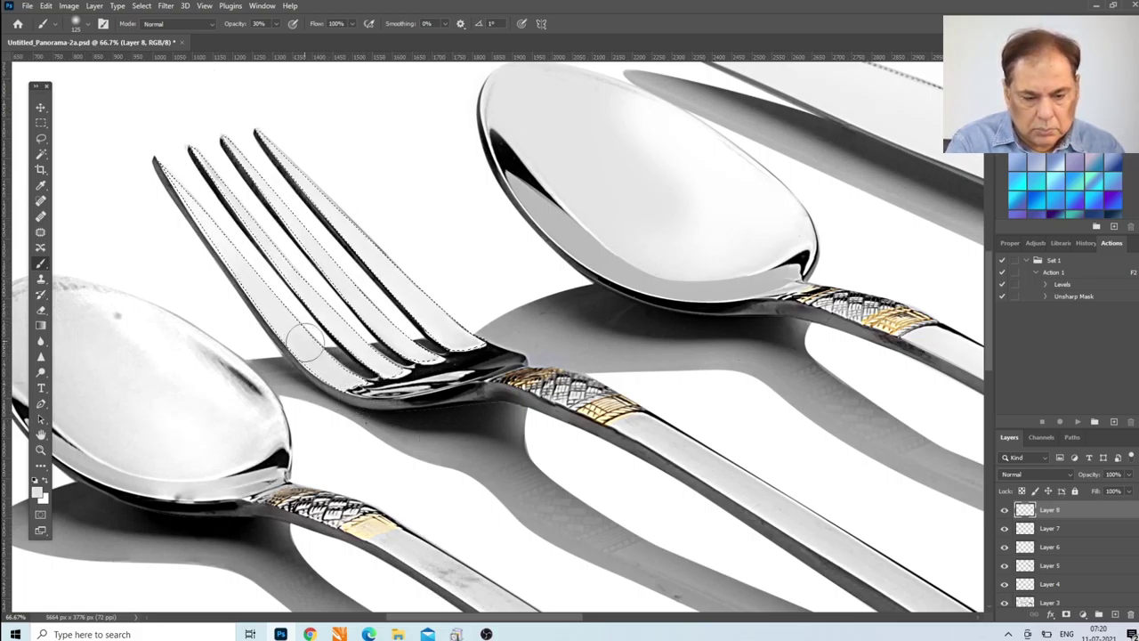
pyautogui.hotkey('ctrl', 'd')
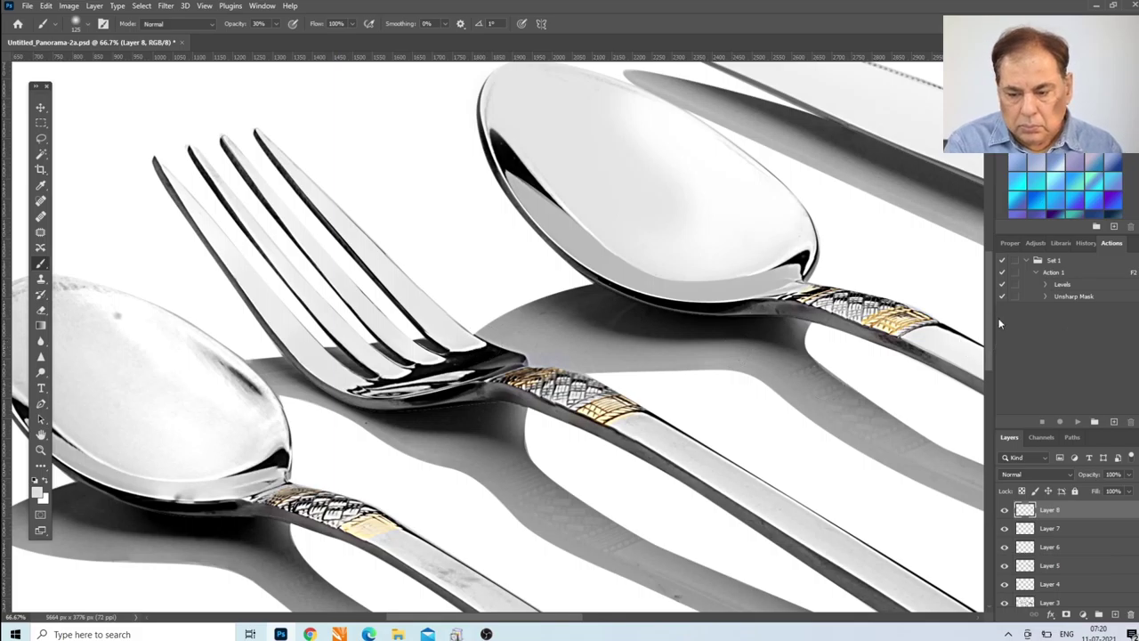
pyautogui.scroll(-3, 499, 339)
pyautogui.hscroll(3, 498, 338)
pyautogui.hscroll(4, 499, 338)
# Select the fork handle's plain strip between gold bands, paint it white, deselect, and zoom out.
pyautogui.press('p')
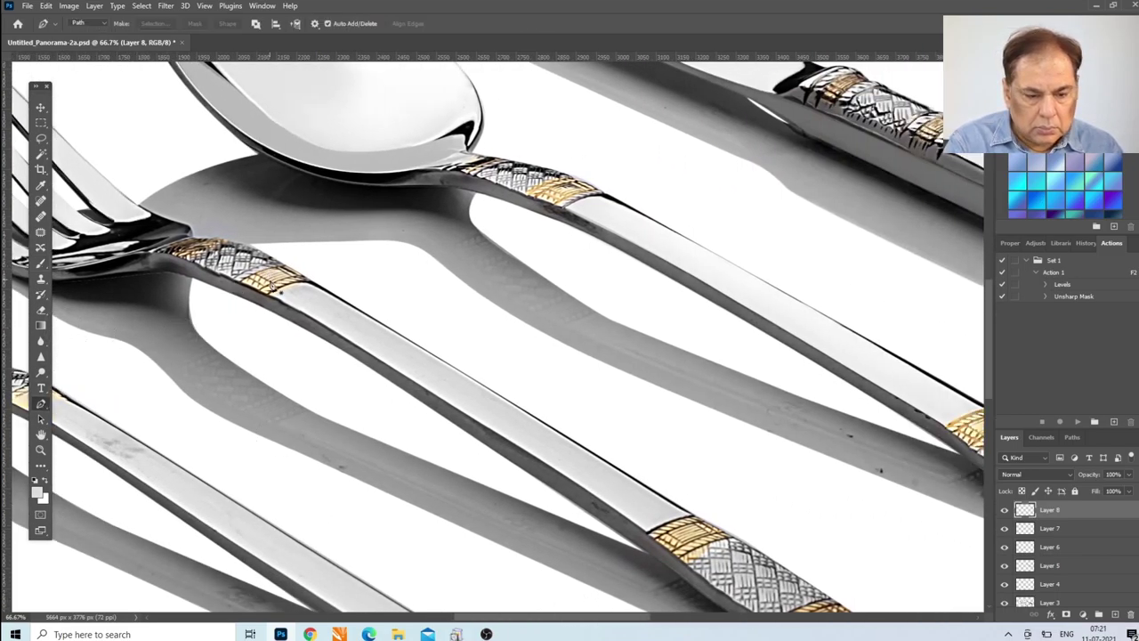
pyautogui.click(302, 285)
pyautogui.click(609, 463)
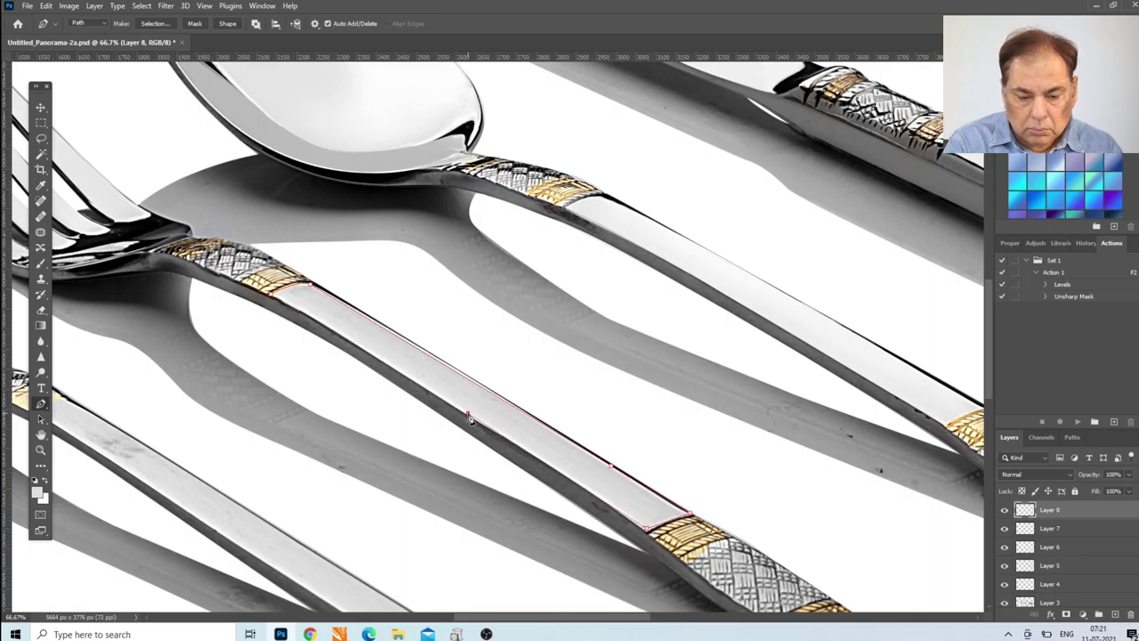
pyautogui.click(495, 431)
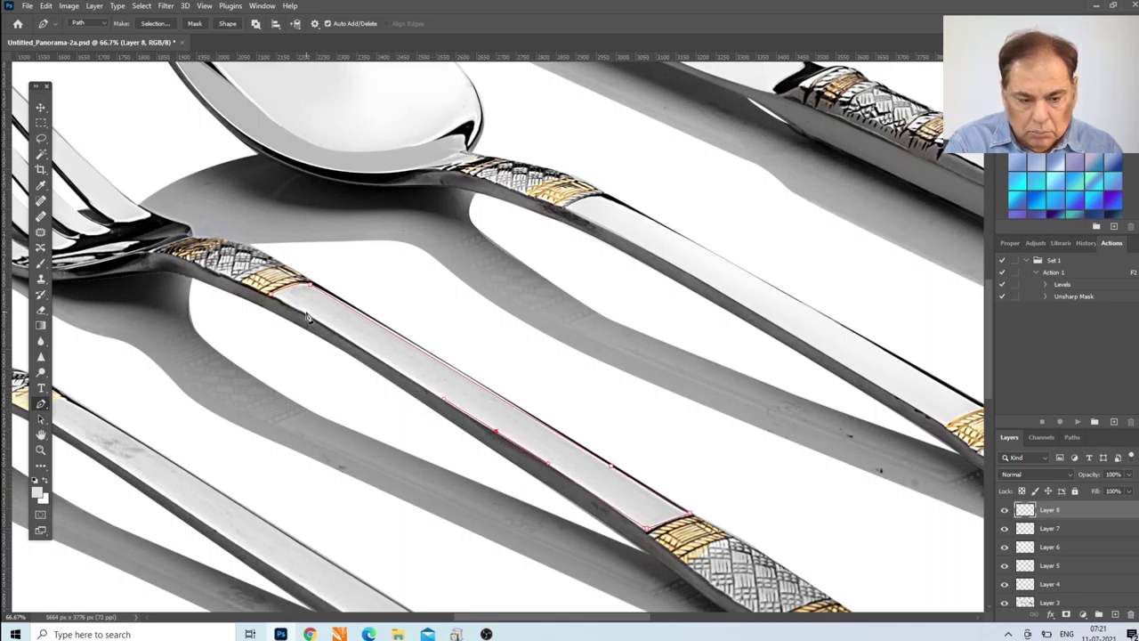
pyautogui.hotkey('ctrl', 'Return')
pyautogui.press('b')
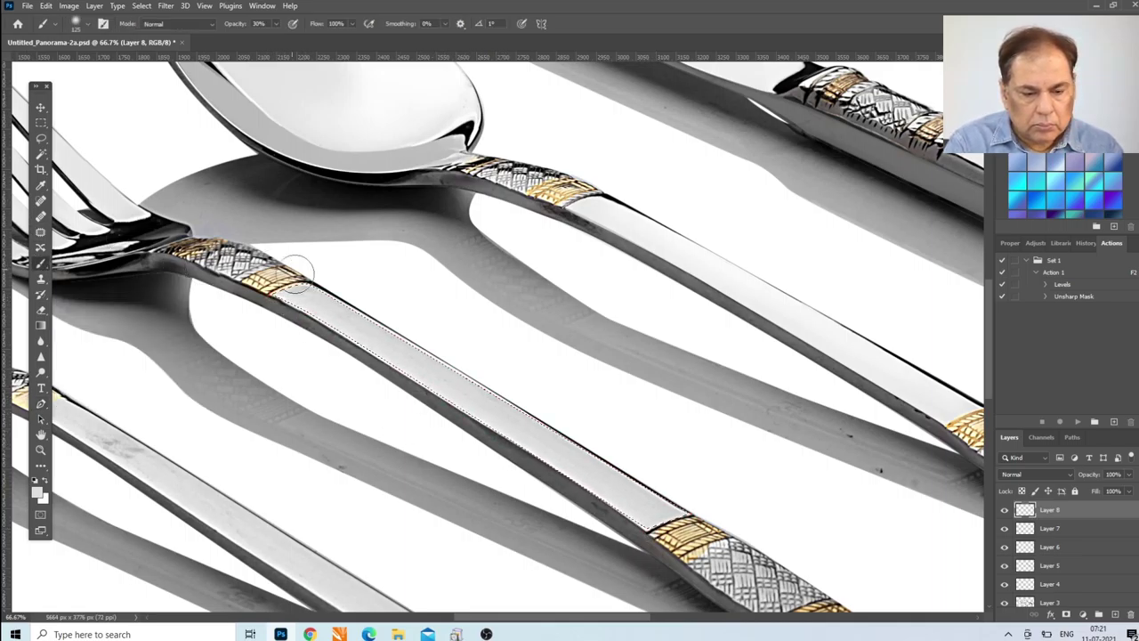
pyautogui.moveTo(659, 505)
pyautogui.mouseDown()
pyautogui.moveTo(338, 307)
pyautogui.moveTo(606, 469)
pyautogui.mouseUp()
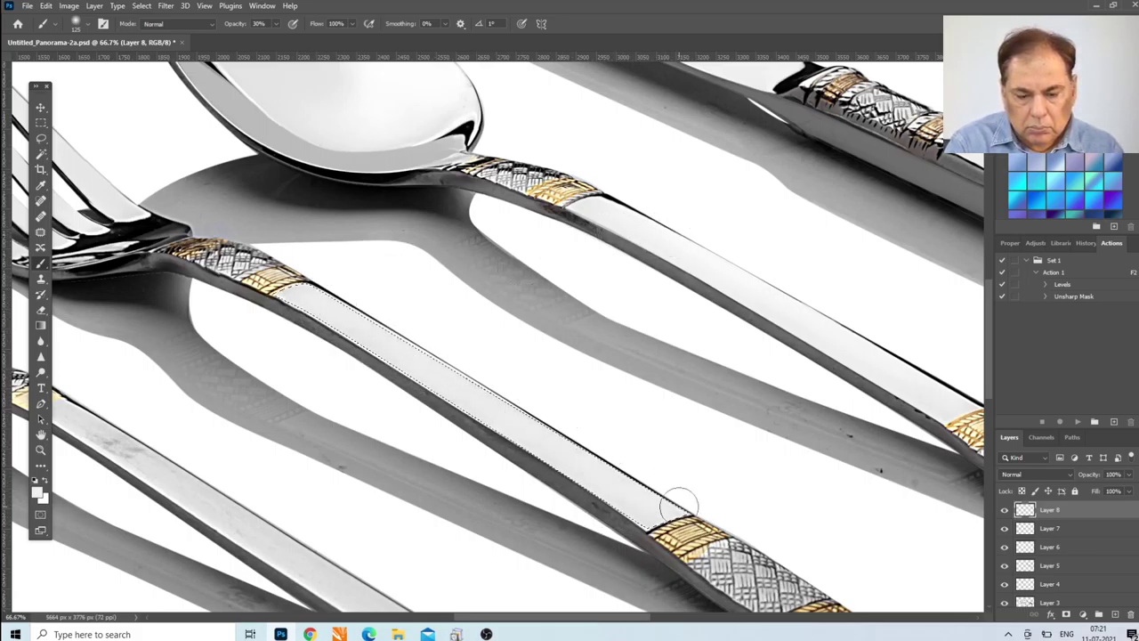
pyautogui.hotkey('ctrl', 'd')
pyautogui.hotkey('ctrl', '-')
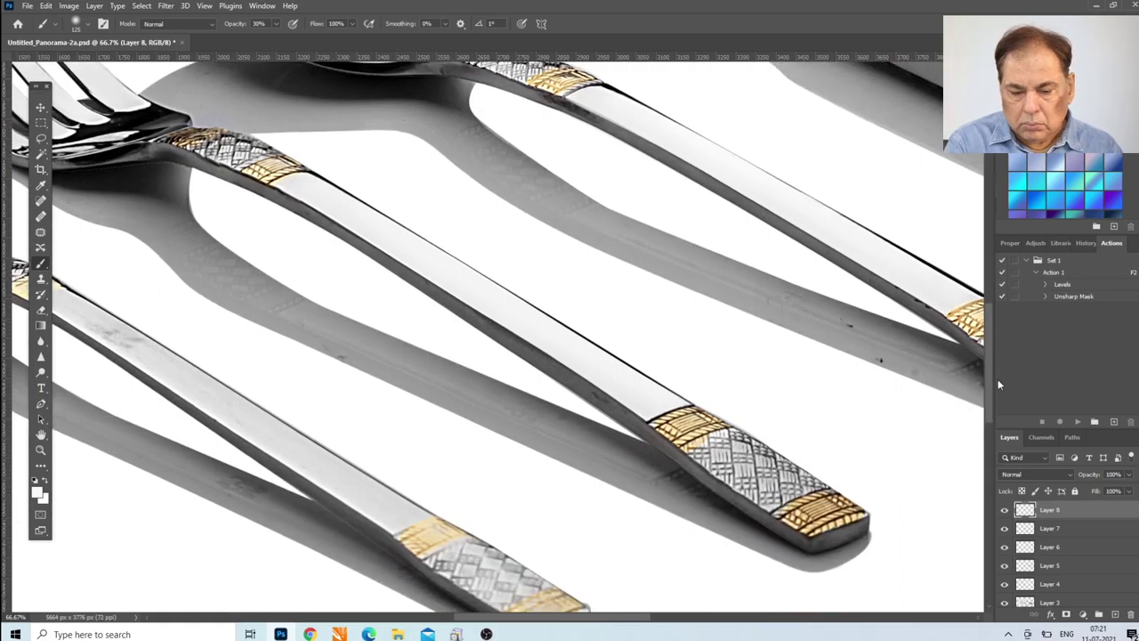
pyautogui.hotkey('ctrl', '-')
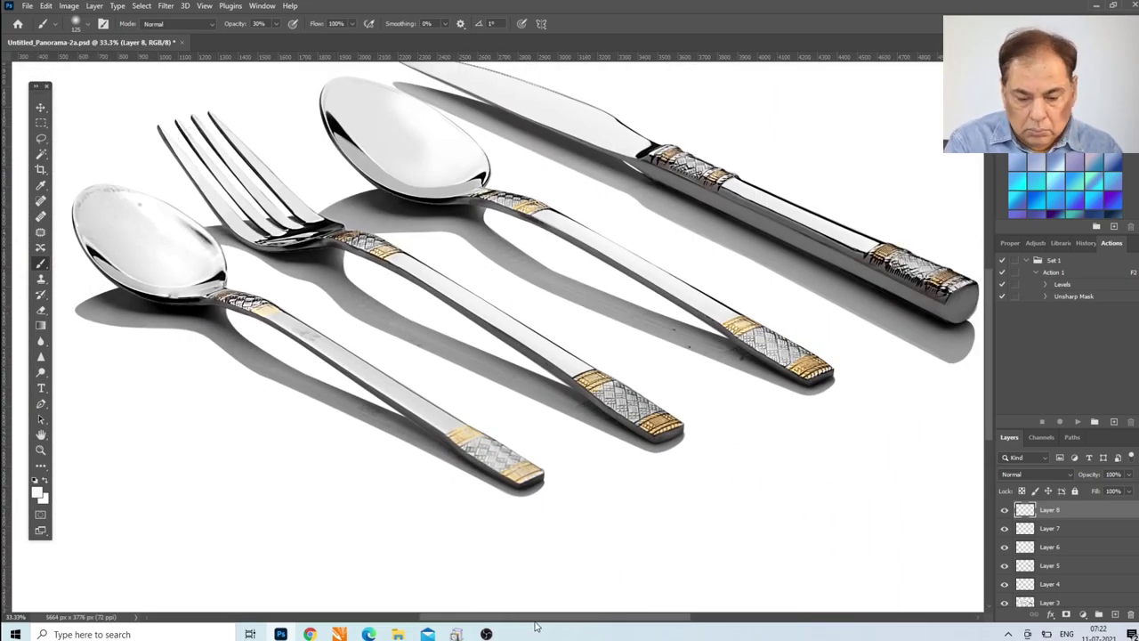
# Zoom in on the small front spoon and trace its bowl's lower and left edges.
pyautogui.hscroll(-3, 985, 326)
pyautogui.scroll(2, 210, 345)
pyautogui.press('p')
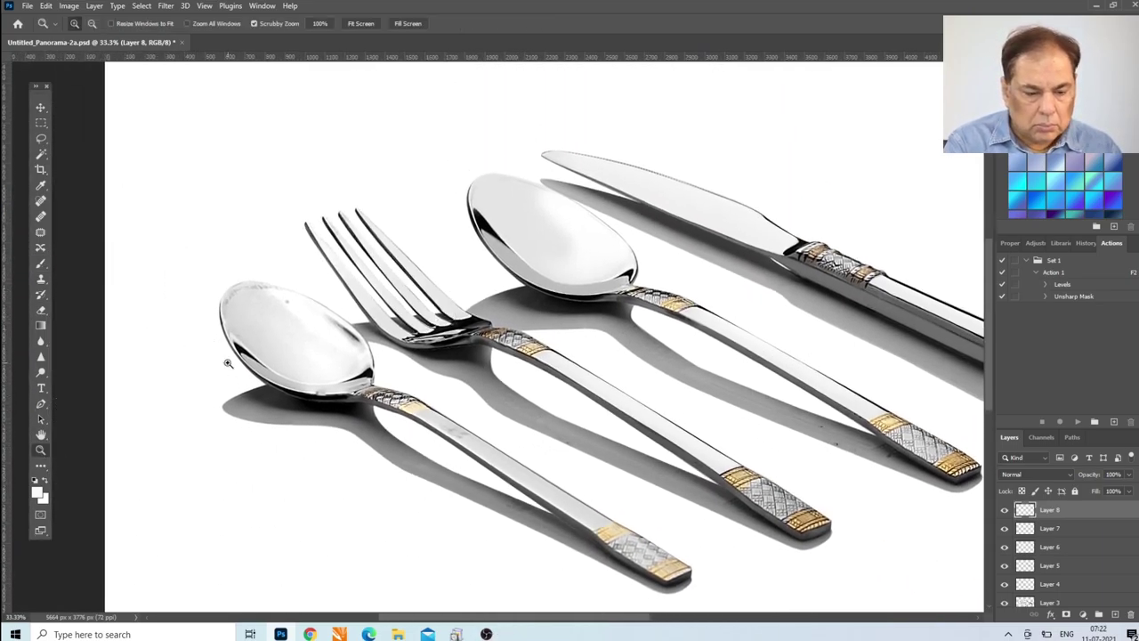
pyautogui.hotkey('ctrl', '+')
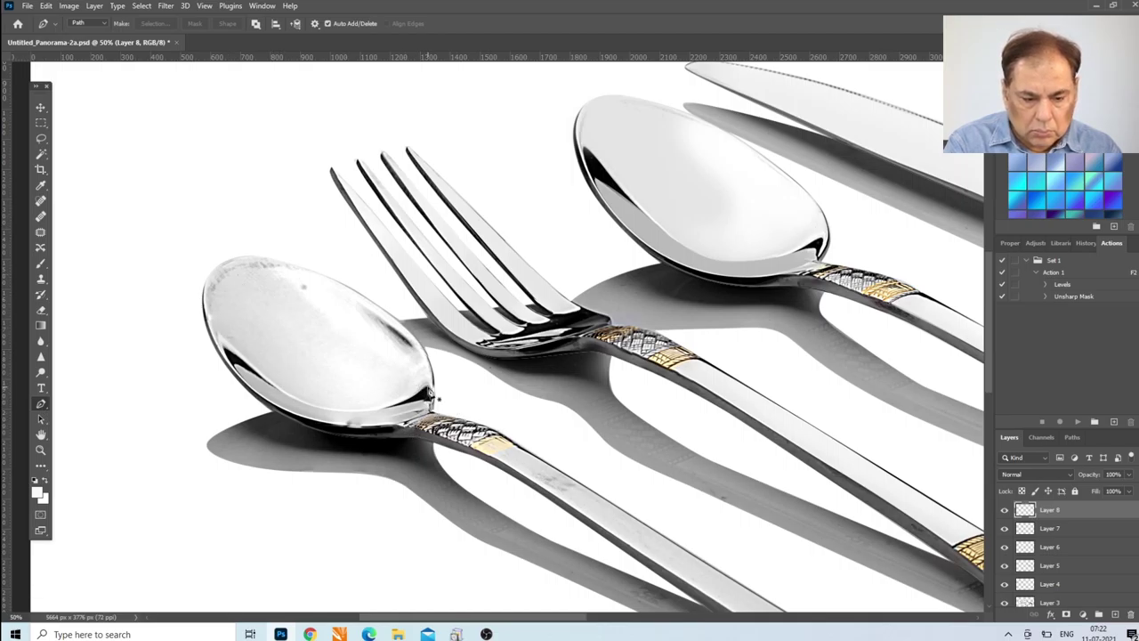
pyautogui.click(431, 387)
pyautogui.moveTo(347, 411); pyautogui.dragTo(307, 405)
pyautogui.moveTo(243, 354); pyautogui.dragTo(183, 292)
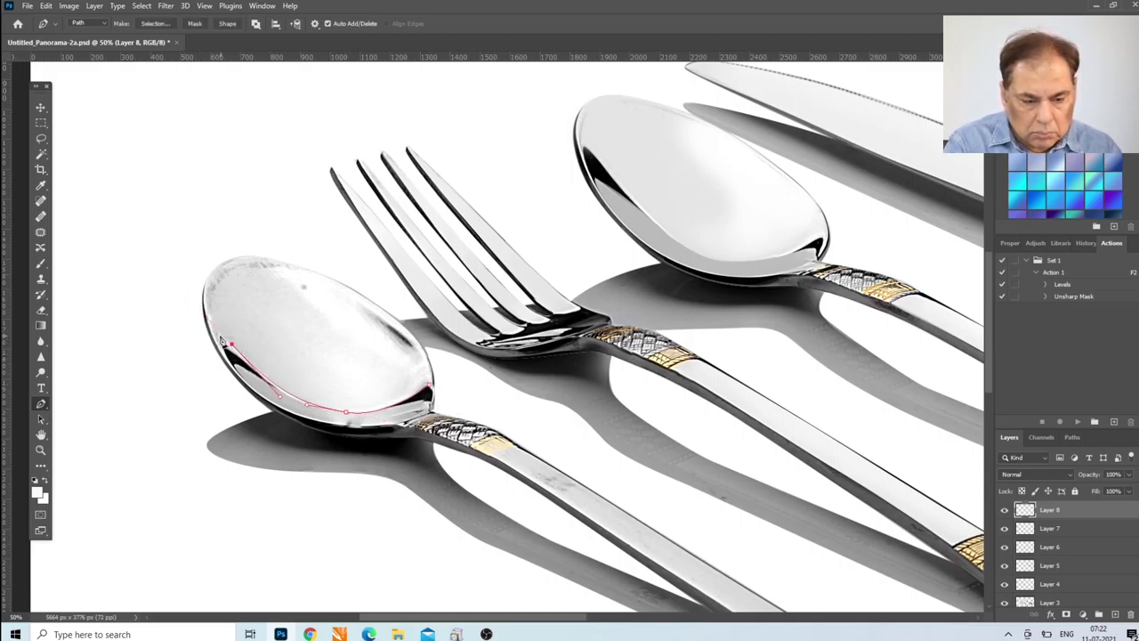
pyautogui.moveTo(218, 331); pyautogui.dragTo(221, 348)
# Complete the bowl outline, load it as a selection, and start painting white on Layer 9.
pyautogui.moveTo(218, 267); pyautogui.dragTo(248, 247)
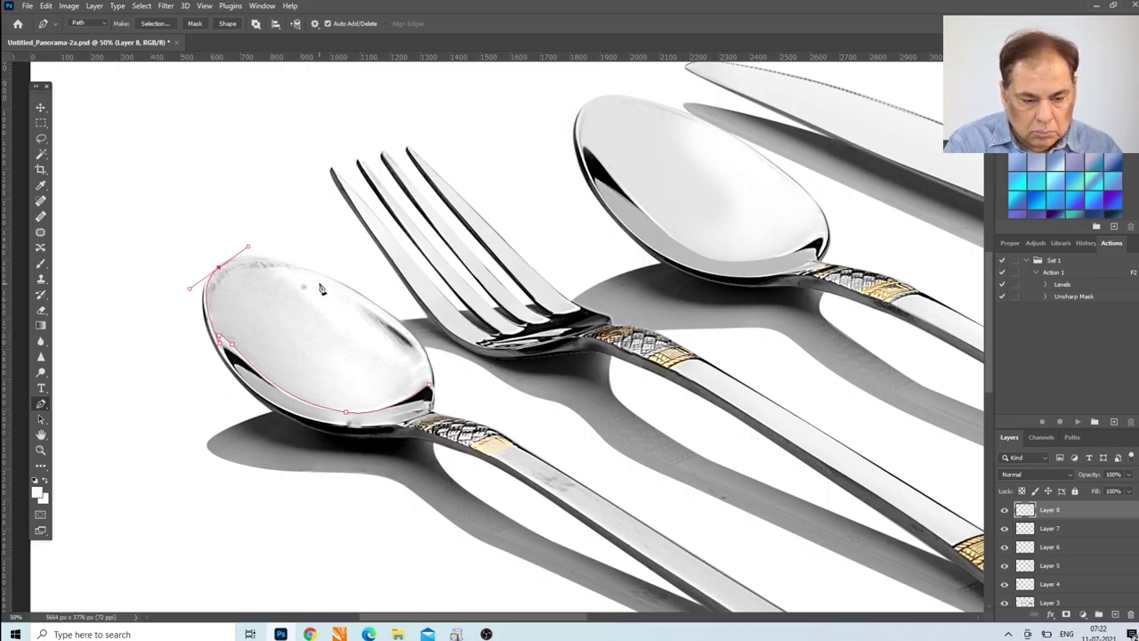
pyautogui.moveTo(307, 268); pyautogui.dragTo(341, 283)
pyautogui.click(407, 330)
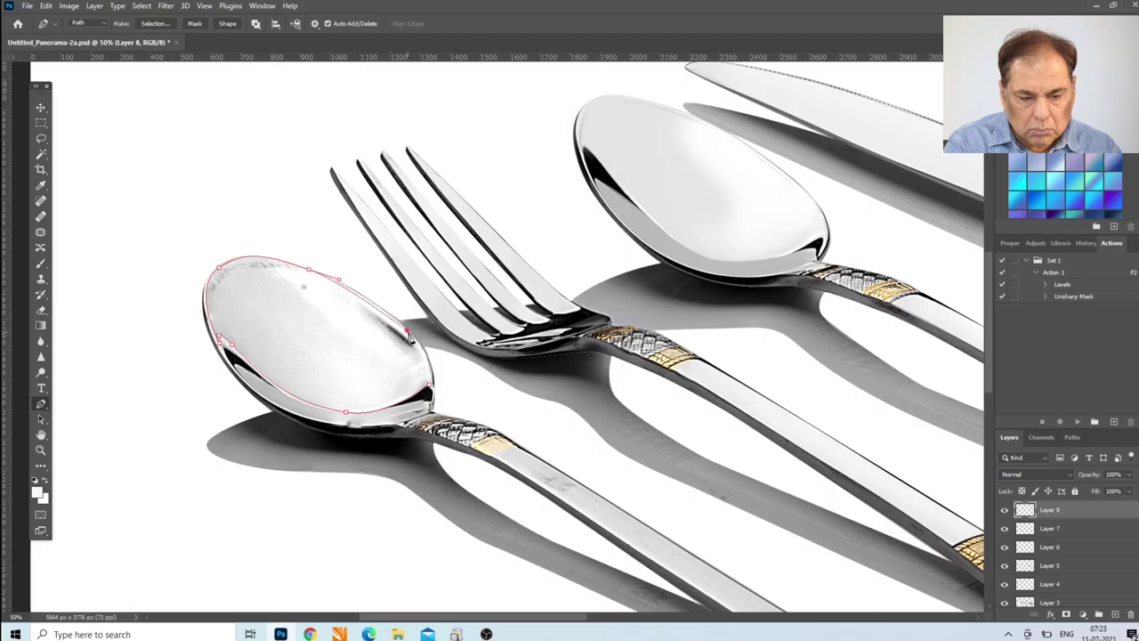
pyautogui.moveTo(420, 364); pyautogui.dragTo(409, 402)
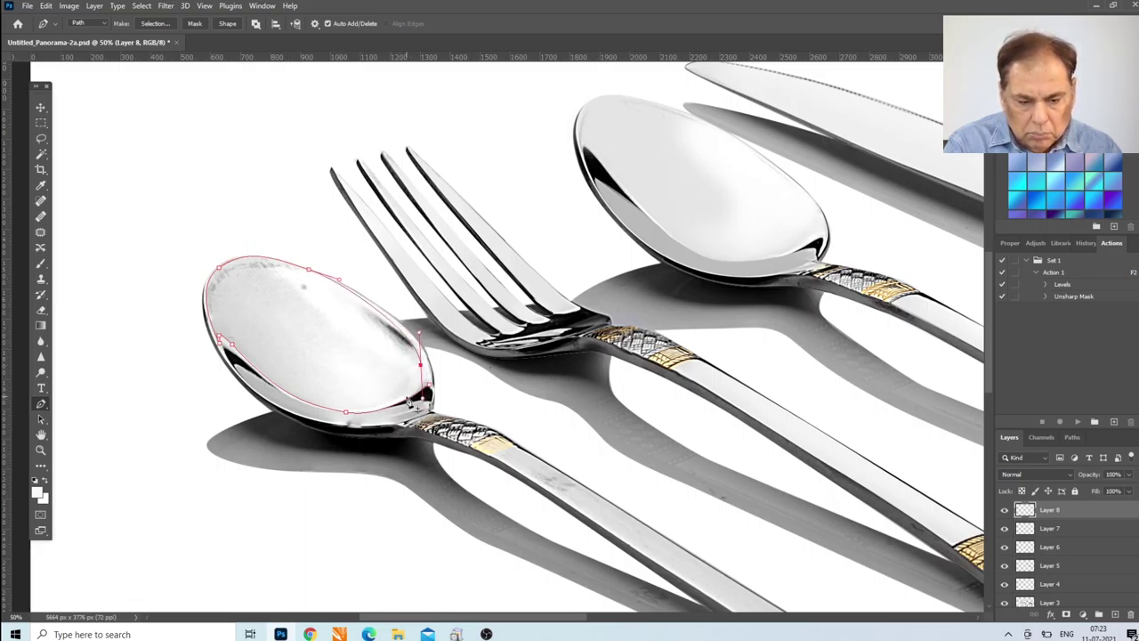
pyautogui.hotkey('ctrl', 'Return')
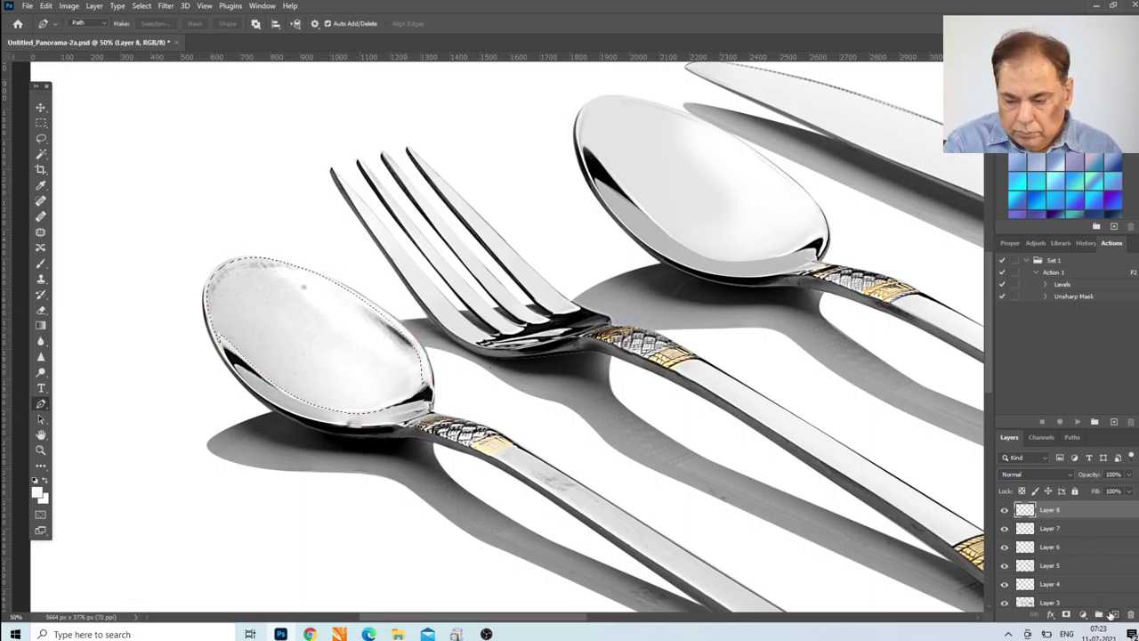
pyautogui.click(40, 264)
pyautogui.moveTo(241, 310); pyautogui.dragTo(234, 301)
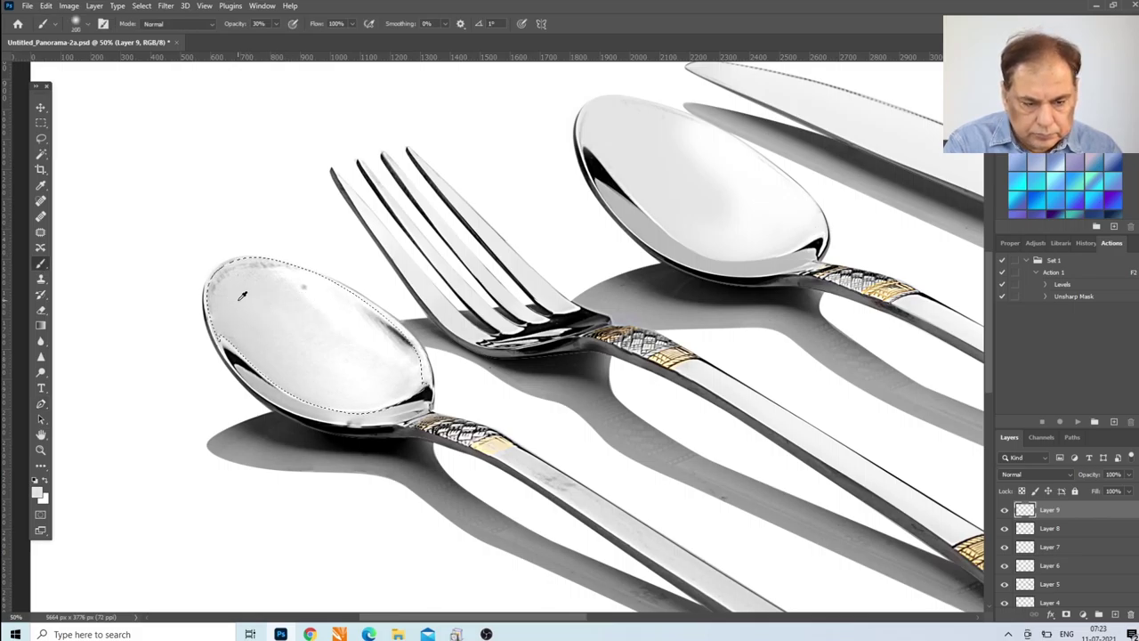
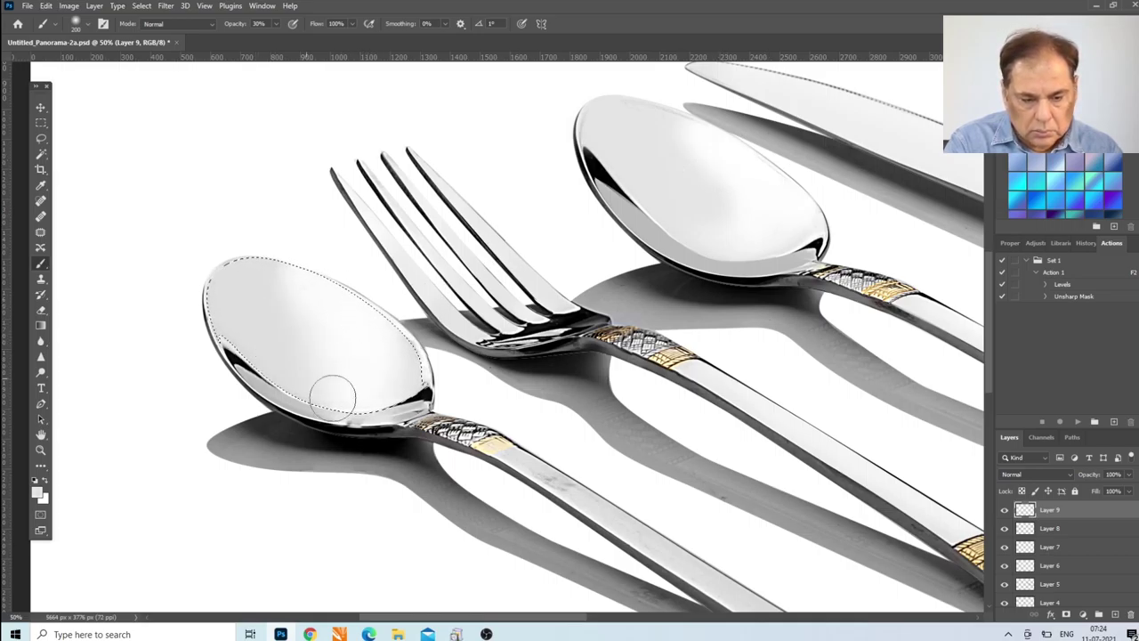
# Lighten the spoon bowl's dark lower edge by tracing it and painting white at 30%.
pyautogui.hotkey('ctrl', 'd')
pyautogui.click(40, 403)
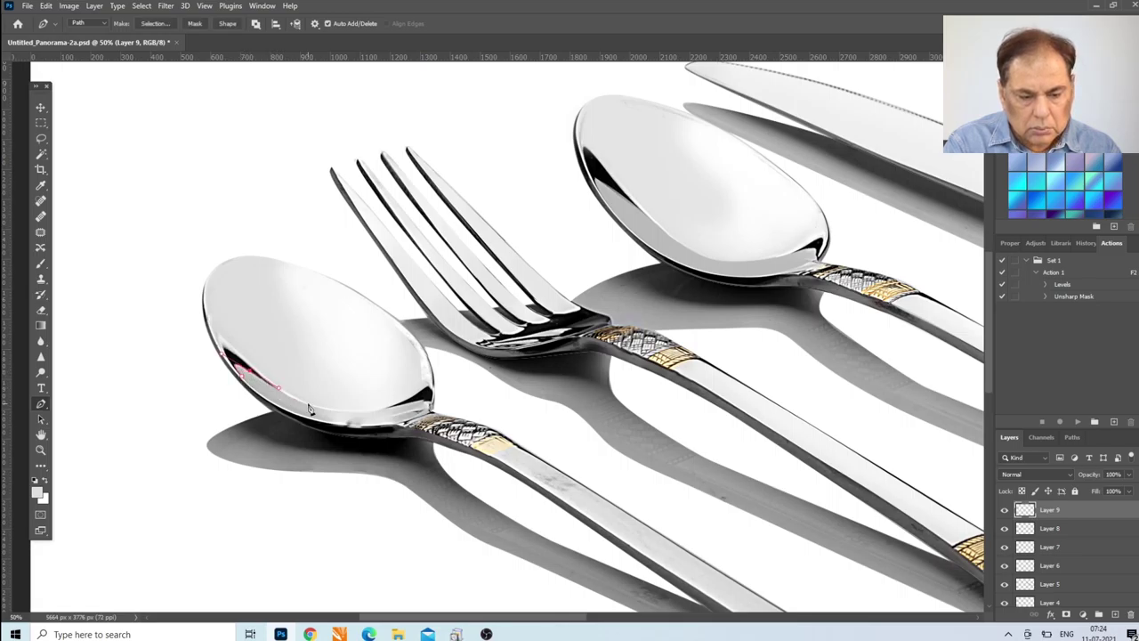
pyautogui.click(429, 405)
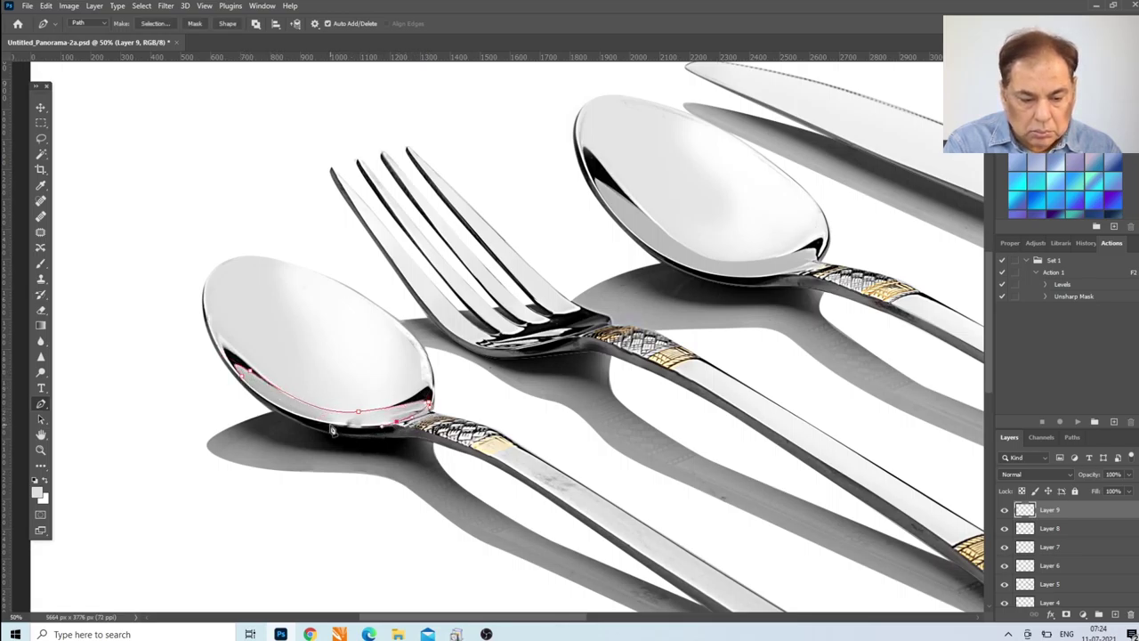
pyautogui.click(242, 381)
pyautogui.hotkey('ctrl', 'Return')
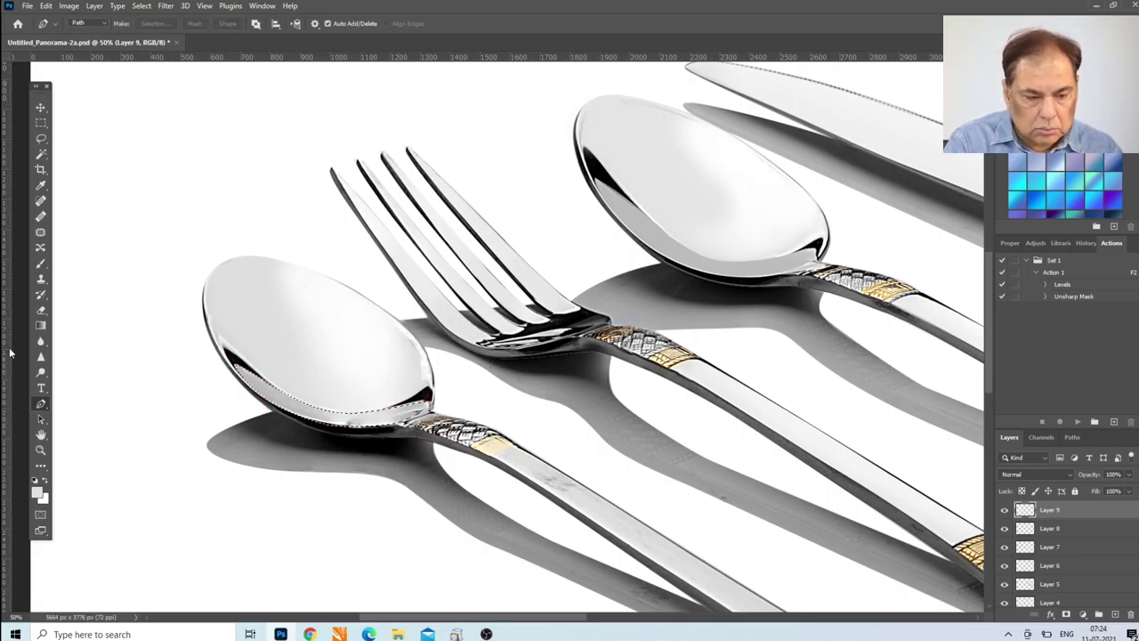
pyautogui.click(40, 265)
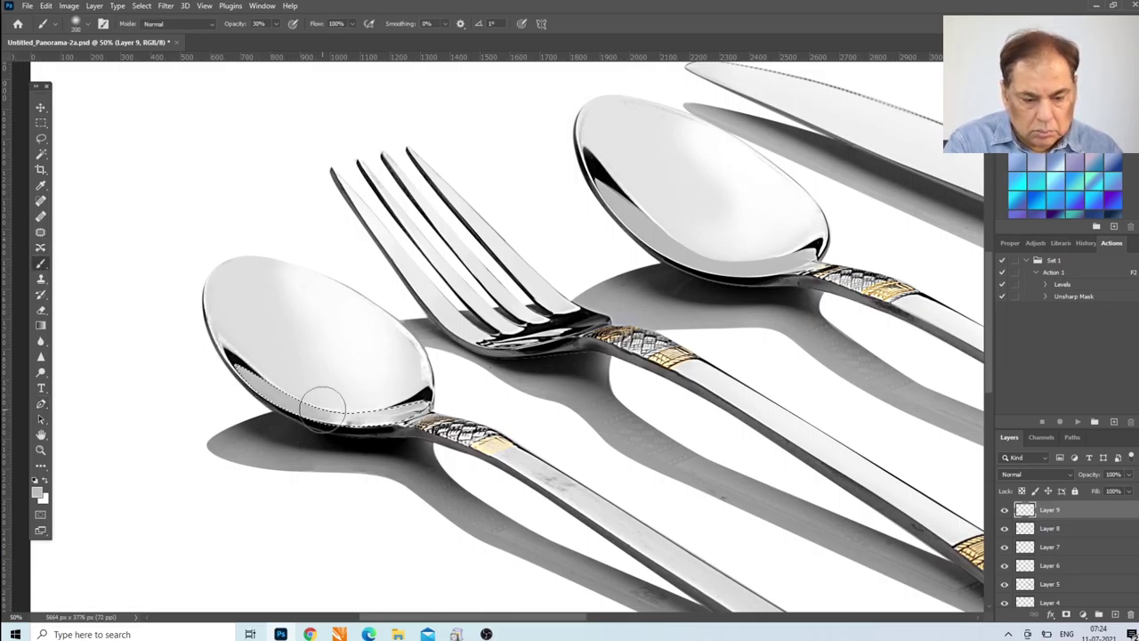
pyautogui.moveTo(371, 419); pyautogui.dragTo(448, 400)
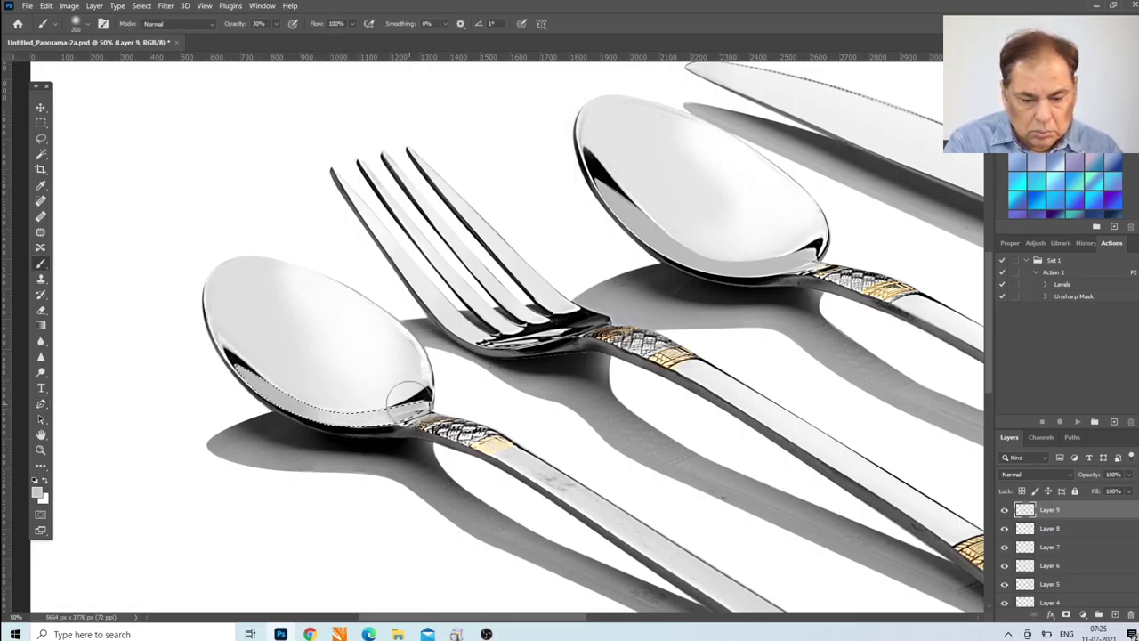
# Trace a curved path along the front spoon's handle down to the gold collar.
pyautogui.hotkey('ctrl', '-')
pyautogui.hotkey('ctrl', '-')
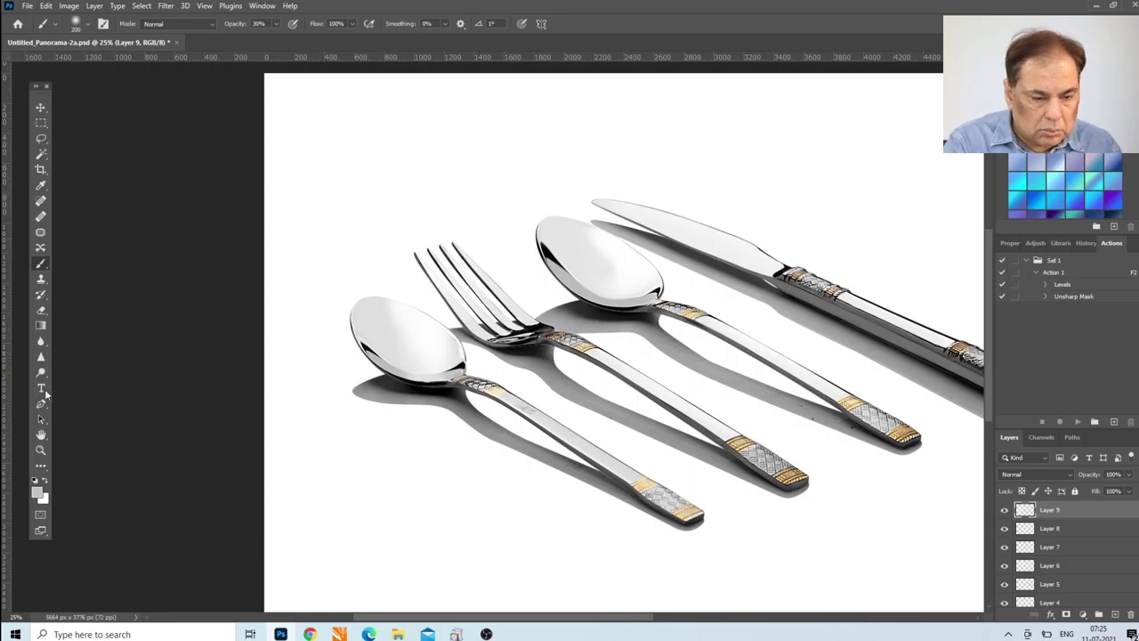
pyautogui.press('p')
pyautogui.click(40, 451)
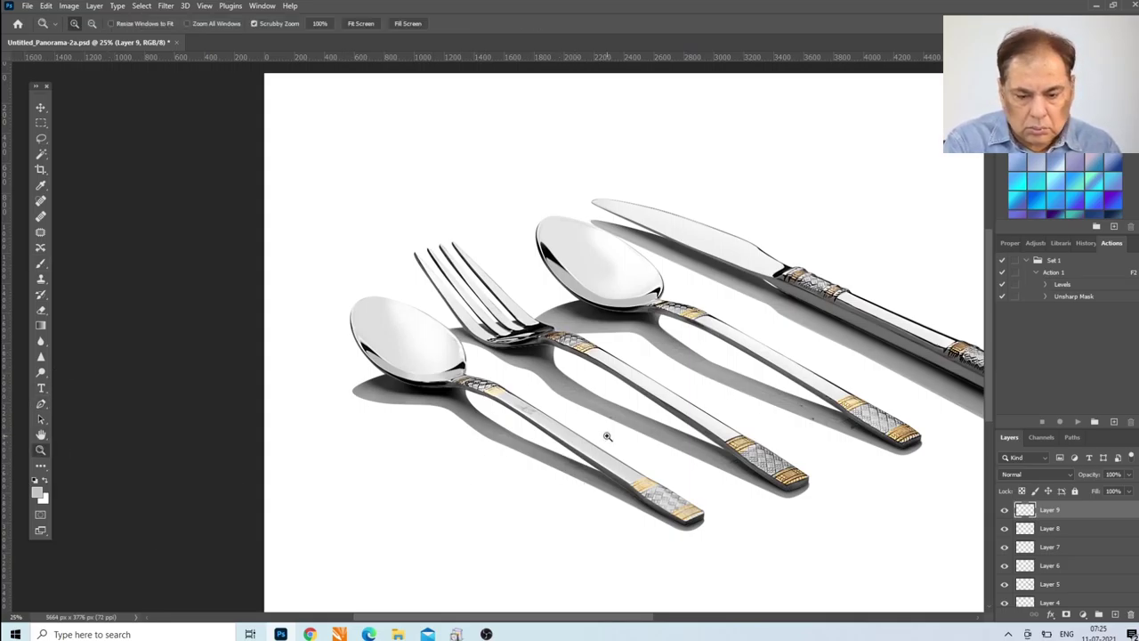
pyautogui.click(605, 436)
pyautogui.click(40, 403)
pyautogui.moveTo(383, 357); pyautogui.dragTo(406, 347)
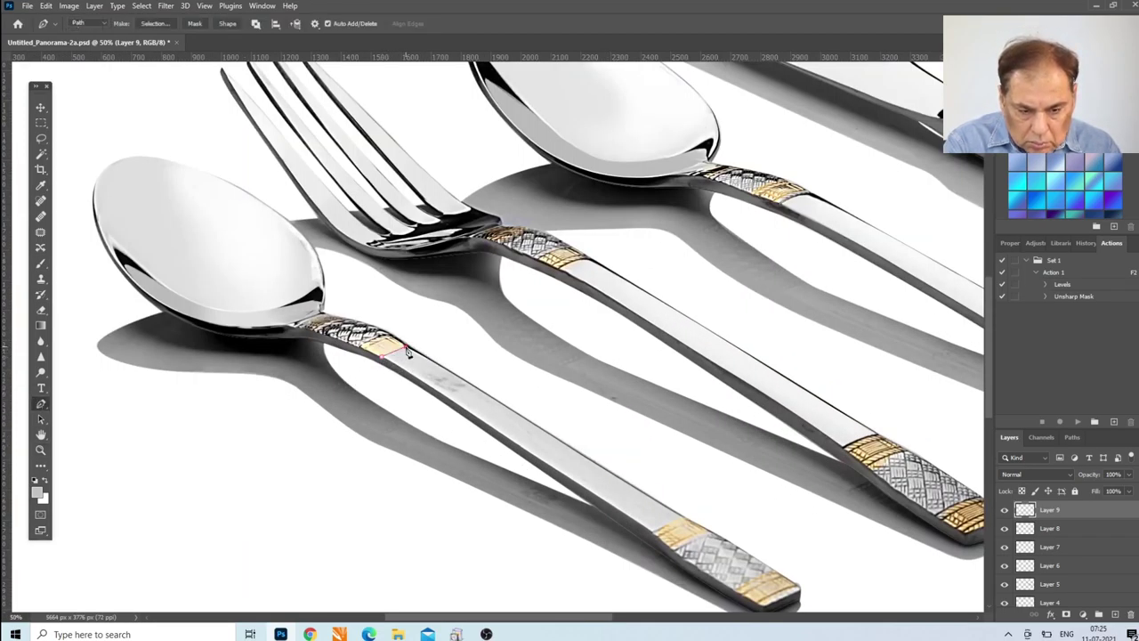
pyautogui.moveTo(637, 489); pyautogui.dragTo(682, 519)
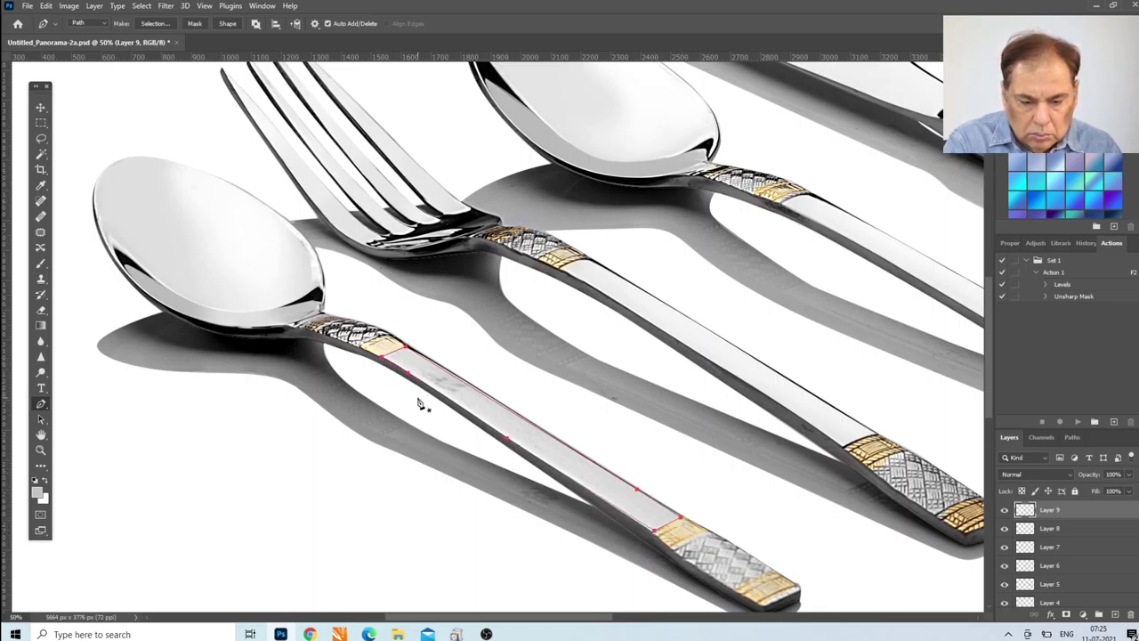
# Brighten the handle selection with soft white brush strokes on a new layer.
pyautogui.hotkey('ctrl', 'shift', 'alt', 'n')
pyautogui.hotkey('ctrl', 'Return')
pyautogui.press('b')
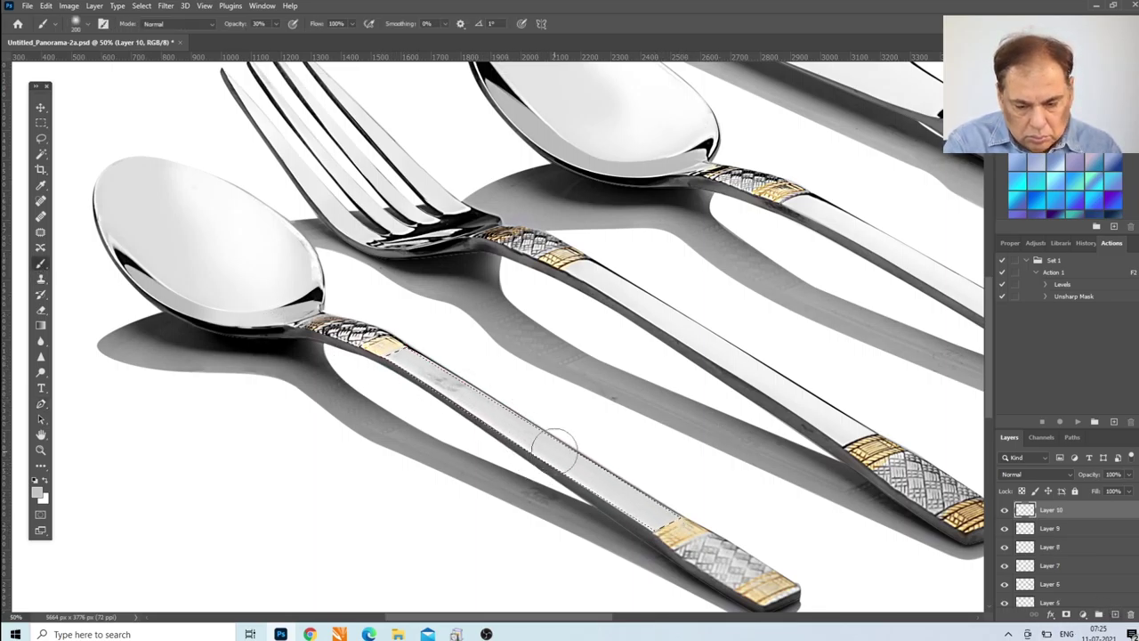
pyautogui.moveTo(457, 382)
pyautogui.mouseDown()
pyautogui.moveTo(412, 356)
pyautogui.moveTo(630, 475)
pyautogui.moveTo(483, 394)
pyautogui.mouseUp()
pyautogui.moveTo(373, 356); pyautogui.dragTo(653, 528)
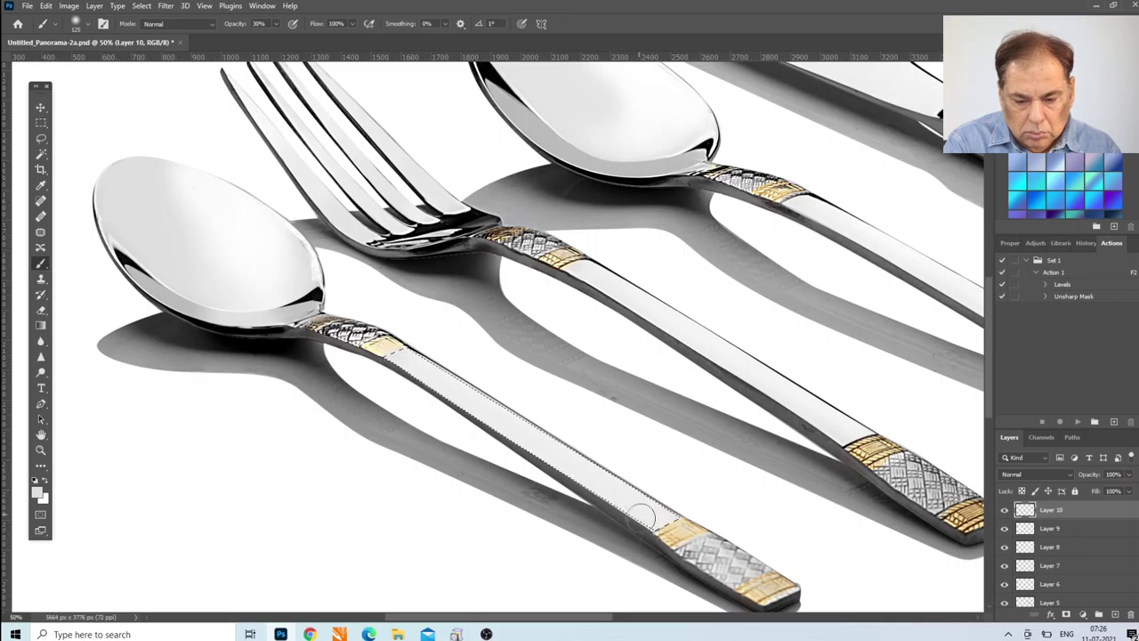
pyautogui.moveTo(654, 528); pyautogui.dragTo(427, 386)
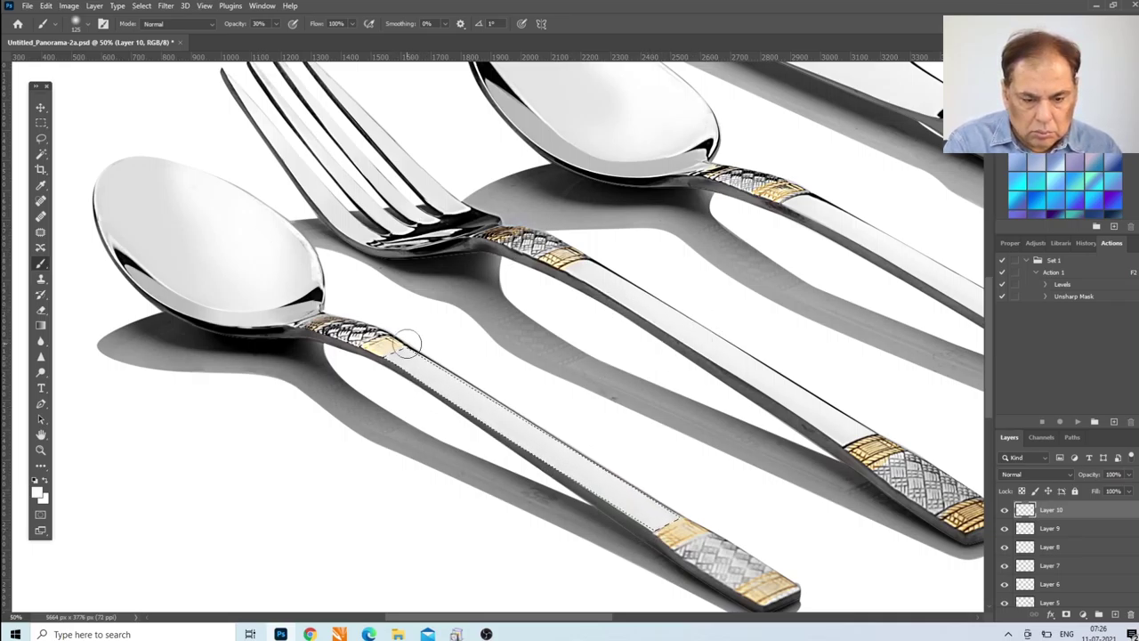
pyautogui.moveTo(407, 335); pyautogui.dragTo(674, 508)
pyautogui.hotkey('ctrl', '-')
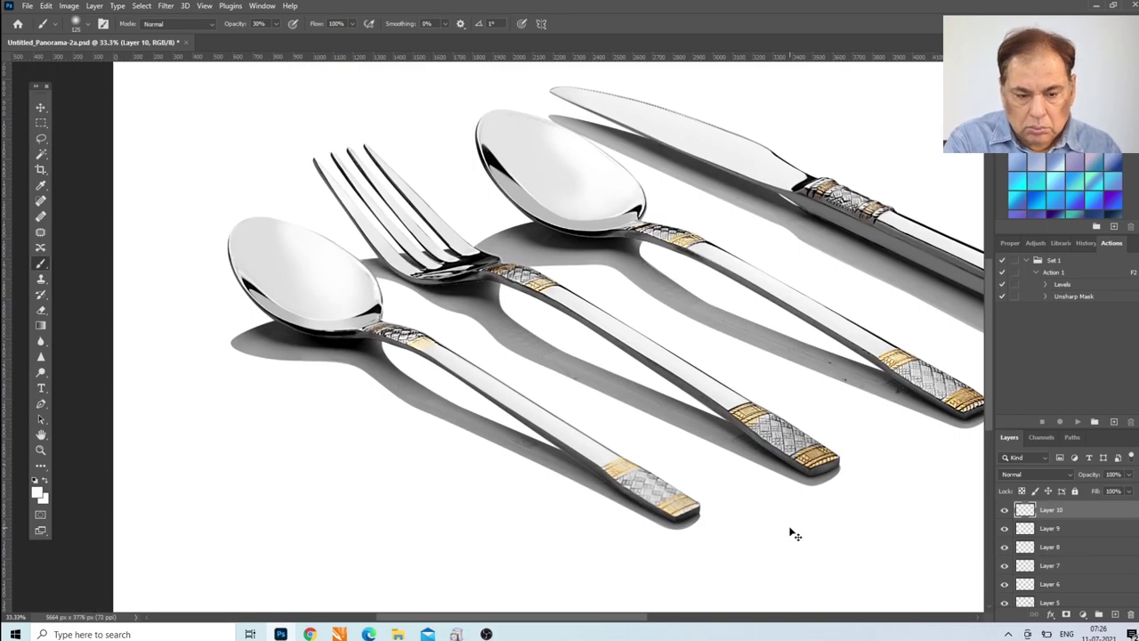
pyautogui.hotkey('ctrl', '-')
pyautogui.hotkey('ctrl', '-')
pyautogui.press('z')
pyautogui.click(296, 361)
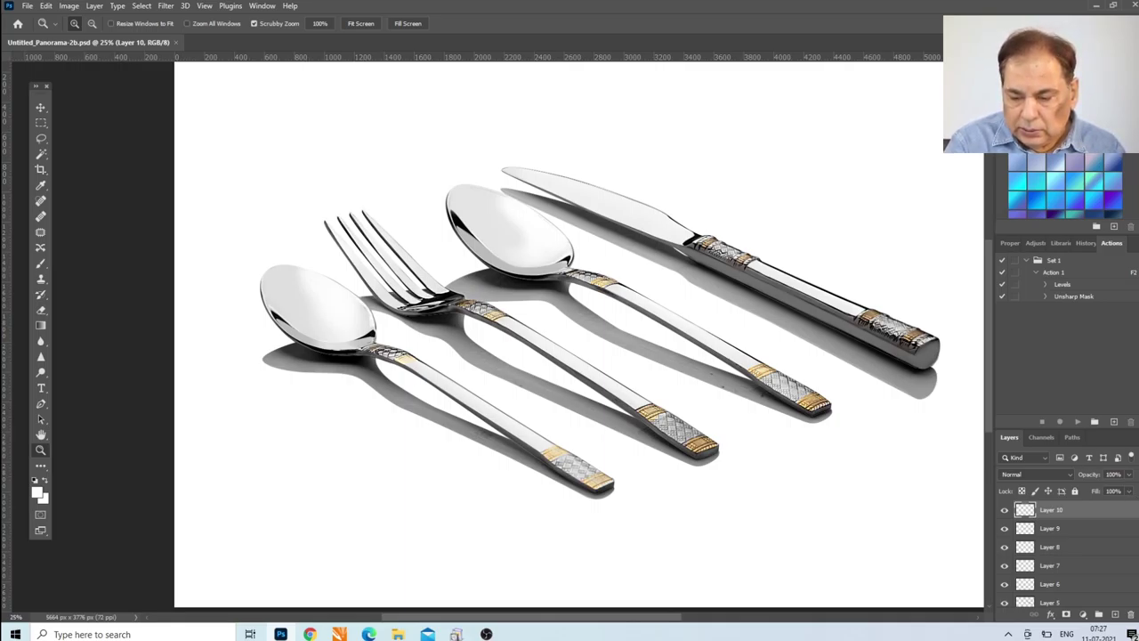
# Check the shadows layer's visibility, then select Layer 1 and zoom in on the handle ends.
pyautogui.scroll(-2, 1059, 552)
pyautogui.scroll(-2, 1059, 552)
pyautogui.scroll(-2, 1059, 552)
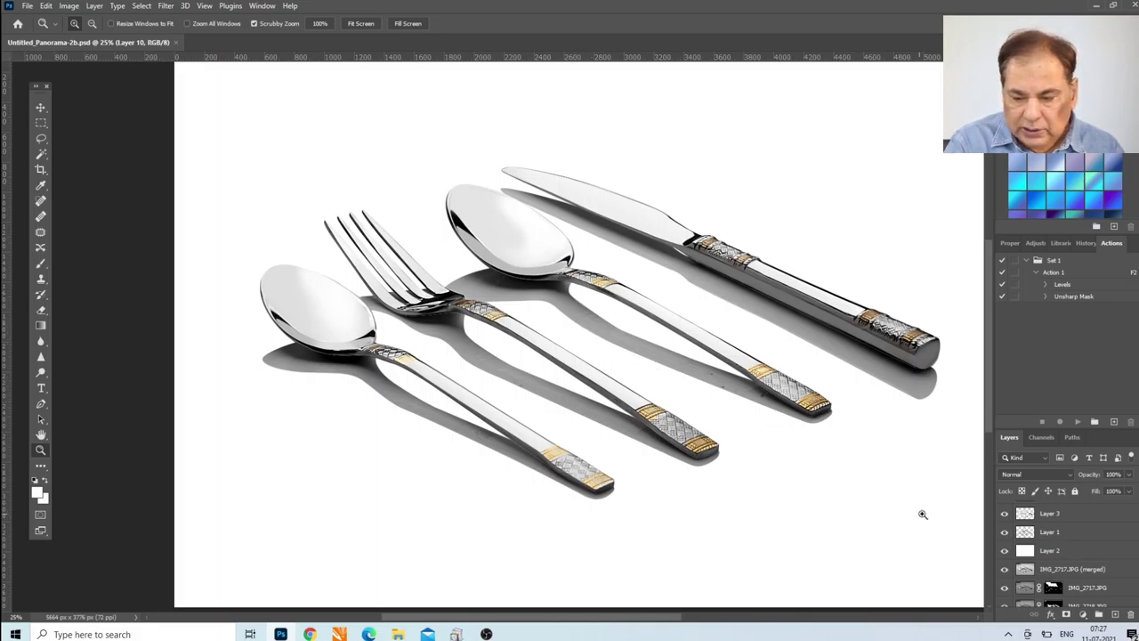
pyautogui.click(1005, 533)
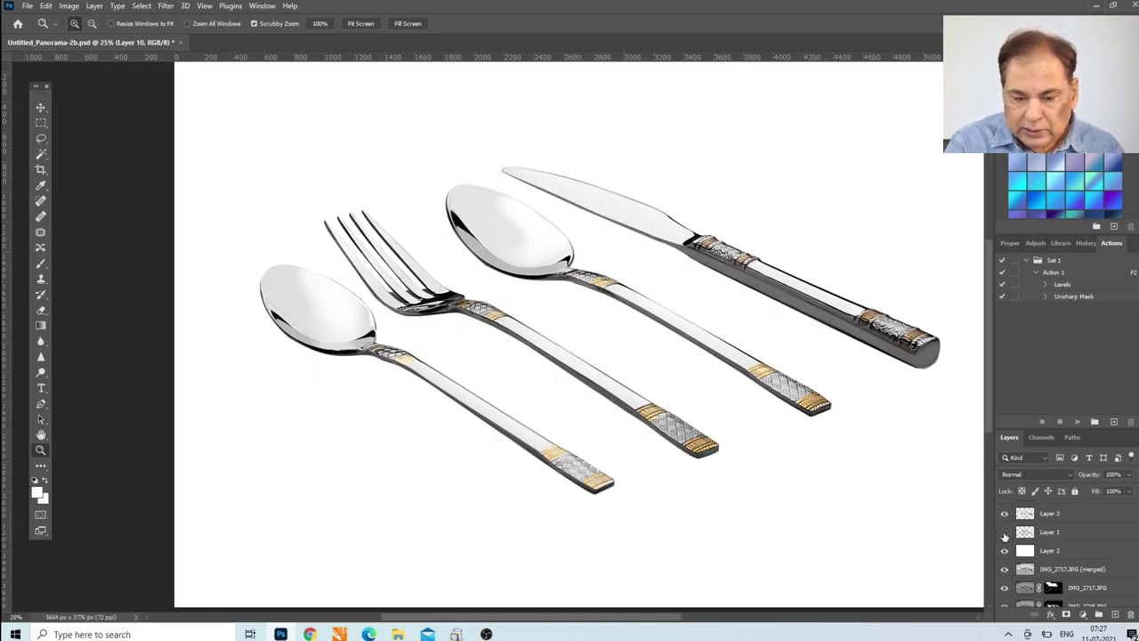
pyautogui.click(1005, 534)
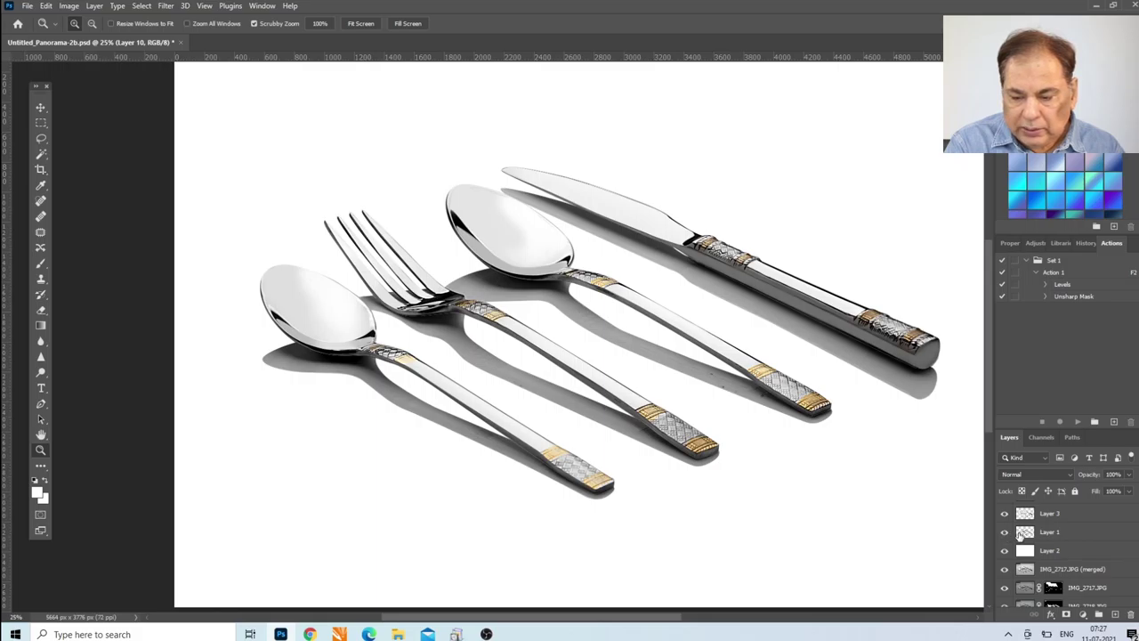
pyautogui.click(1019, 533)
pyautogui.moveTo(738, 386); pyautogui.dragTo(738, 386)
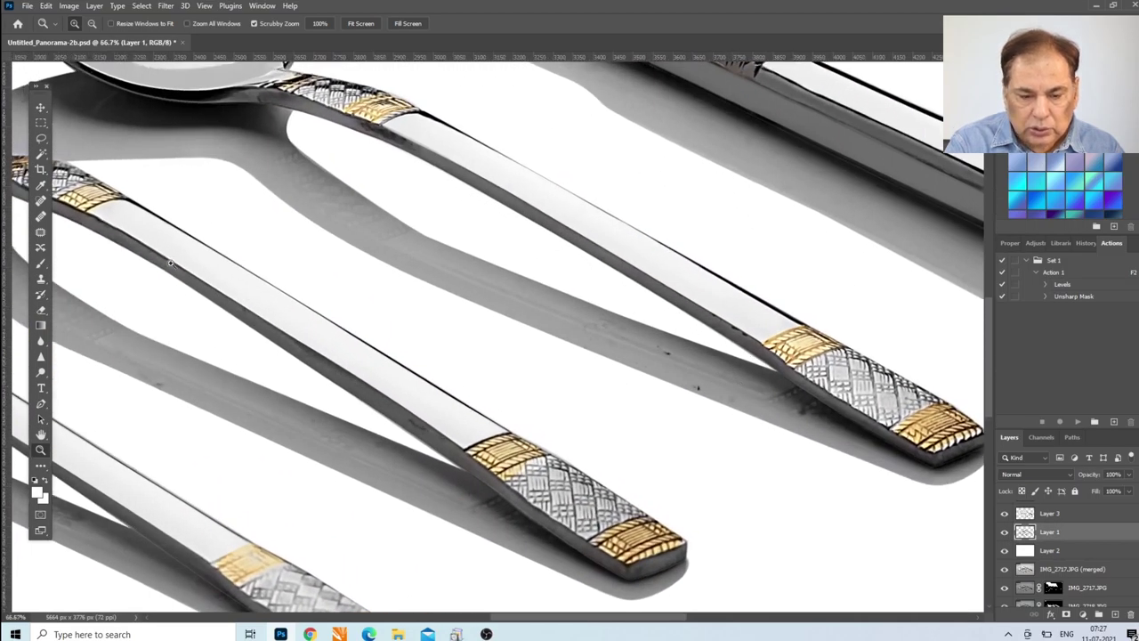
# Spot-heal and clone the shadow areas between the handles, then fit the whole photo on screen.
pyautogui.click(41, 201)
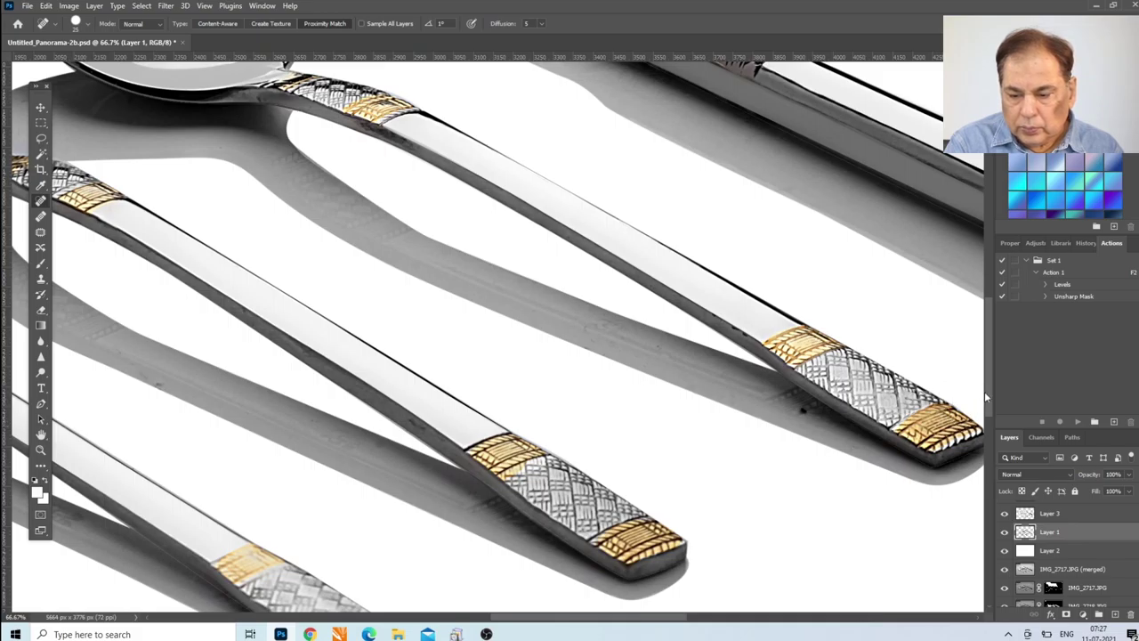
pyautogui.moveTo(986, 396); pyautogui.dragTo(988, 416)
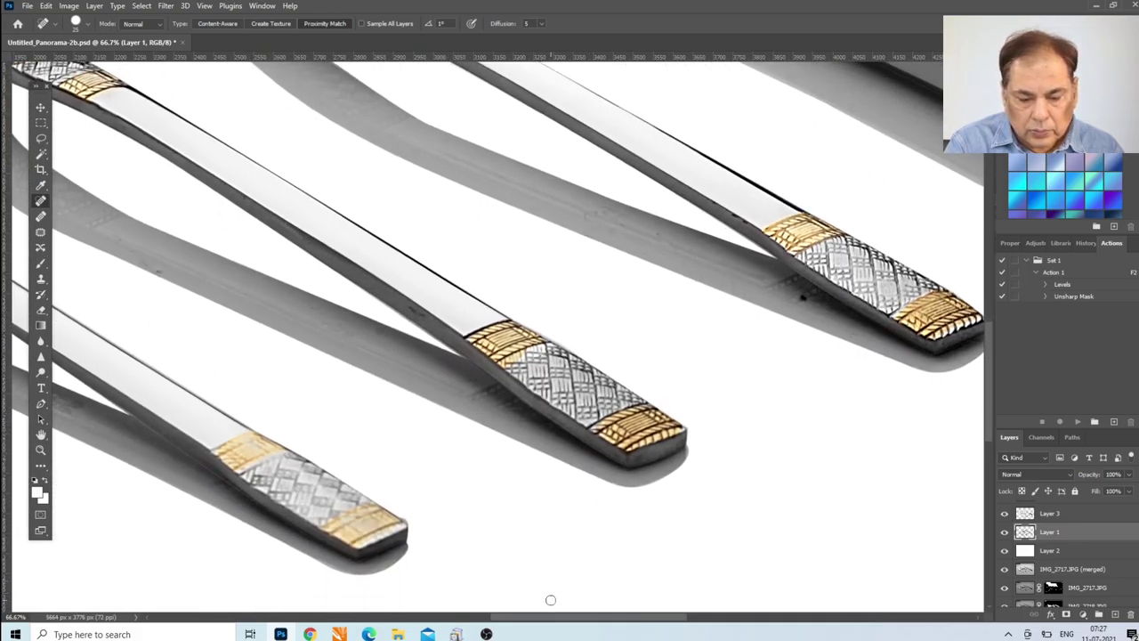
pyautogui.moveTo(557, 619); pyautogui.dragTo(447, 629)
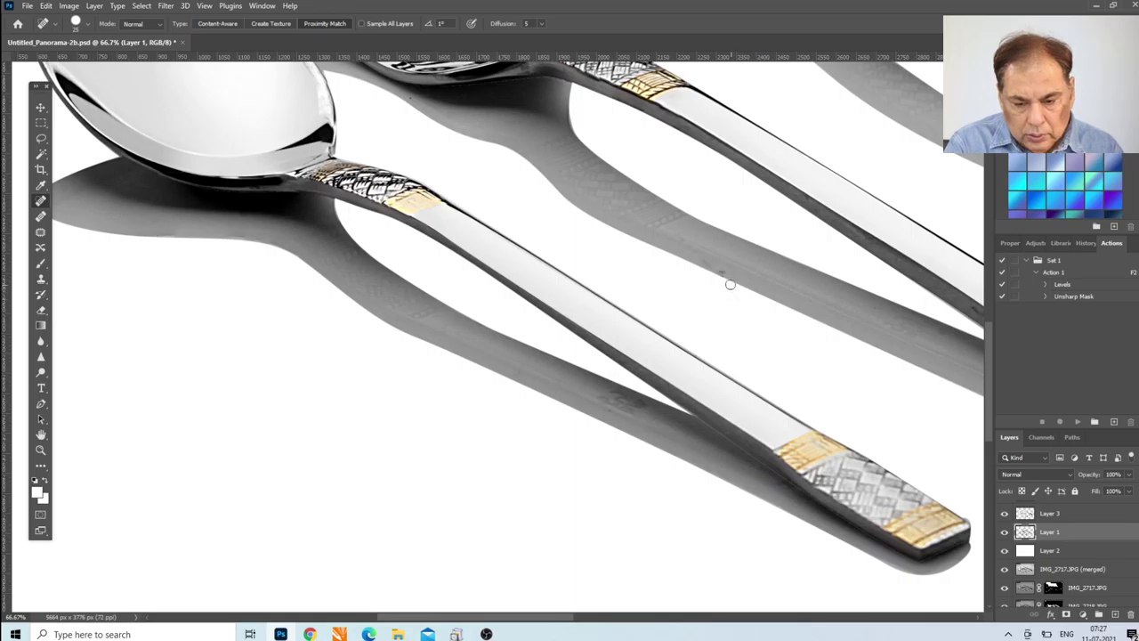
pyautogui.click(40, 282)
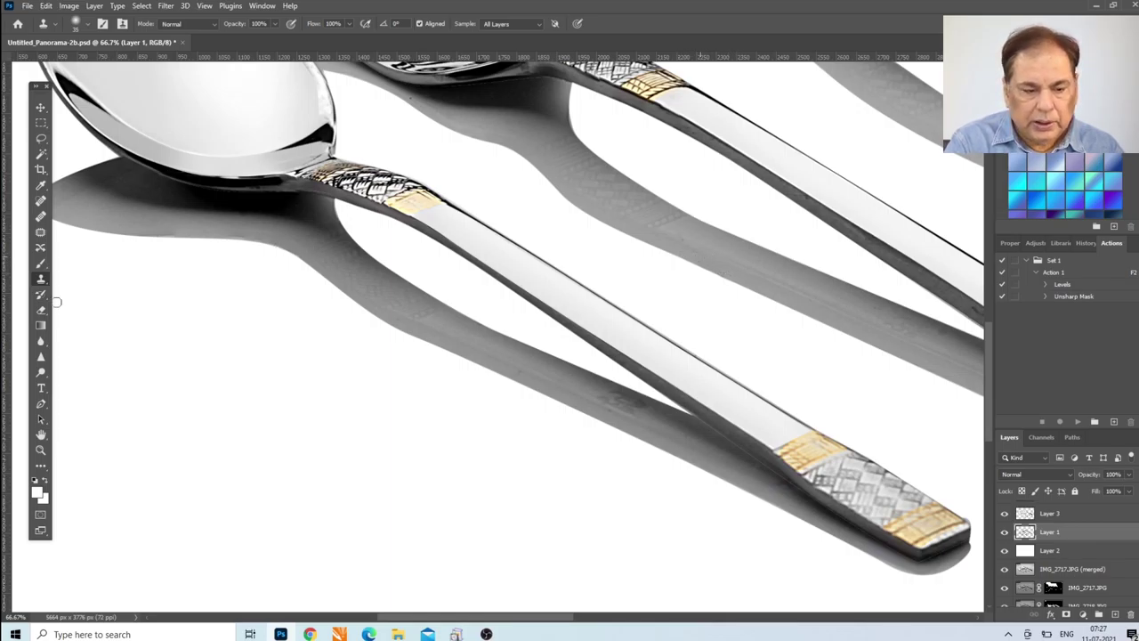
pyautogui.click(40, 449)
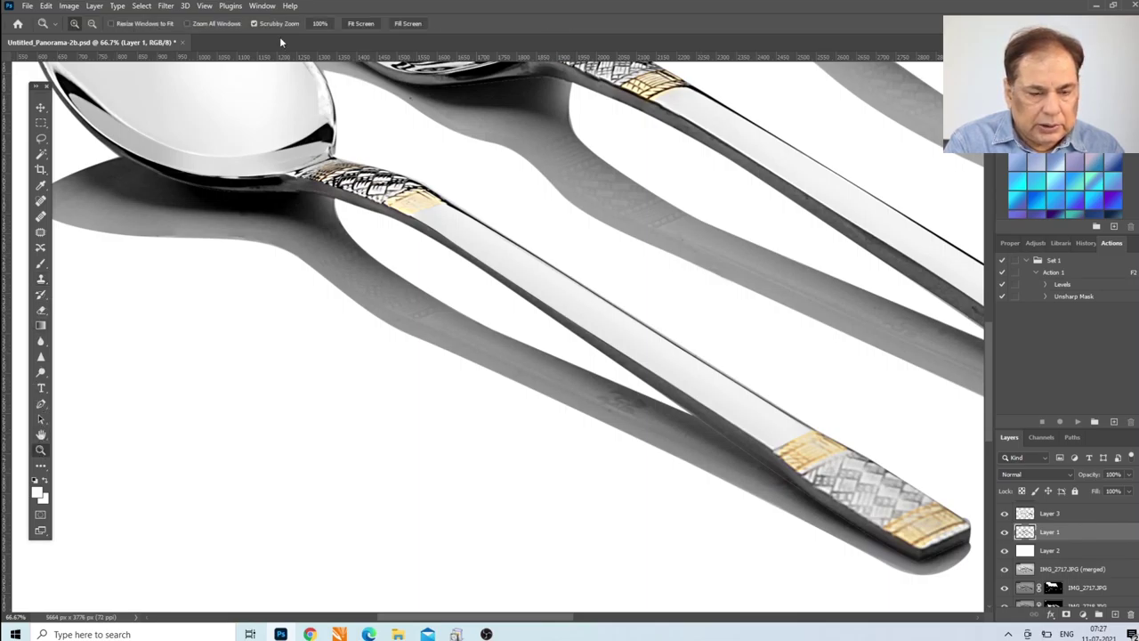
pyautogui.click(372, 24)
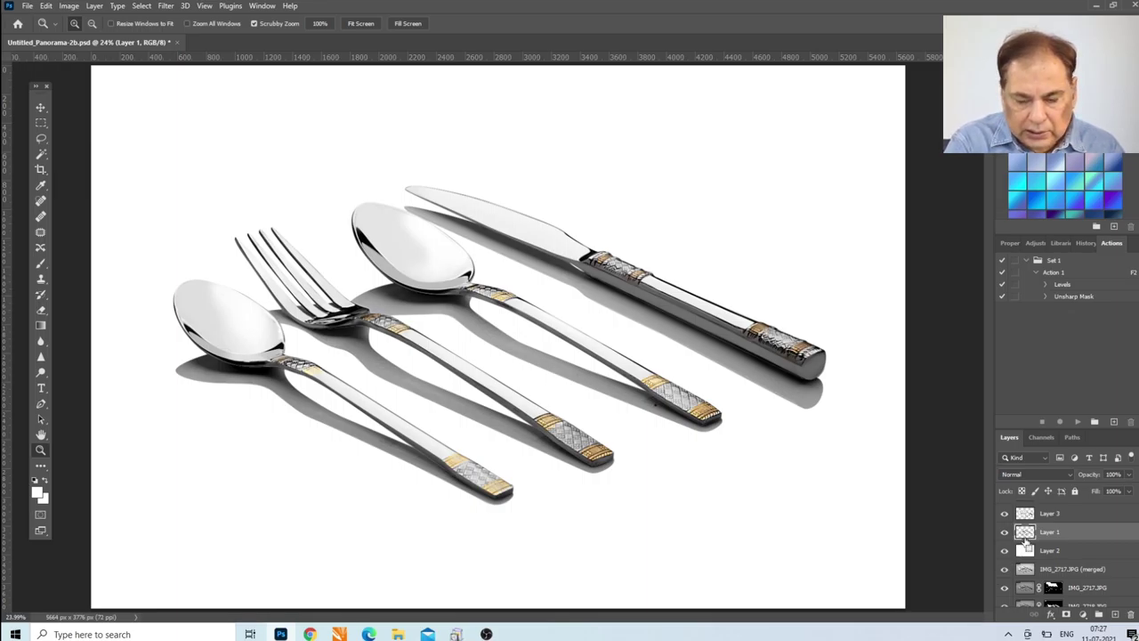
# Try a Screen-blended duplicate of Layer 1, then delete it.
pyautogui.hotkey('ctrl', 'j')
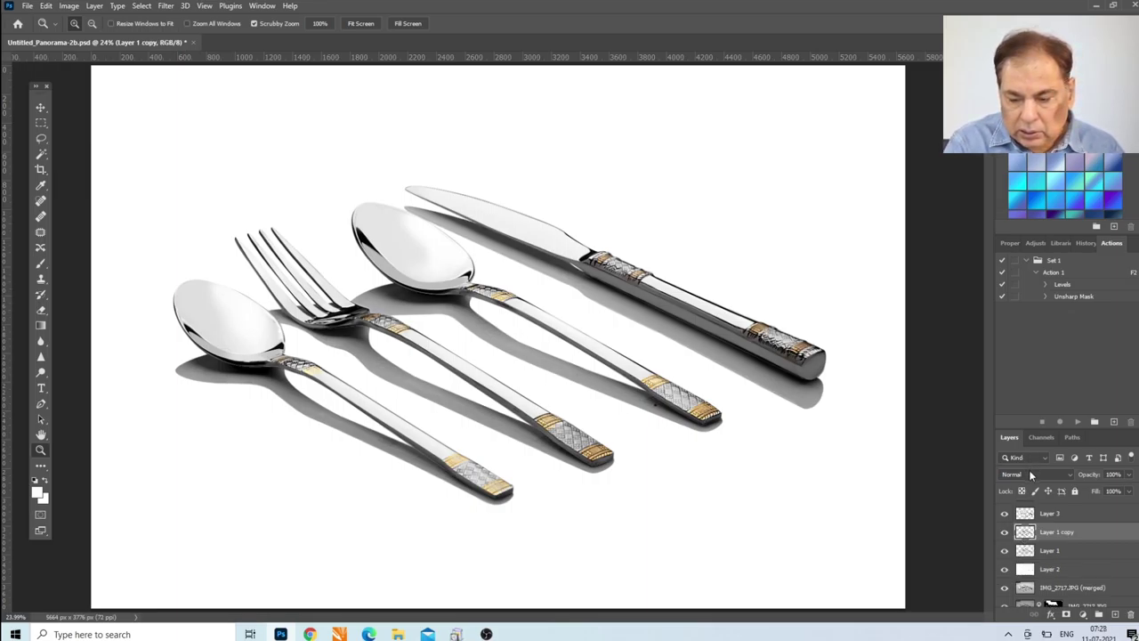
pyautogui.click(1030, 475)
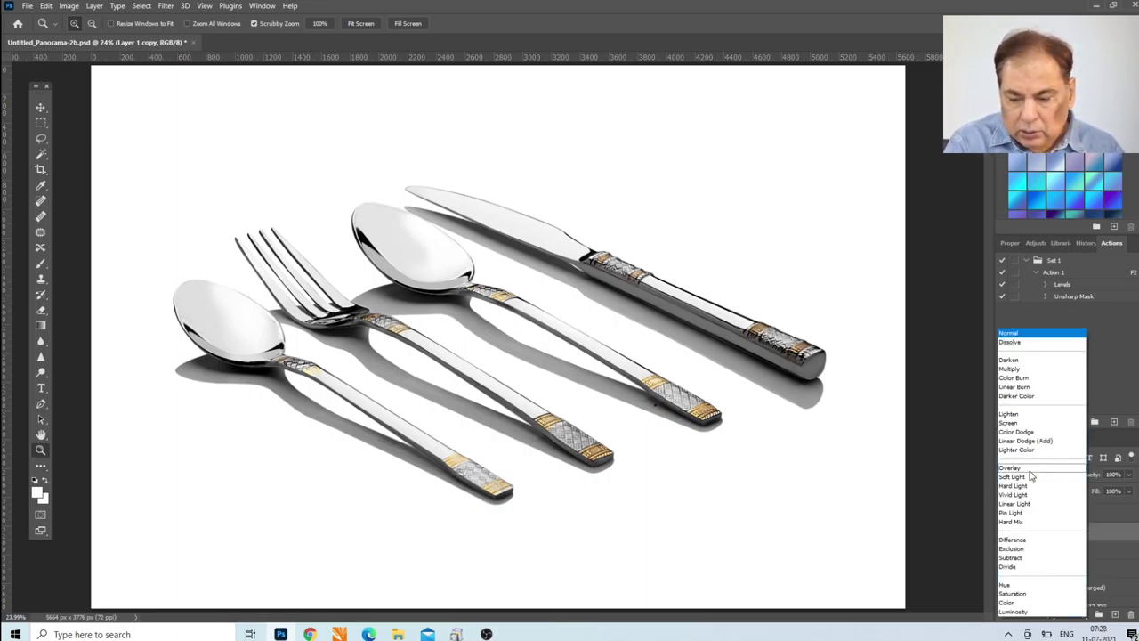
pyautogui.click(1018, 423)
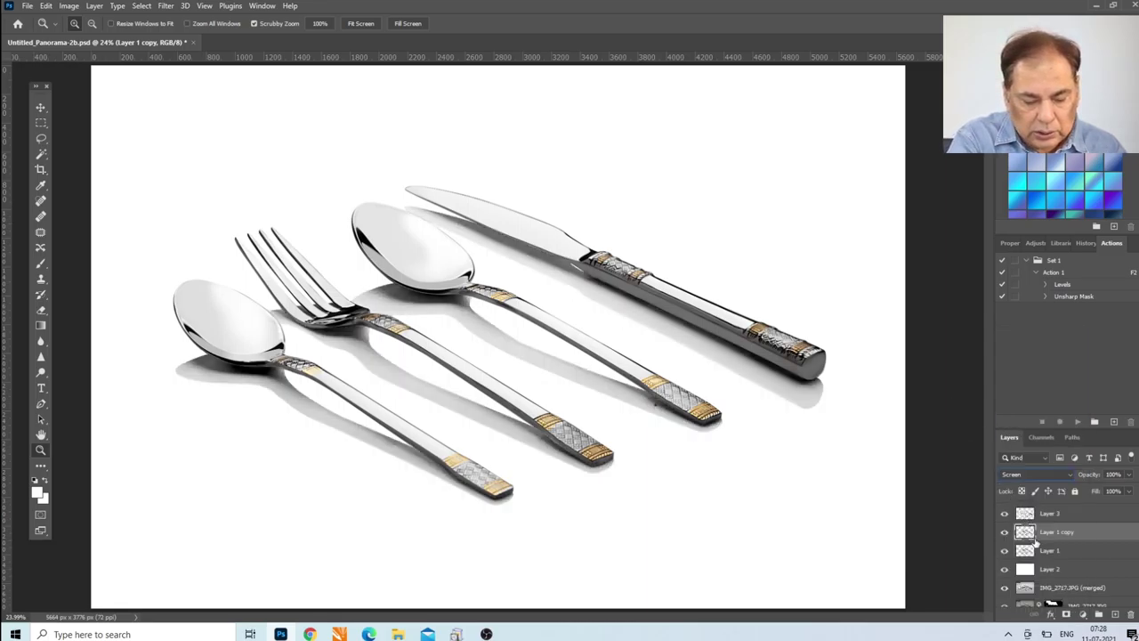
pyautogui.press('Delete')
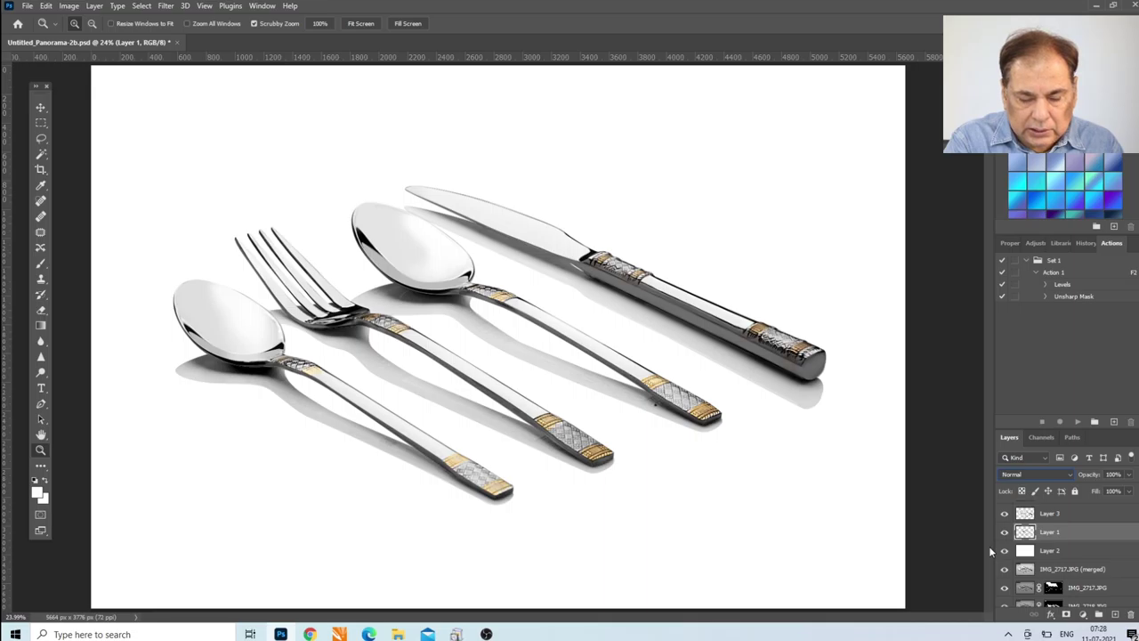
# Apply Levels to Layer 1 with the white input point lowered to 253.
pyautogui.hotkey('ctrl', 'l')
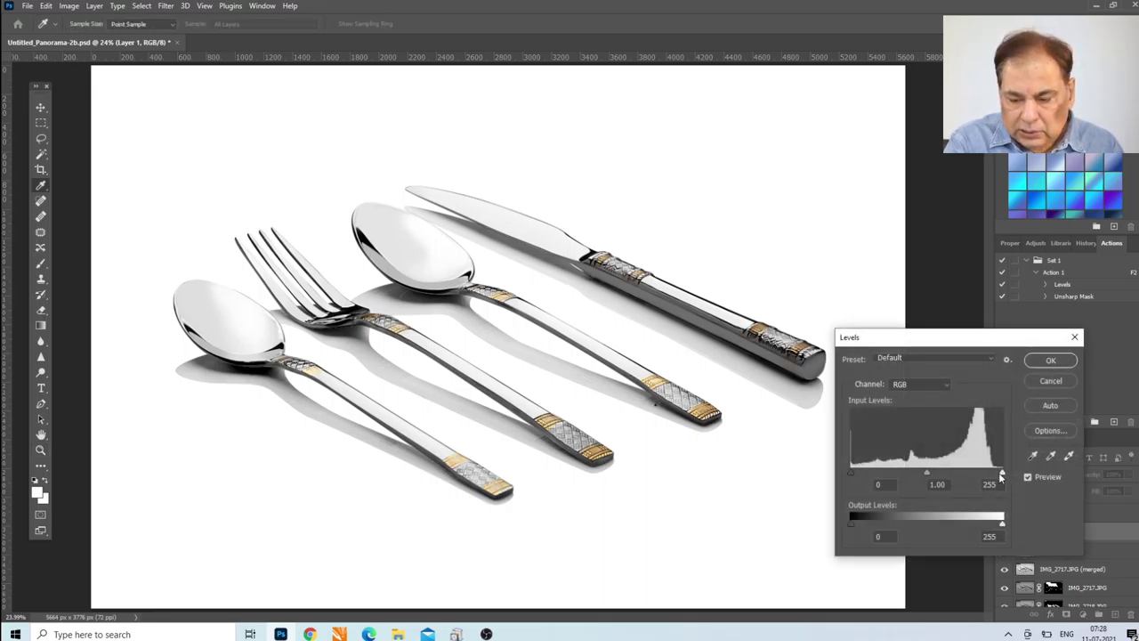
pyautogui.moveTo(1001, 472); pyautogui.dragTo(989, 474)
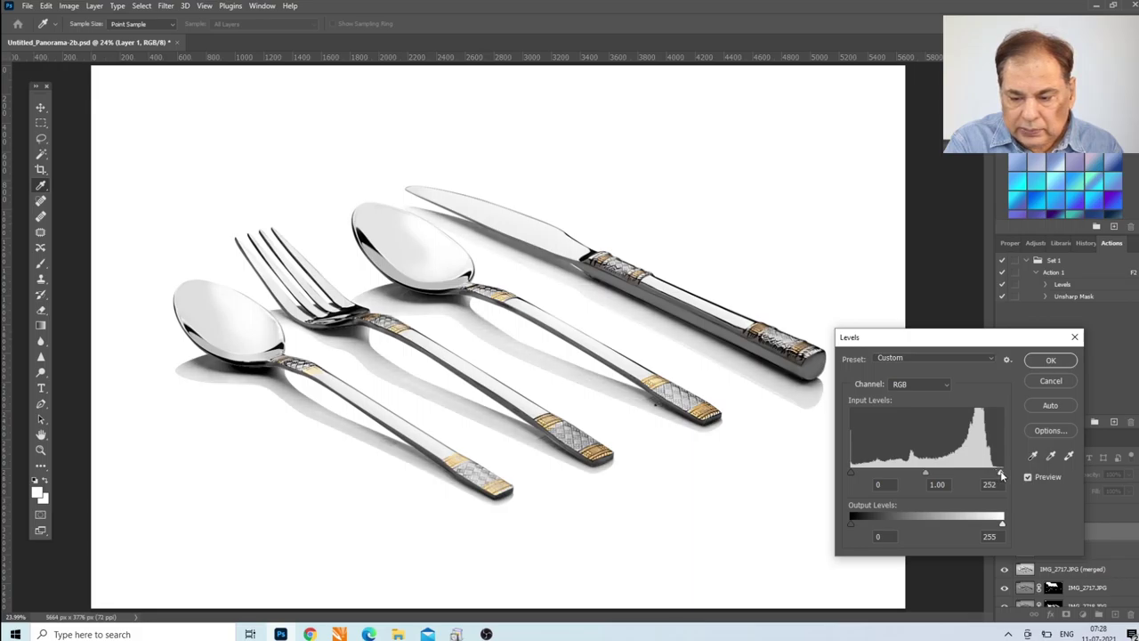
pyautogui.click(1002, 474)
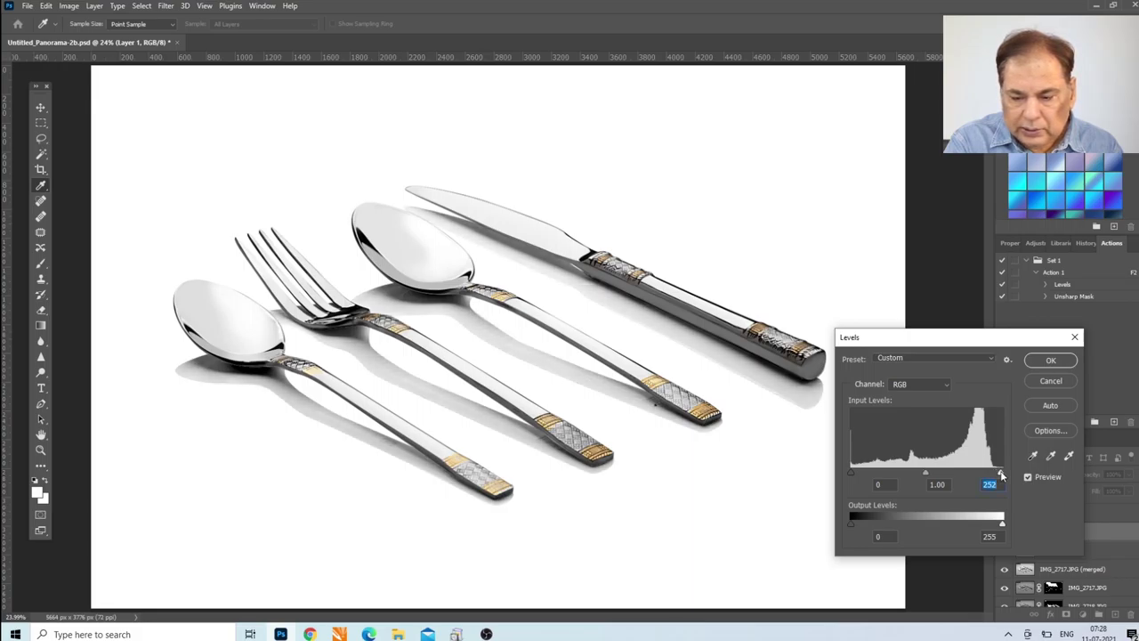
pyautogui.click(1034, 364)
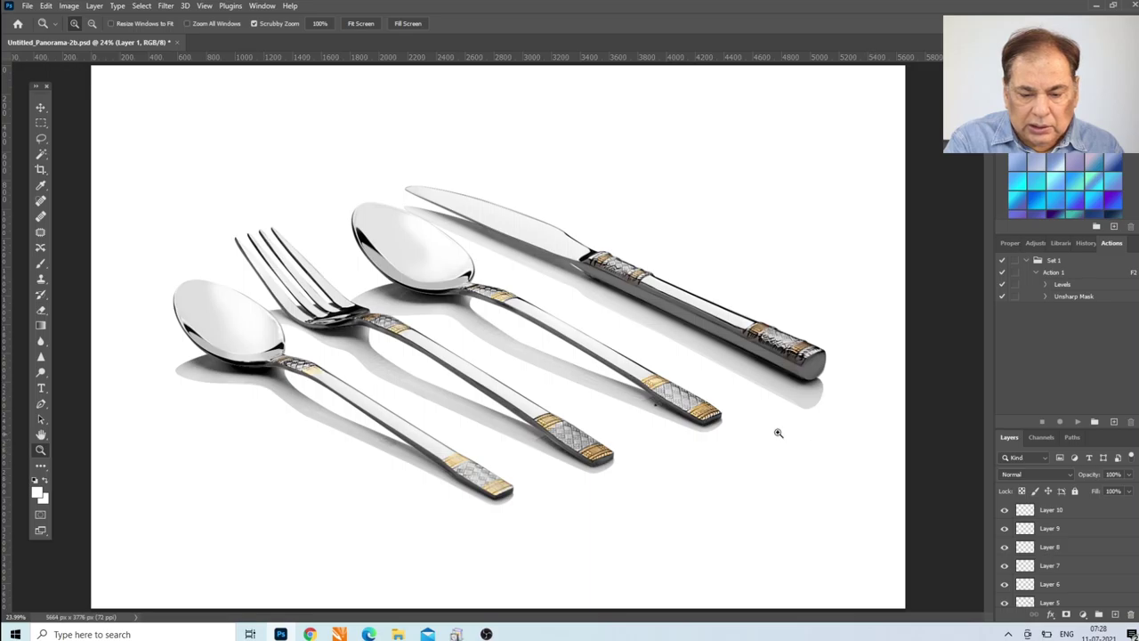
pyautogui.click(1022, 511)
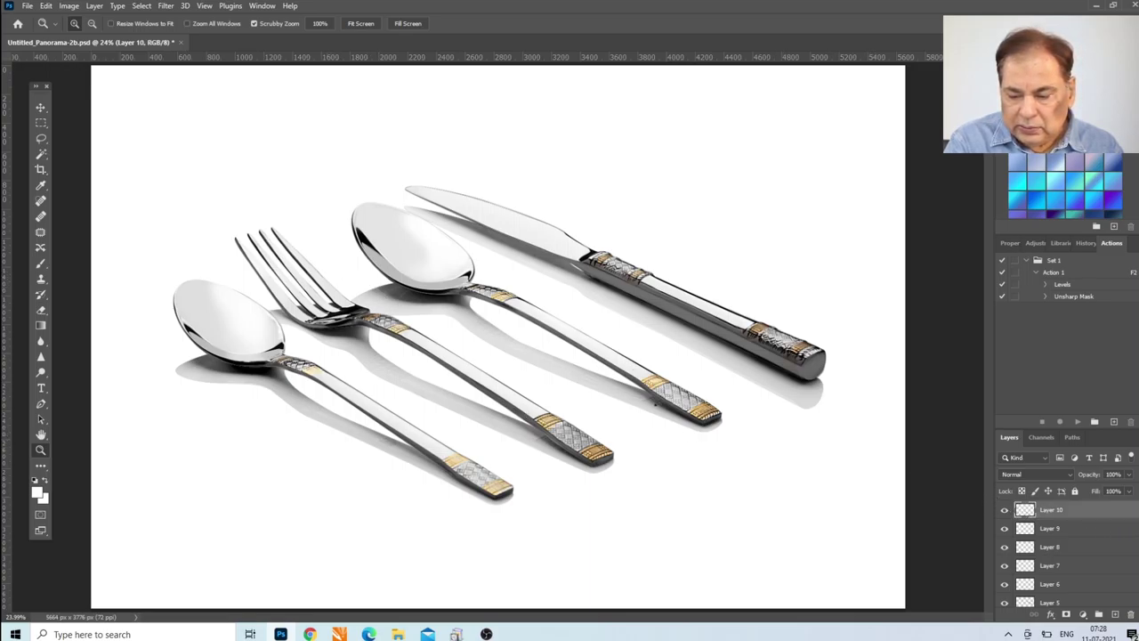
# Merge the metal layers from Layer 10 down to Layer 3 into a single Layer 10.
pyautogui.click(1023, 528)
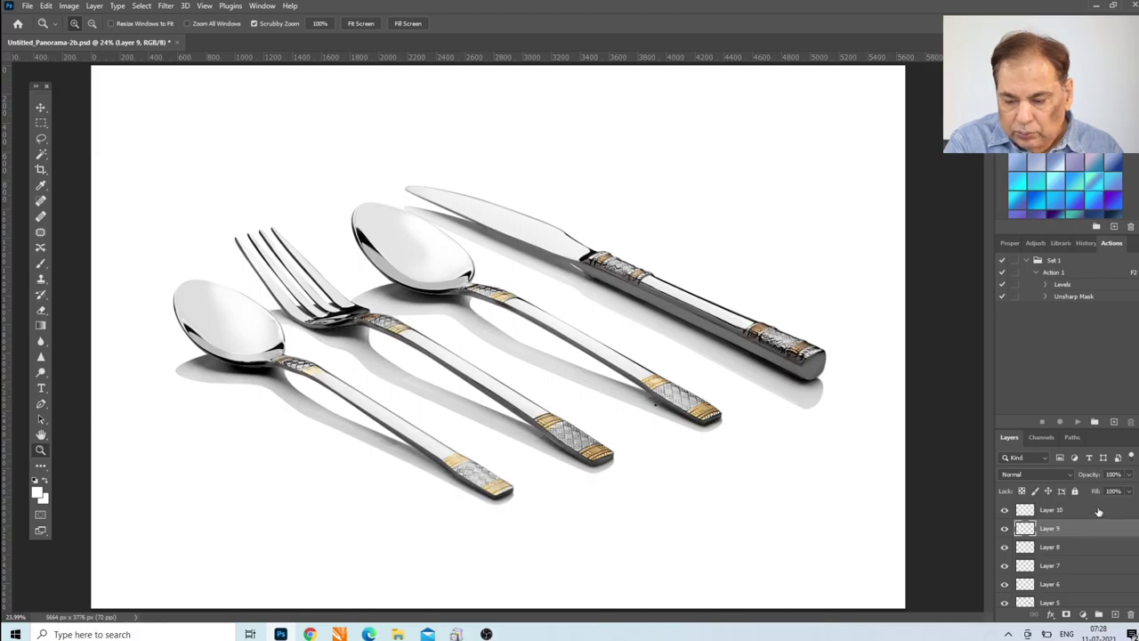
pyautogui.click(1106, 512)
pyautogui.scroll(-5, 1050, 569)
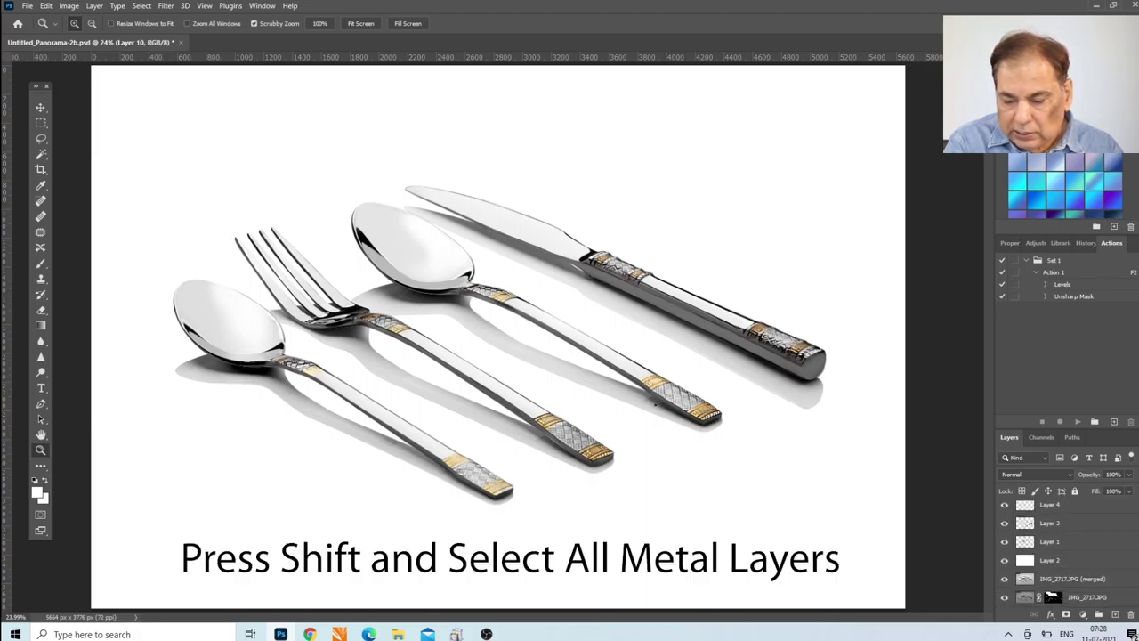
pyautogui.keyDown('shift'); pyautogui.click(1057, 533); pyautogui.keyUp('shift')
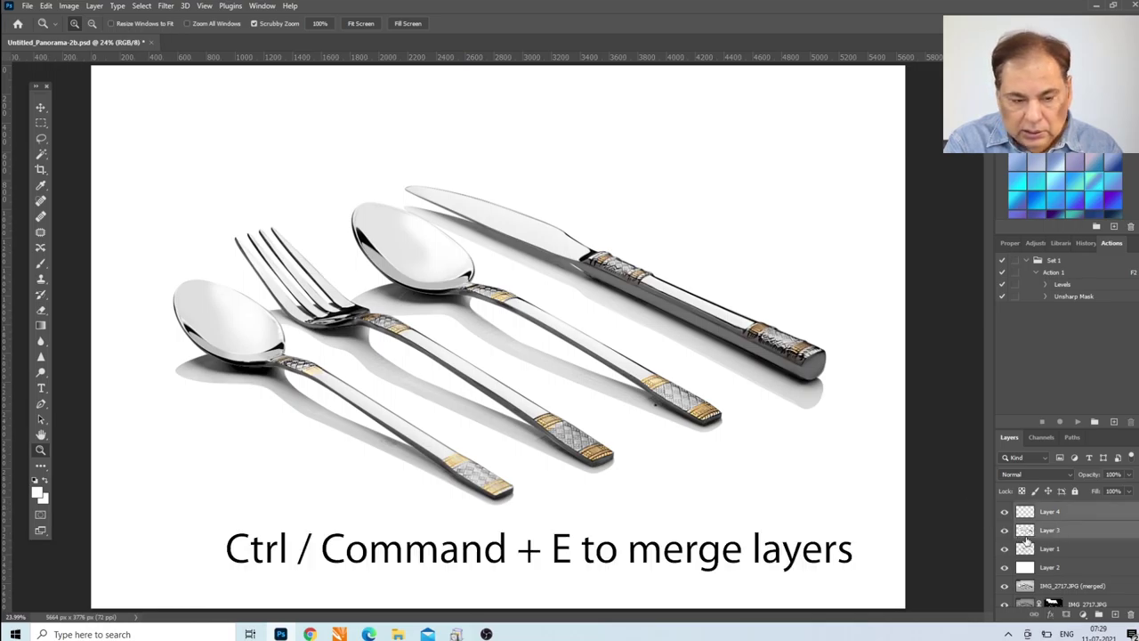
pyautogui.hotkey('ctrl', 'e')
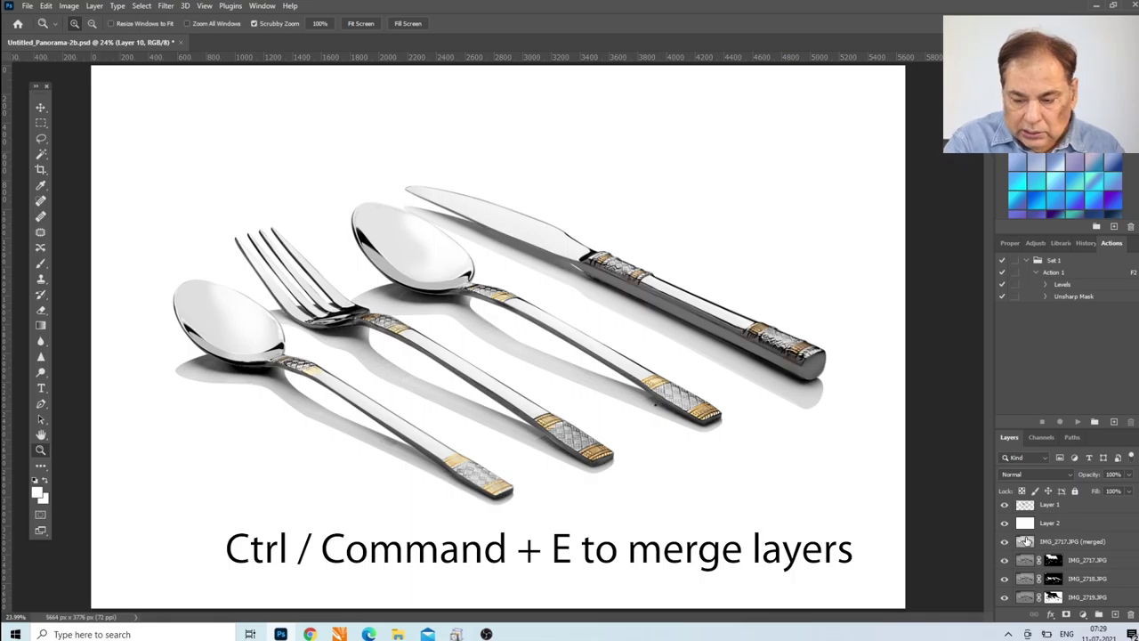
pyautogui.scroll(1, 1068, 534)
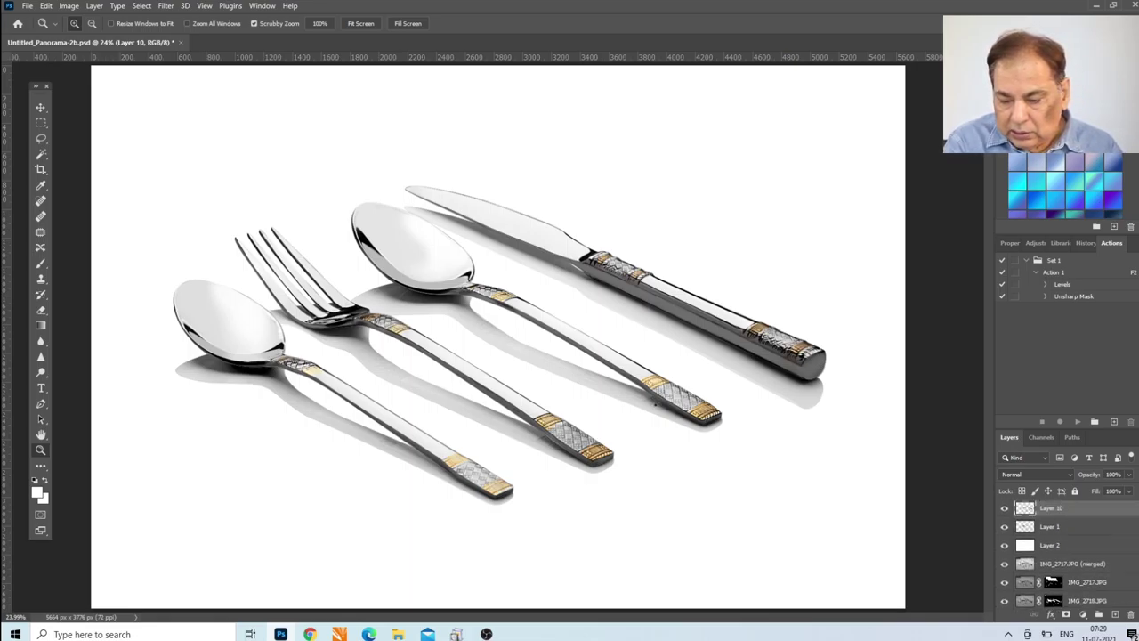
pyautogui.click(1005, 510)
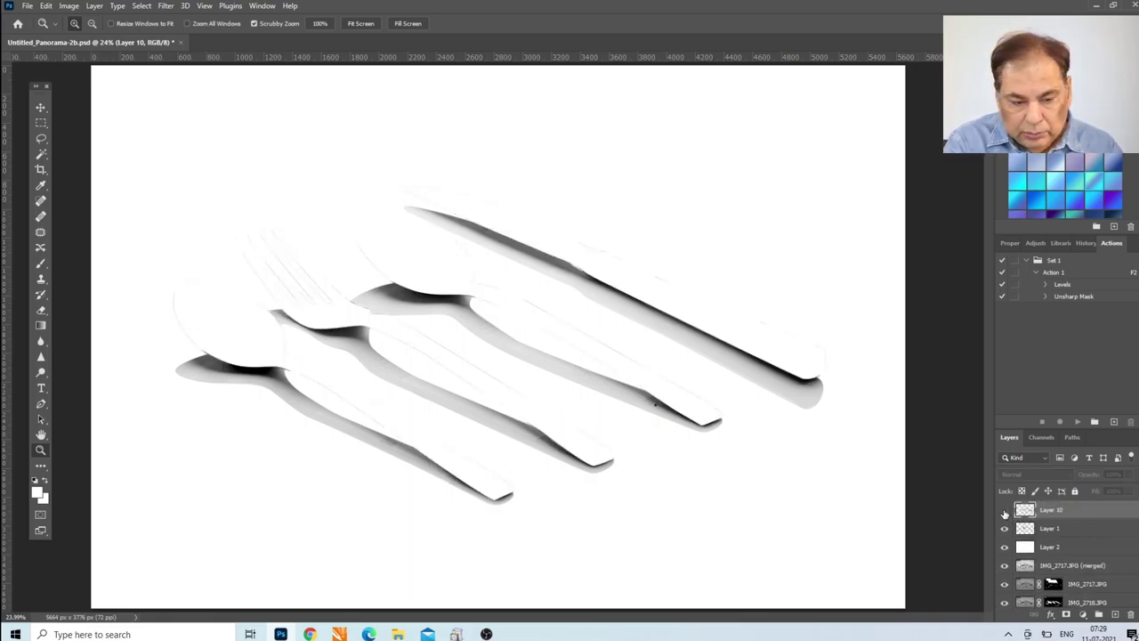
pyautogui.click(1005, 511)
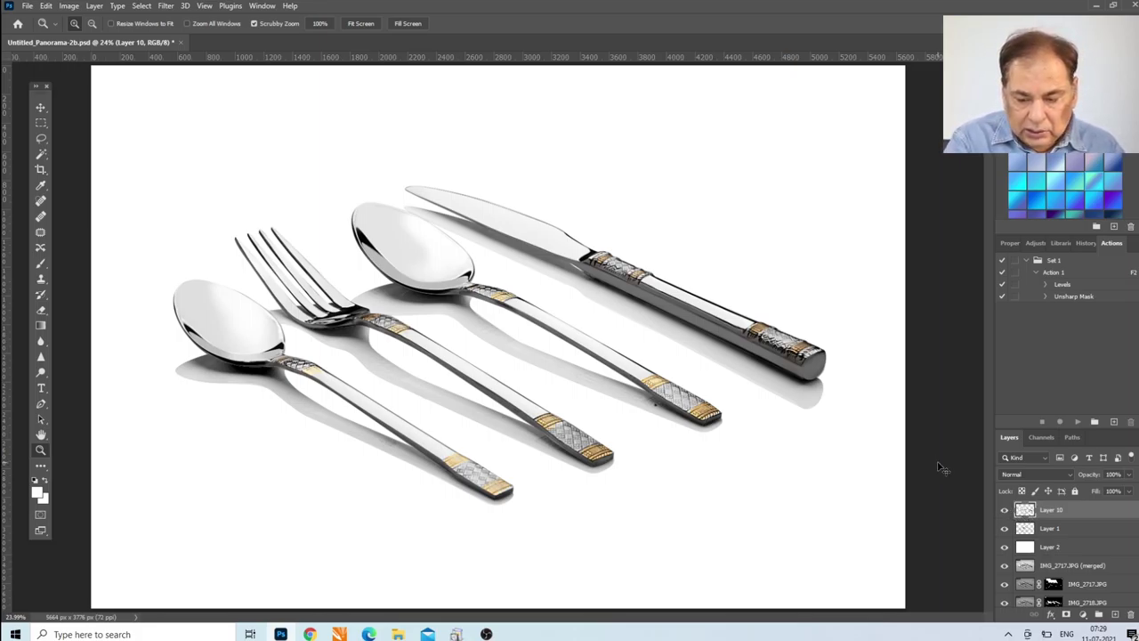
# Apply a first Levels pass to Layer 10 with a slight white input adjustment.
pyautogui.hotkey('ctrl', 'l')
pyautogui.moveTo(1001, 473)
pyautogui.mouseDown()
pyautogui.moveTo(987, 475)
pyautogui.moveTo(1000, 476)
pyautogui.mouseUp()
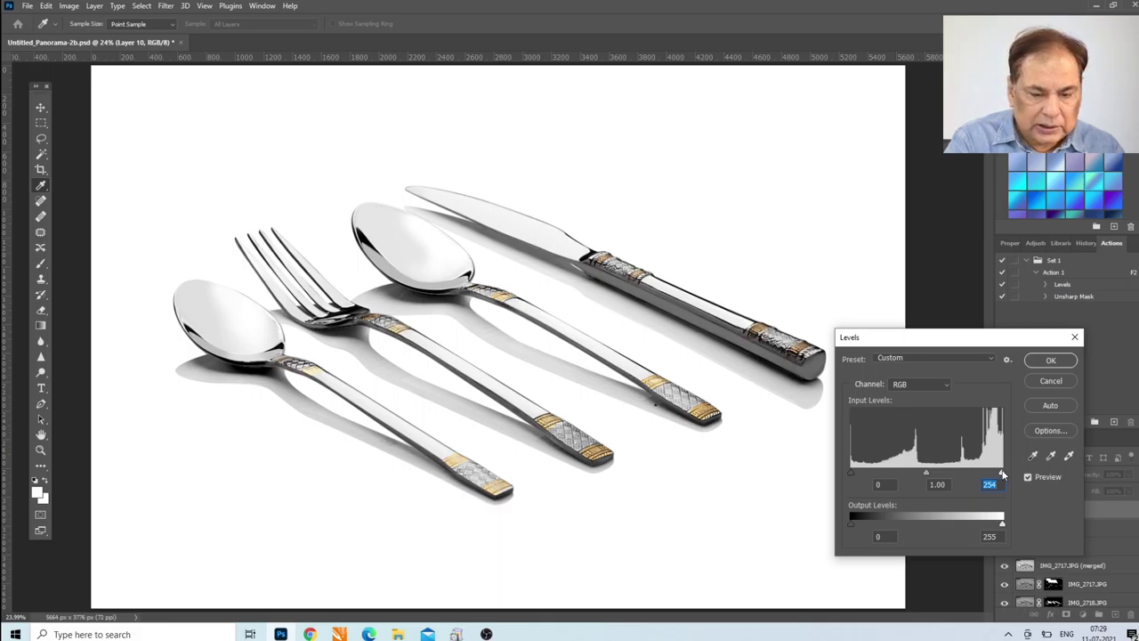
pyautogui.click(1048, 361)
pyautogui.press('z')
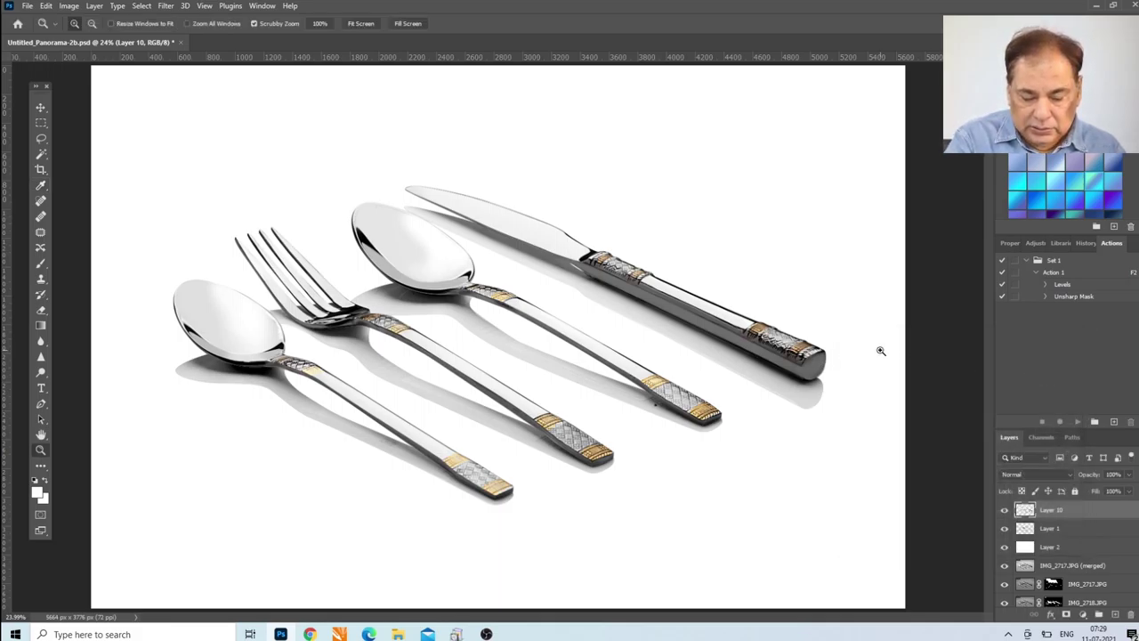
pyautogui.keyDown('alt'); pyautogui.click(880, 351); pyautogui.keyUp('alt')
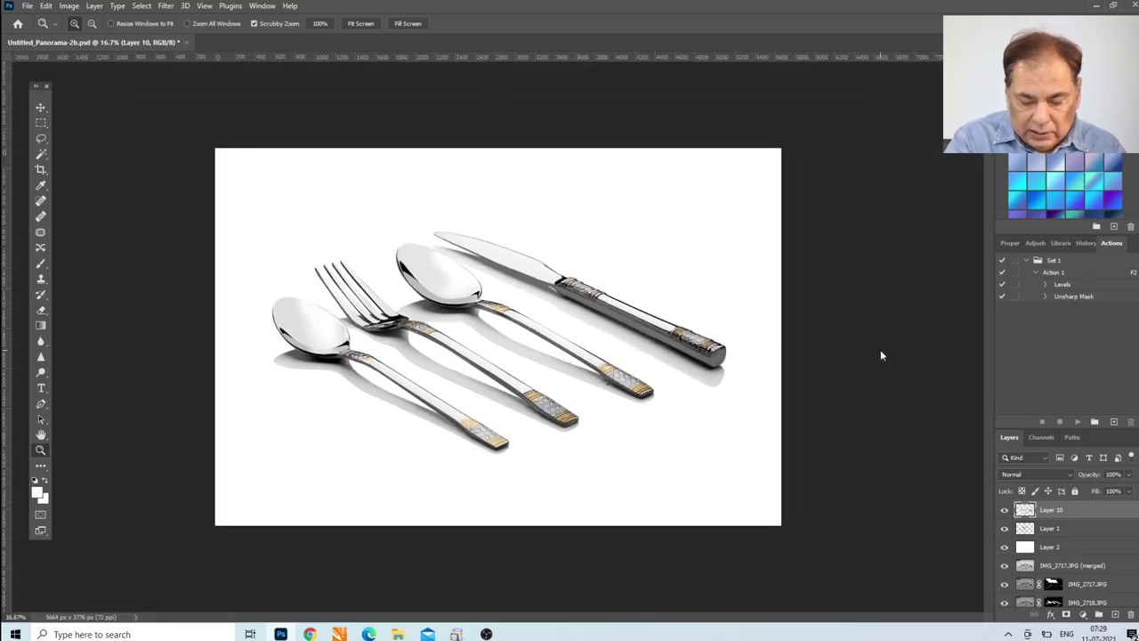
# Apply Levels again with the black input raised to 20 and the white point nudged.
pyautogui.hotkey('ctrl', 'l')
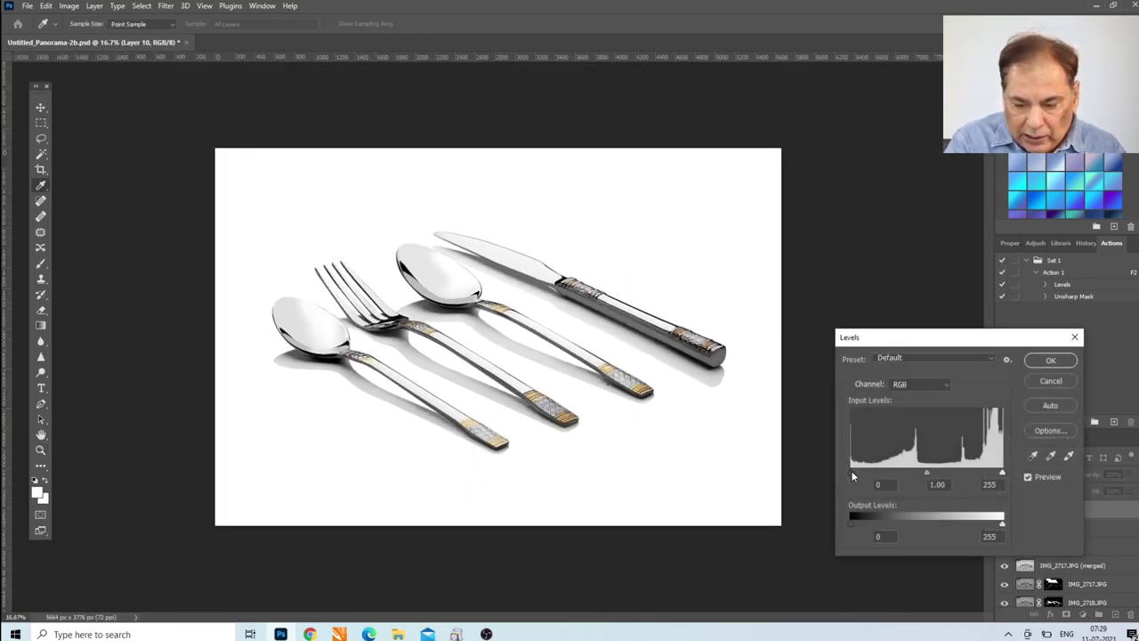
pyautogui.moveTo(852, 473); pyautogui.dragTo(855, 473)
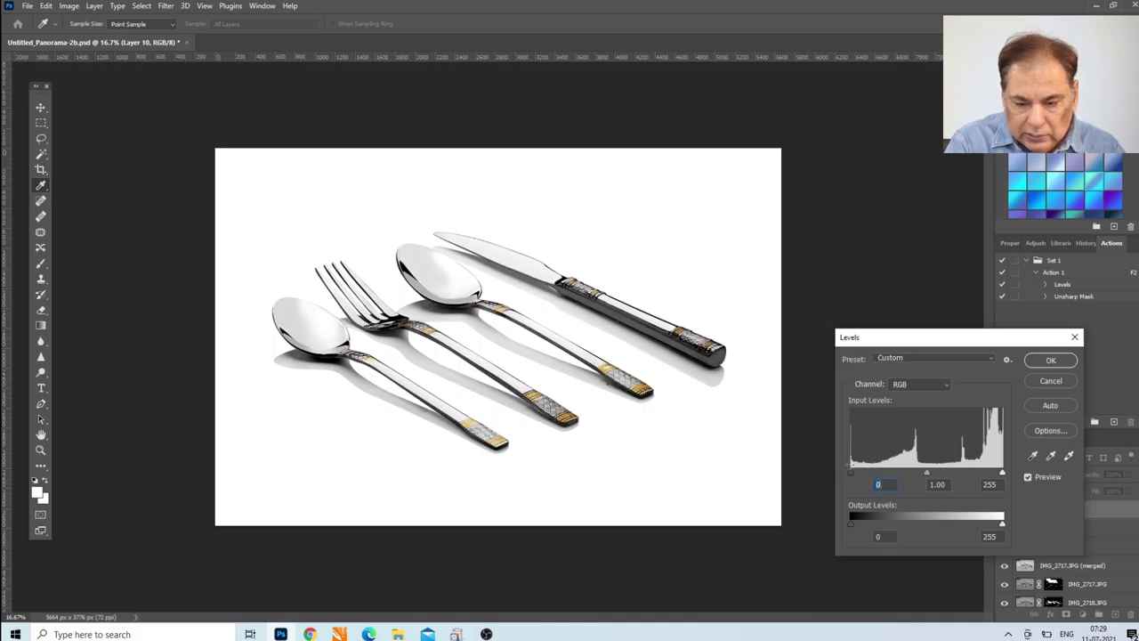
pyautogui.moveTo(867, 473); pyautogui.dragTo(872, 472)
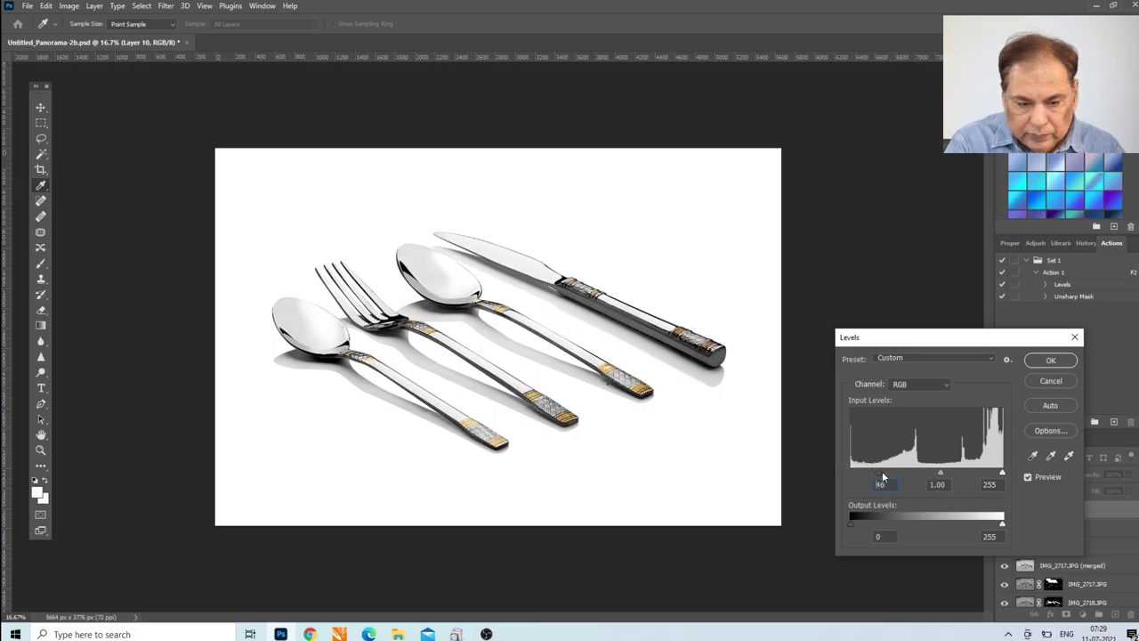
pyautogui.press('Down')
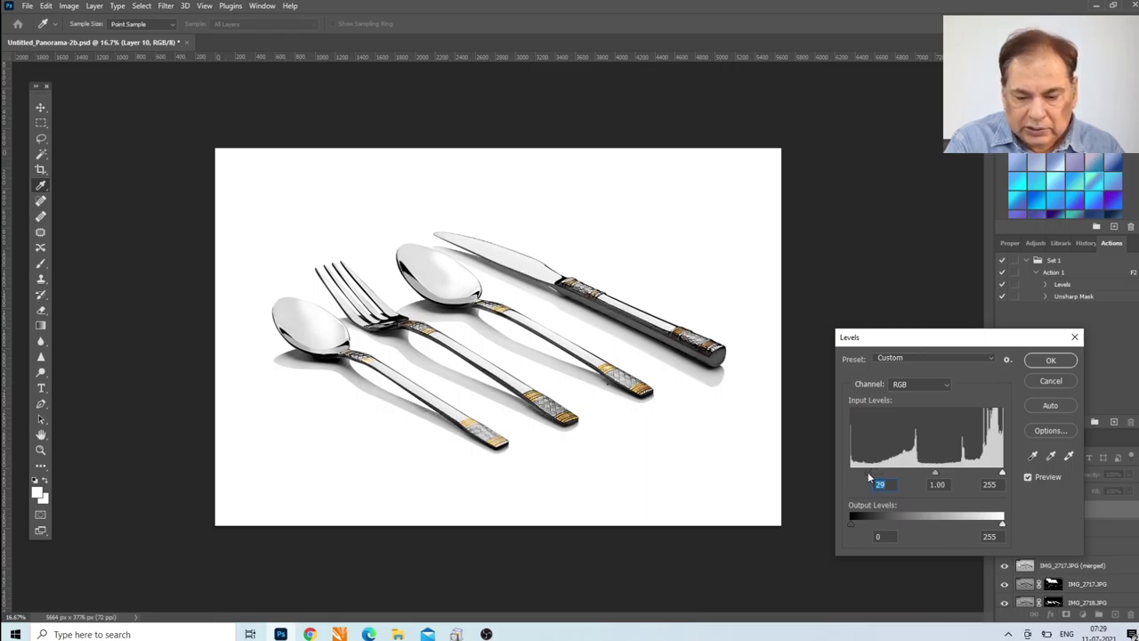
pyautogui.moveTo(865, 472); pyautogui.dragTo(862, 471)
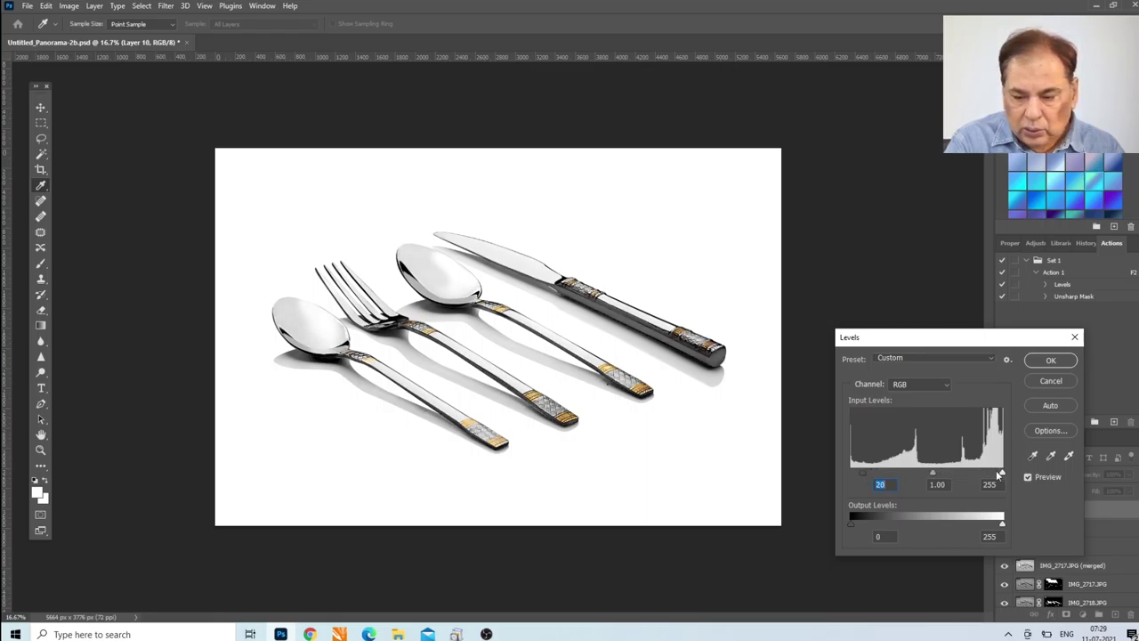
pyautogui.moveTo(999, 475); pyautogui.dragTo(1002, 475)
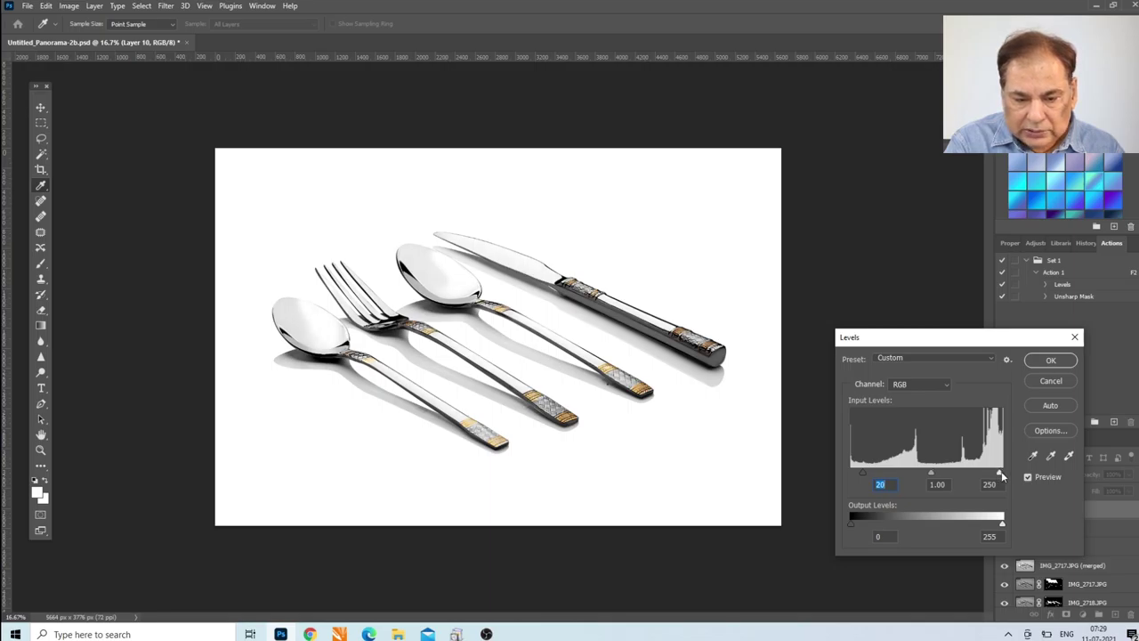
pyautogui.click(1003, 474)
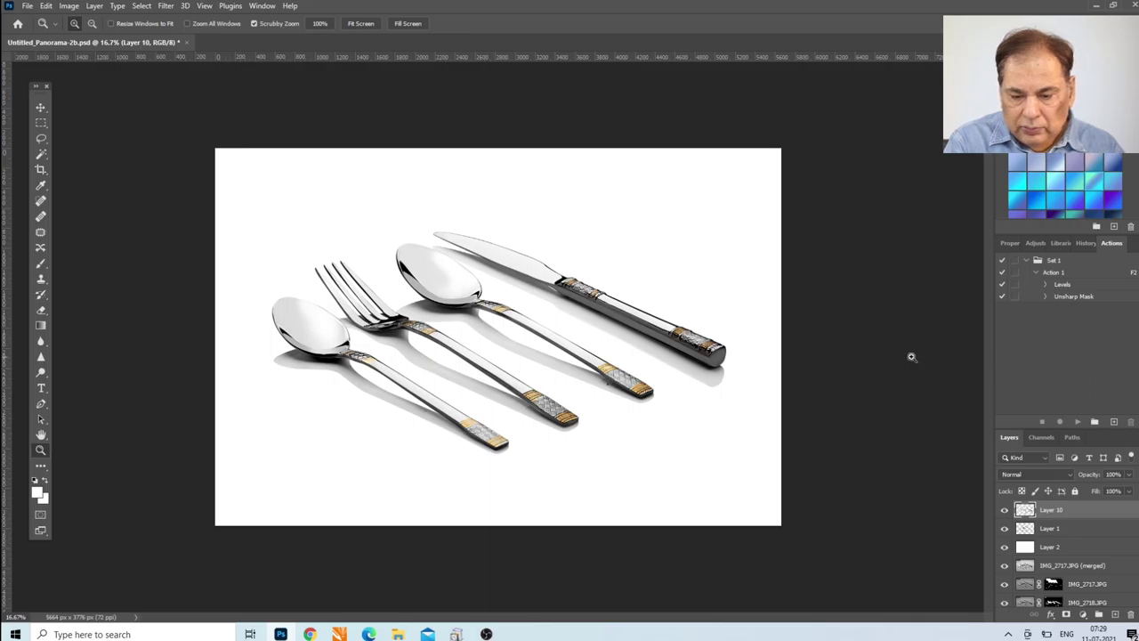
# Load Layer 10's cutlery outline as a selection and add an empty Layer 11 above it.
pyautogui.click(412, 311)
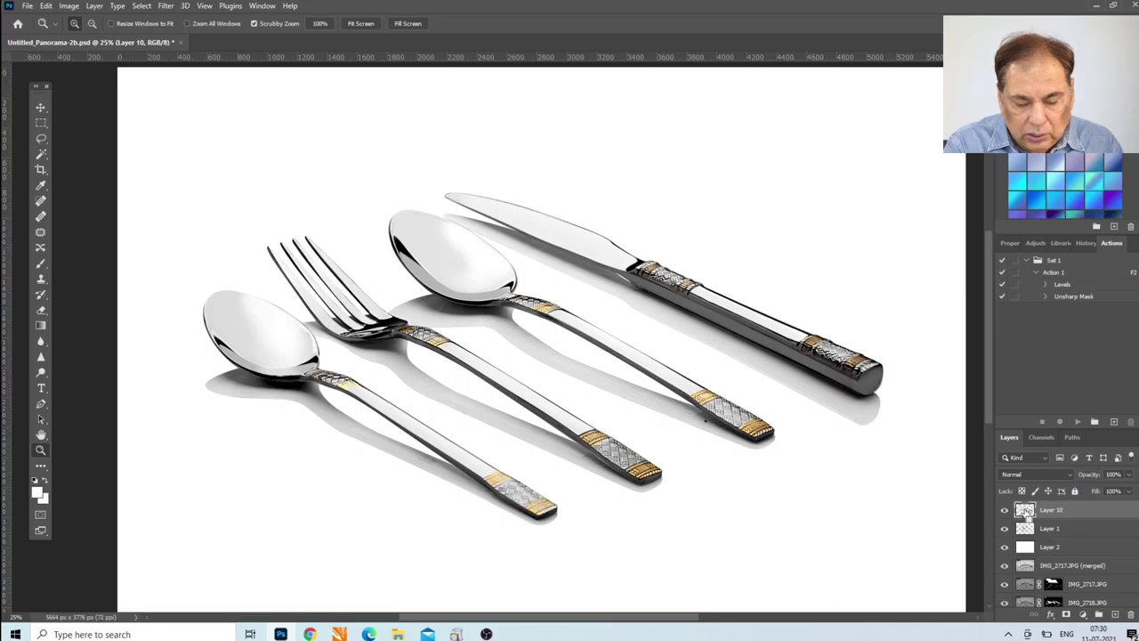
pyautogui.keyDown('ctrl'); pyautogui.click(1025, 512); pyautogui.keyUp('ctrl')
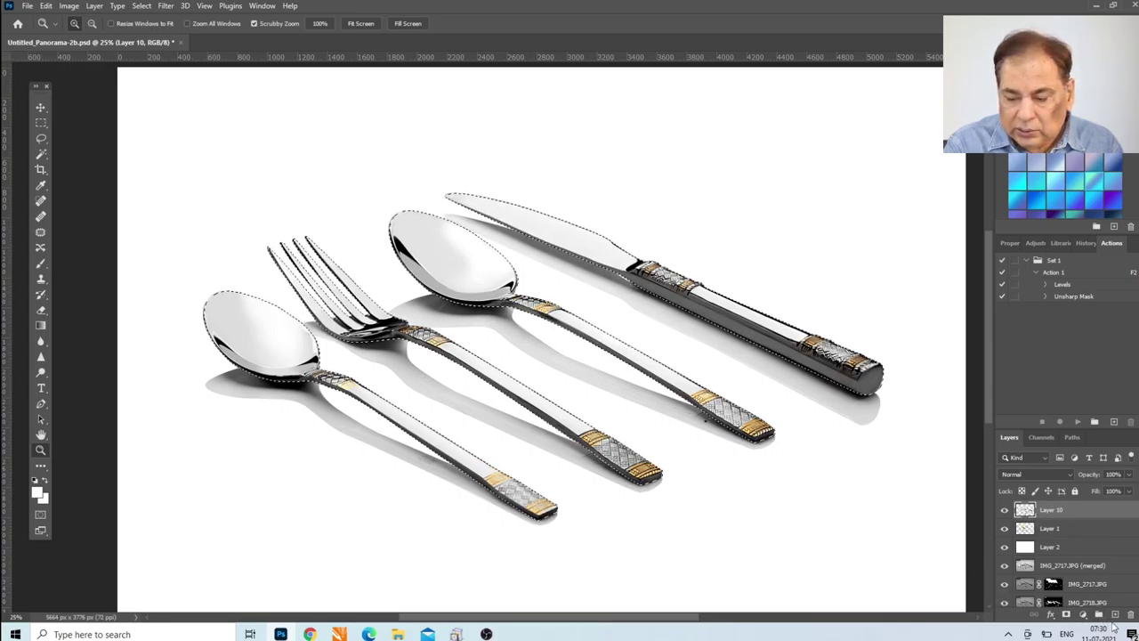
pyautogui.click(1115, 616)
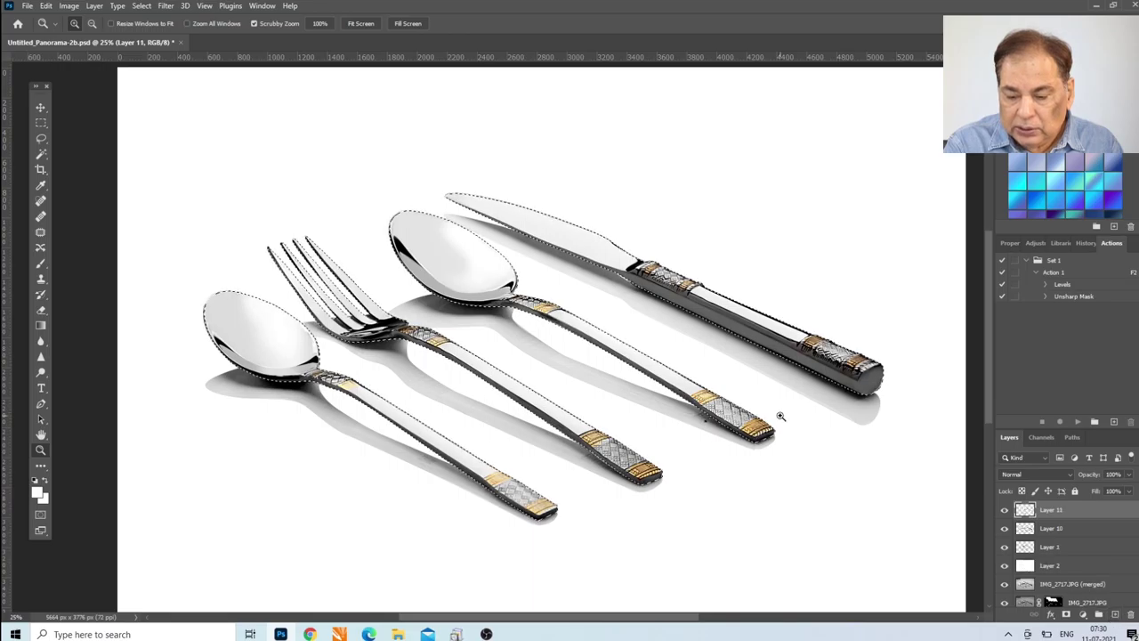
pyautogui.click(45, 5)
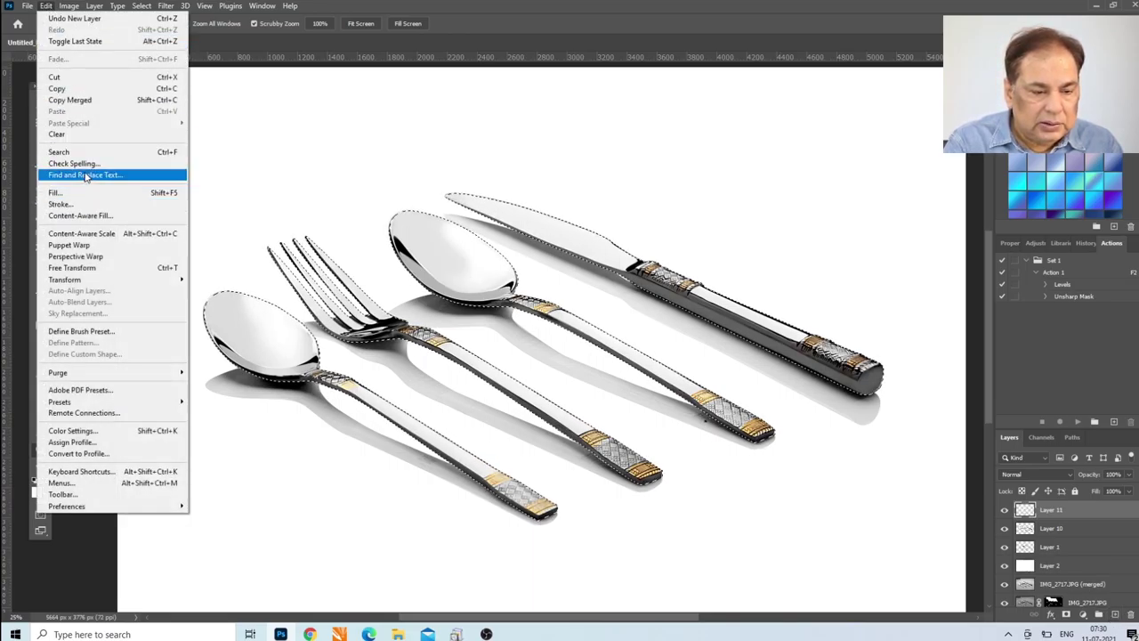
# Stroke the cutlery selection with a 2 px black (#000000) centred line, then deselect.
pyautogui.click(85, 204)
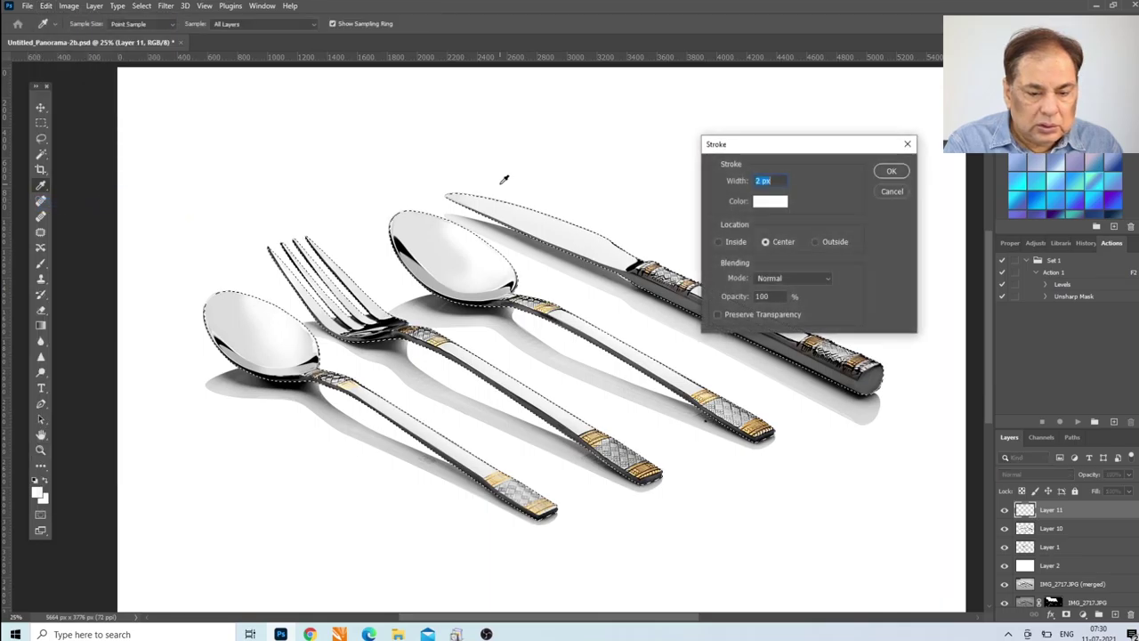
pyautogui.click(764, 202)
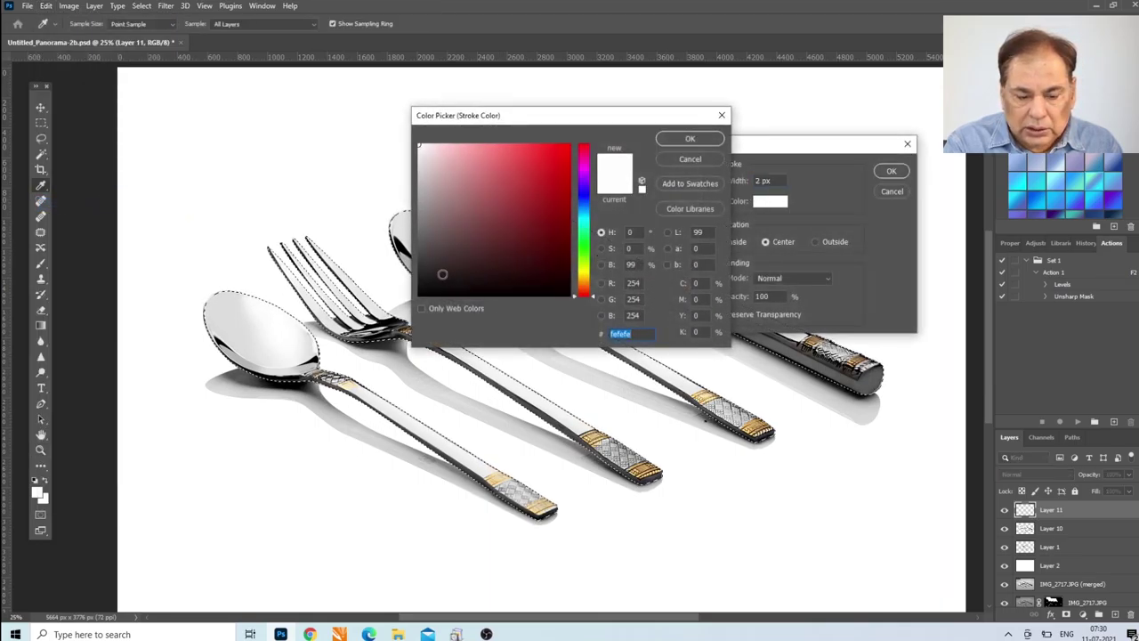
pyautogui.click(439, 273)
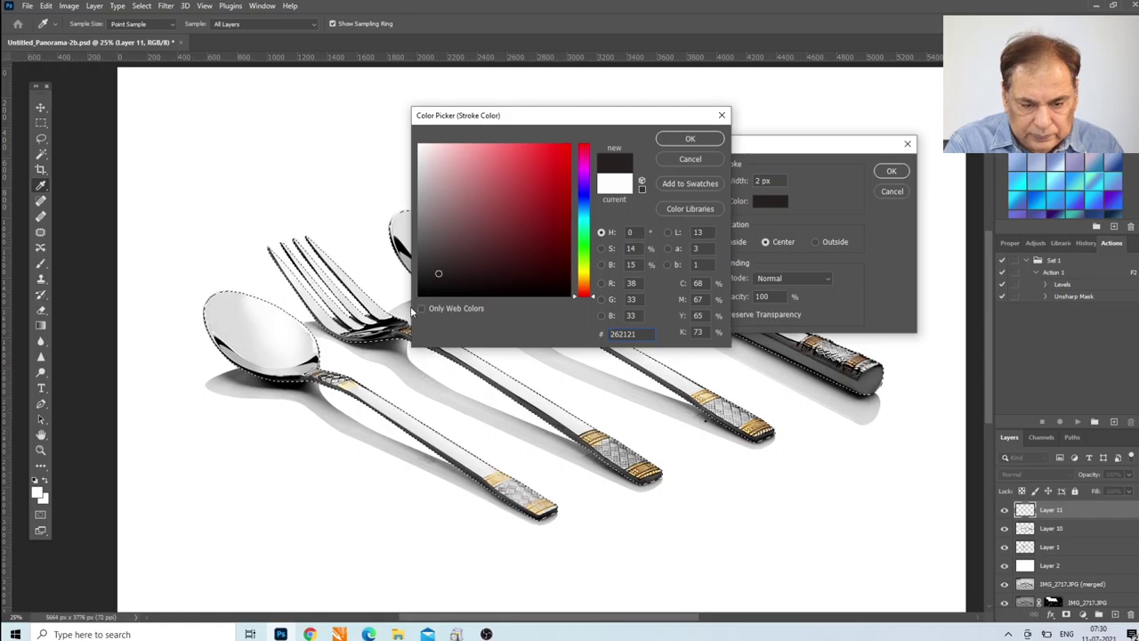
pyautogui.click(419, 296)
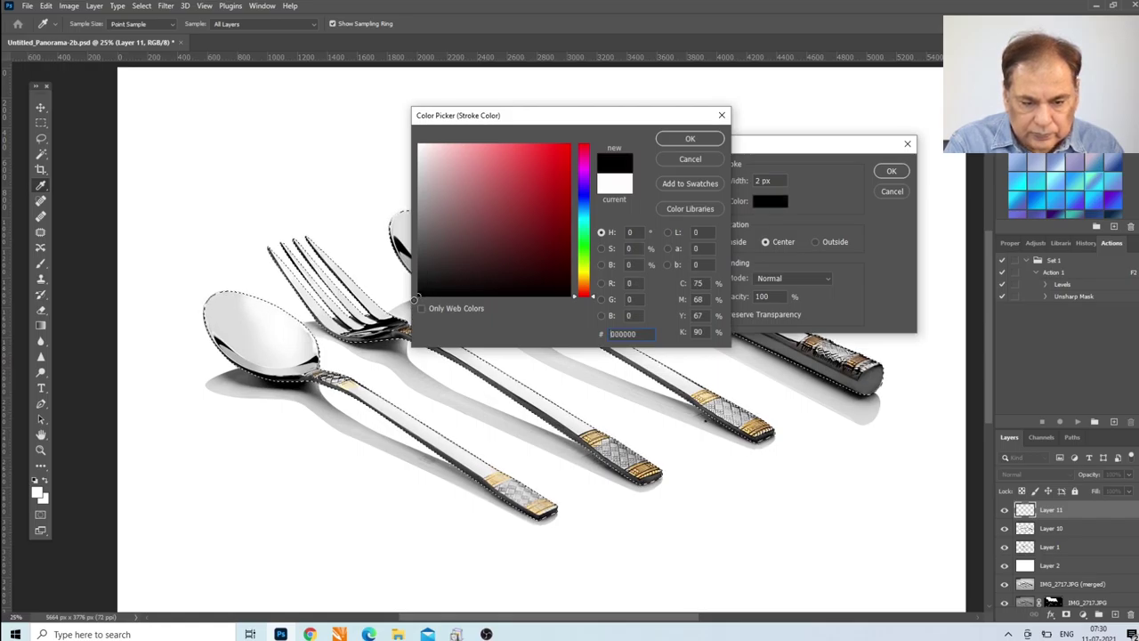
pyautogui.click(685, 140)
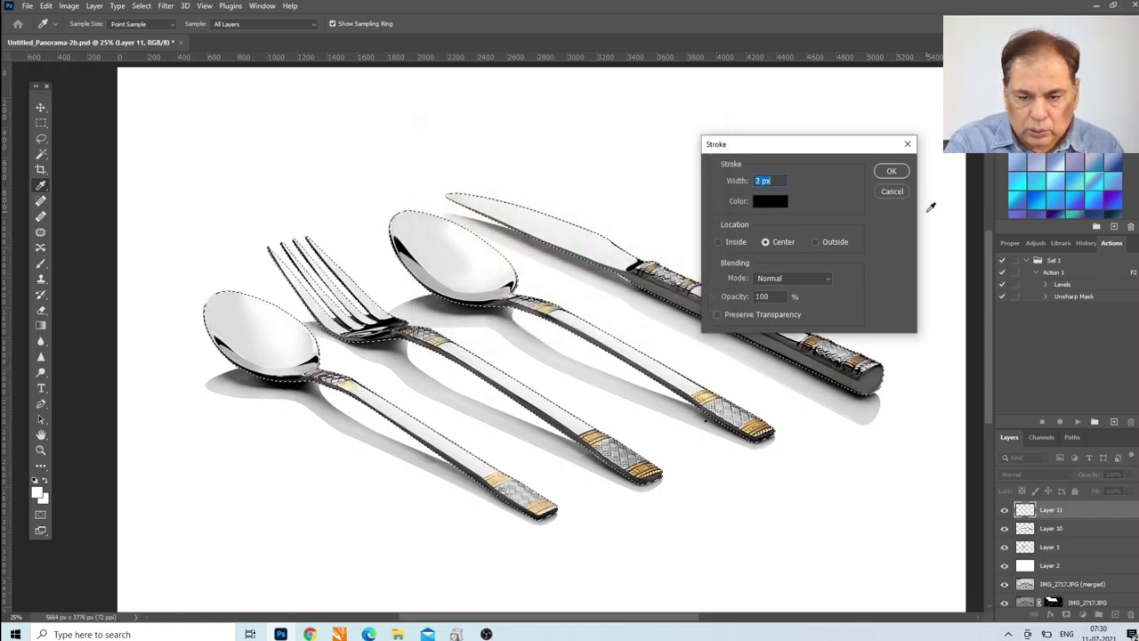
pyautogui.click(891, 171)
pyautogui.press('z')
pyautogui.hotkey('ctrl', 'd')
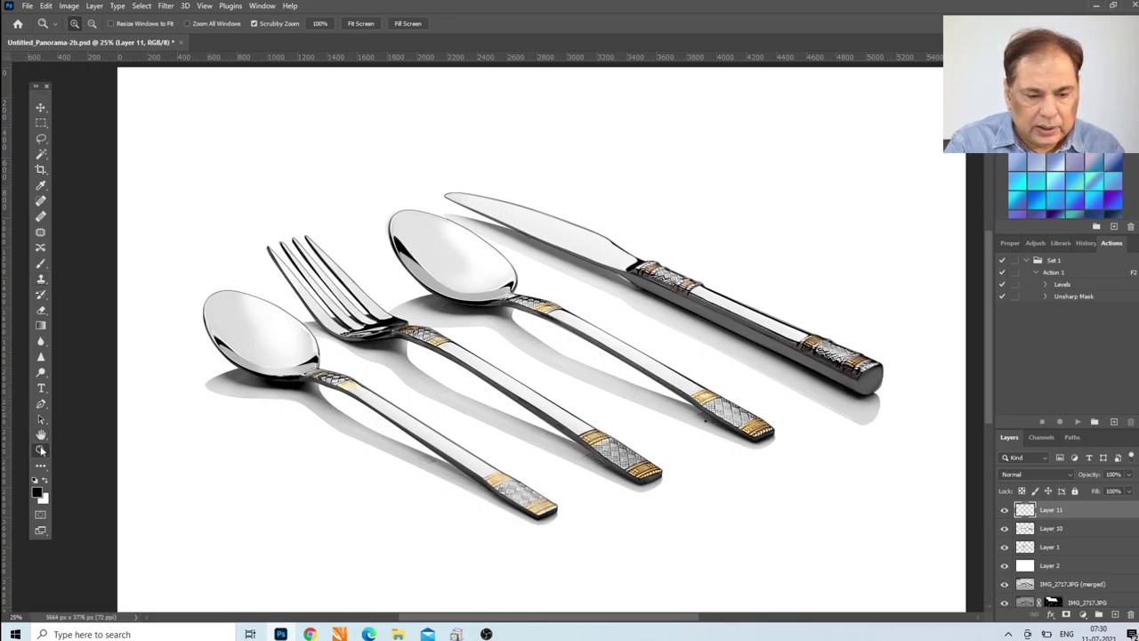
# Lower Layer 11's opacity to 28% and fit the whole image on screen.
pyautogui.click(407, 376)
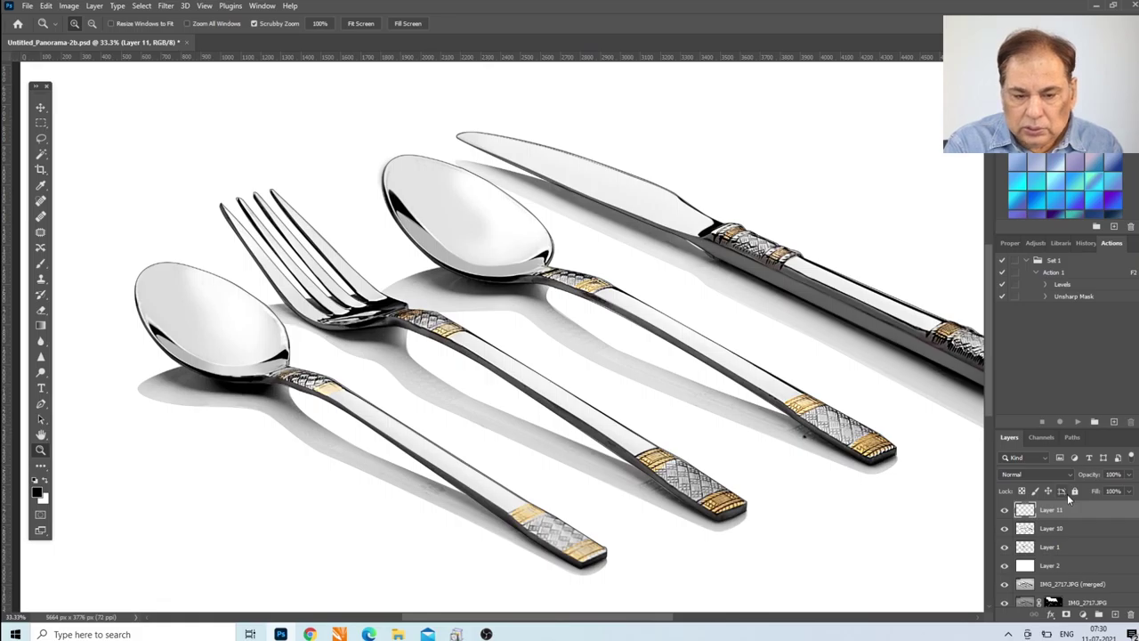
pyautogui.click(1128, 475)
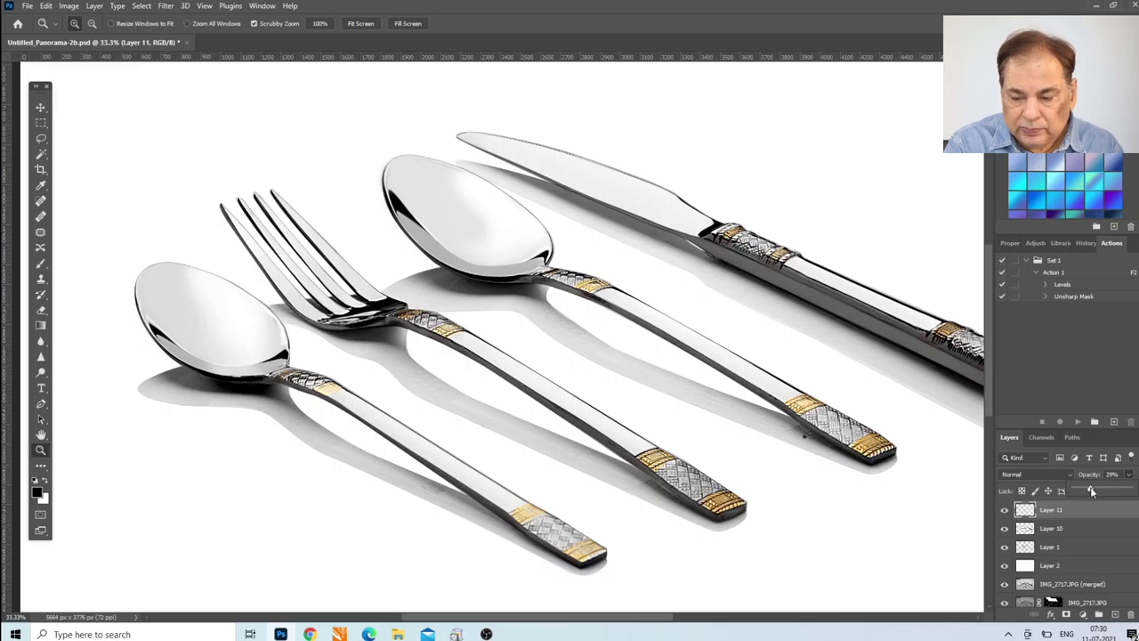
pyautogui.moveTo(1091, 492); pyautogui.dragTo(1090, 492)
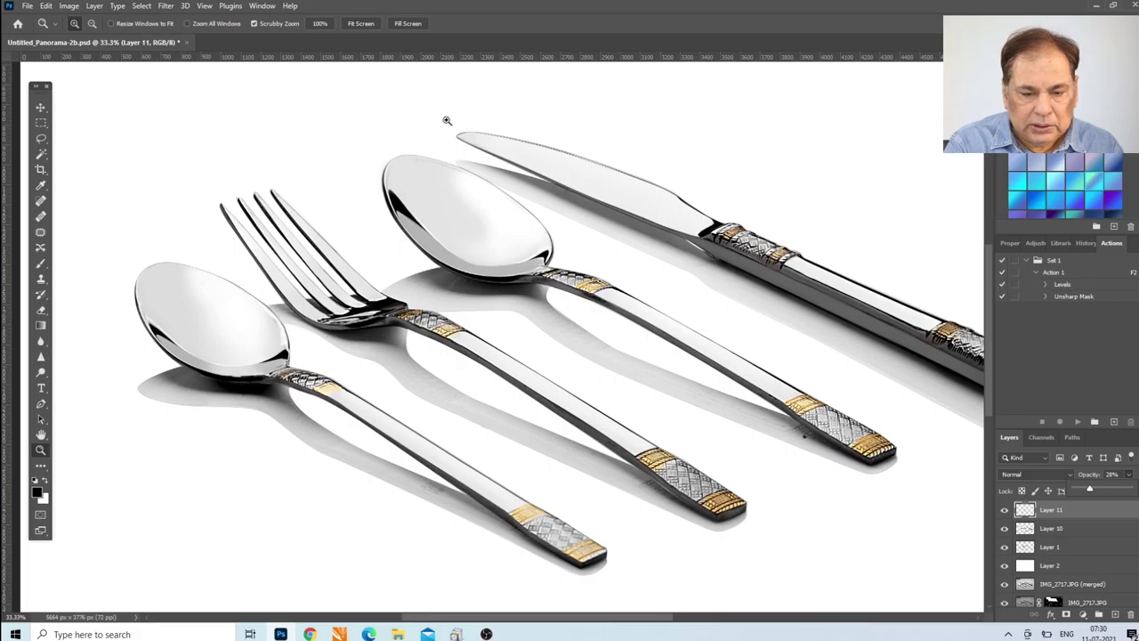
pyautogui.click(39, 310)
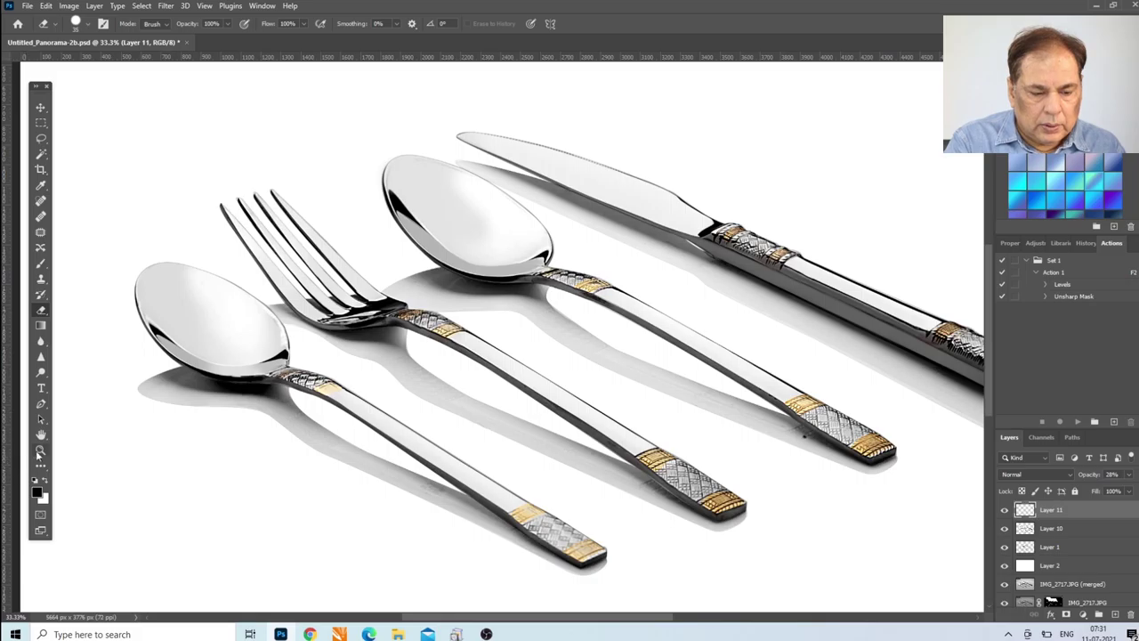
pyautogui.click(39, 451)
pyautogui.click(361, 23)
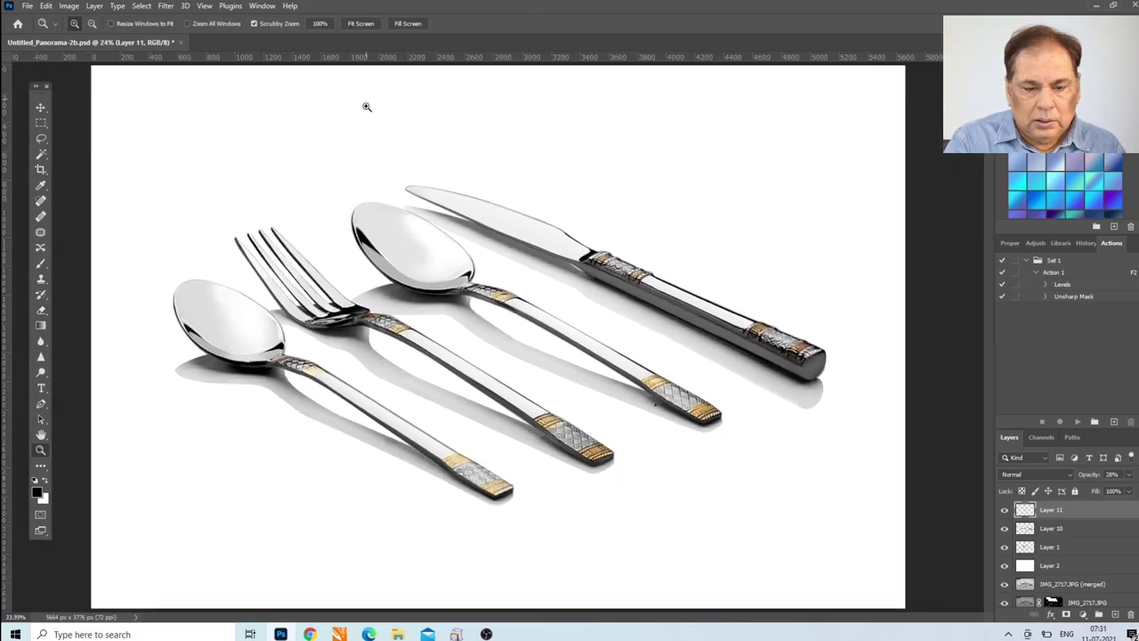